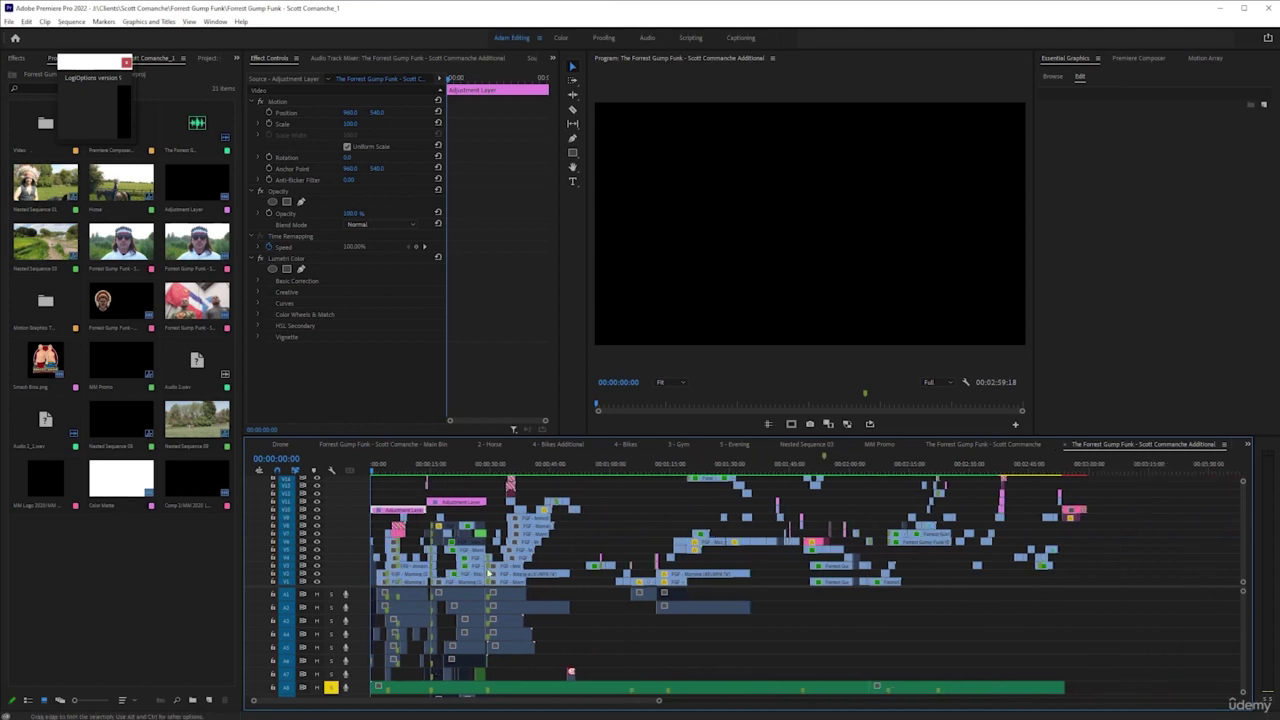
- Inspect the whole multi-track sequence in an enlarged timeline, closing the floating LogiOptions window and restoring the normal layout
{"action": "key", "text": "equal"}
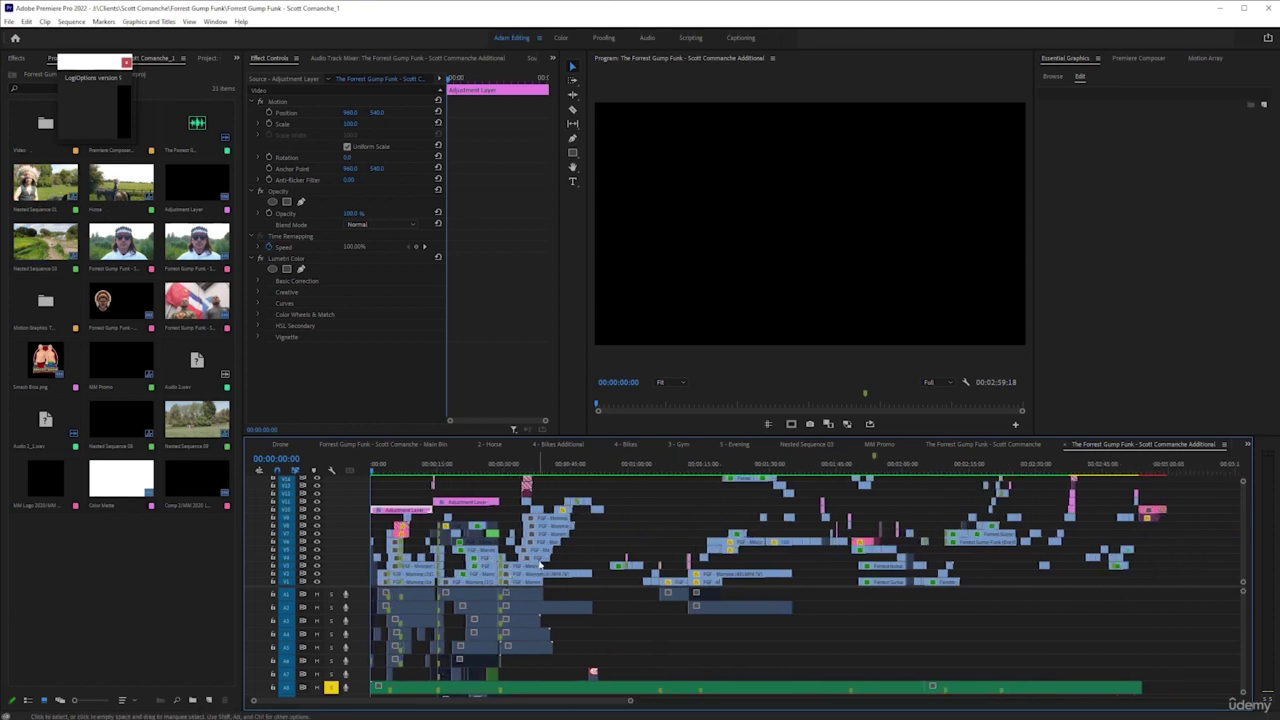
{"action": "key", "text": "grave"}
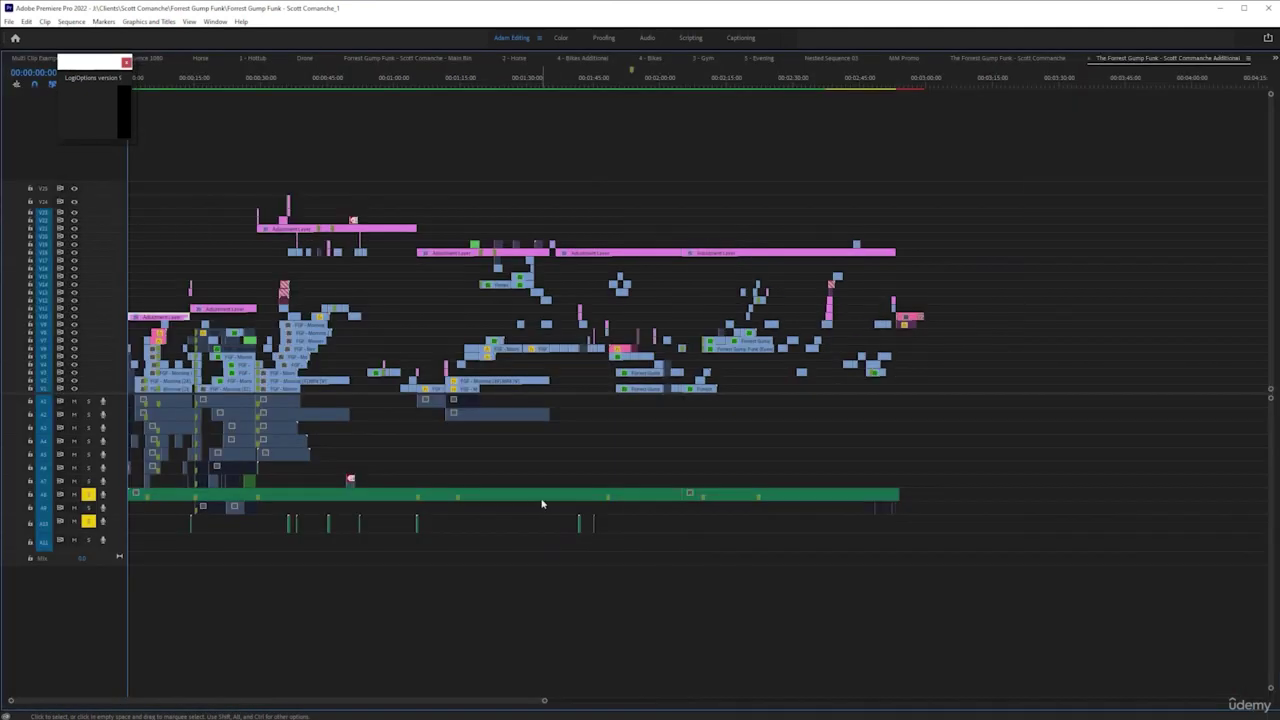
{"action": "key", "text": "equal"}
{"action": "key", "text": "equal"}
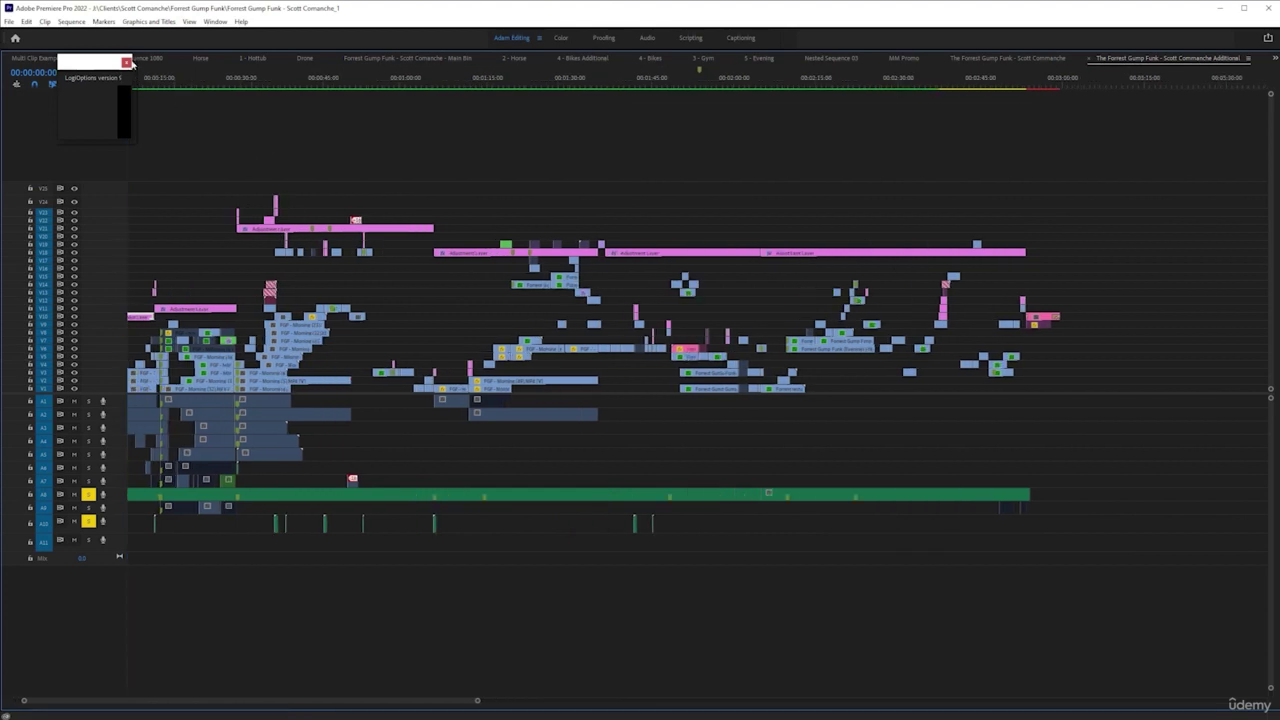
{"action": "left_click", "coordinate": [127, 62]}
{"action": "scroll", "coordinate": [507, 339], "scroll_direction": "up", "scroll_amount": 1}
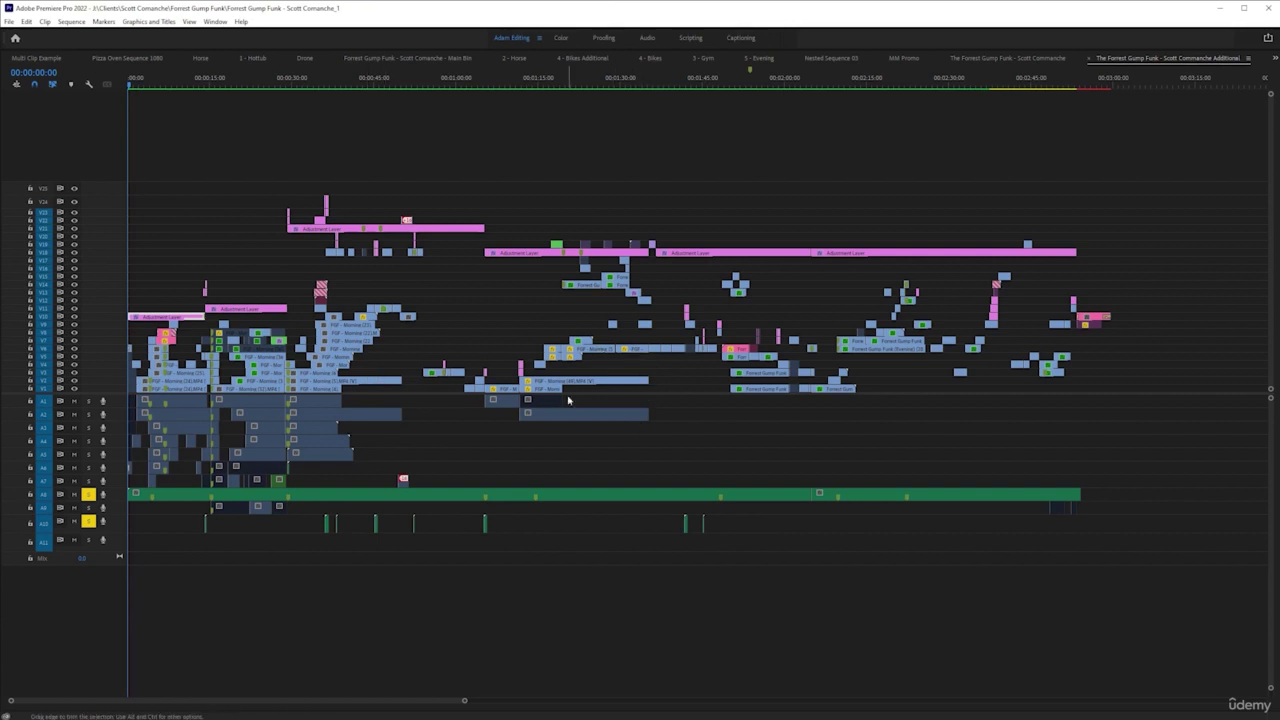
{"action": "key", "text": "grave"}
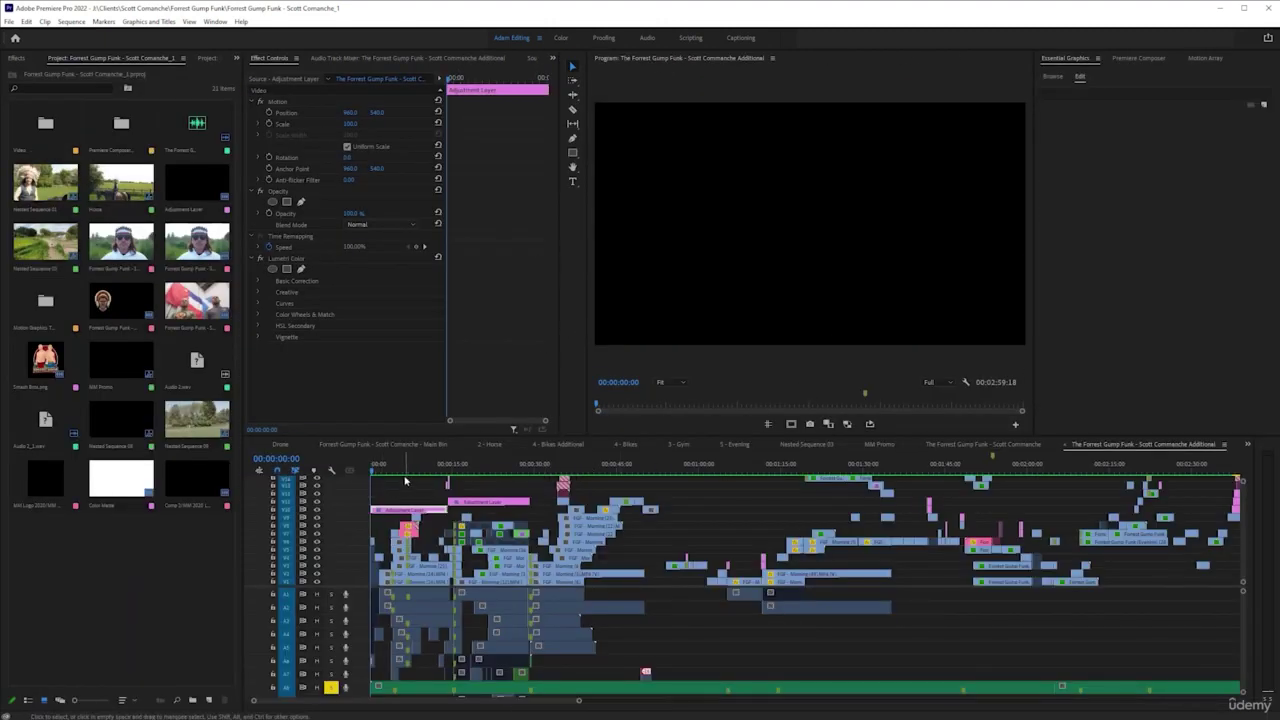
- Play the sequence from the start and inspect the position and scale keyframes of the horse close-up clip near 00:00:23
{"action": "key", "text": "space"}
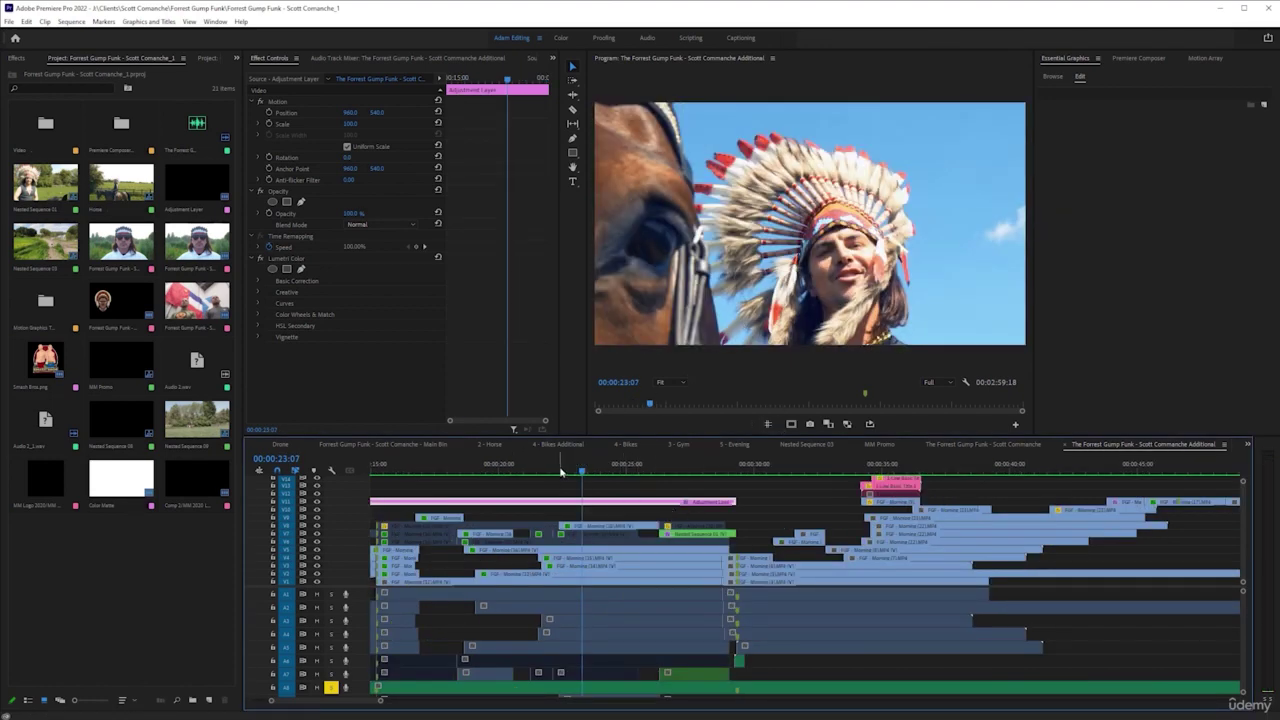
{"action": "left_click", "coordinate": [593, 530]}
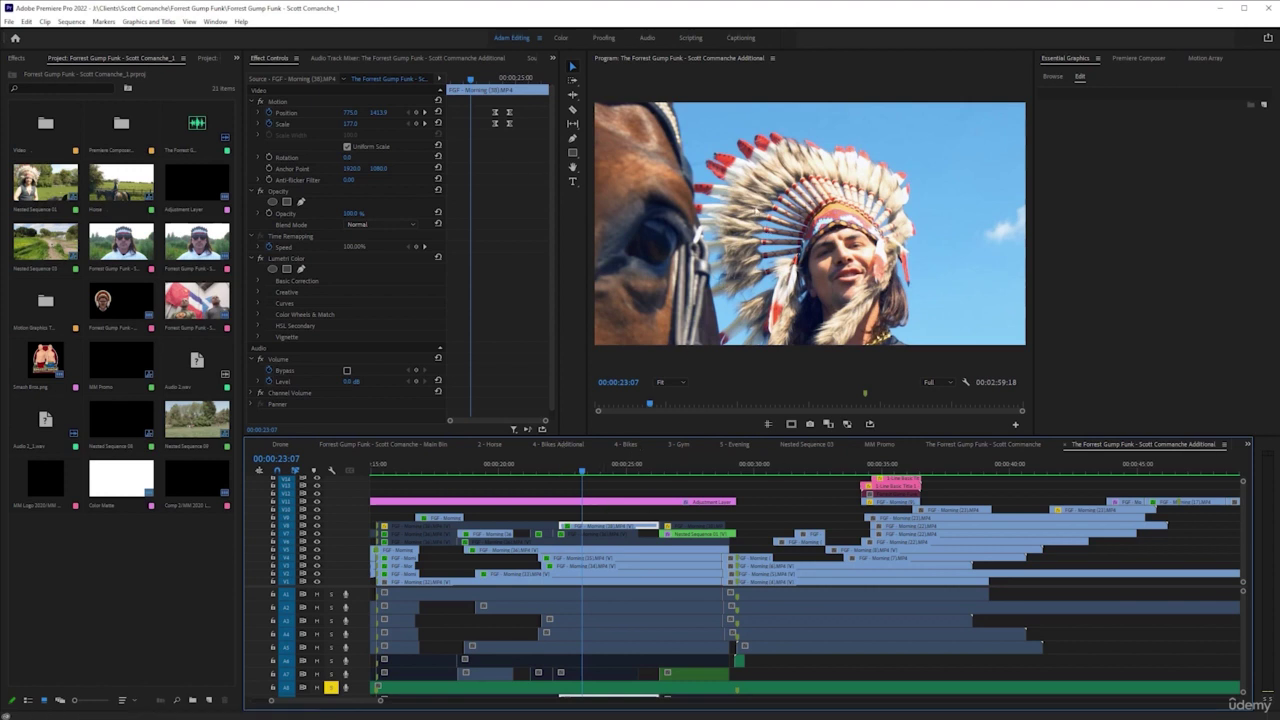
{"action": "left_click", "coordinate": [552, 470]}
{"action": "key", "text": "space"}
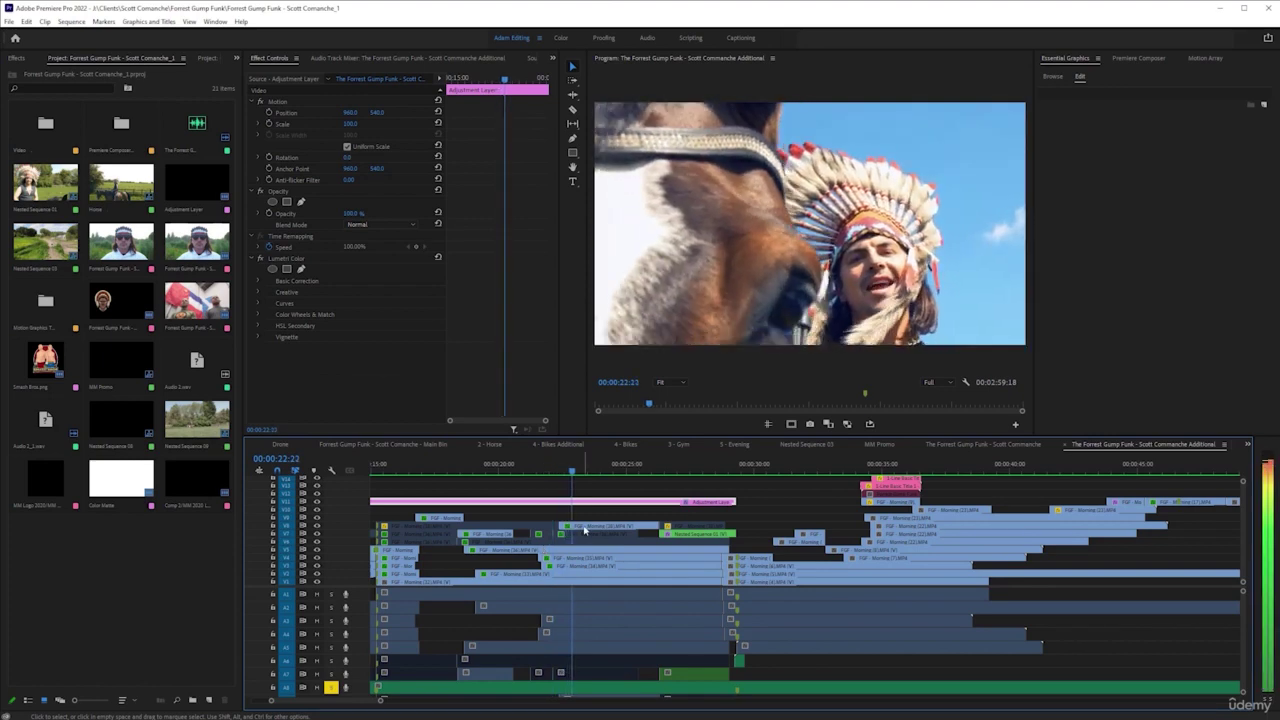
{"action": "left_click", "coordinate": [585, 528]}
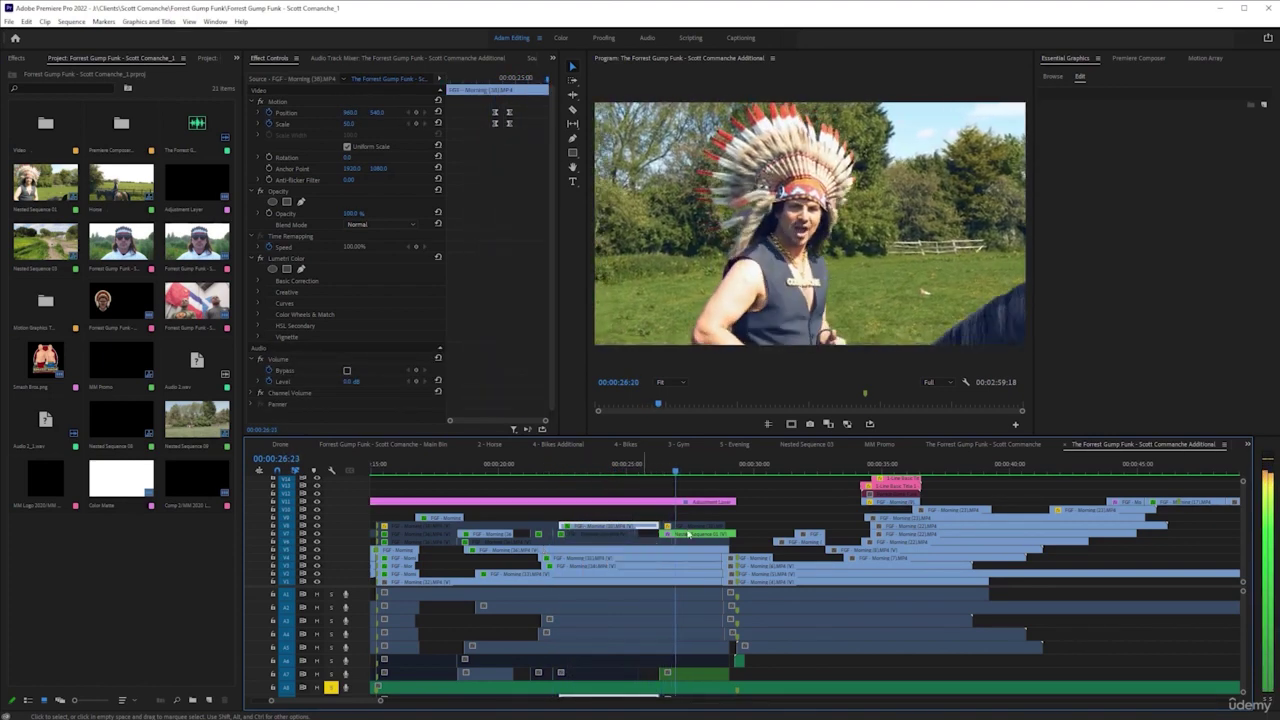
{"action": "left_click", "coordinate": [576, 501]}
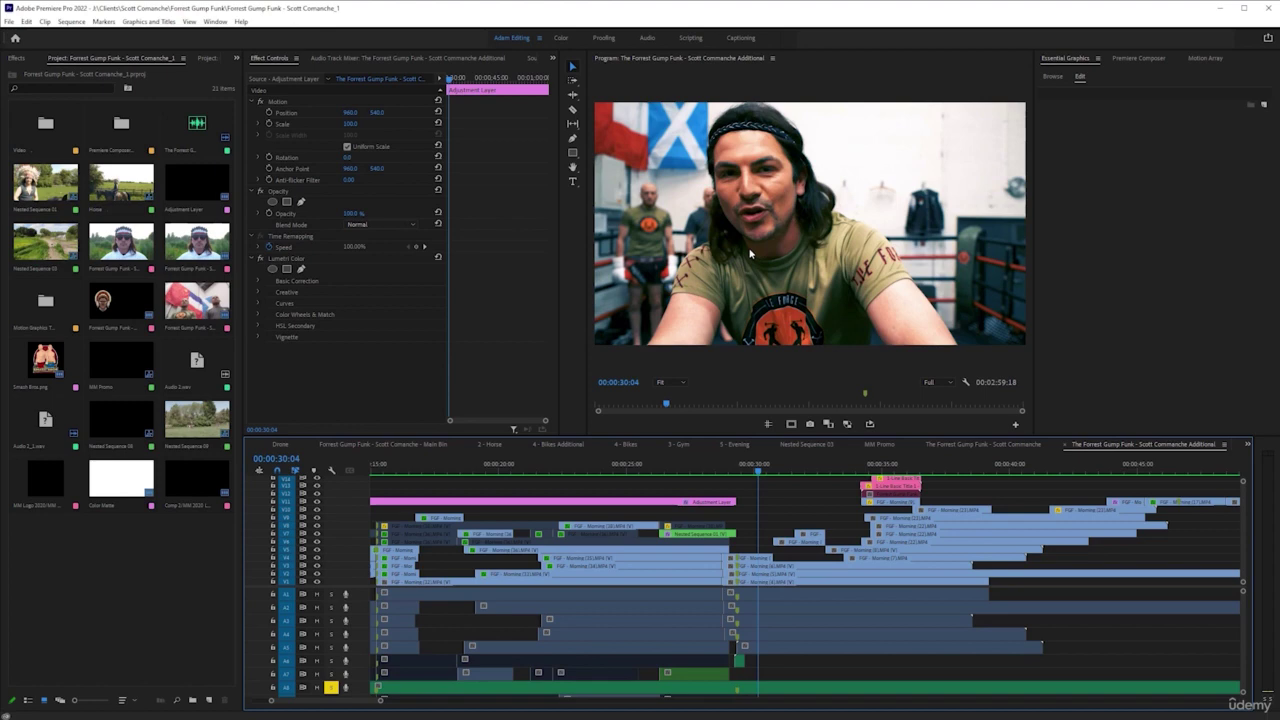
- Play the sequence onward from 00:00:30:04 to review the stacked gym and horse clips
{"action": "key", "text": "space"}
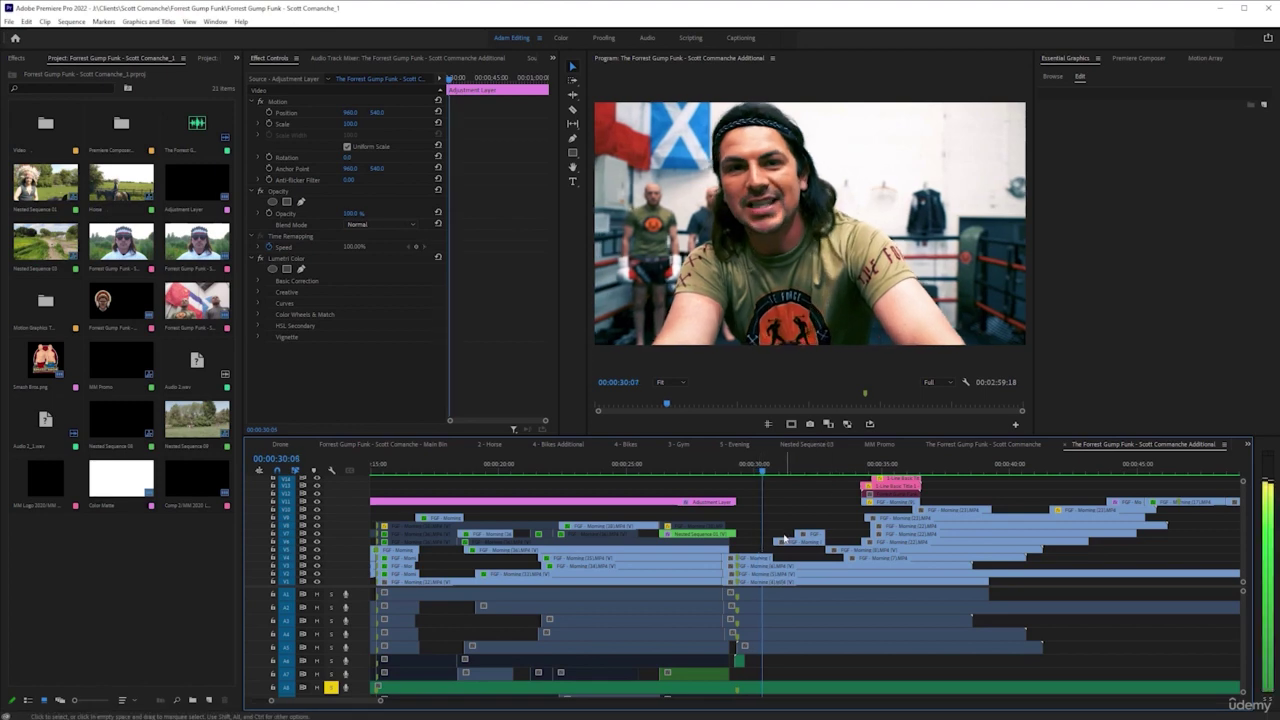
{"action": "key", "text": "minus"}
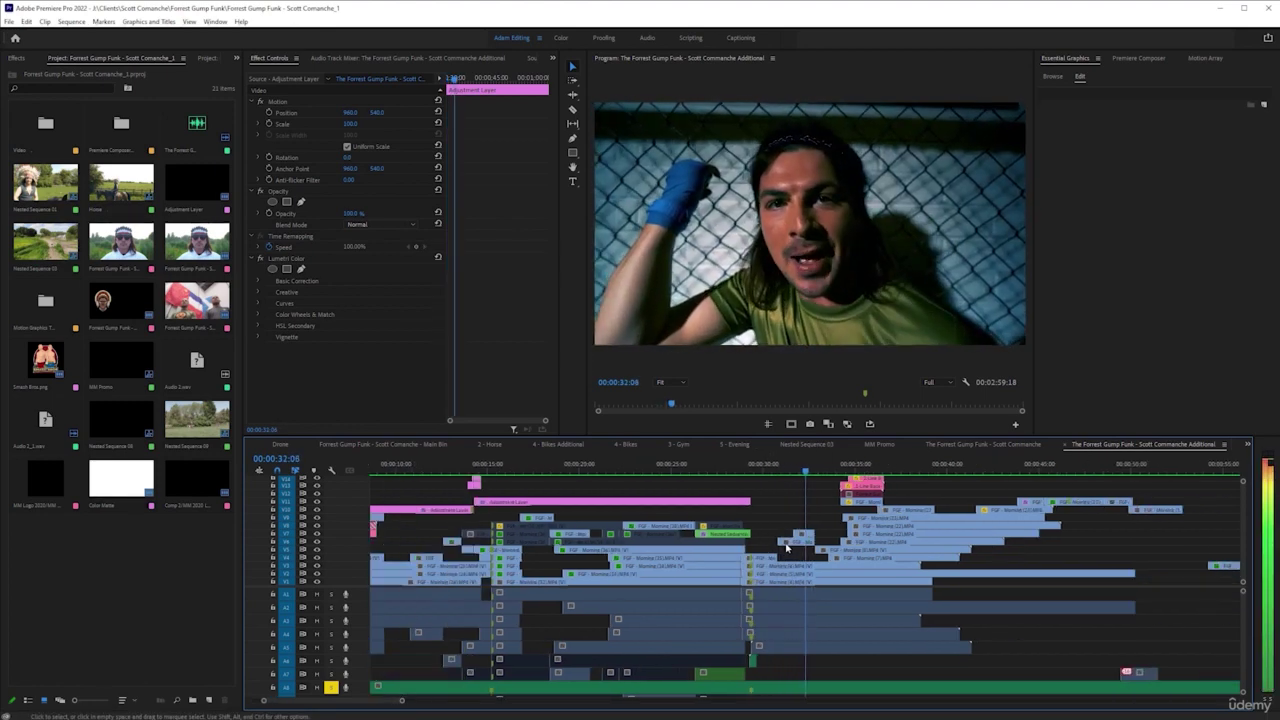
{"action": "key", "text": "equal"}
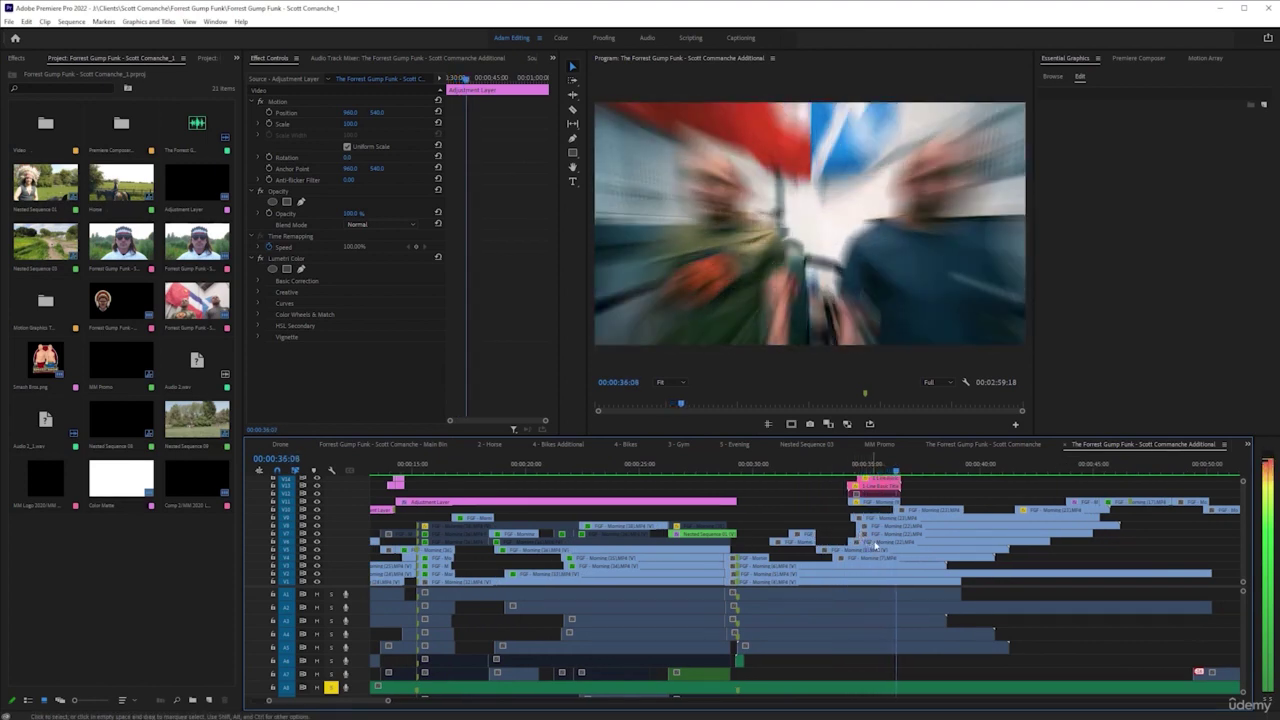
{"action": "key", "text": "minus"}
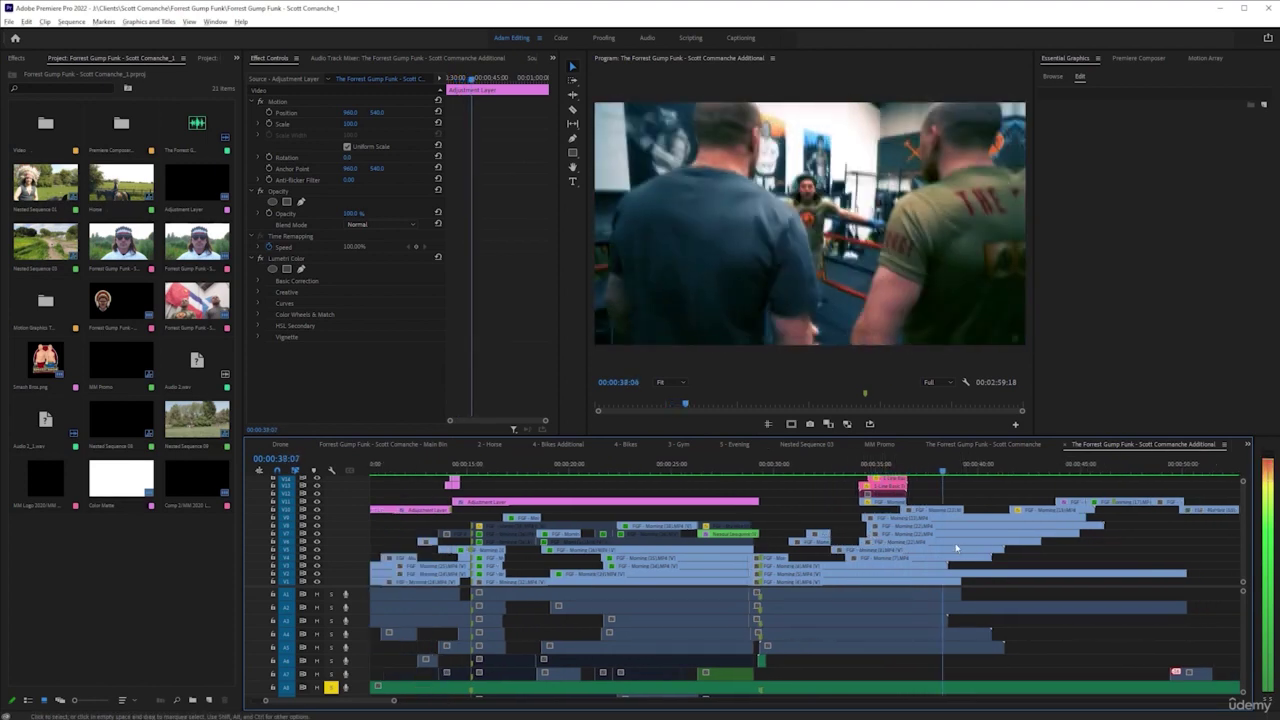
{"action": "key", "text": "equal"}
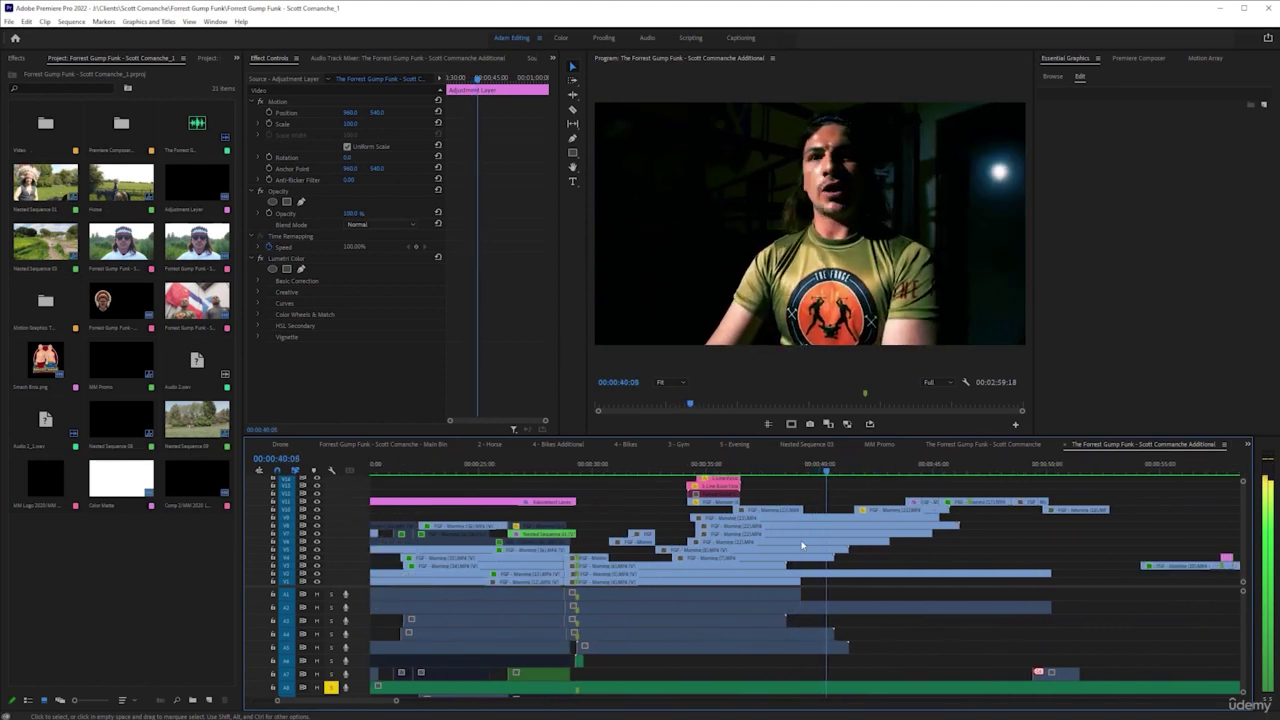
{"action": "key", "text": "minus"}
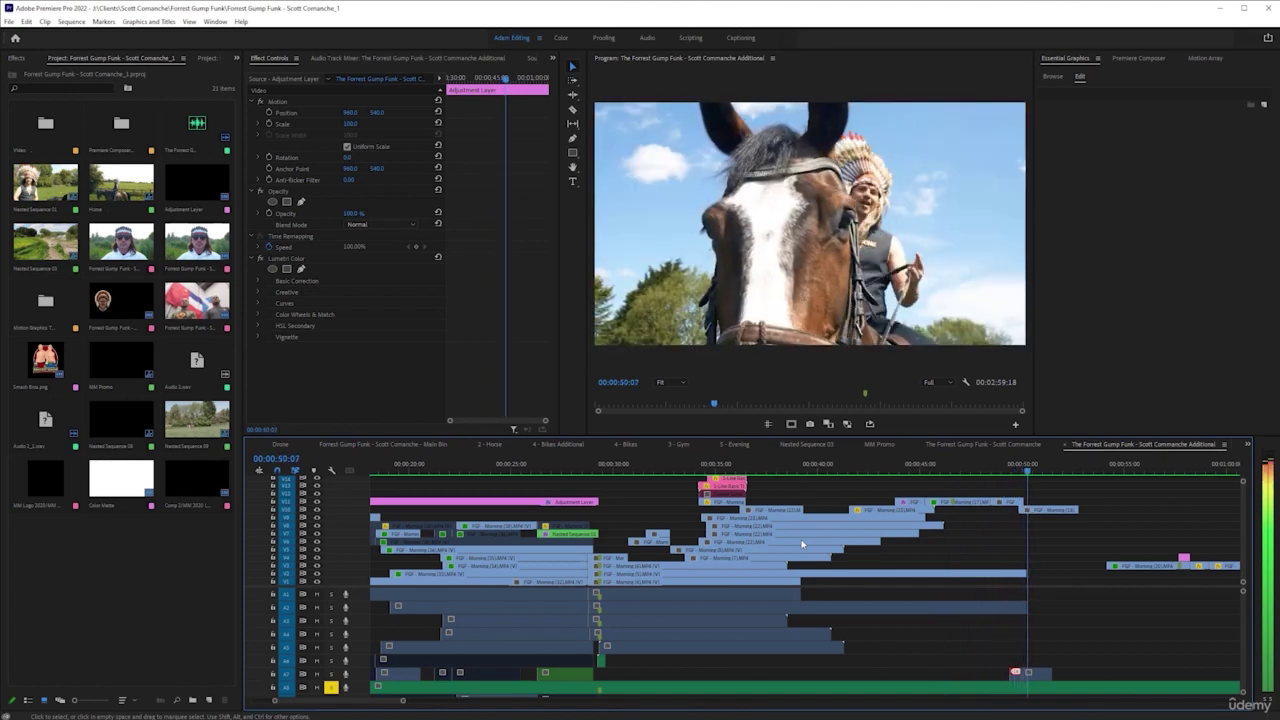
{"action": "scroll", "coordinate": [802, 545], "scroll_direction": "down", "scroll_amount": 3}
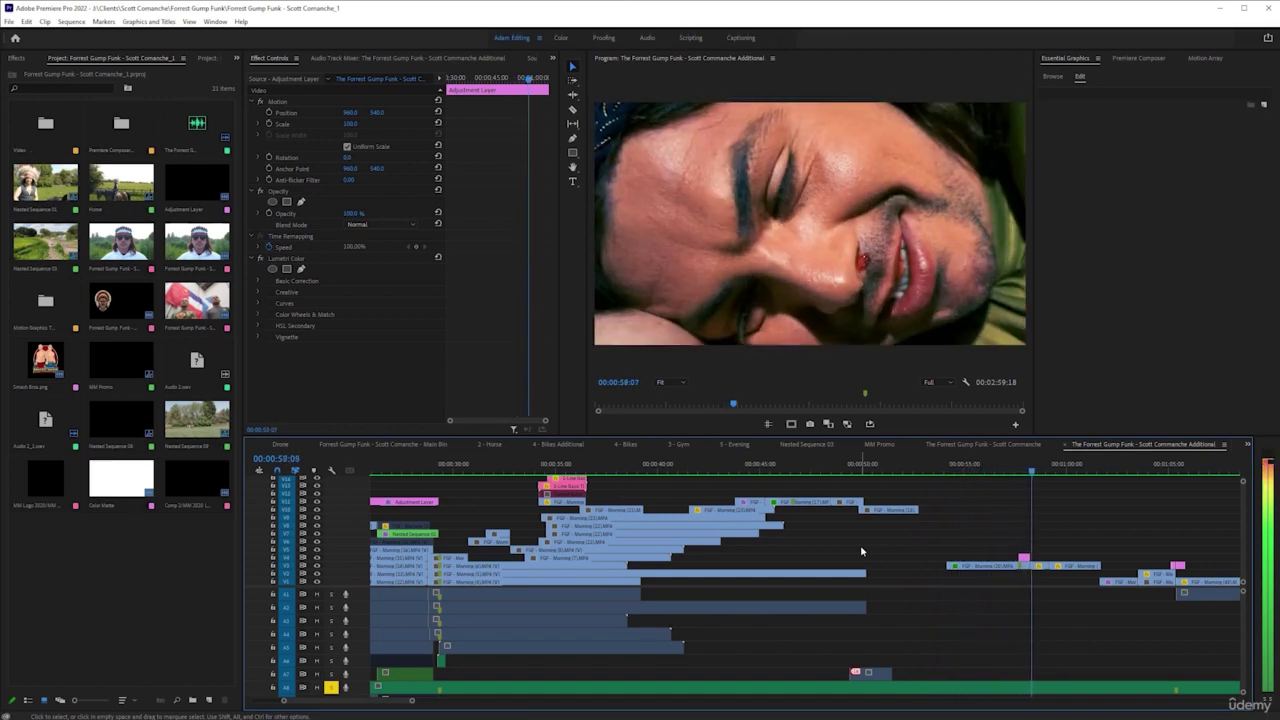
- Replay the boxing ring knockdown from 00:00:52:07 and examine the FUNK title frame at 00:00:58:00
{"action": "left_click", "coordinate": [1048, 466]}
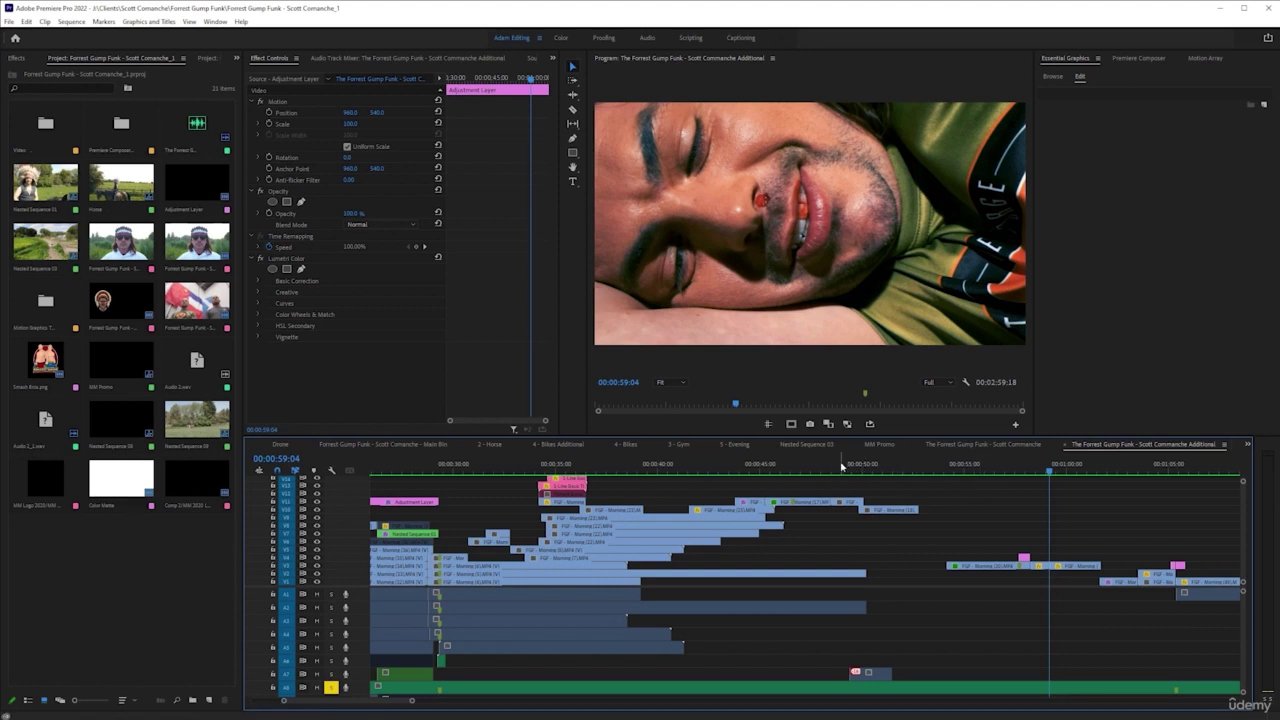
{"action": "left_click", "coordinate": [909, 467]}
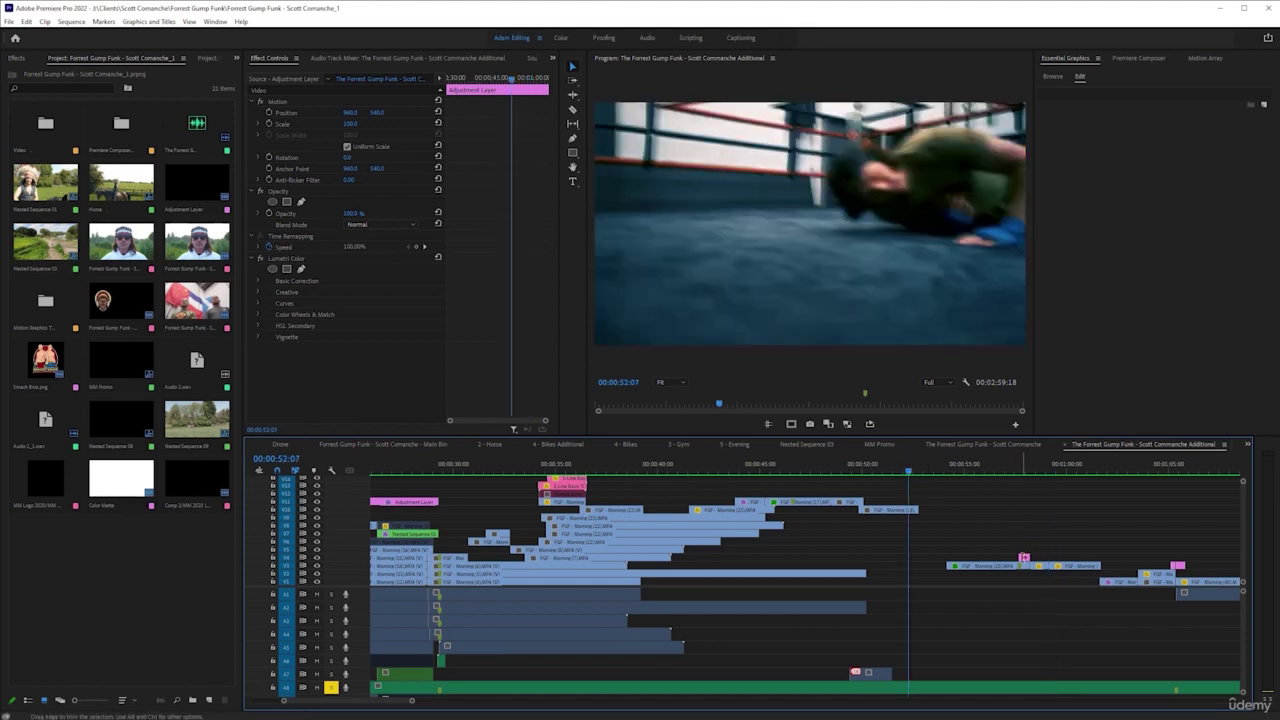
{"action": "scroll", "coordinate": [1025, 558], "scroll_direction": "up", "scroll_amount": 3}
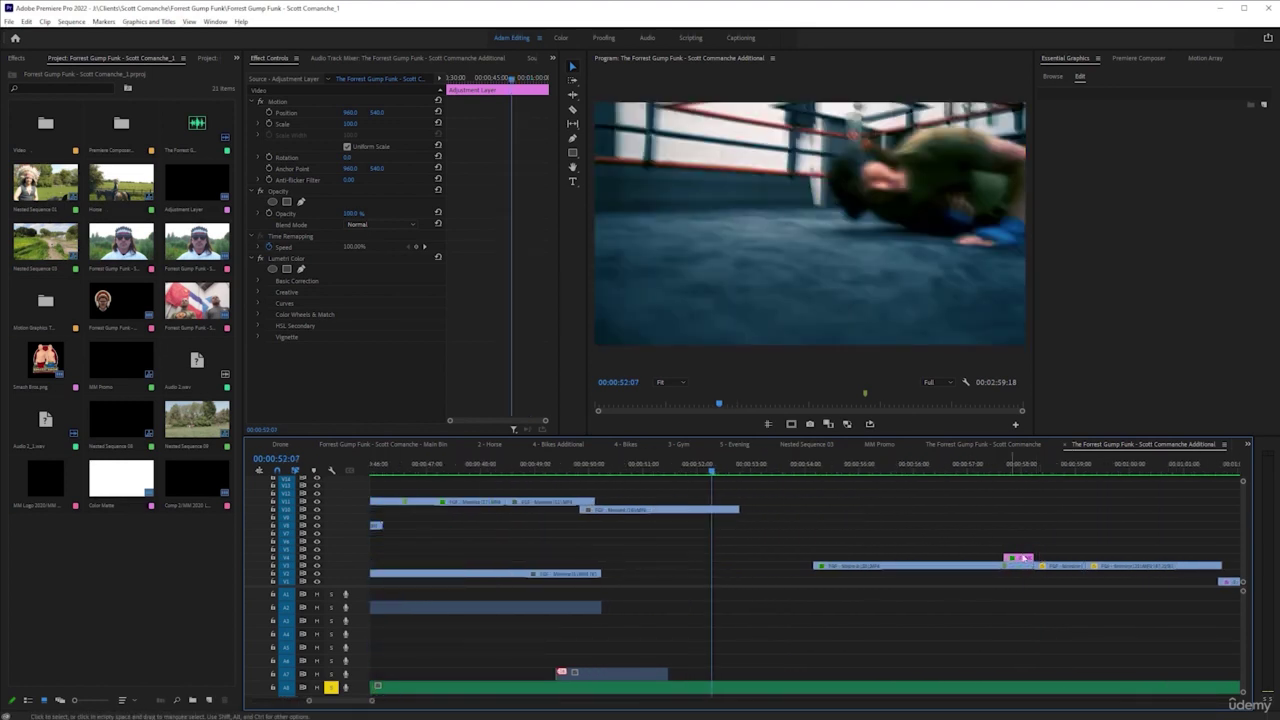
{"action": "key", "text": "space"}
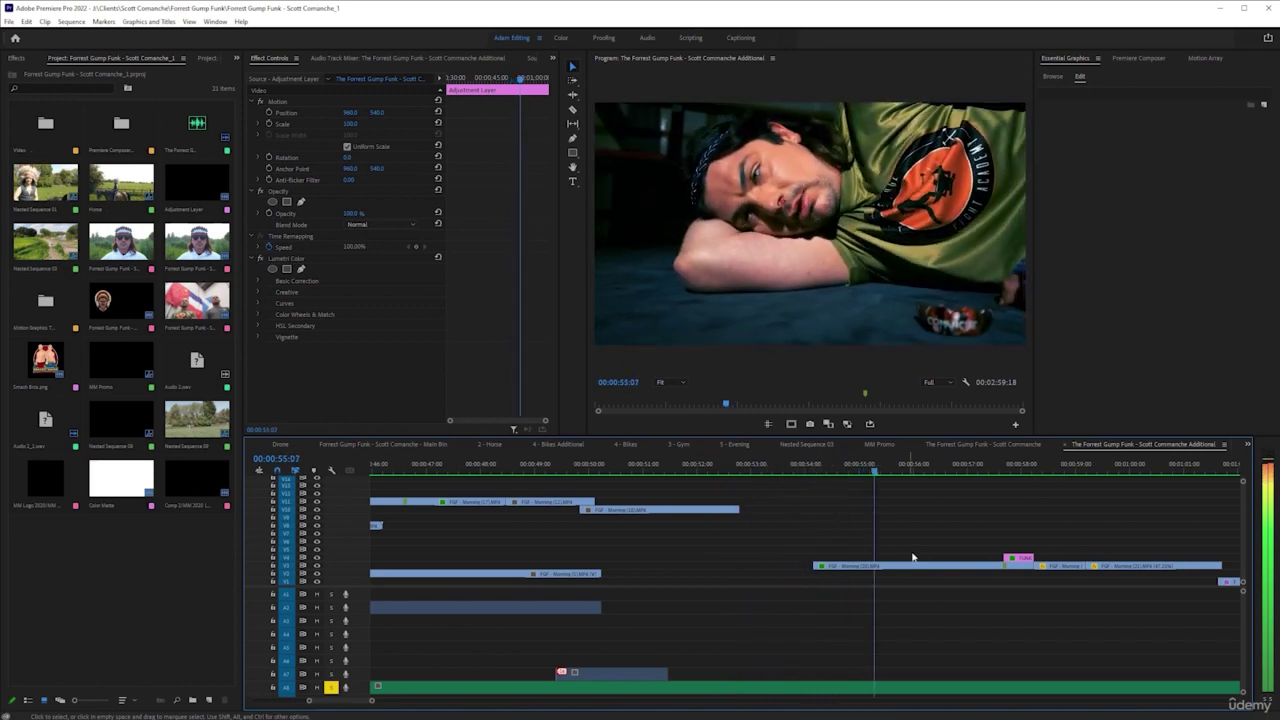
{"action": "scroll", "coordinate": [949, 567], "scroll_direction": "down", "scroll_amount": 1}
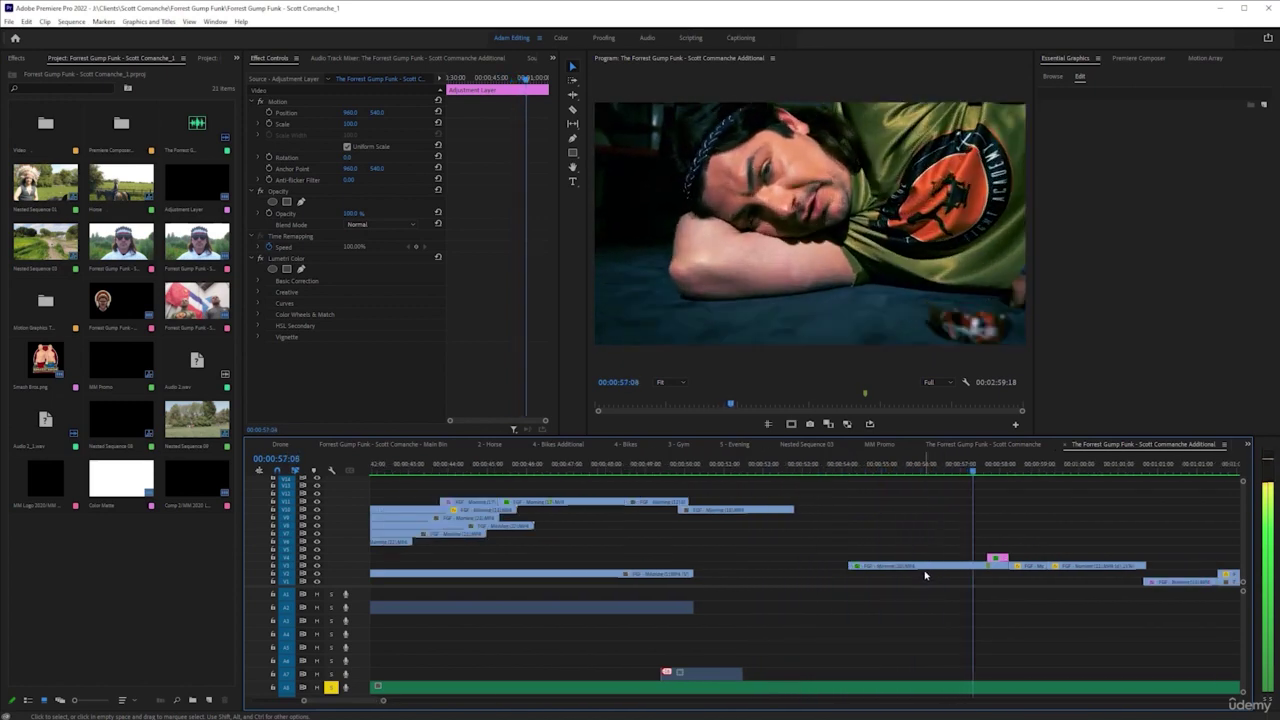
{"action": "key", "text": "space"}
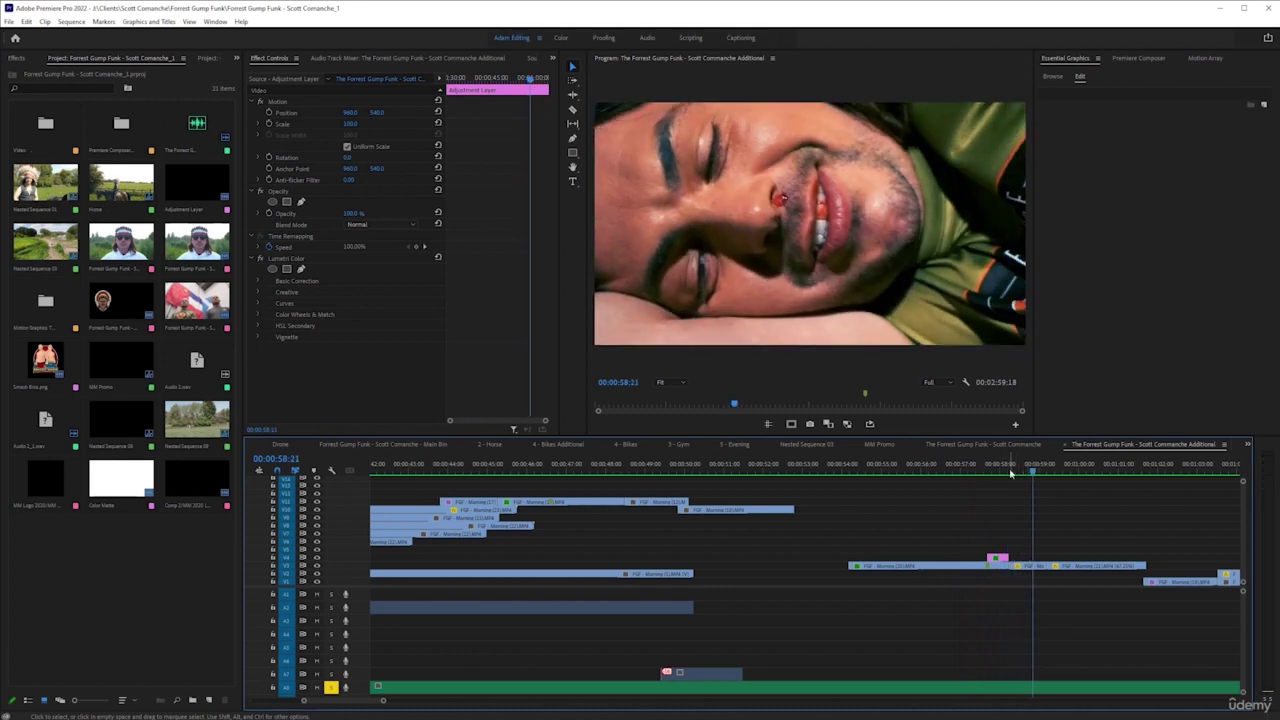
{"action": "key", "text": "="}
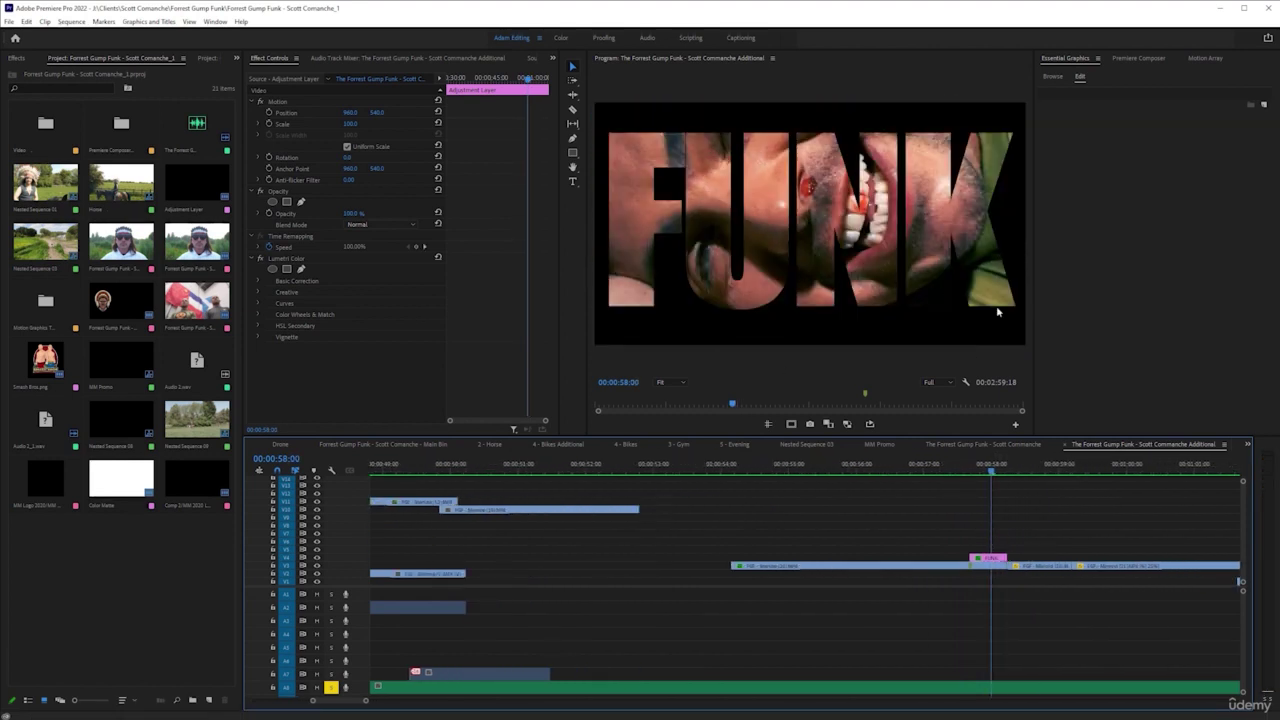
{"action": "scroll", "coordinate": [1003, 483], "scroll_direction": "down", "scroll_amount": 1}
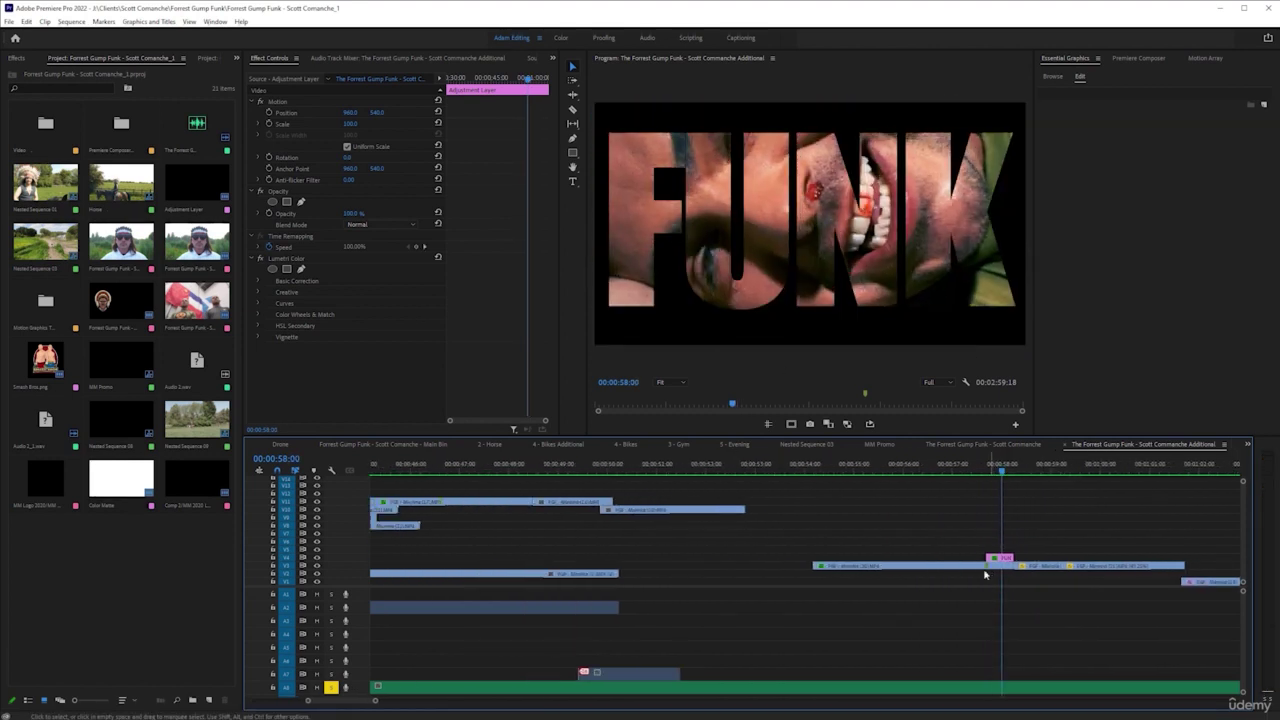
- Play on from the FUNK title, skip to 00:01:06:19 and review the outdoor bike scene
{"action": "key", "text": "space"}
{"action": "scroll", "coordinate": [985, 571], "scroll_direction": "down", "scroll_amount": 2}
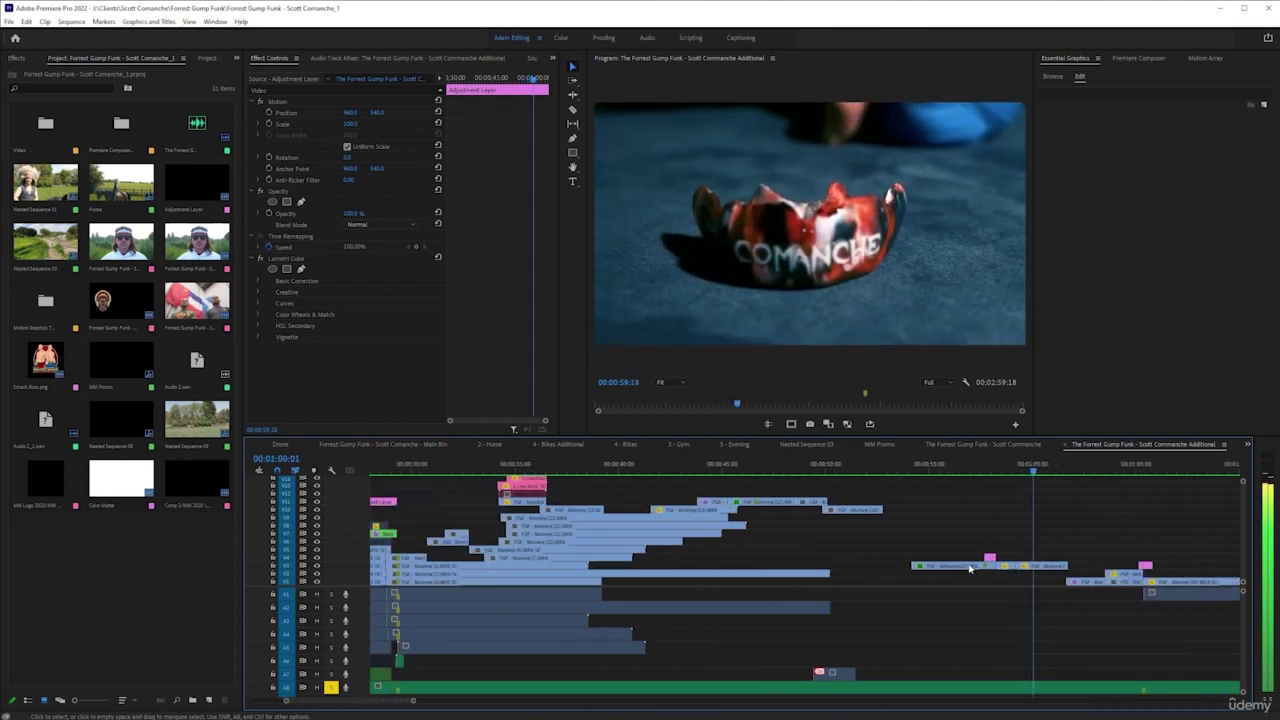
{"action": "scroll", "coordinate": [975, 571], "scroll_direction": "down", "scroll_amount": 3}
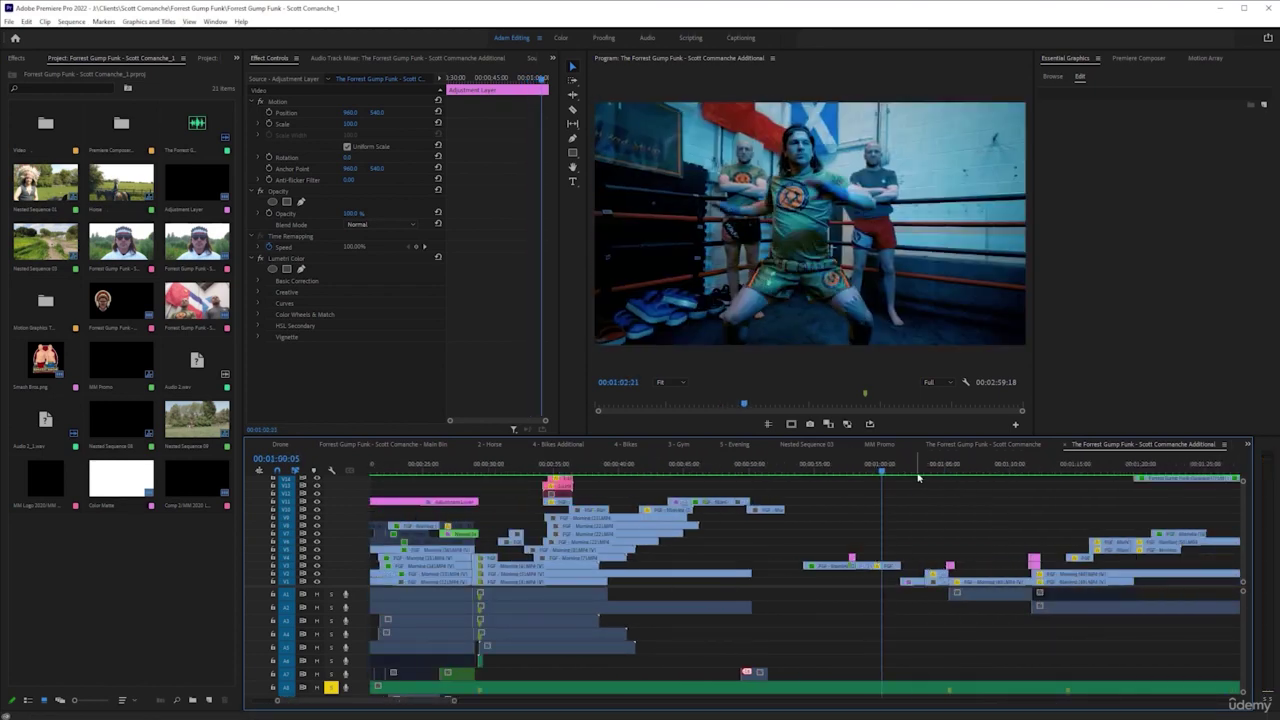
{"action": "left_click", "coordinate": [919, 468]}
{"action": "left_click", "coordinate": [969, 468]}
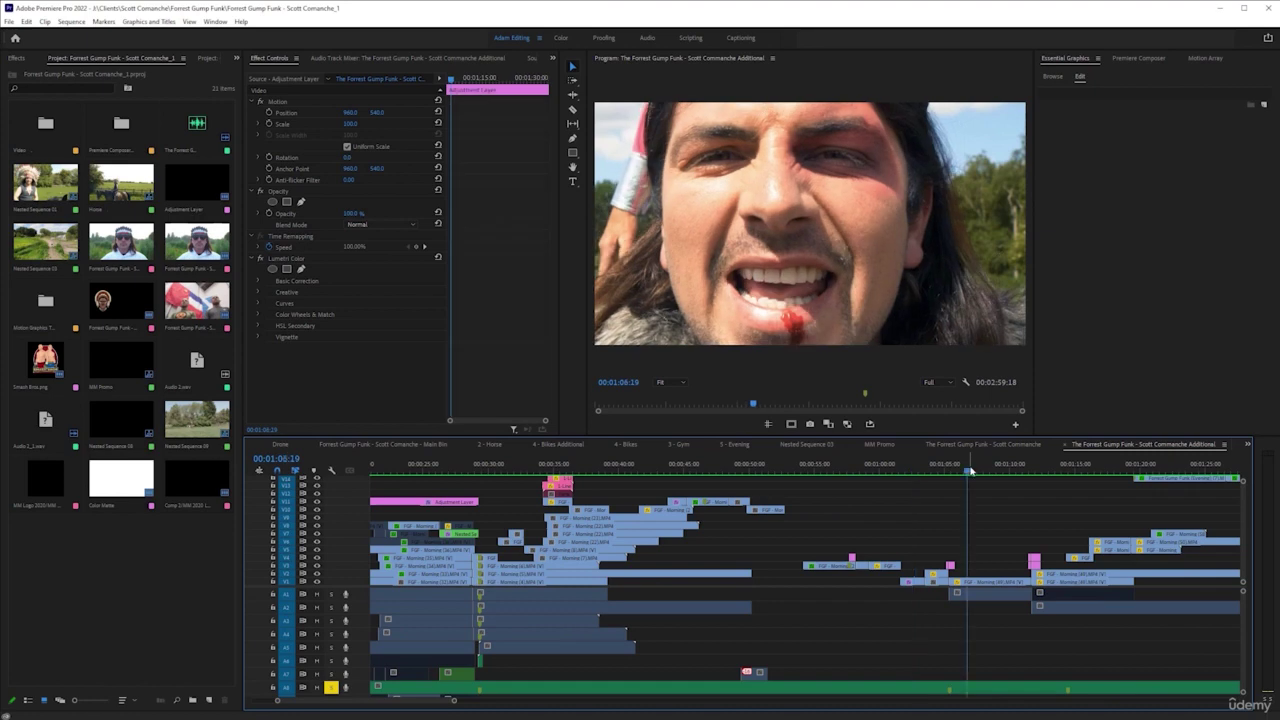
{"action": "key", "text": "space"}
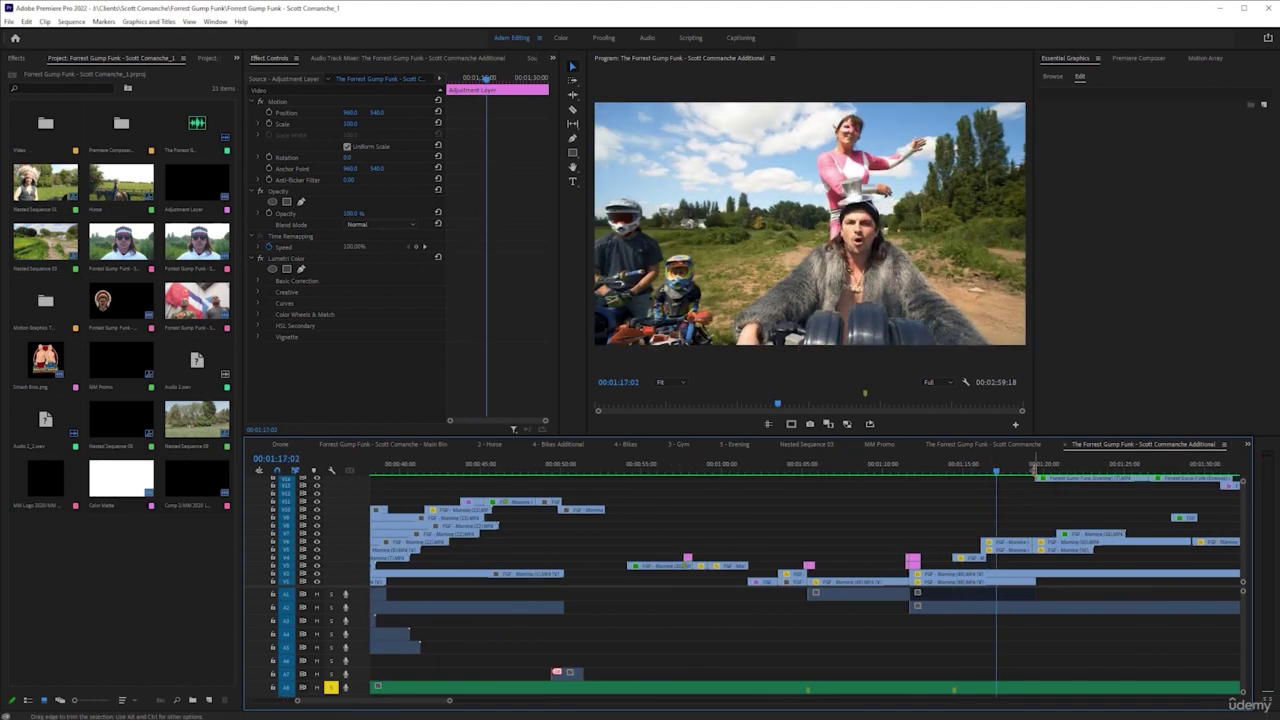
- Examine the social media end card and its animated text lines at the end of the sequence
{"action": "scroll", "coordinate": [877, 540], "scroll_direction": "down", "scroll_amount": 3}
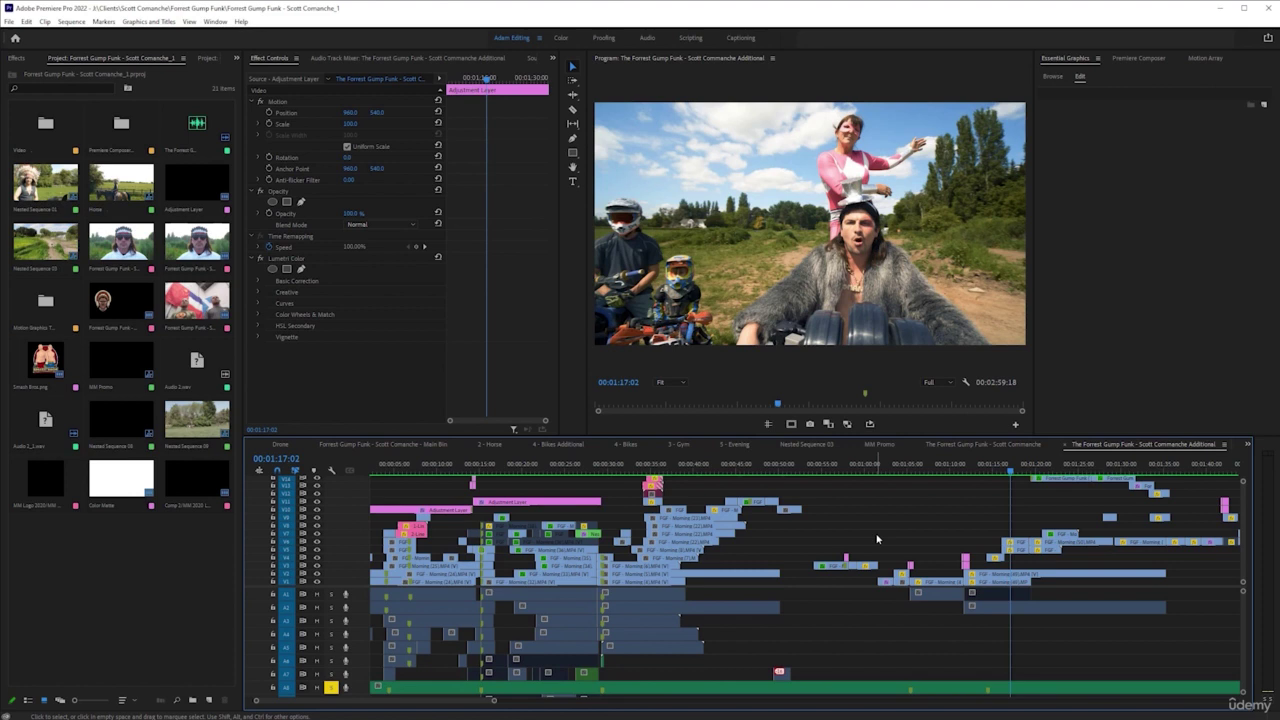
{"action": "scroll", "coordinate": [873, 566], "scroll_direction": "down", "scroll_amount": 5}
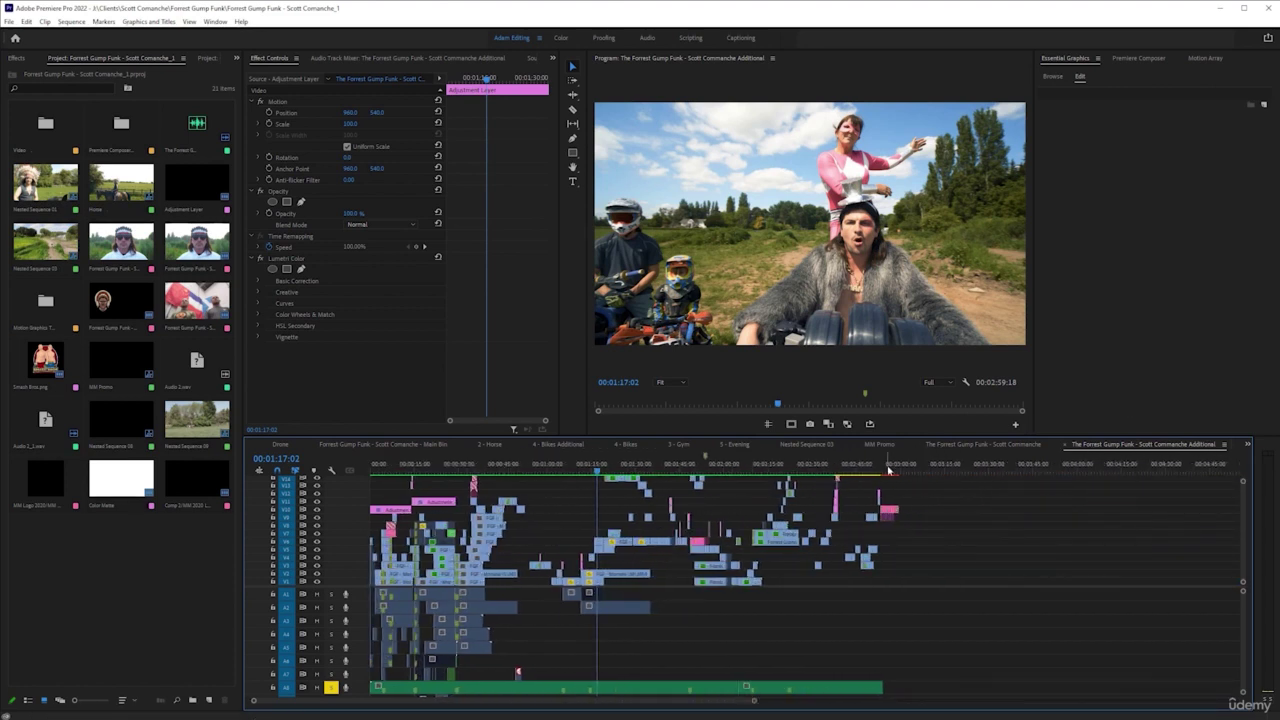
{"action": "left_click", "coordinate": [888, 470]}
{"action": "scroll", "coordinate": [900, 470], "scroll_direction": "up", "scroll_amount": 5}
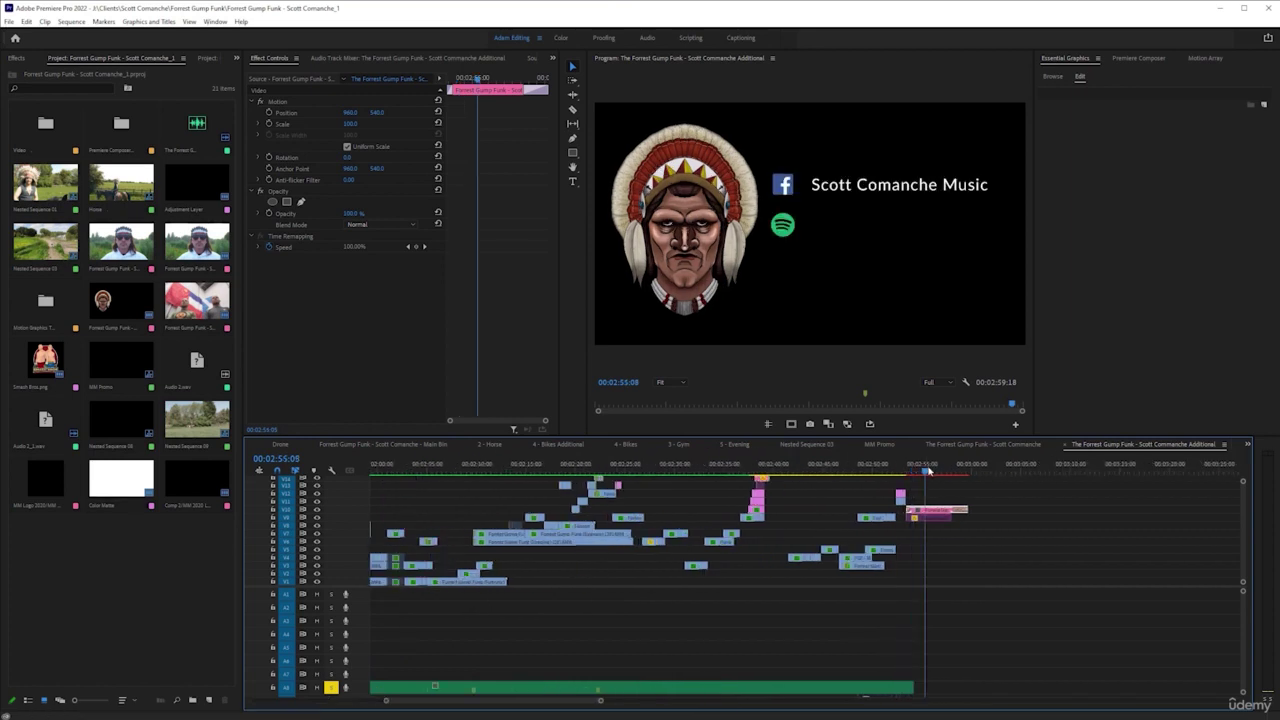
{"action": "left_click", "coordinate": [937, 469]}
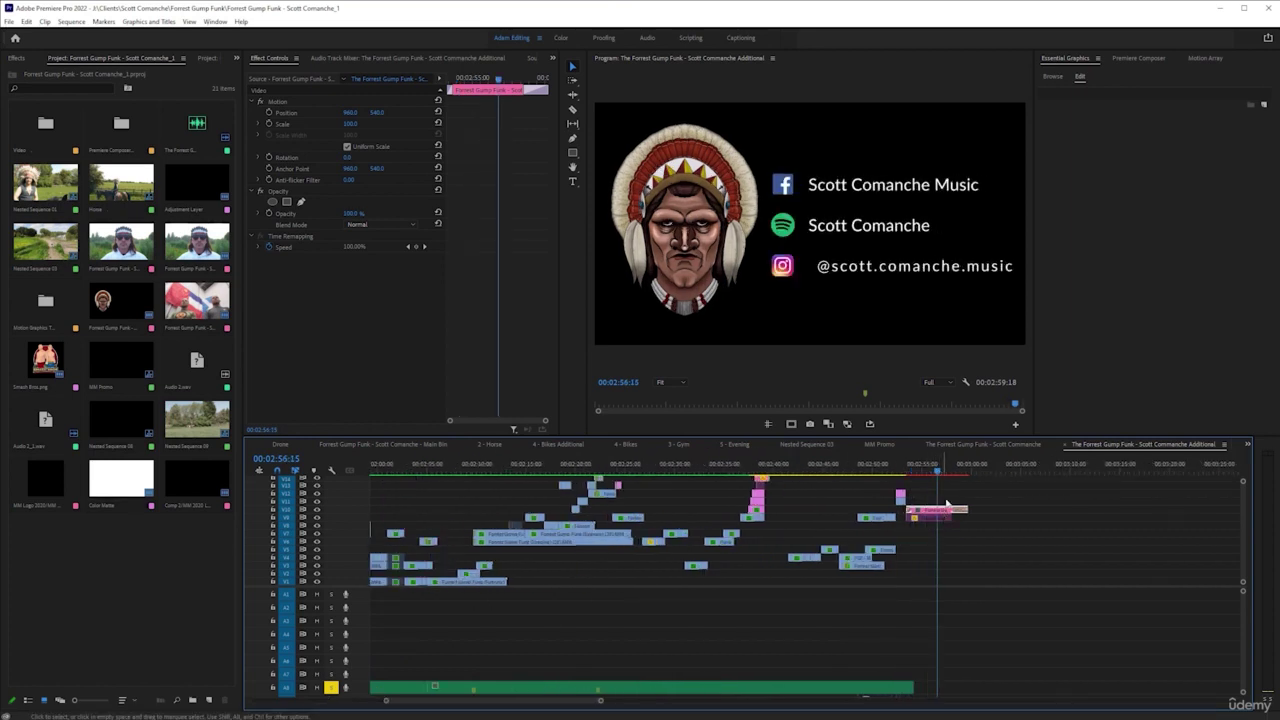
{"action": "left_click", "coordinate": [948, 472]}
{"action": "scroll", "coordinate": [940, 490], "scroll_direction": "up", "scroll_amount": 2}
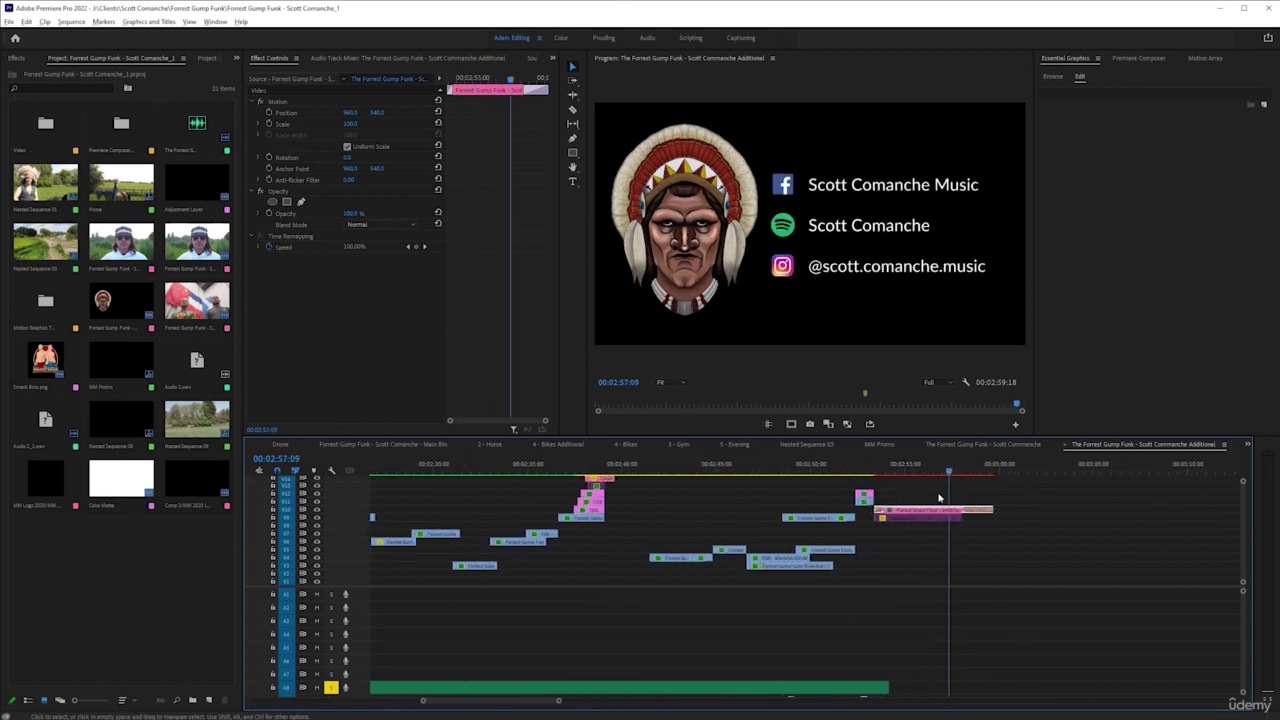
{"action": "scroll", "coordinate": [860, 470], "scroll_direction": "up", "scroll_amount": 3}
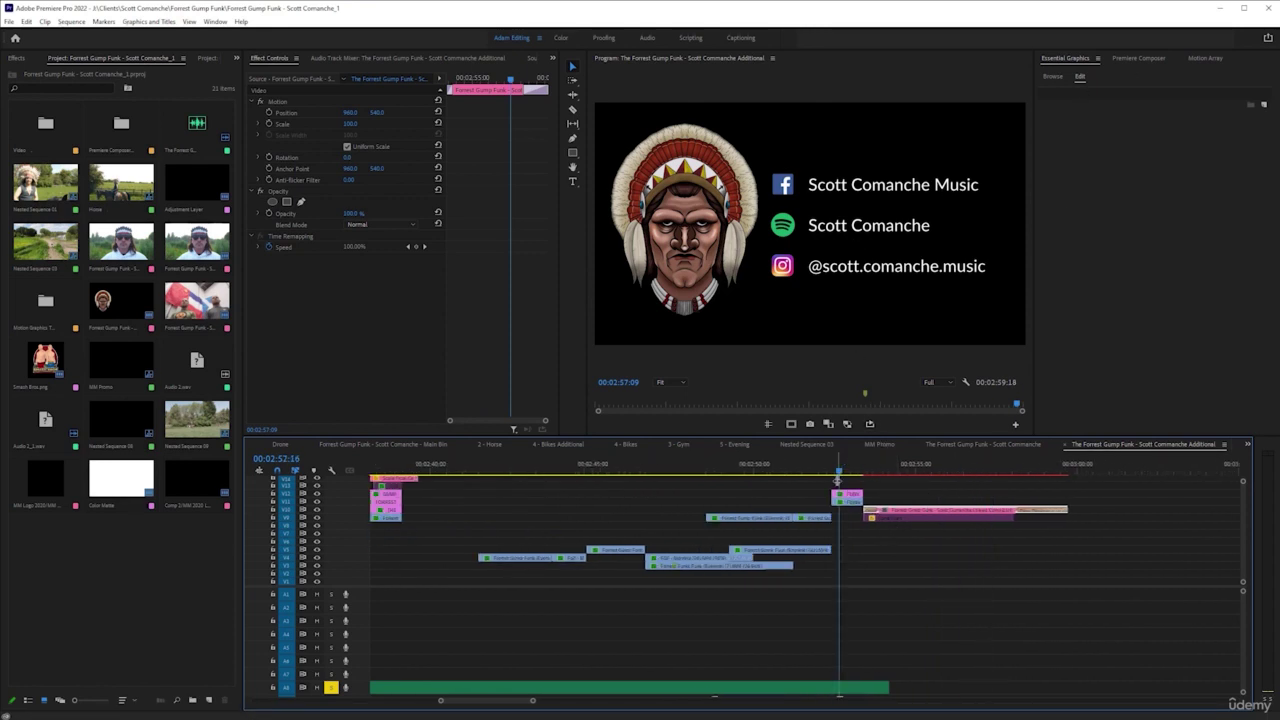
- Replay the closing section from 00:02:52:16 to review the black-and-white FUNK title and the transition into the end card
{"action": "left_click", "coordinate": [839, 470]}
{"action": "left_click", "coordinate": [818, 551]}
{"action": "key", "text": "space"}
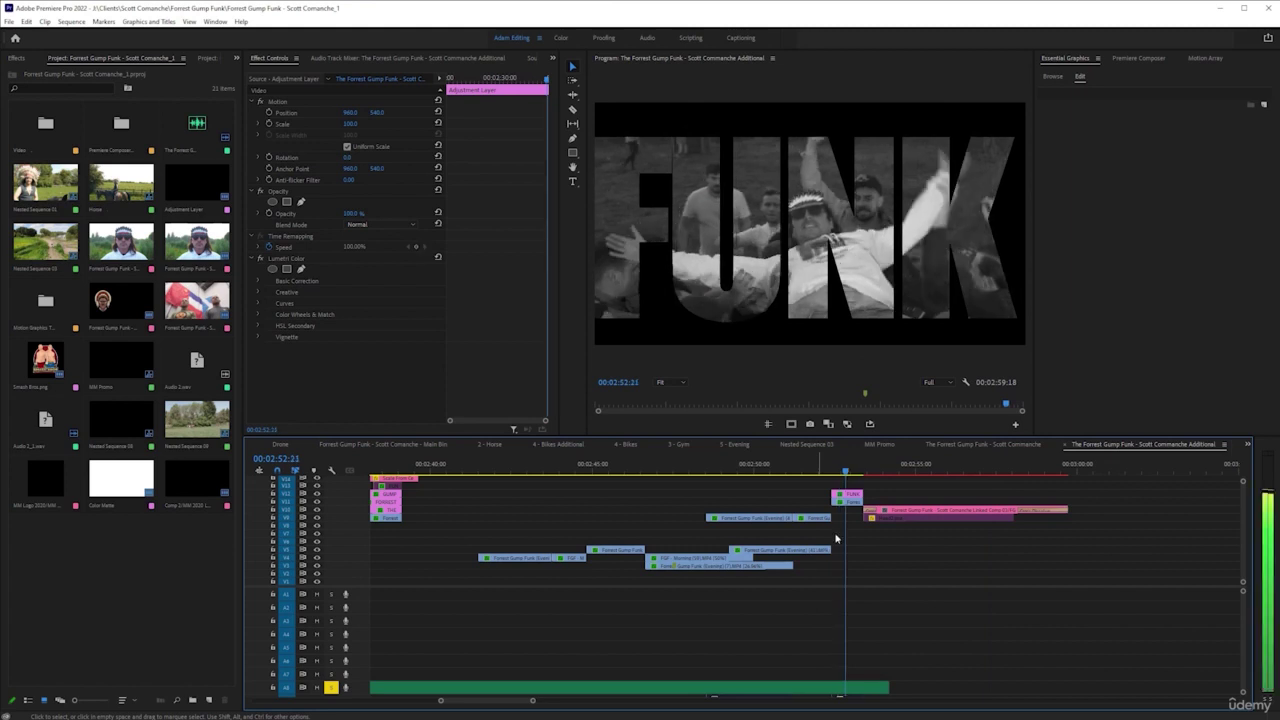
{"action": "left_click", "coordinate": [810, 468]}
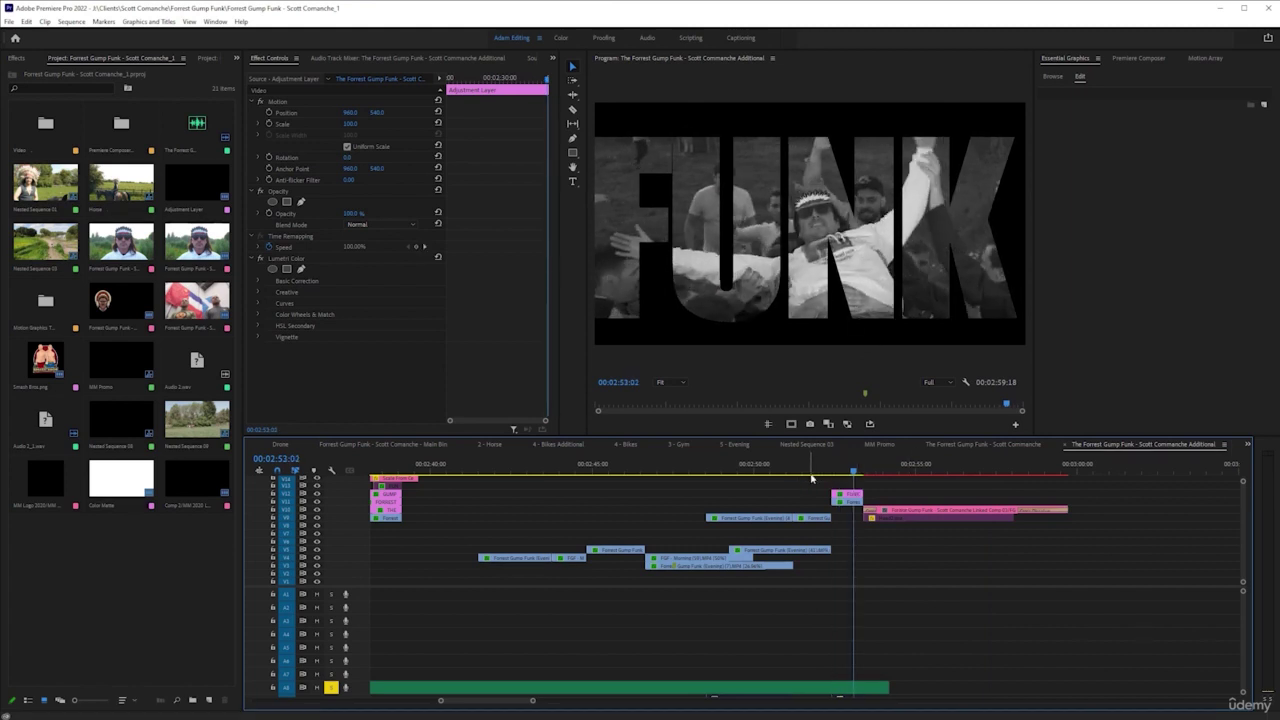
{"action": "key", "text": "space"}
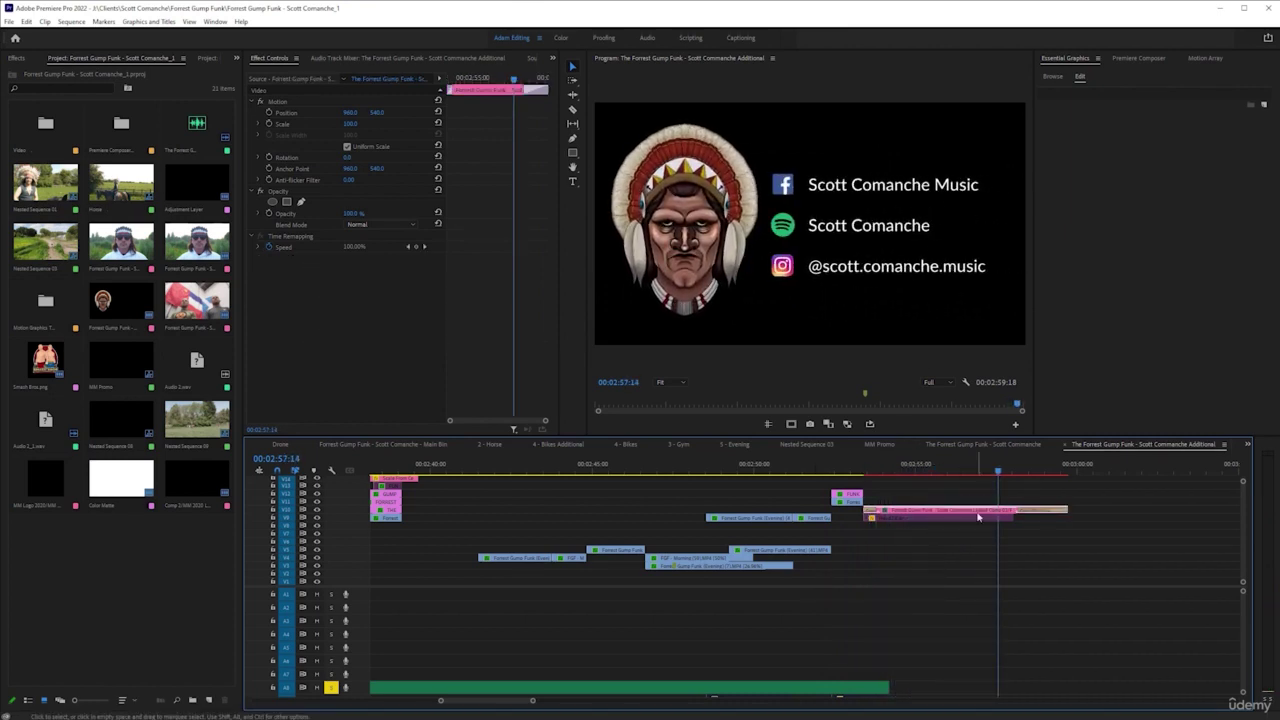
- Survey the layered clips across the whole sequence and examine the close-up face shot at 00:00:58:12
{"action": "scroll", "coordinate": [920, 556], "scroll_direction": "up", "scroll_amount": 5}
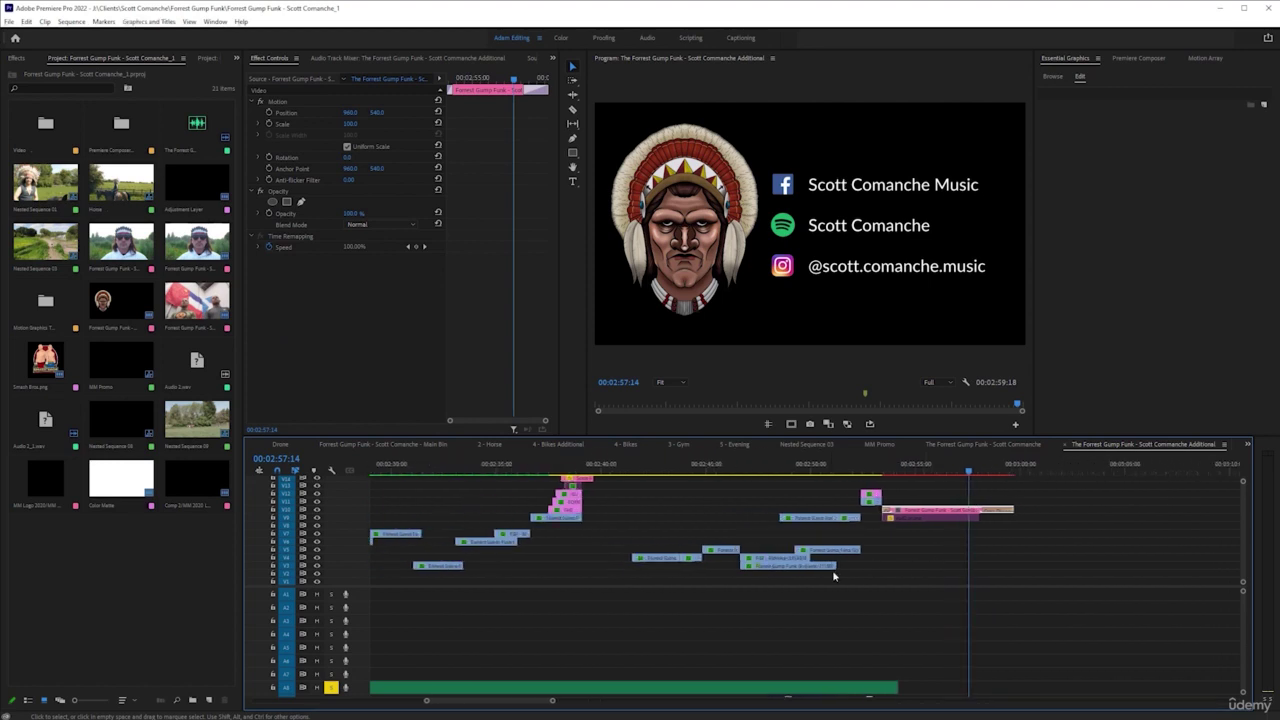
{"action": "scroll", "coordinate": [836, 571], "scroll_direction": "up", "scroll_amount": 3}
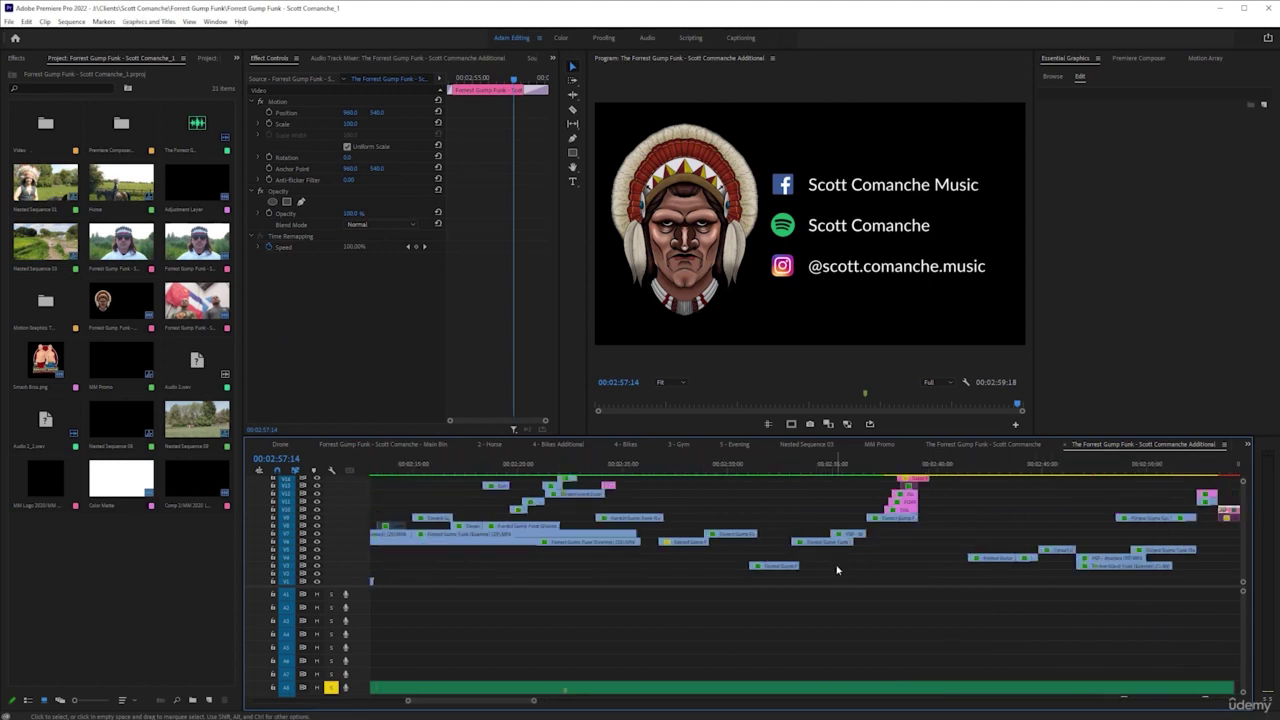
{"action": "scroll", "coordinate": [837, 570], "scroll_direction": "up", "scroll_amount": 8}
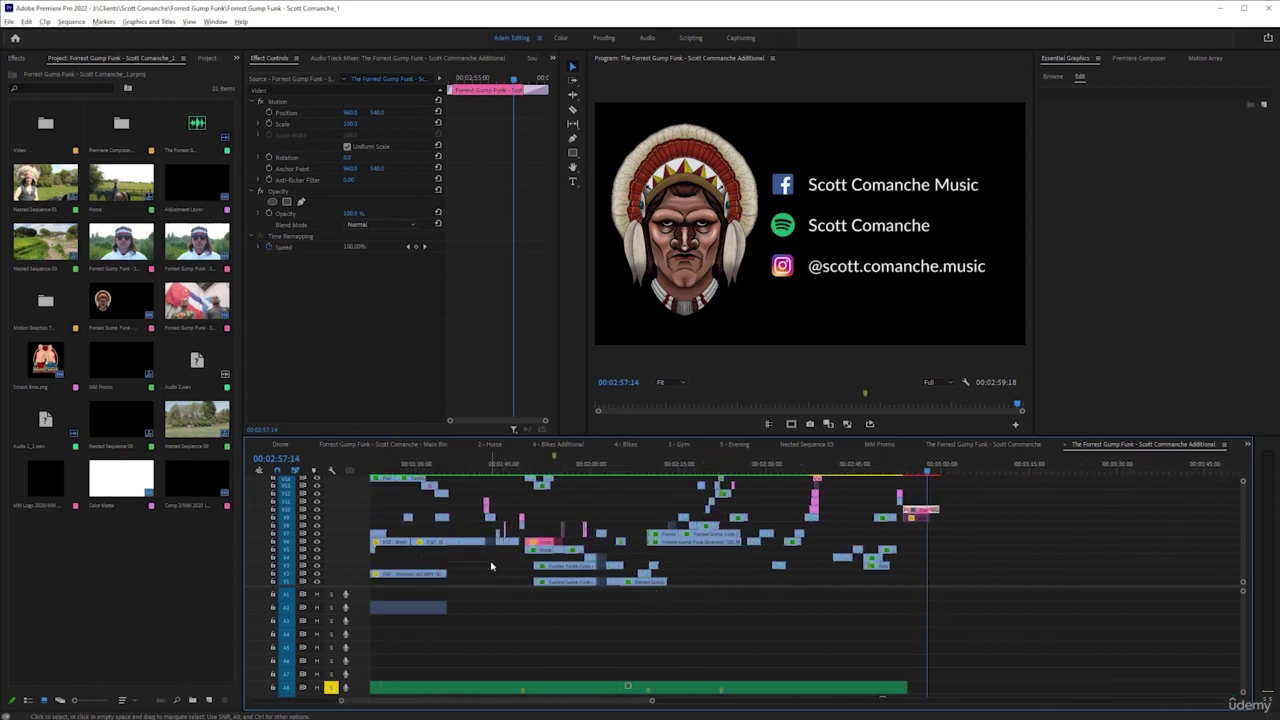
{"action": "scroll", "coordinate": [499, 566], "scroll_direction": "up", "scroll_amount": 10}
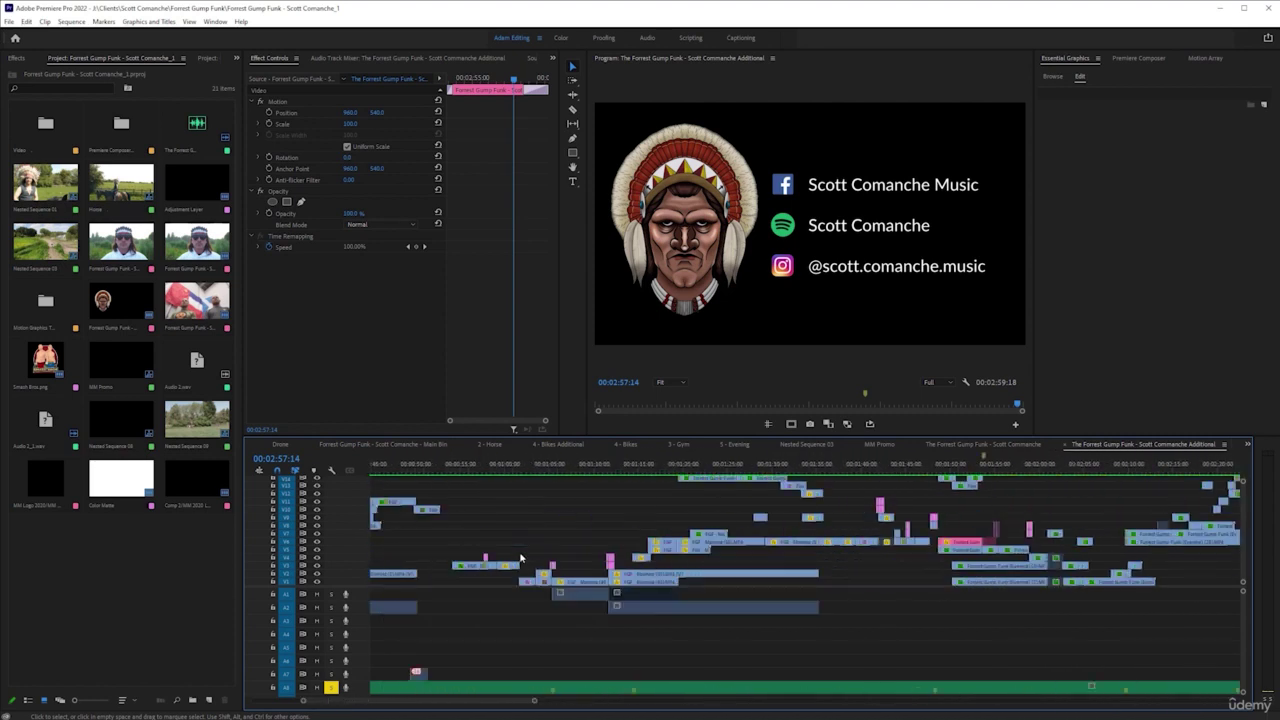
{"action": "left_click", "coordinate": [624, 464]}
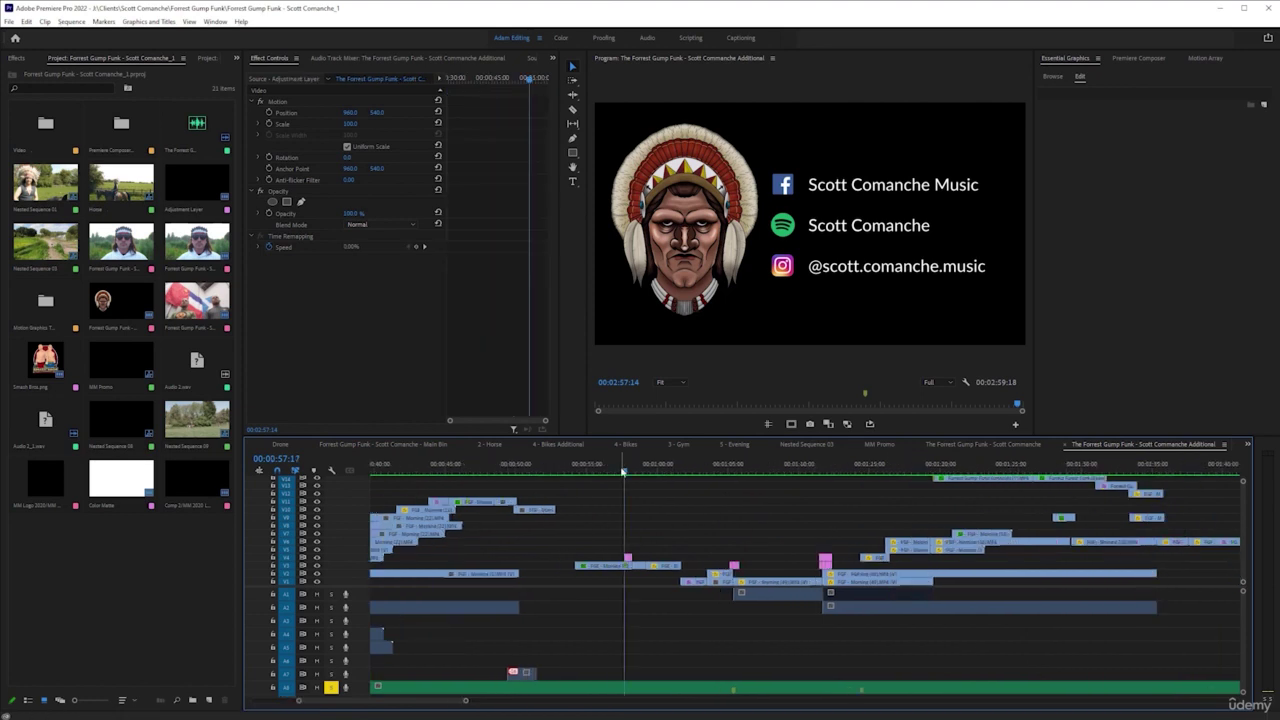
{"action": "scroll", "coordinate": [600, 521], "scroll_direction": "up", "scroll_amount": 3}
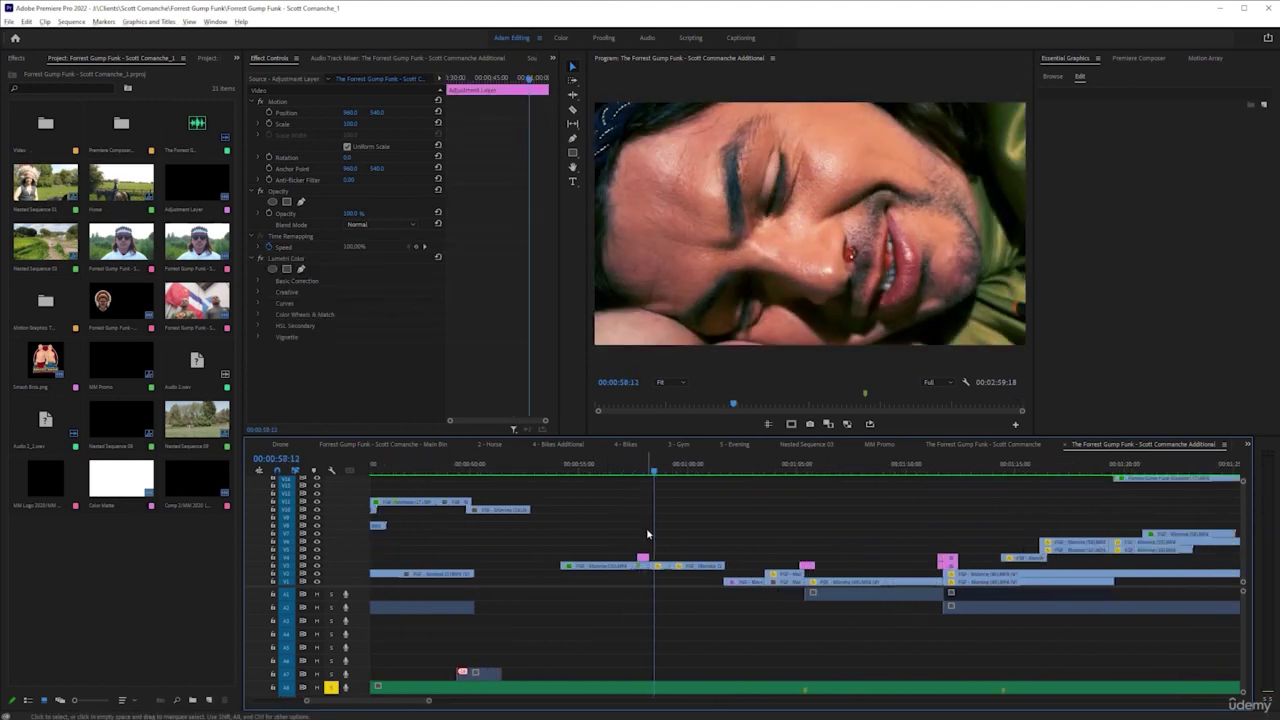
{"action": "scroll", "coordinate": [646, 527], "scroll_direction": "down", "scroll_amount": 3}
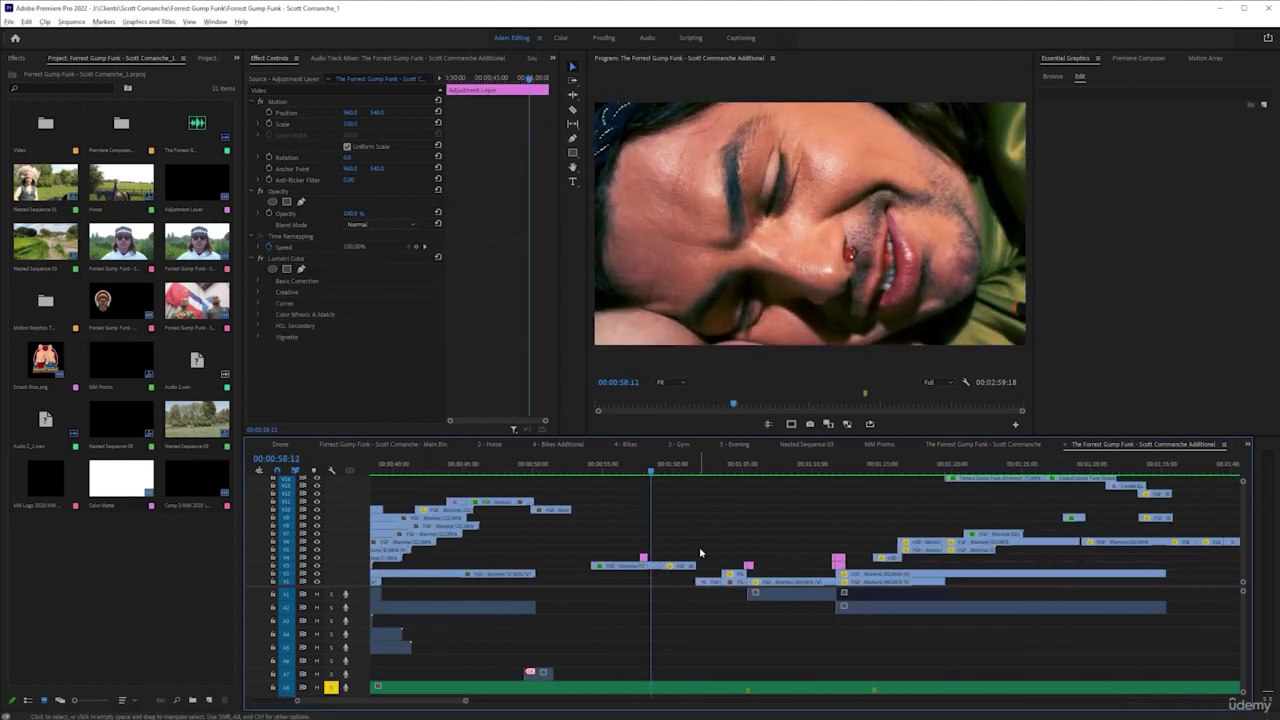
{"action": "scroll", "coordinate": [699, 546], "scroll_direction": "down", "scroll_amount": 2}
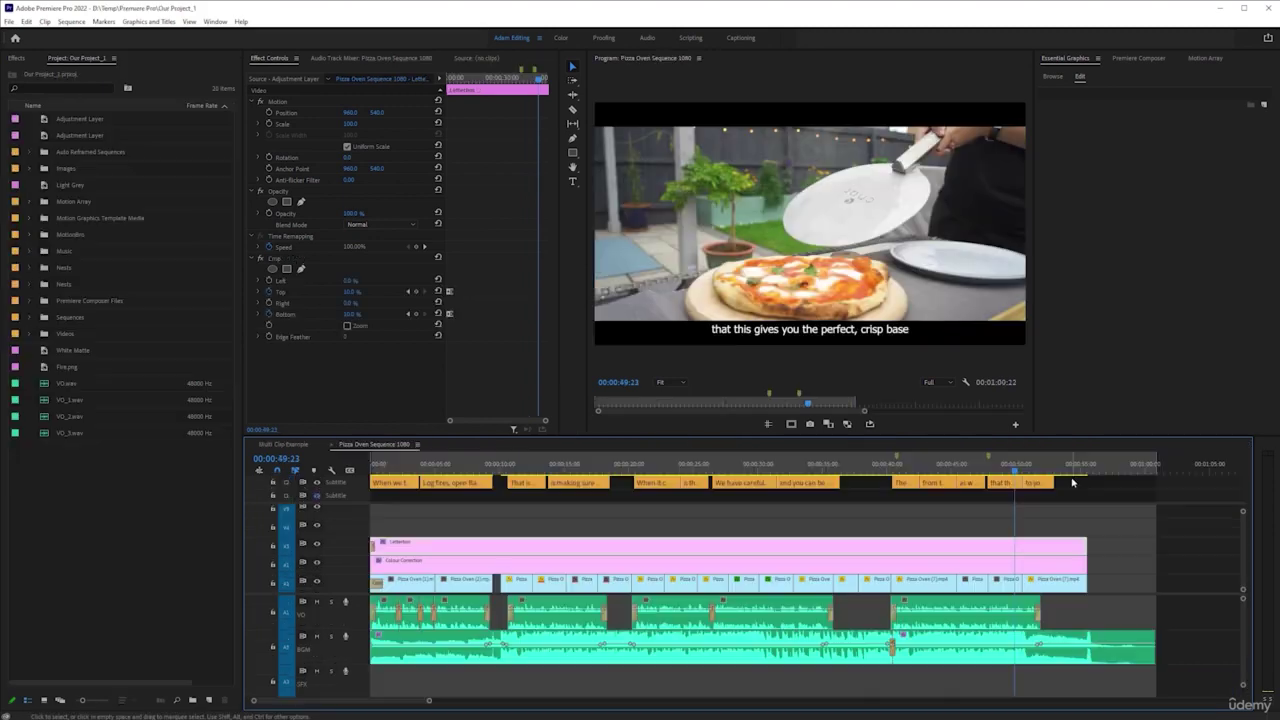
- Delete the leftover clips beyond the main edit in Pizza Oven Sequence 1080 and park the playhead at 00:02:36:23
{"action": "scroll", "coordinate": [760, 550], "scroll_direction": "down", "scroll_amount": 3}
{"action": "scroll", "coordinate": [760, 550], "scroll_direction": "down", "scroll_amount": 5}
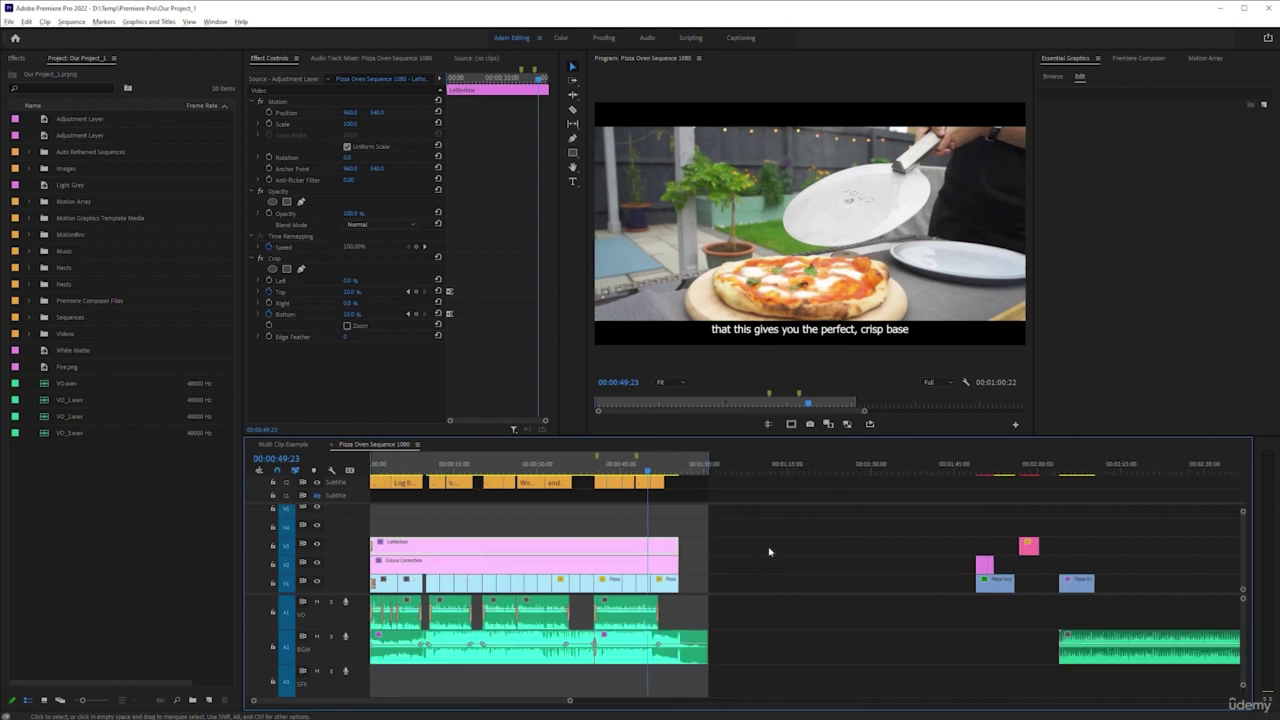
{"action": "left_click_drag", "start_coordinate": [894, 596], "coordinate": [1029, 645]}
{"action": "key", "text": "Delete"}
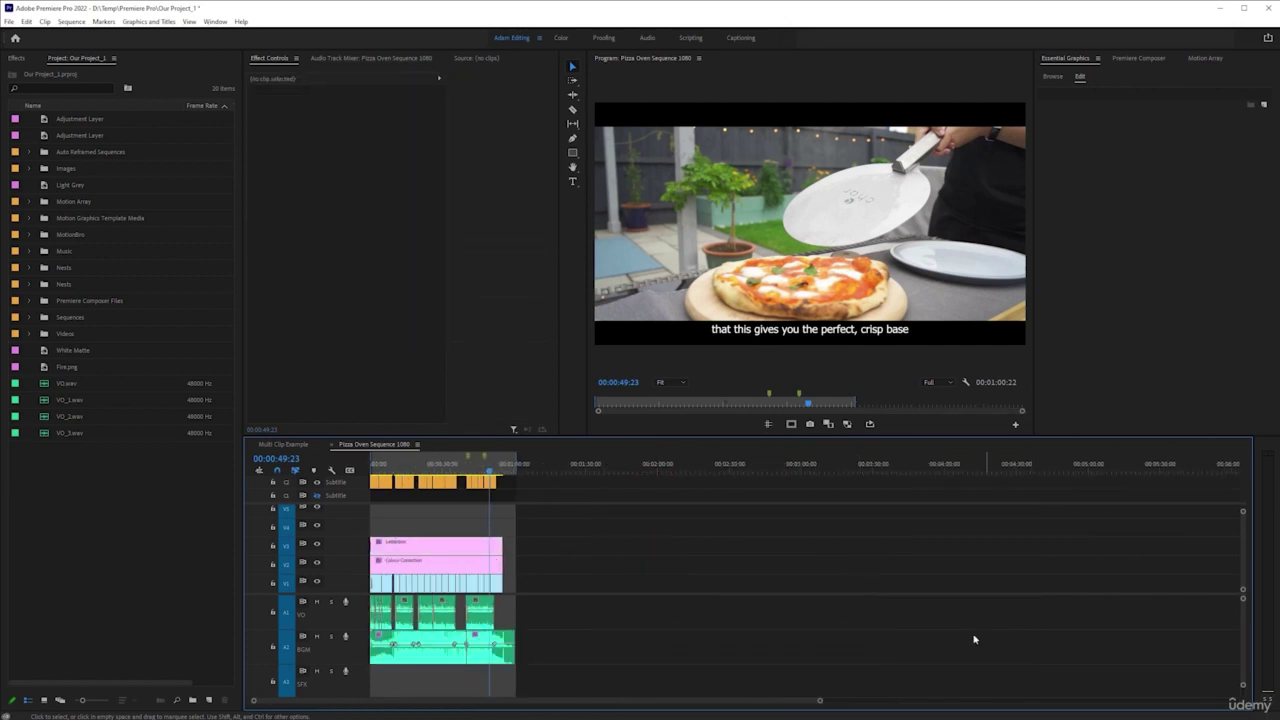
{"action": "left_click", "coordinate": [746, 466]}
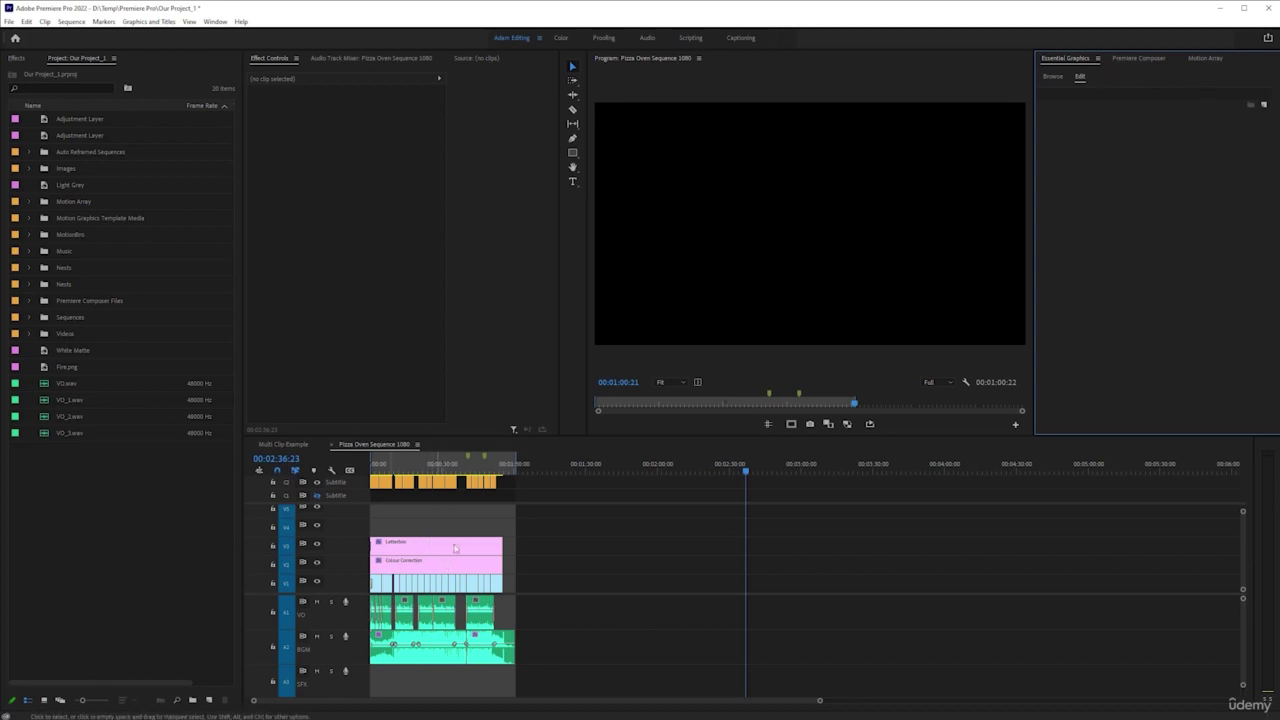
- Preview the Aerial View Of An Autumn Forest clip in the Motion Array stock video library, enlarge the library and inspect the clip's details
{"action": "left_click", "coordinate": [1207, 58]}
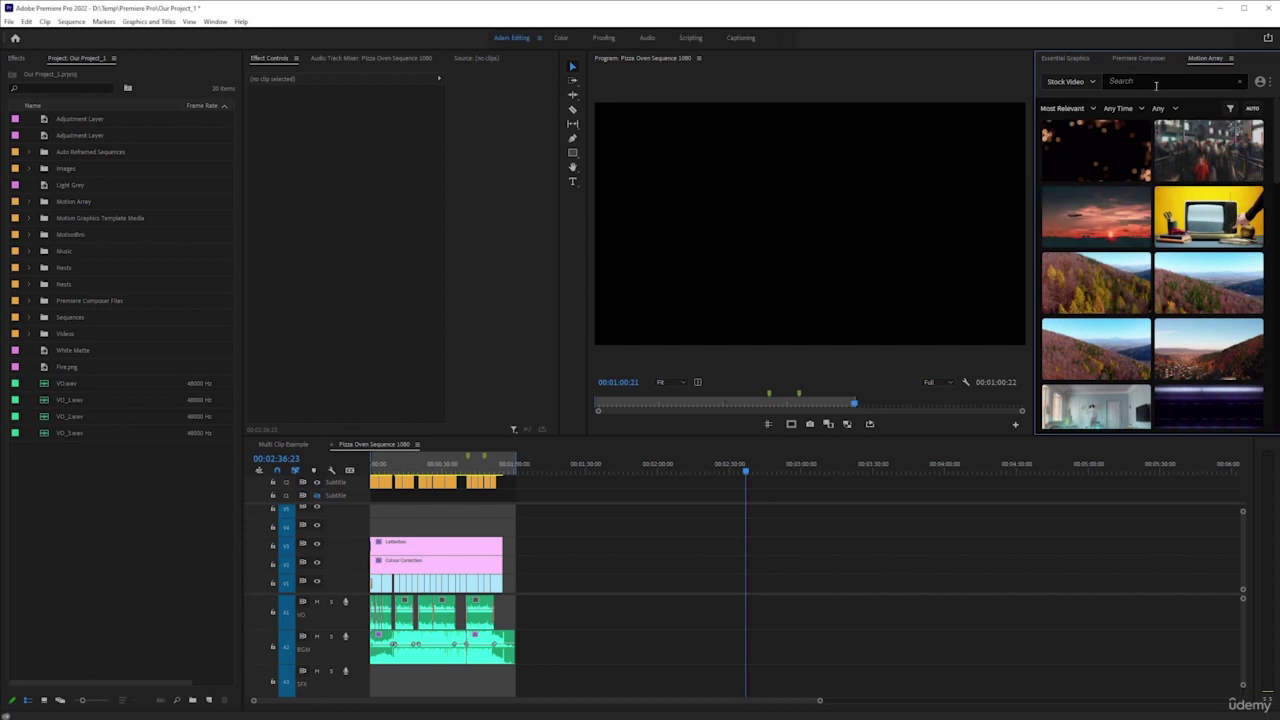
{"action": "mouse_move", "coordinate": [1063, 283]}
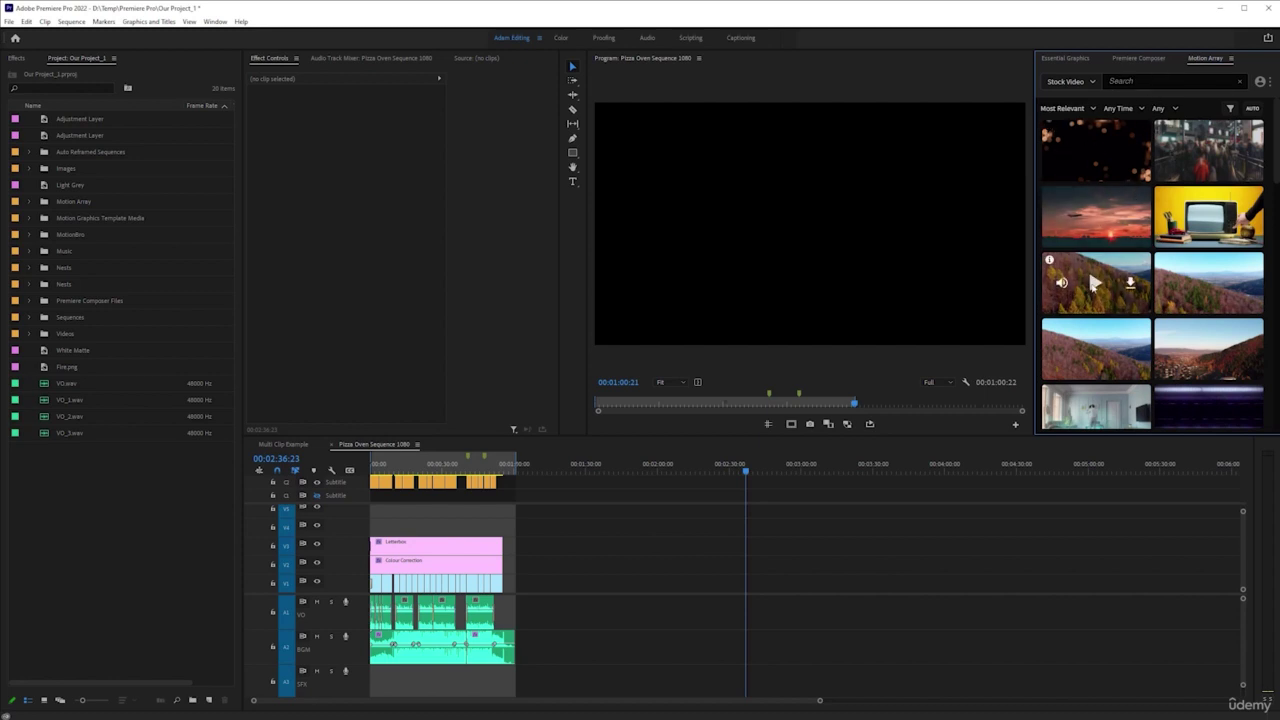
{"action": "left_click", "coordinate": [1096, 283]}
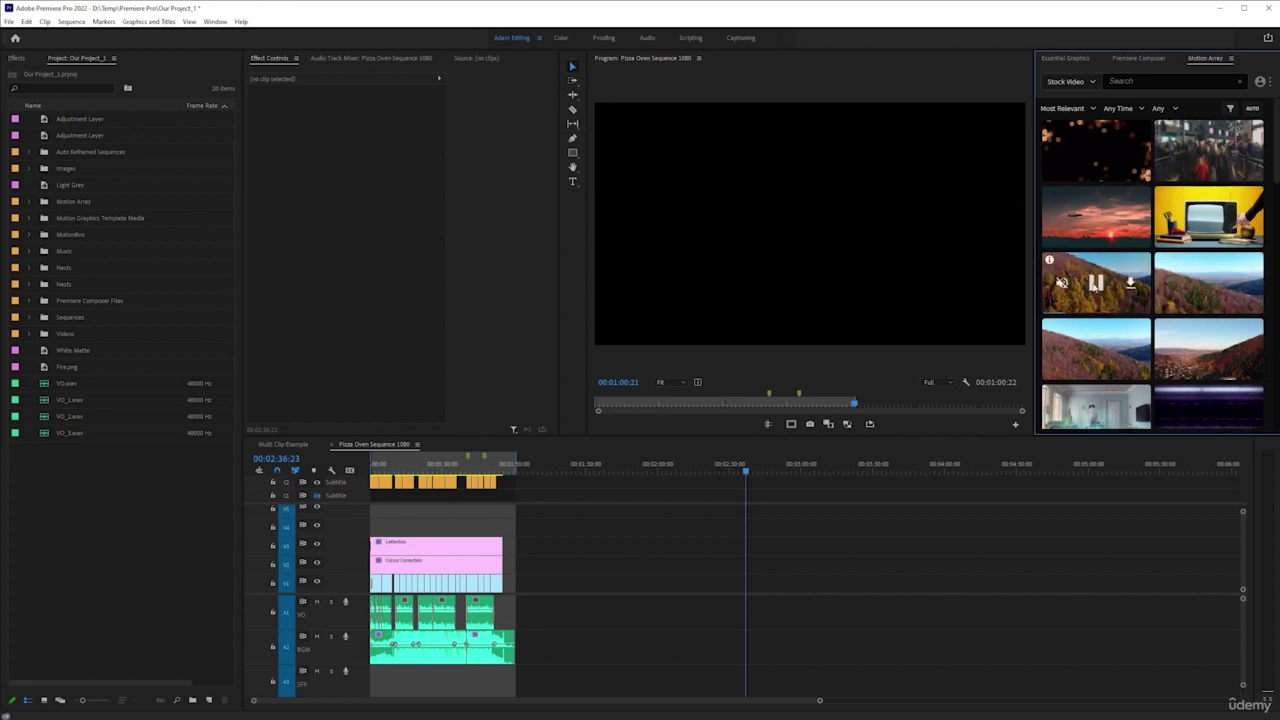
{"action": "mouse_move", "coordinate": [1050, 261]}
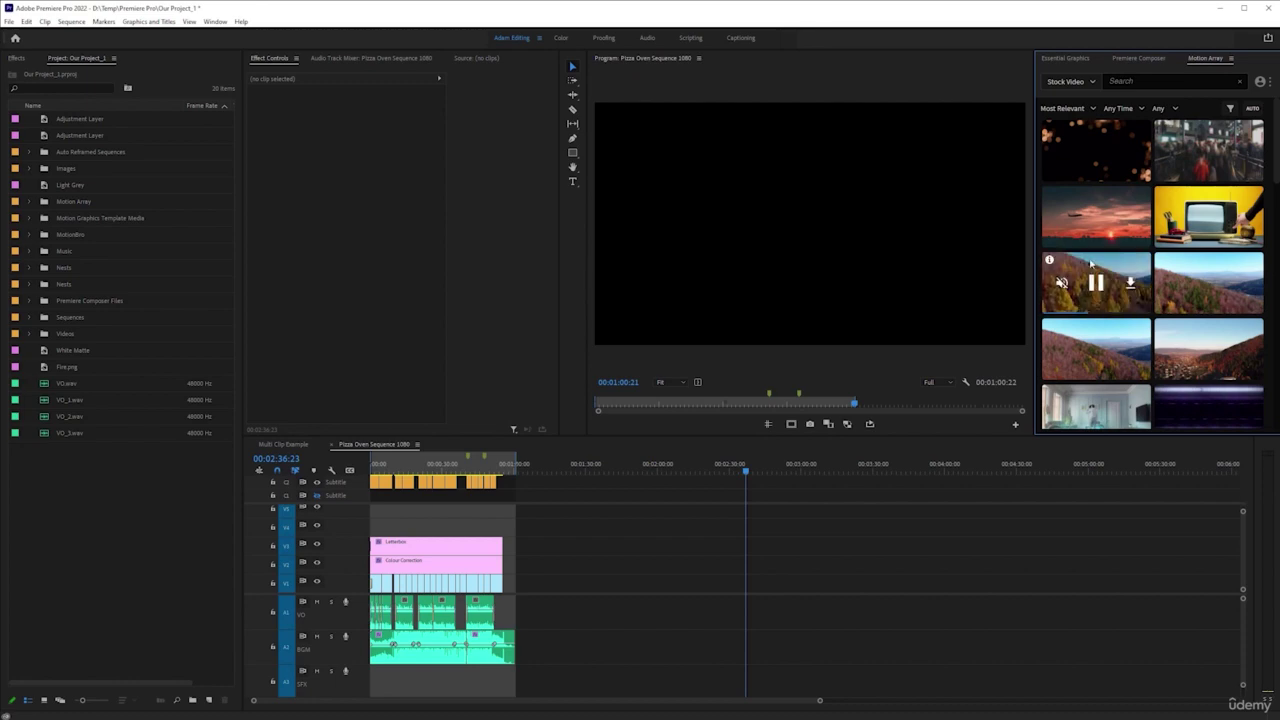
{"action": "key", "text": "grave"}
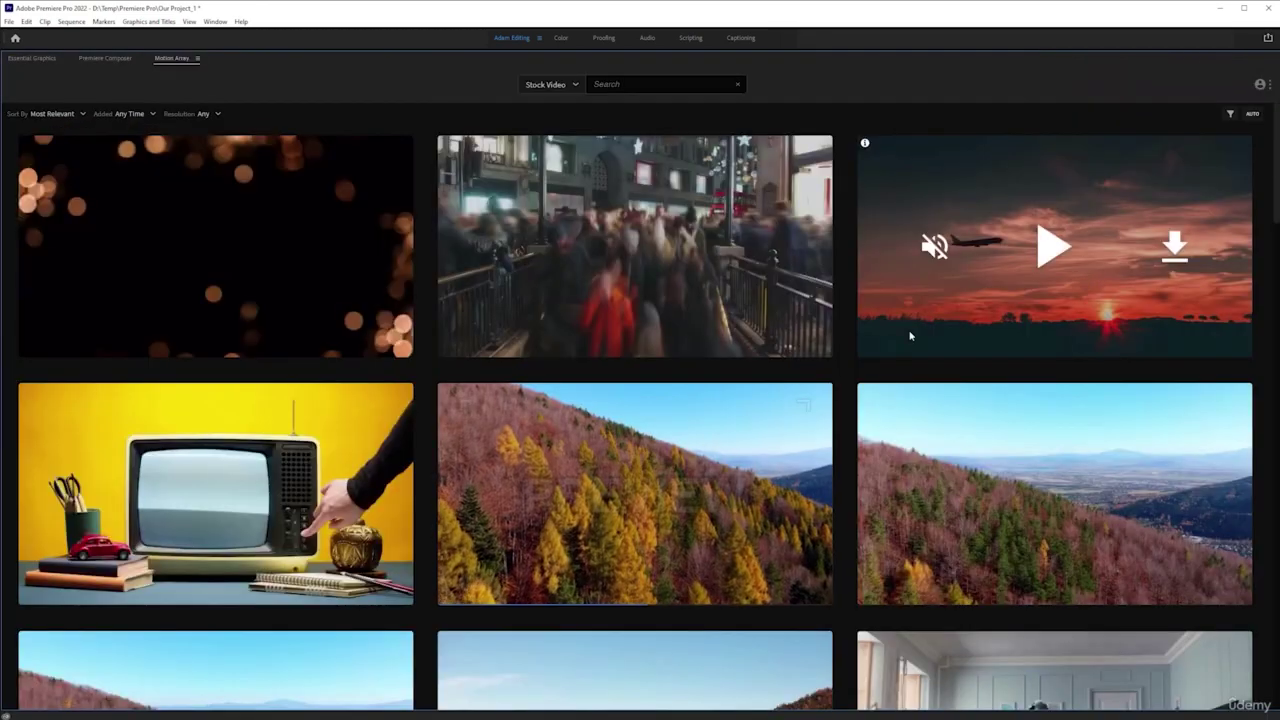
{"action": "mouse_move", "coordinate": [446, 392]}
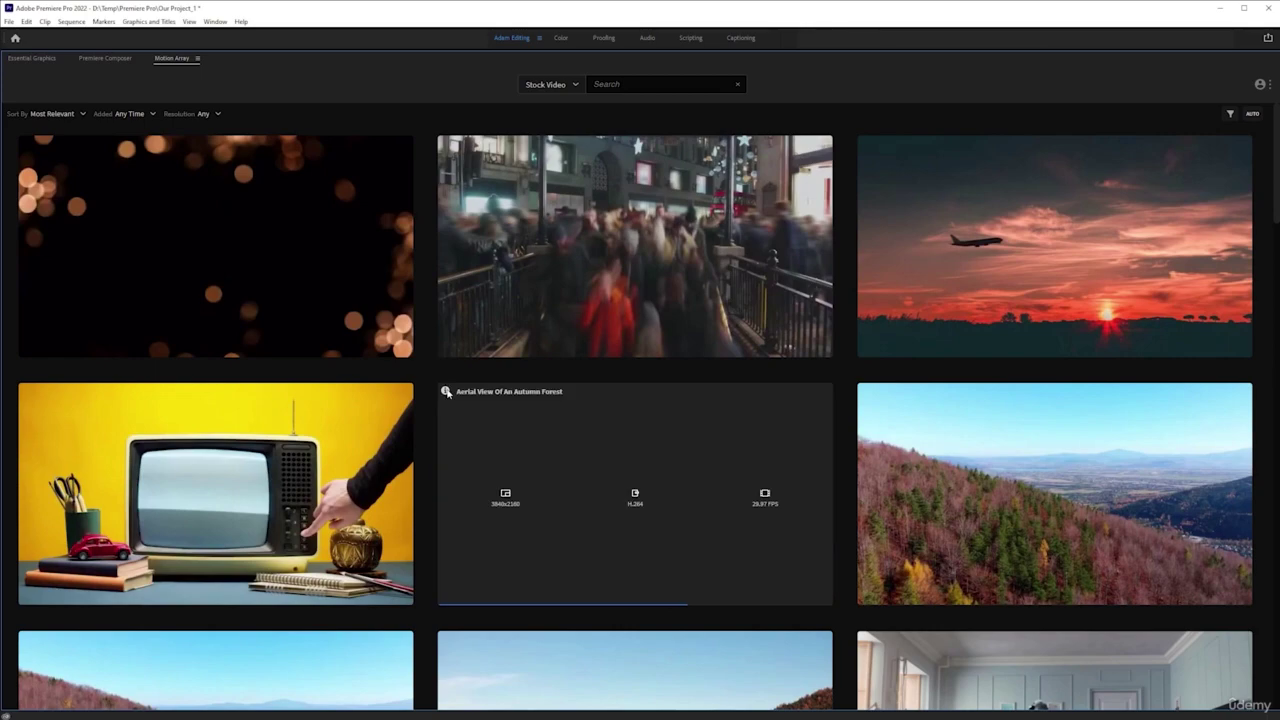
- Stop the preview and download the Aerial View Of An Autumn Forest stock clip into the project
{"action": "scroll", "coordinate": [697, 420], "scroll_direction": "down", "scroll_amount": 3}
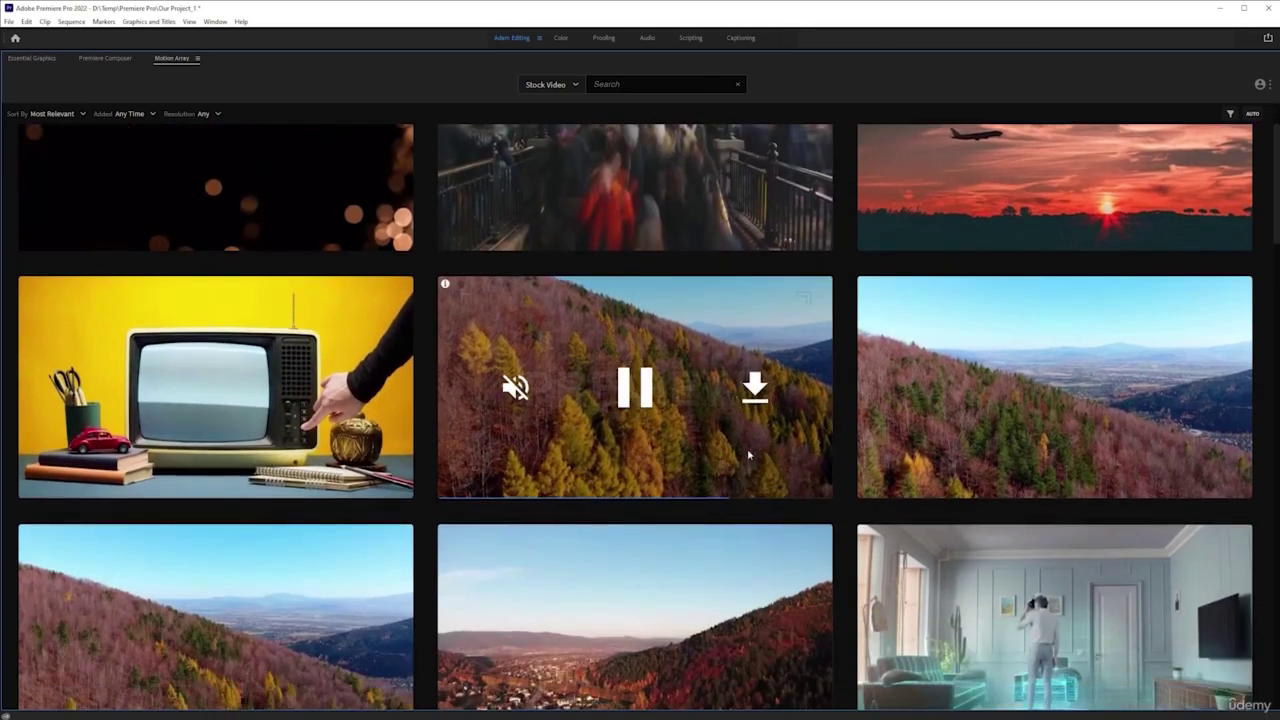
{"action": "scroll", "coordinate": [697, 421], "scroll_direction": "up", "scroll_amount": 2}
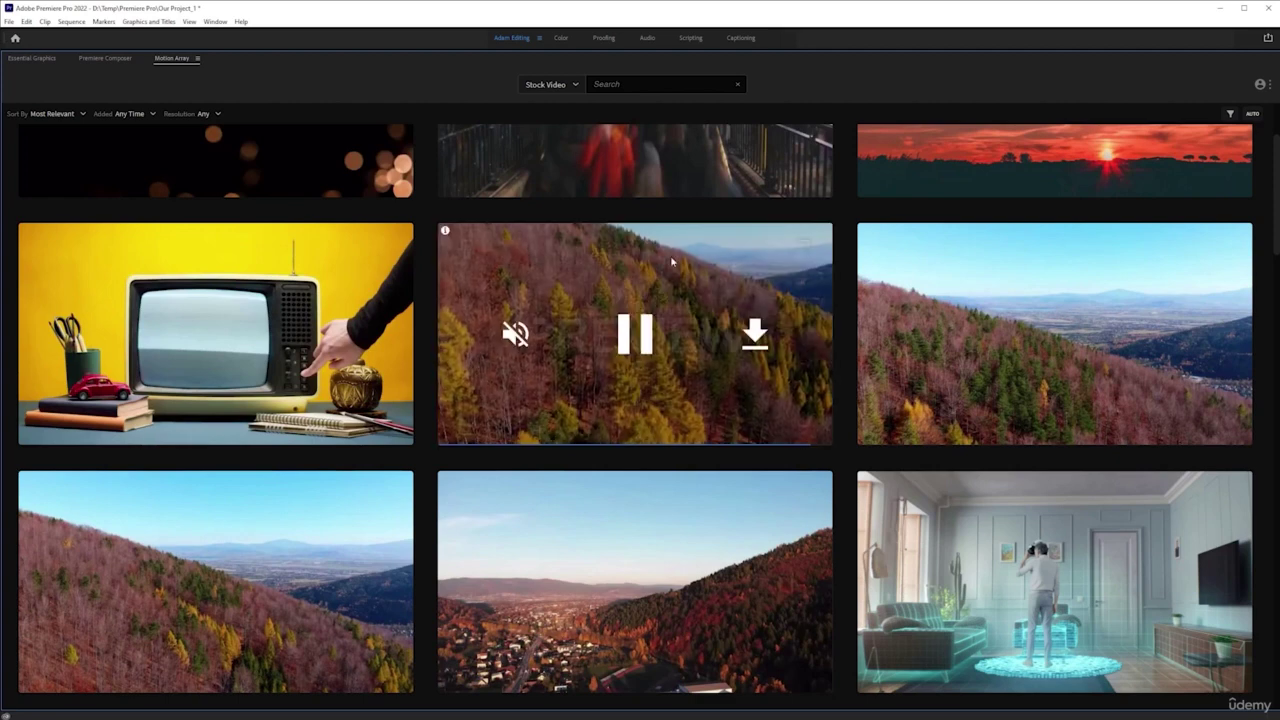
{"action": "left_click", "coordinate": [635, 333]}
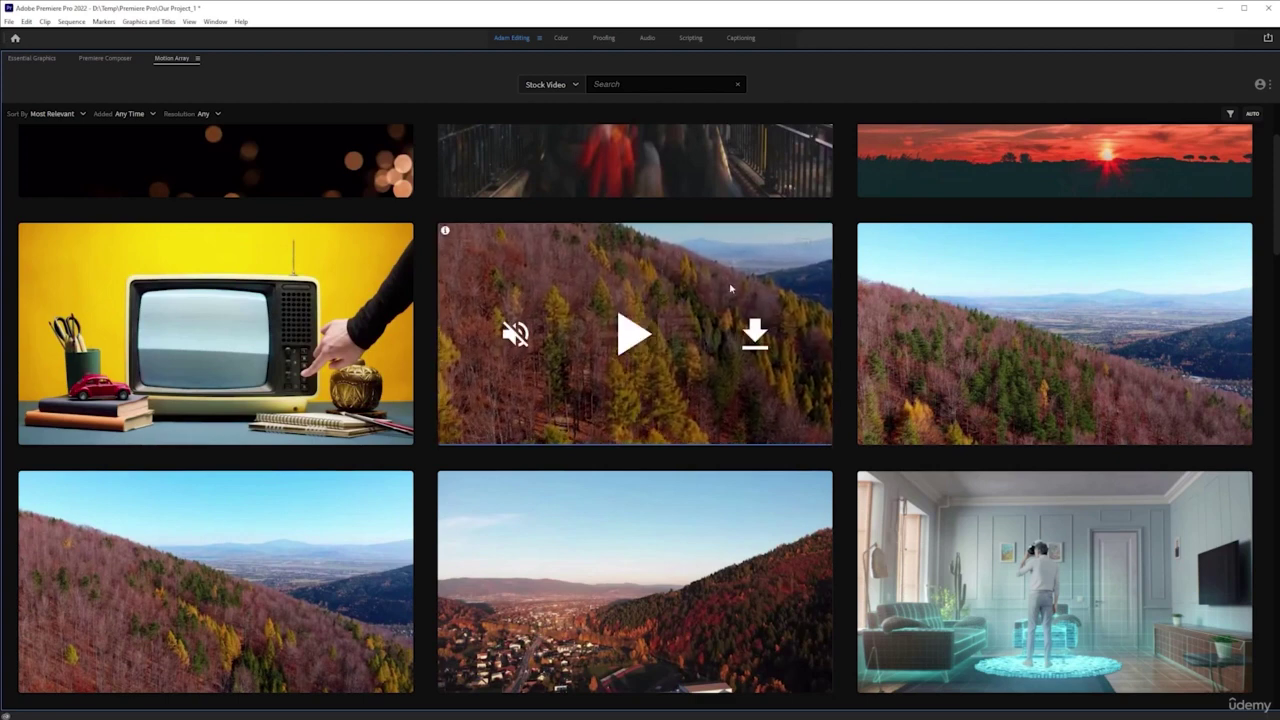
{"action": "left_click", "coordinate": [774, 351]}
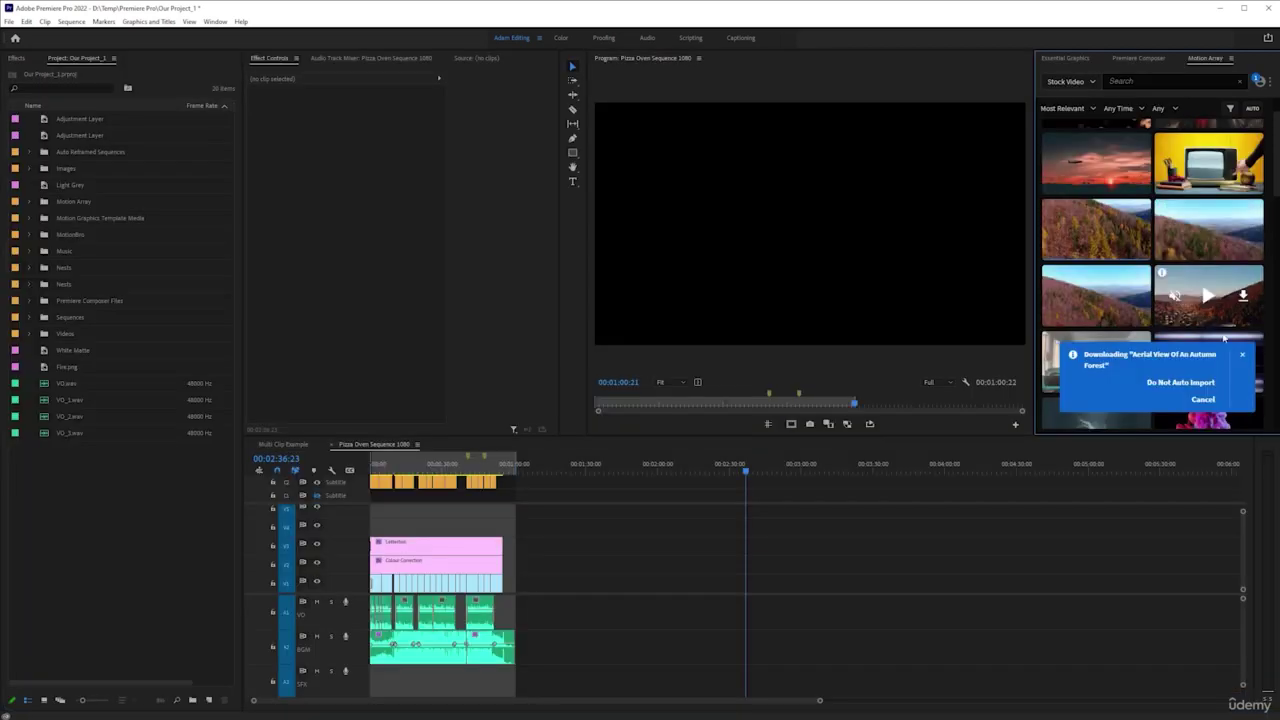
- Place the downloaded autumn forest clip from its Motion Array bin on V1 and A1, in the empty area around 00:02:36:23
{"action": "double_click", "coordinate": [44, 204]}
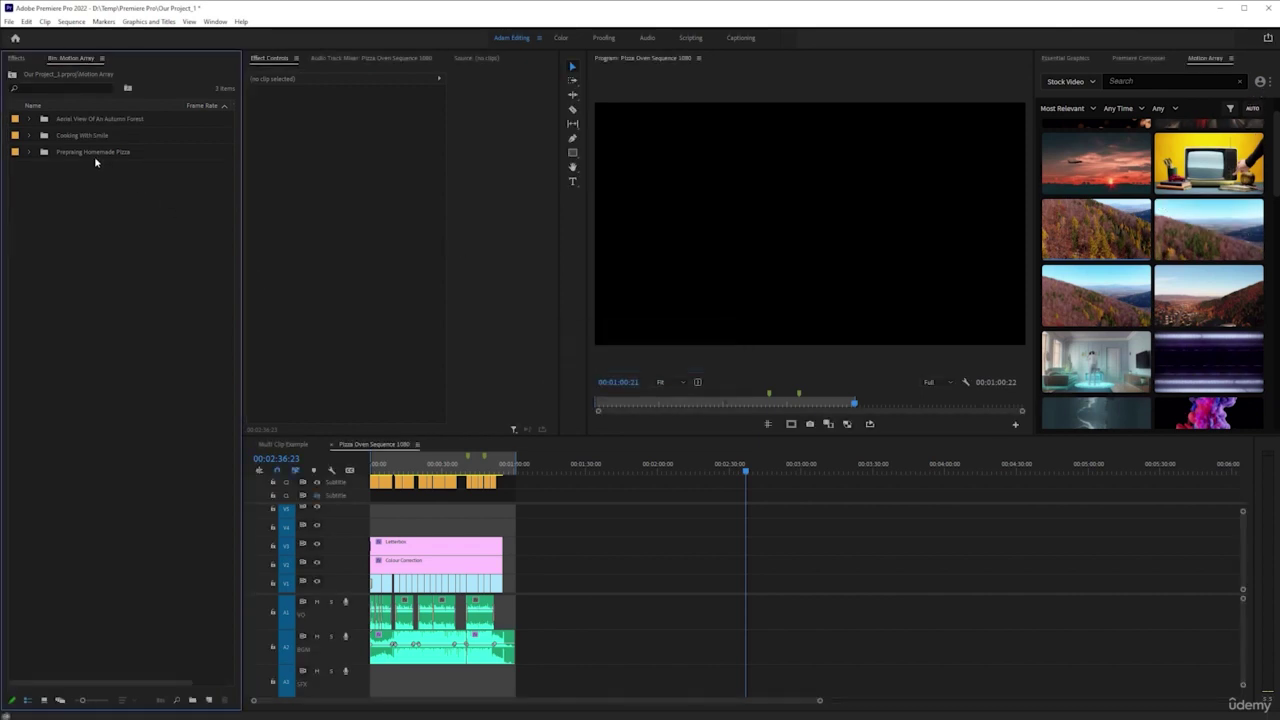
{"action": "double_click", "coordinate": [43, 120]}
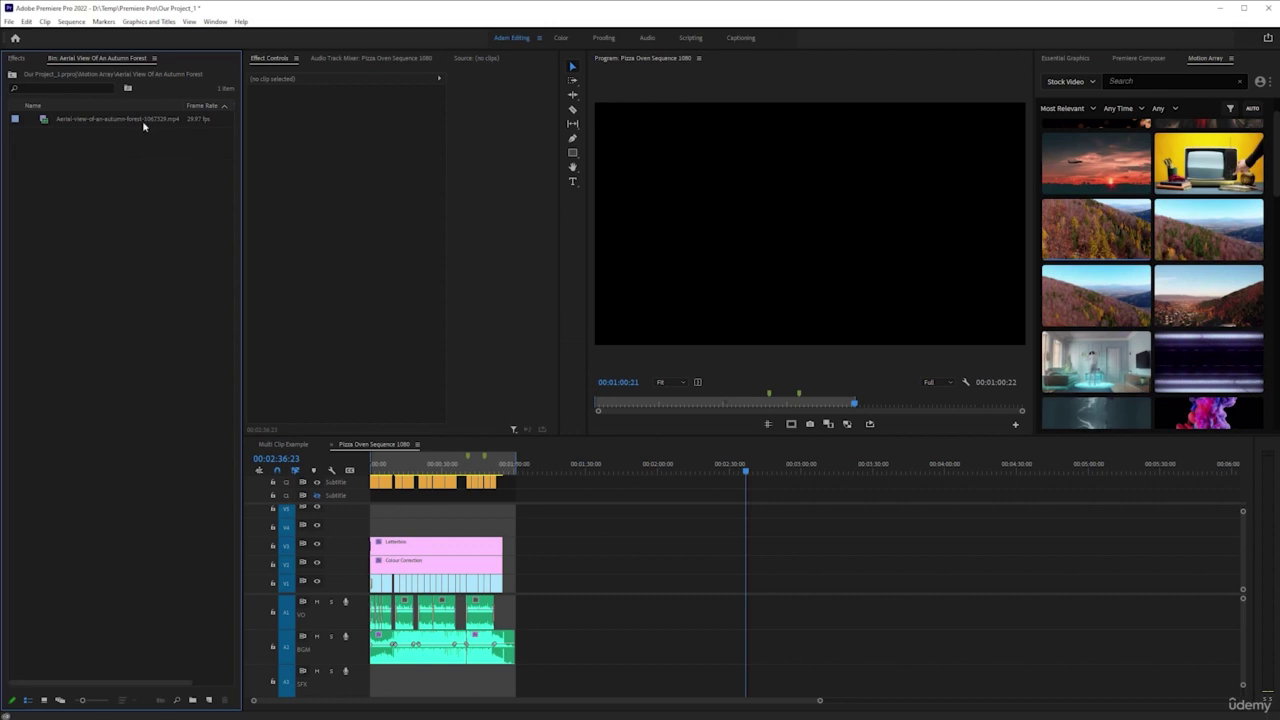
{"action": "left_click", "coordinate": [195, 121]}
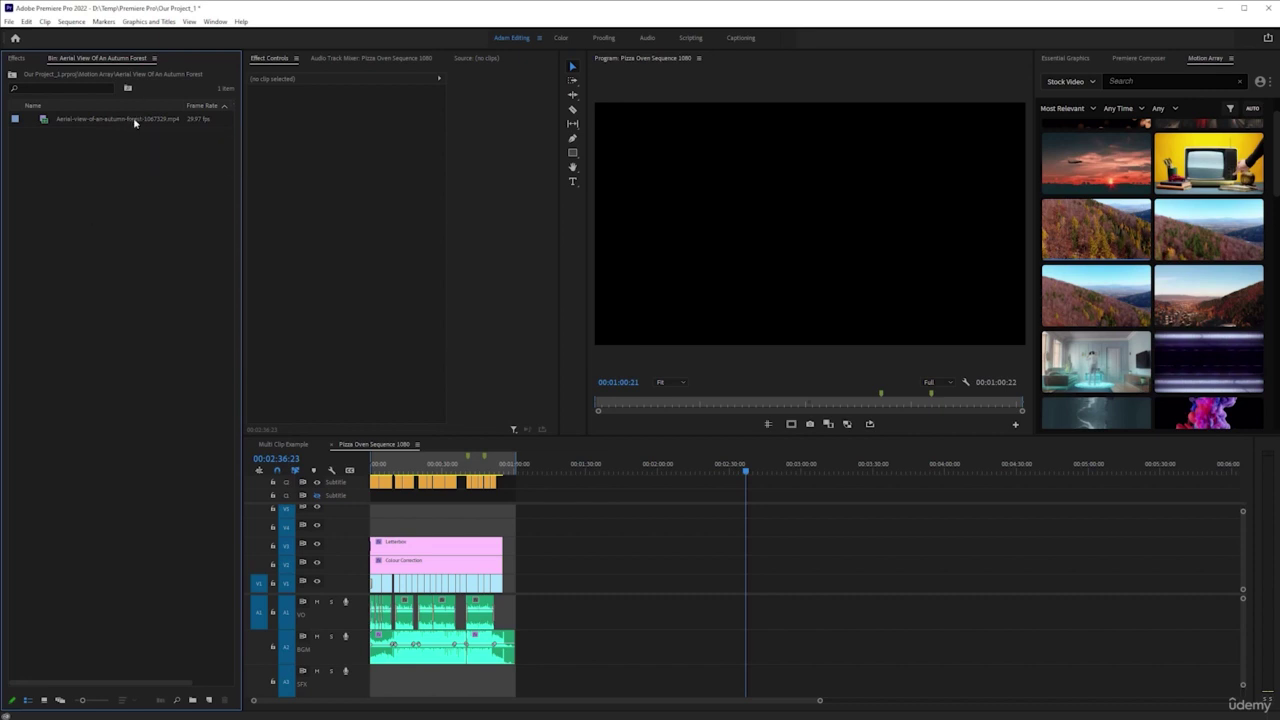
{"action": "left_click_drag", "start_coordinate": [134, 122], "coordinate": [727, 592]}
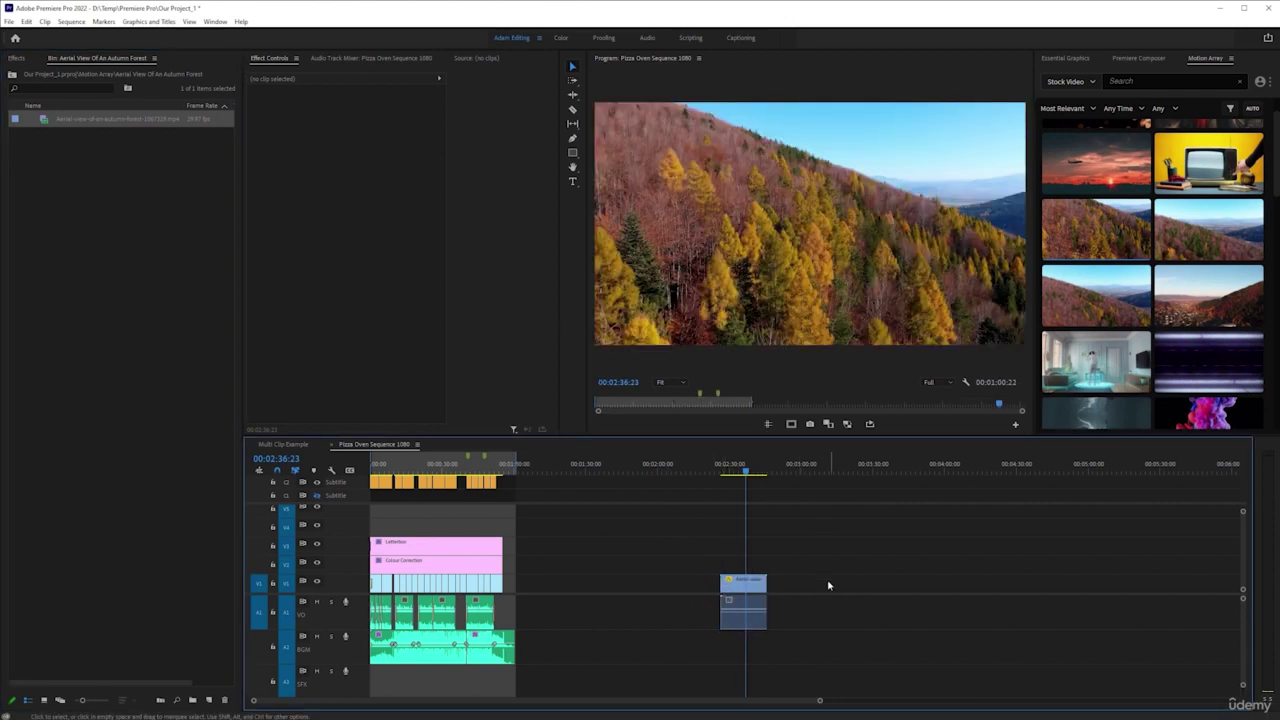
- Apply Set to Frame Size to the autumn forest clip in the timeline
{"action": "left_click", "coordinate": [754, 590]}
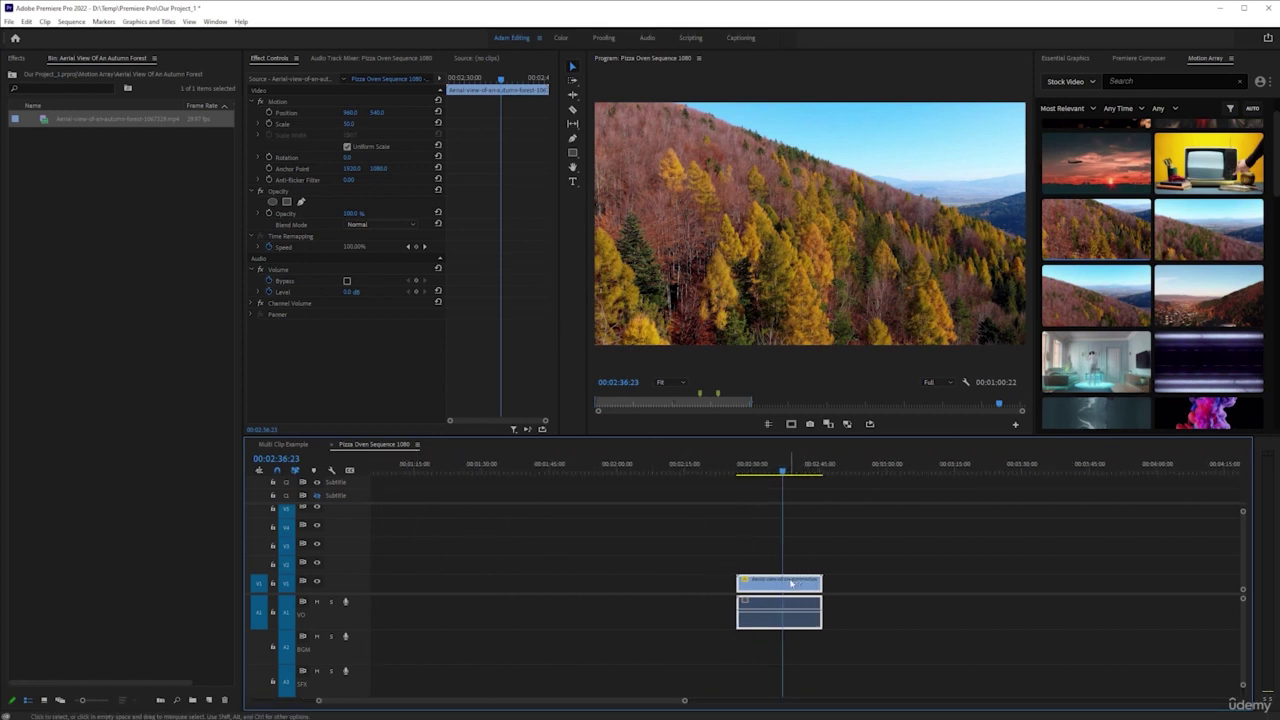
{"action": "right_click", "coordinate": [790, 582]}
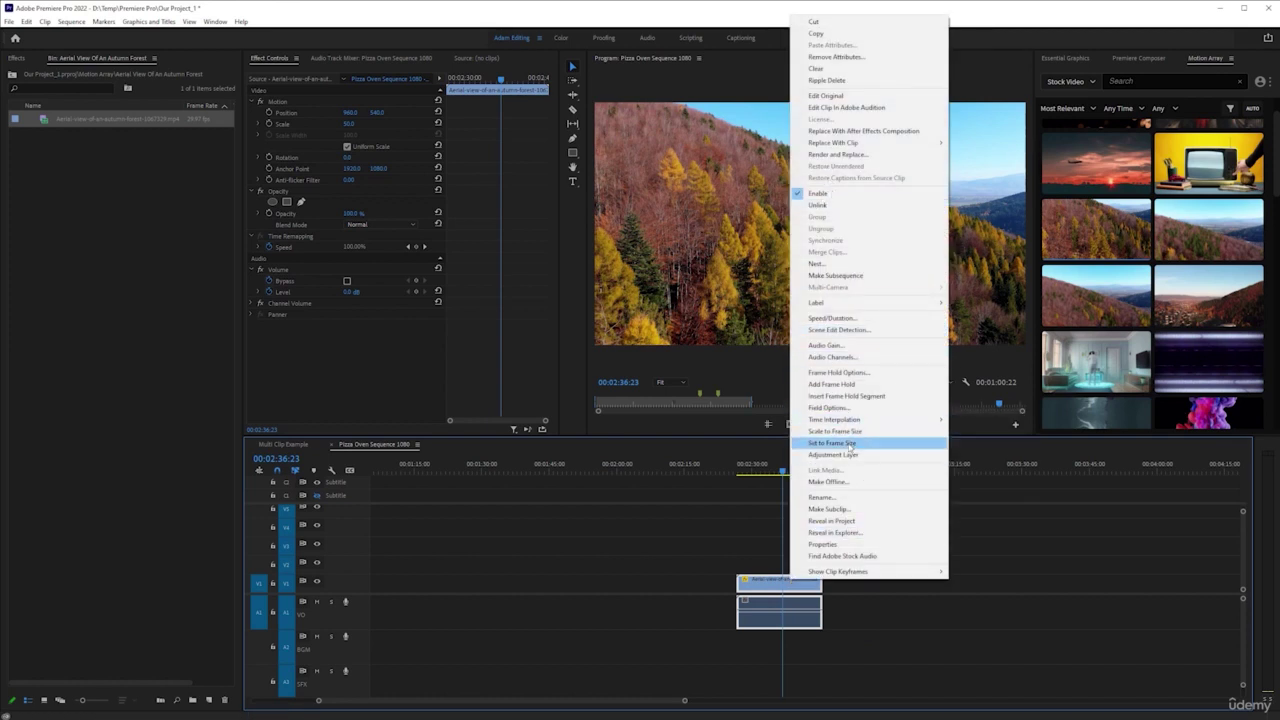
{"action": "left_click", "coordinate": [851, 444]}
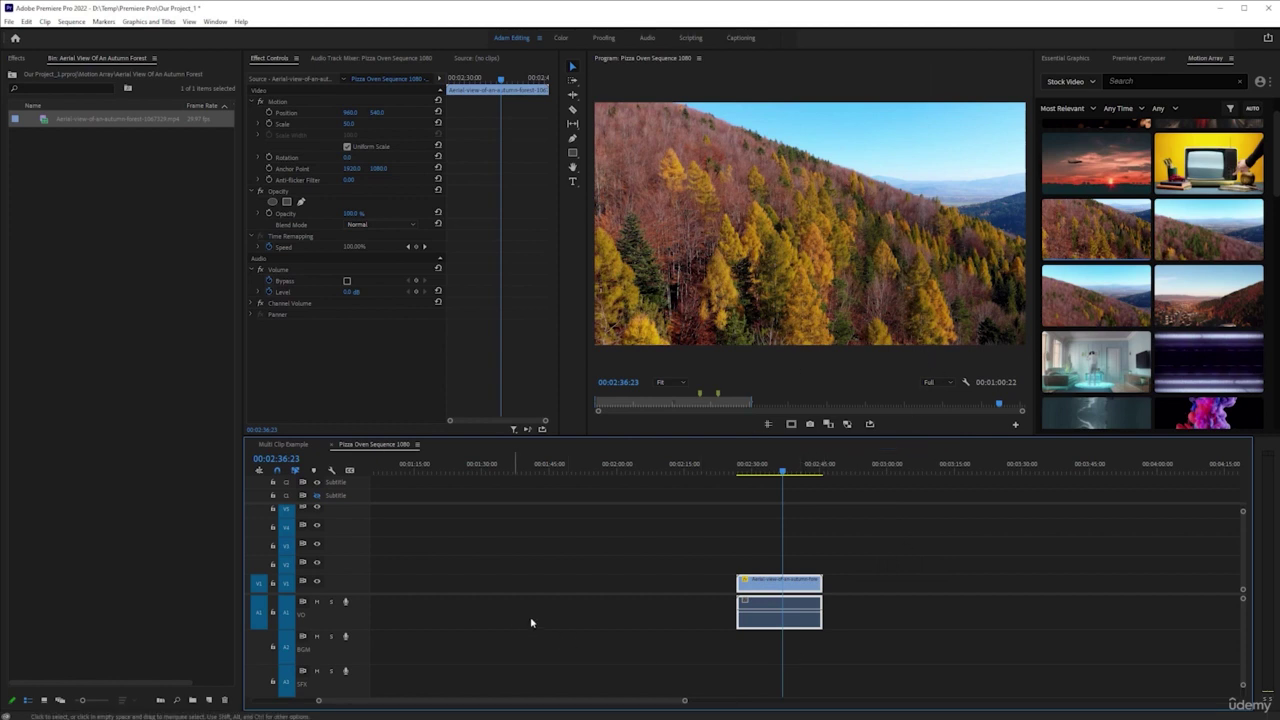
- Play the autumn forest clip from its start up to 00:02:32:14 to check the footage
{"action": "scroll", "coordinate": [729, 583], "scroll_direction": "up", "scroll_amount": 3}
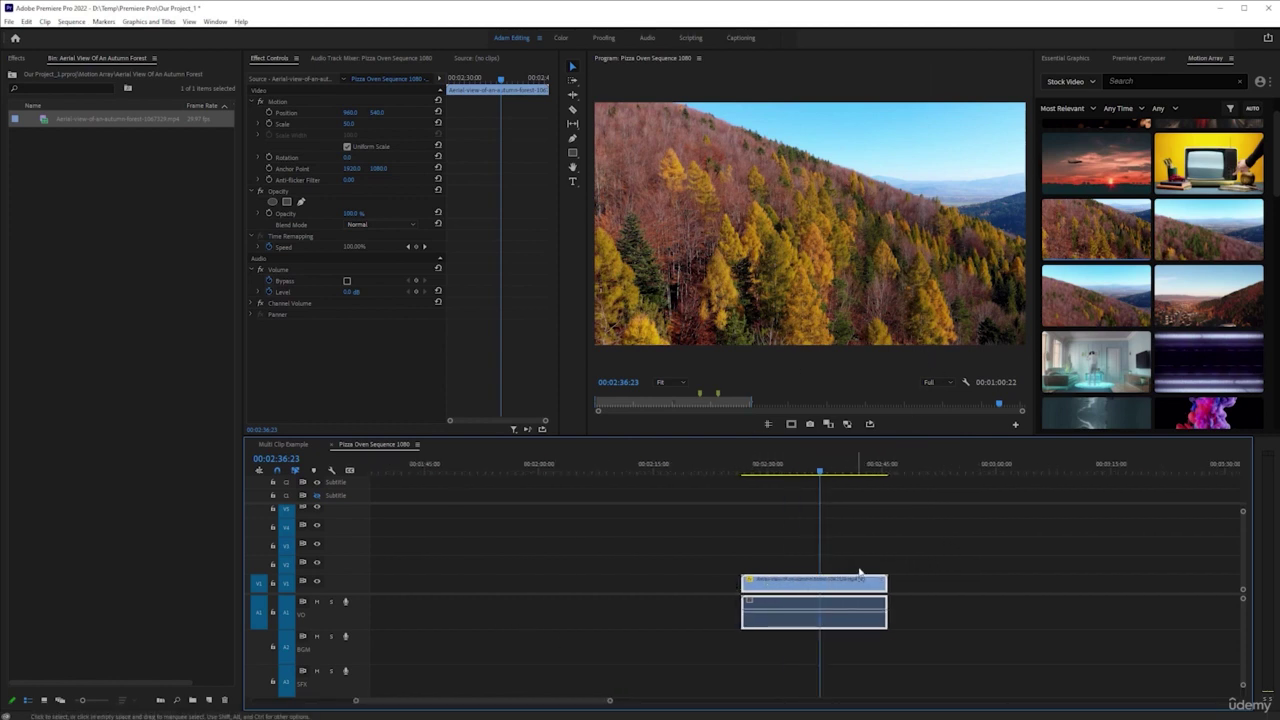
{"action": "scroll", "coordinate": [859, 573], "scroll_direction": "up", "scroll_amount": 3}
{"action": "left_click", "coordinate": [674, 470]}
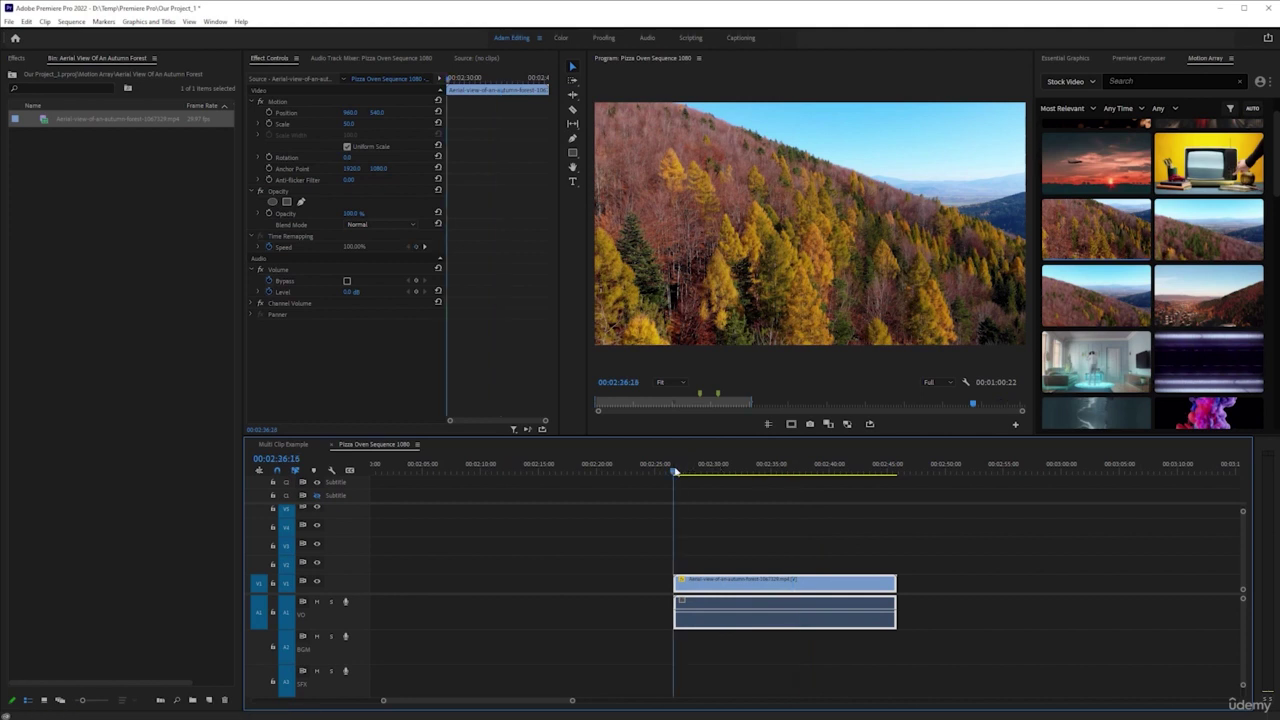
{"action": "key", "text": "space"}
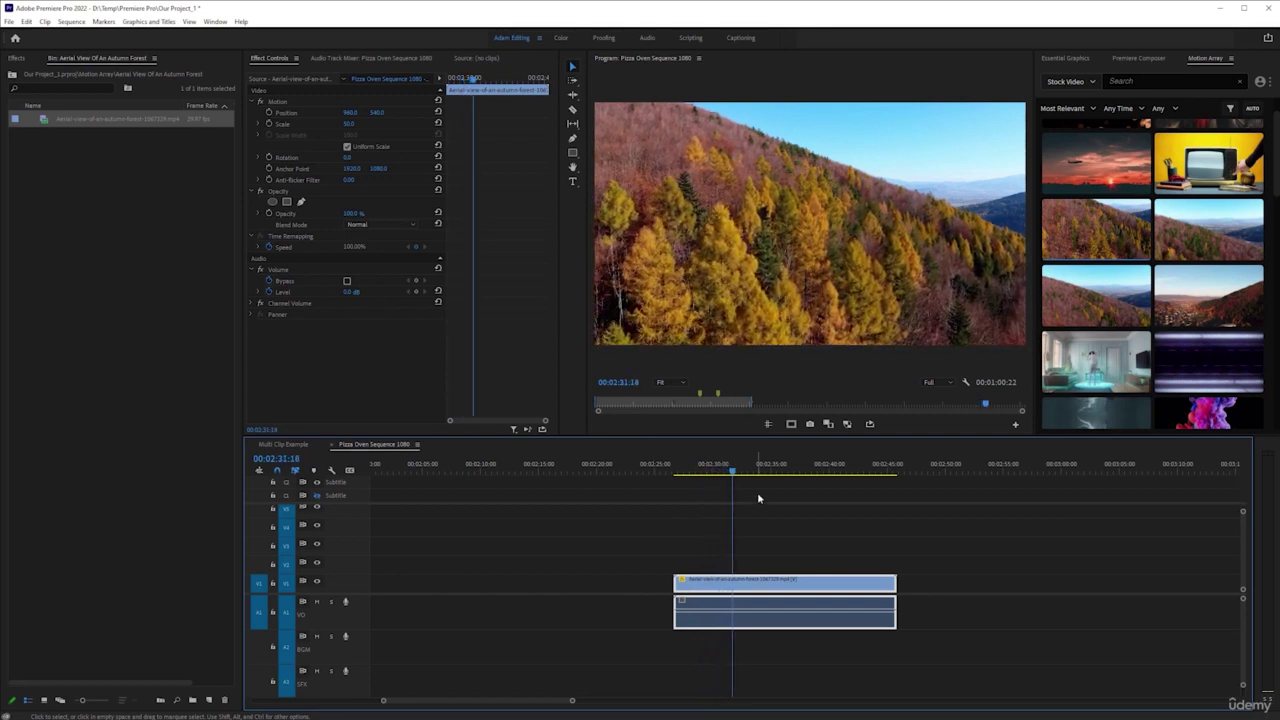
{"action": "key", "text": "space"}
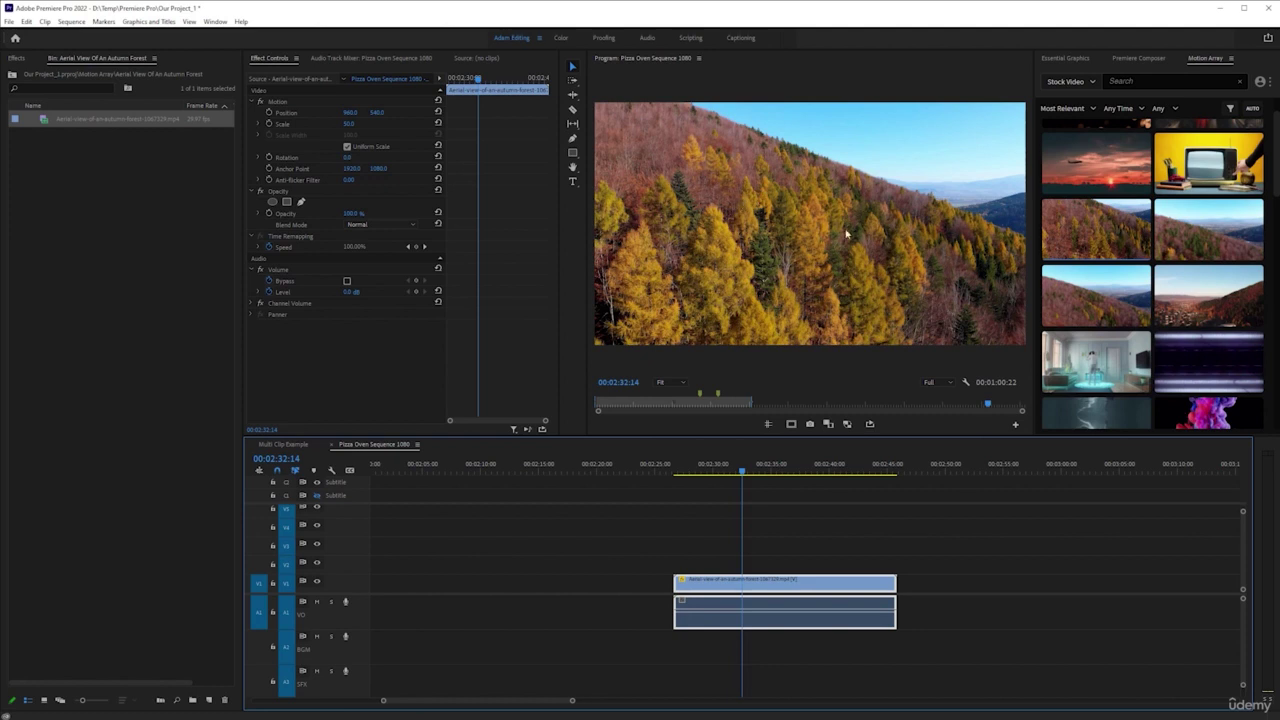
- Add a "Forest" text layer over the autumn forest clip at 00:02:32:14 and select all of its text
{"action": "left_click", "coordinate": [690, 557]}
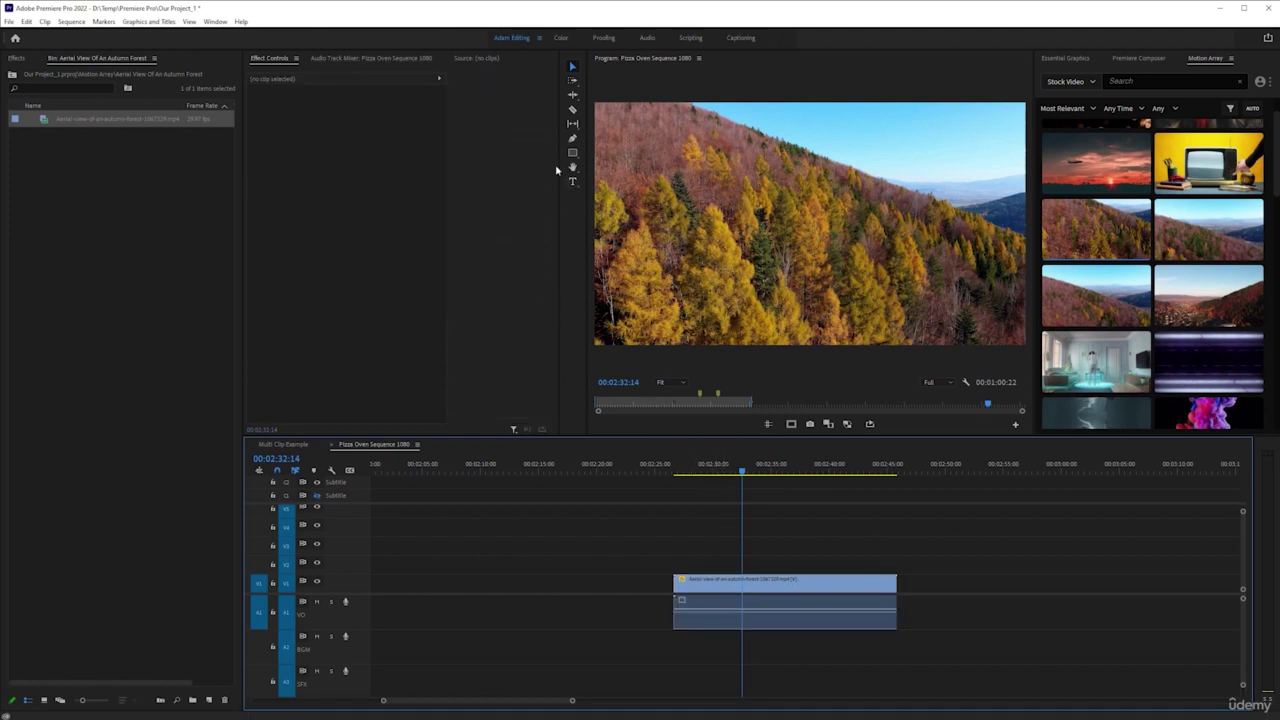
{"action": "left_click", "coordinate": [573, 183]}
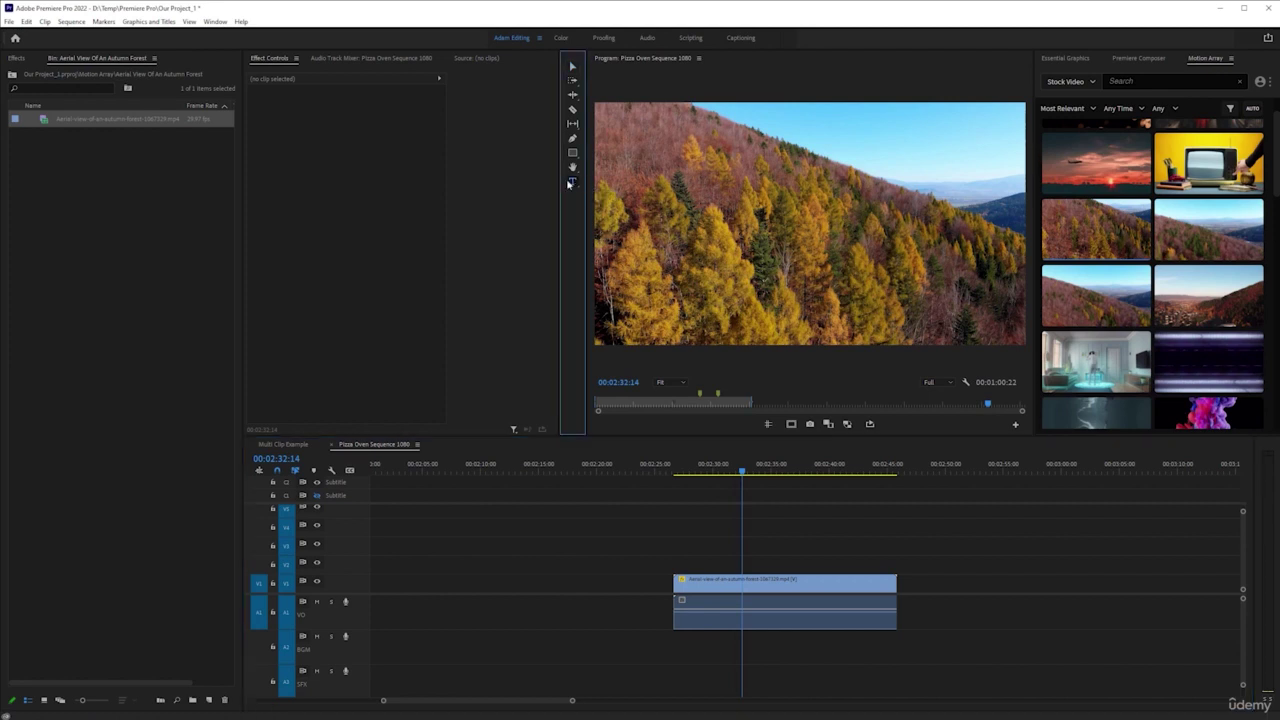
{"action": "left_click", "coordinate": [690, 228]}
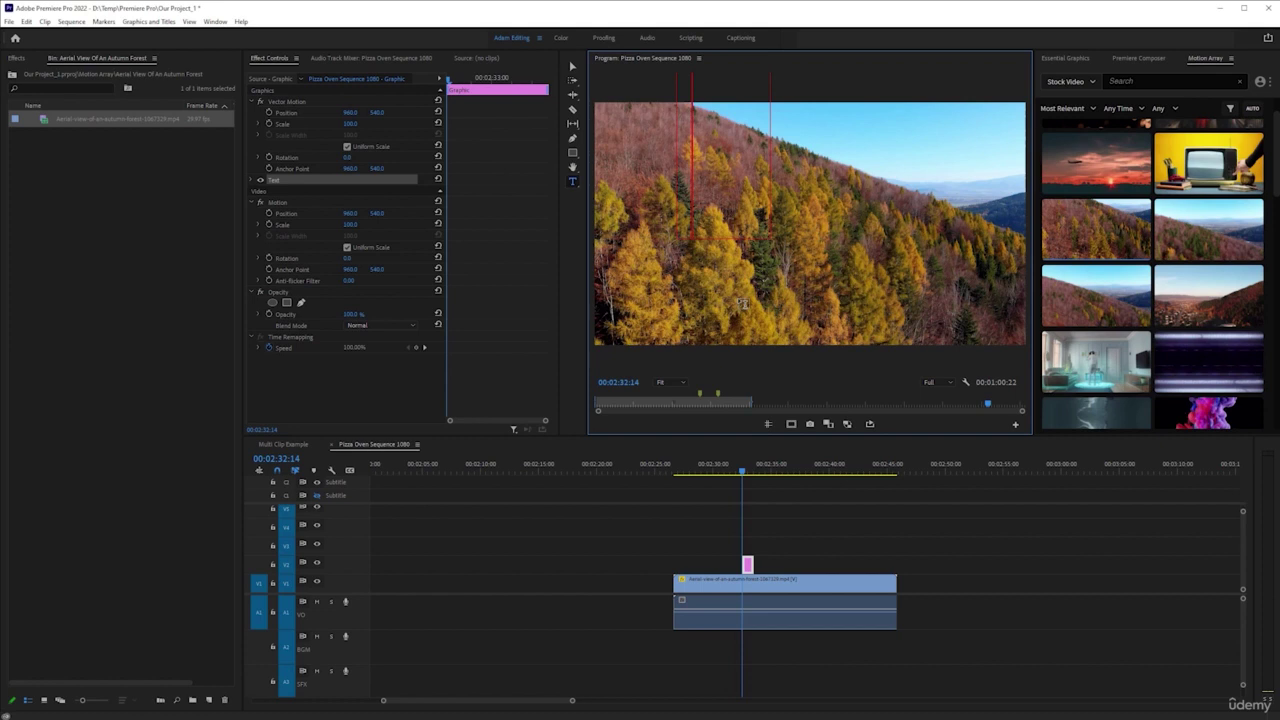
{"action": "type", "text": "FO"}
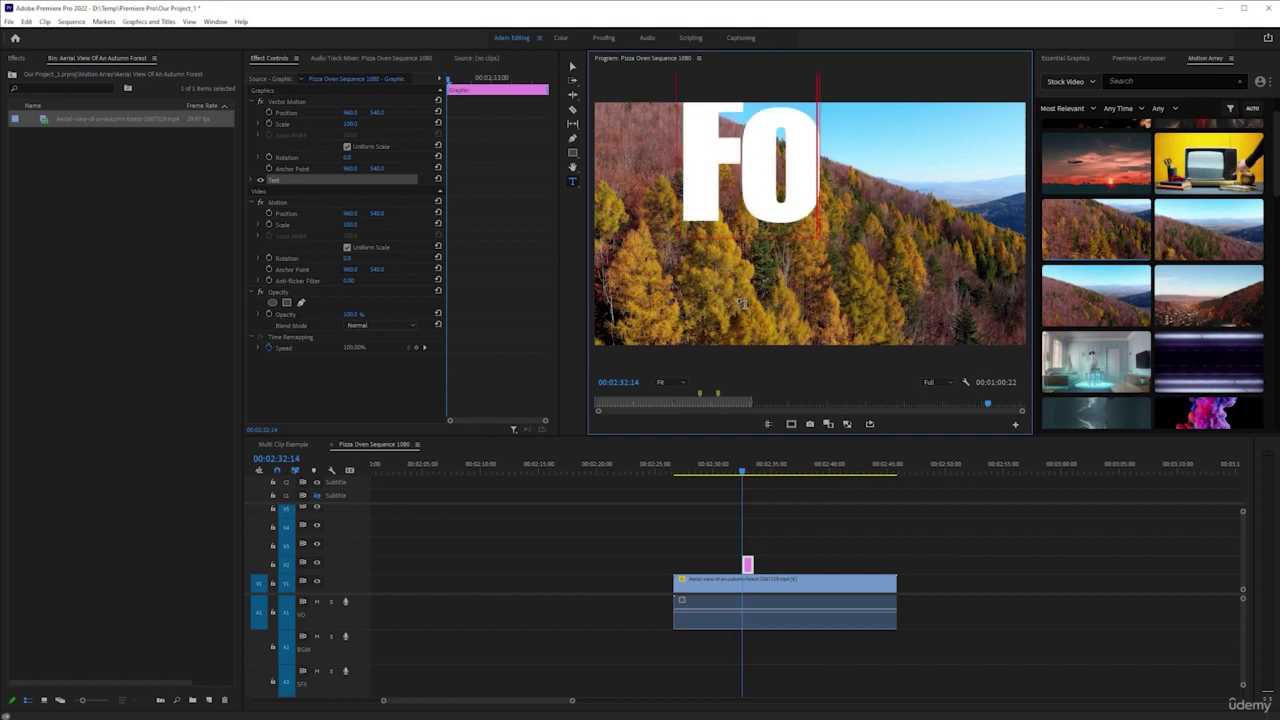
{"action": "type", "text": "res"}
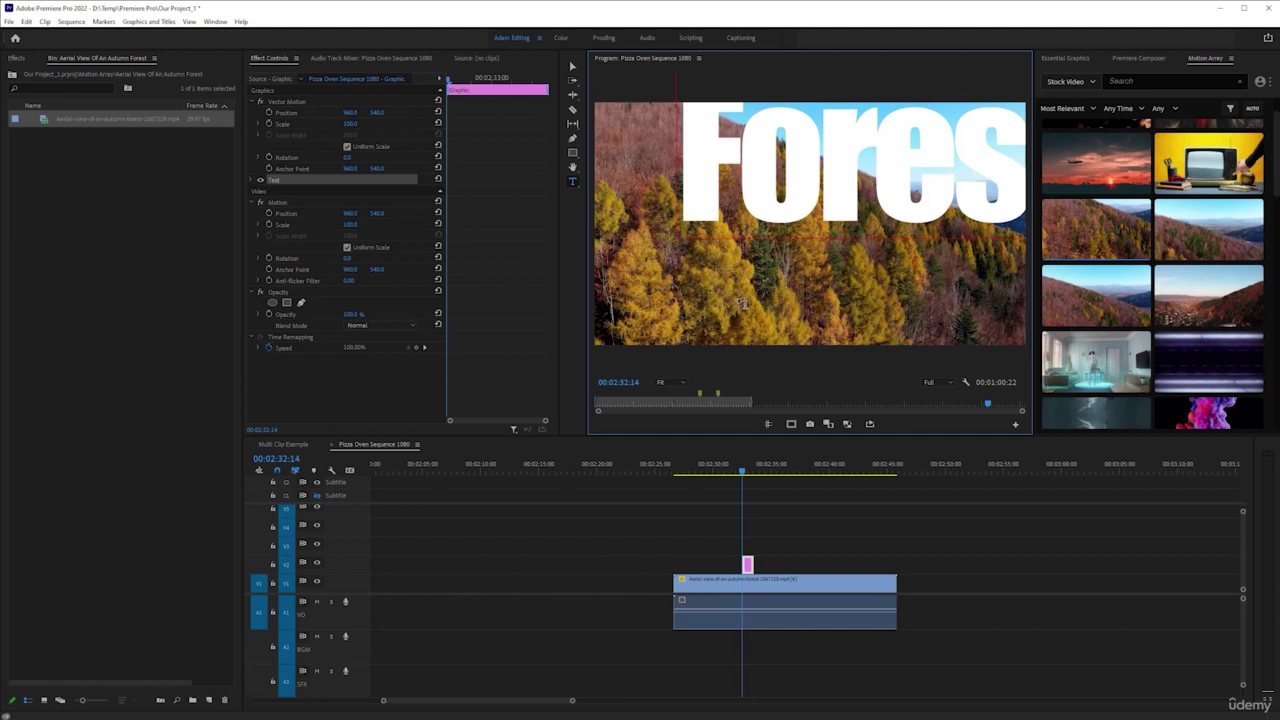
{"action": "key", "text": "ctrl+a"}
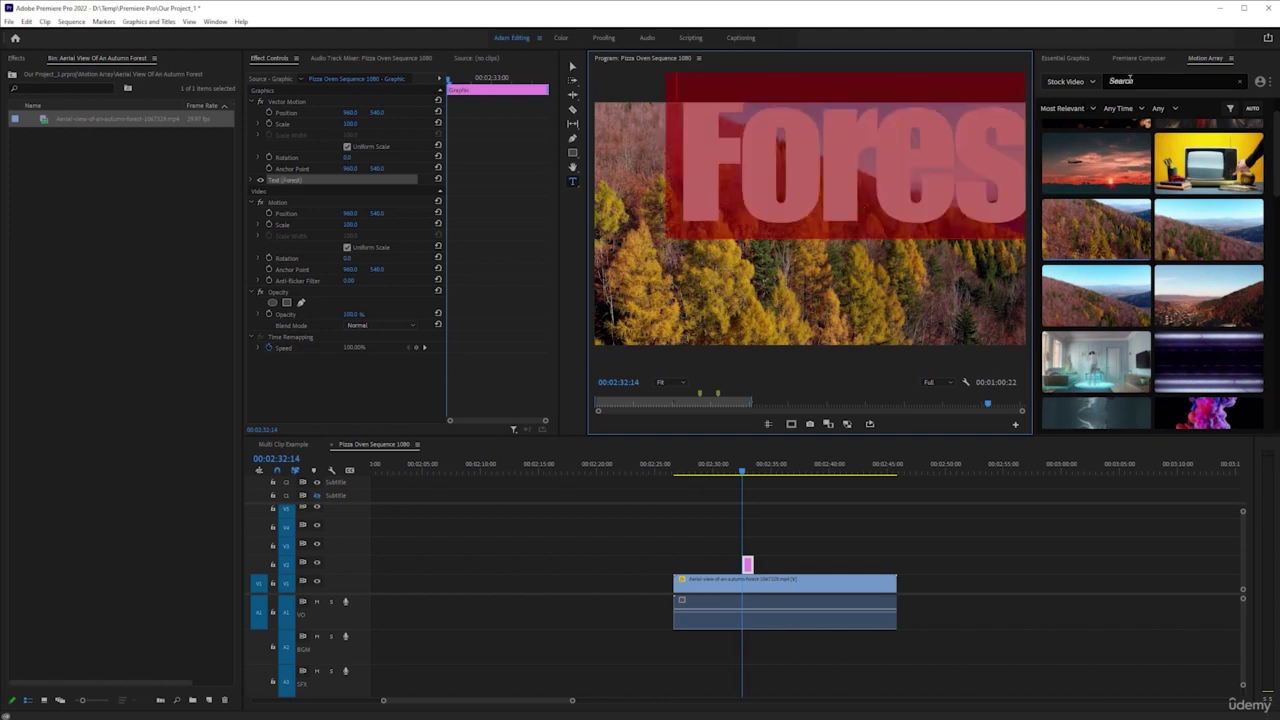
- Center-align the Forest text and center it horizontally and vertically in the video frame
{"action": "left_click", "coordinate": [1065, 59]}
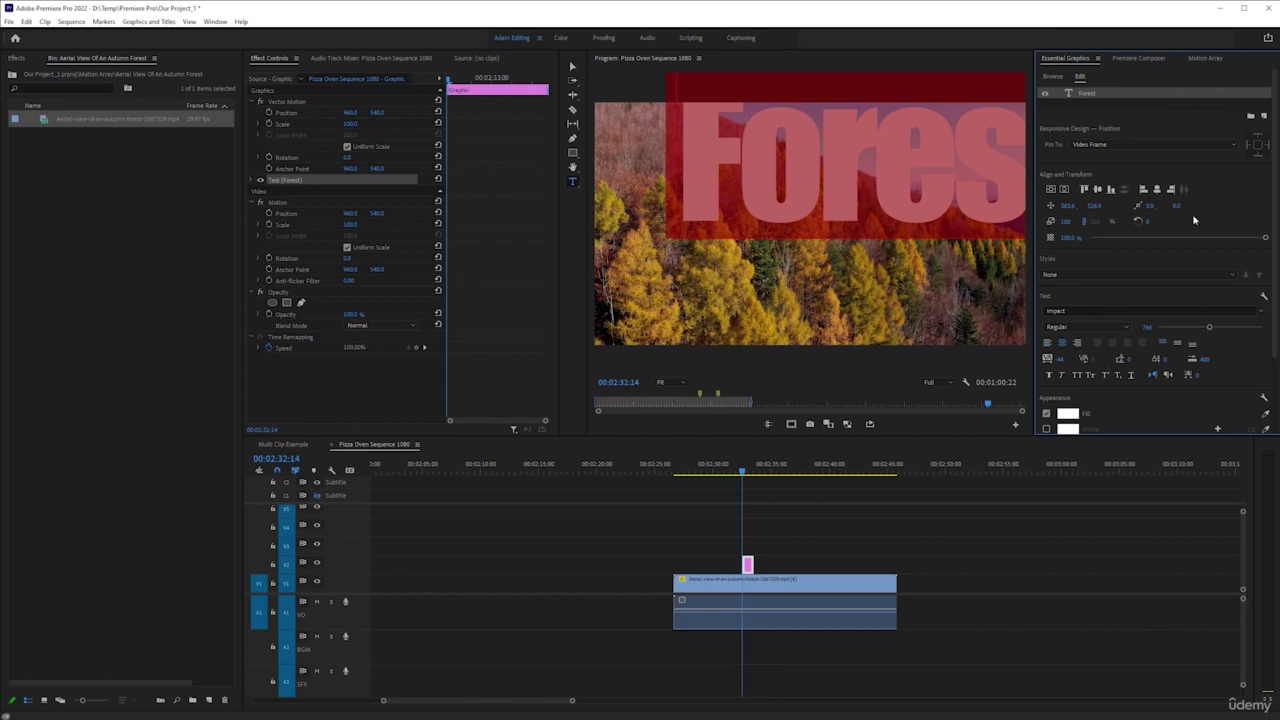
{"action": "left_click", "coordinate": [1063, 344]}
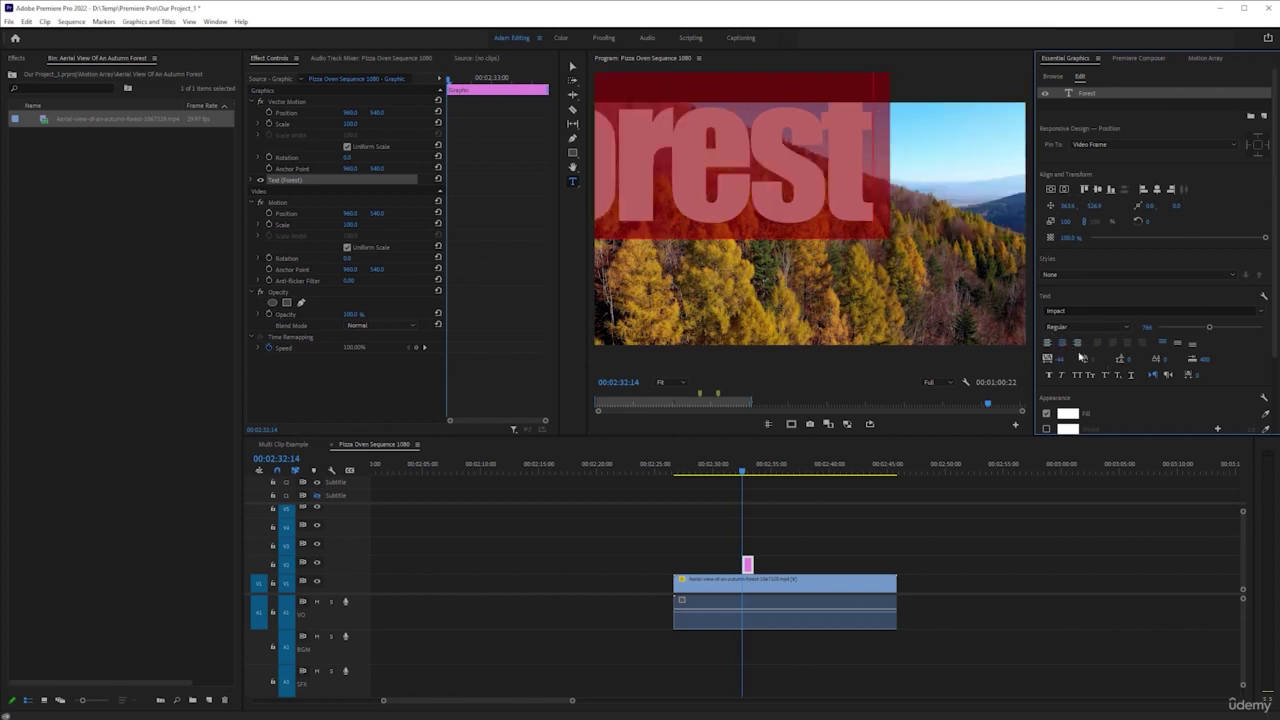
{"action": "left_click", "coordinate": [1064, 189]}
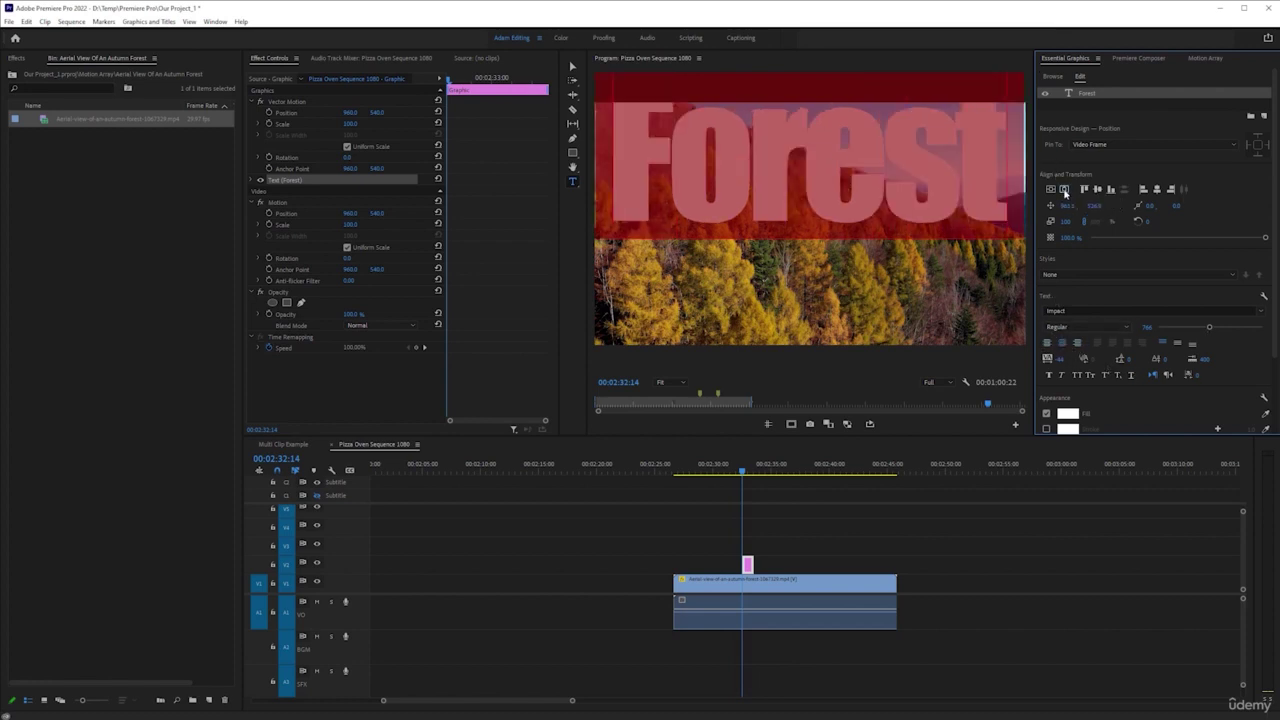
{"action": "left_click", "coordinate": [1050, 189]}
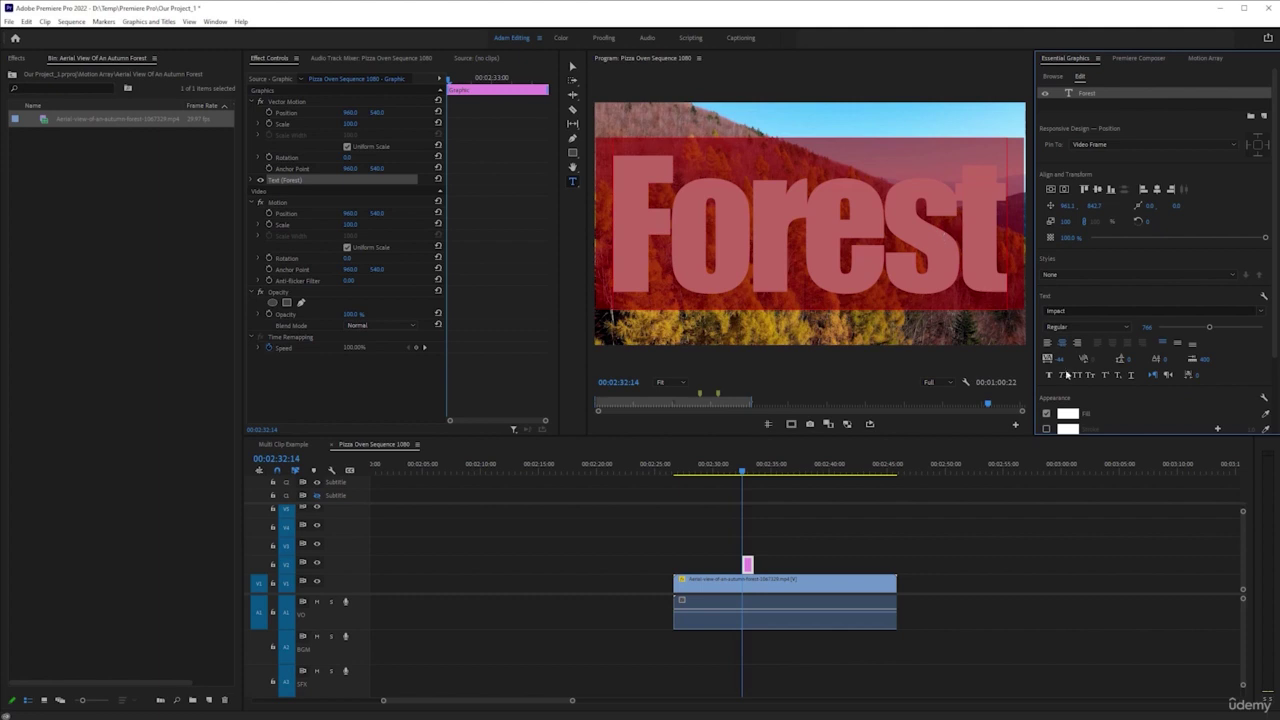
- Set the Forest text's tracking to 0 and reduce its font size slightly so the word fits the frame
{"action": "left_click", "coordinate": [1060, 360]}
{"action": "key", "text": "Return"}
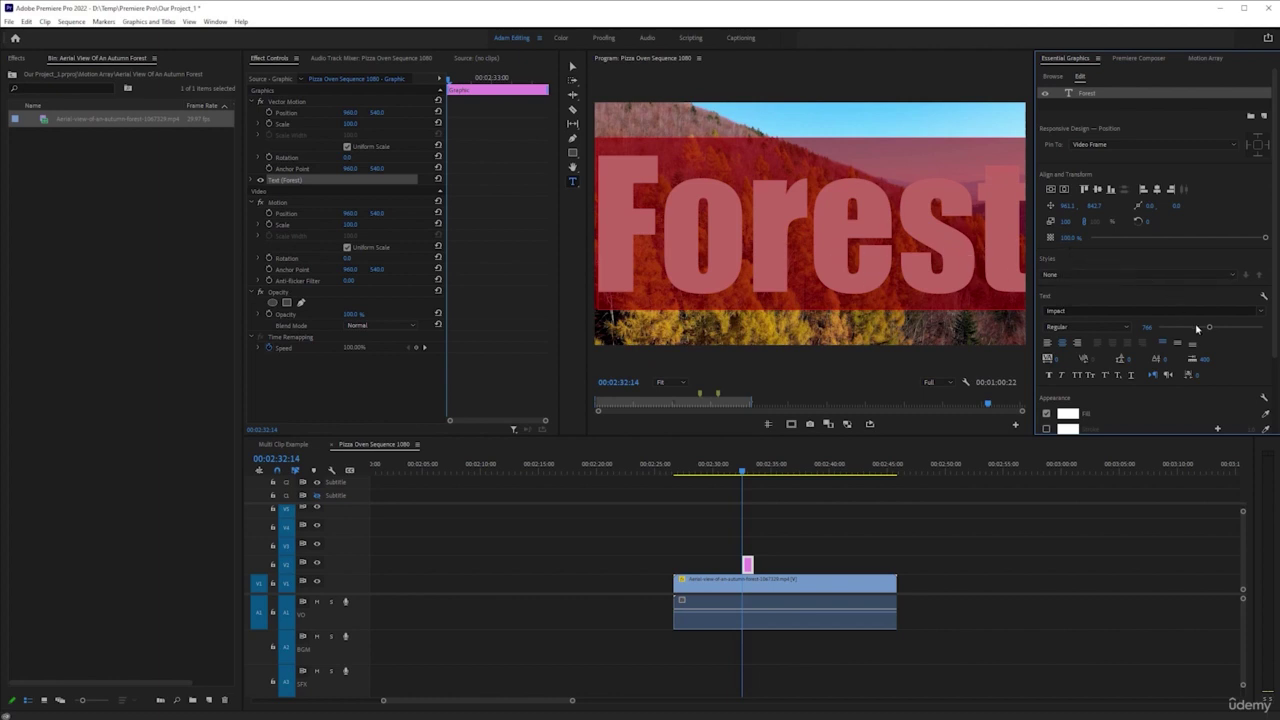
{"action": "left_click_drag", "start_coordinate": [1207, 326], "coordinate": [1204, 326]}
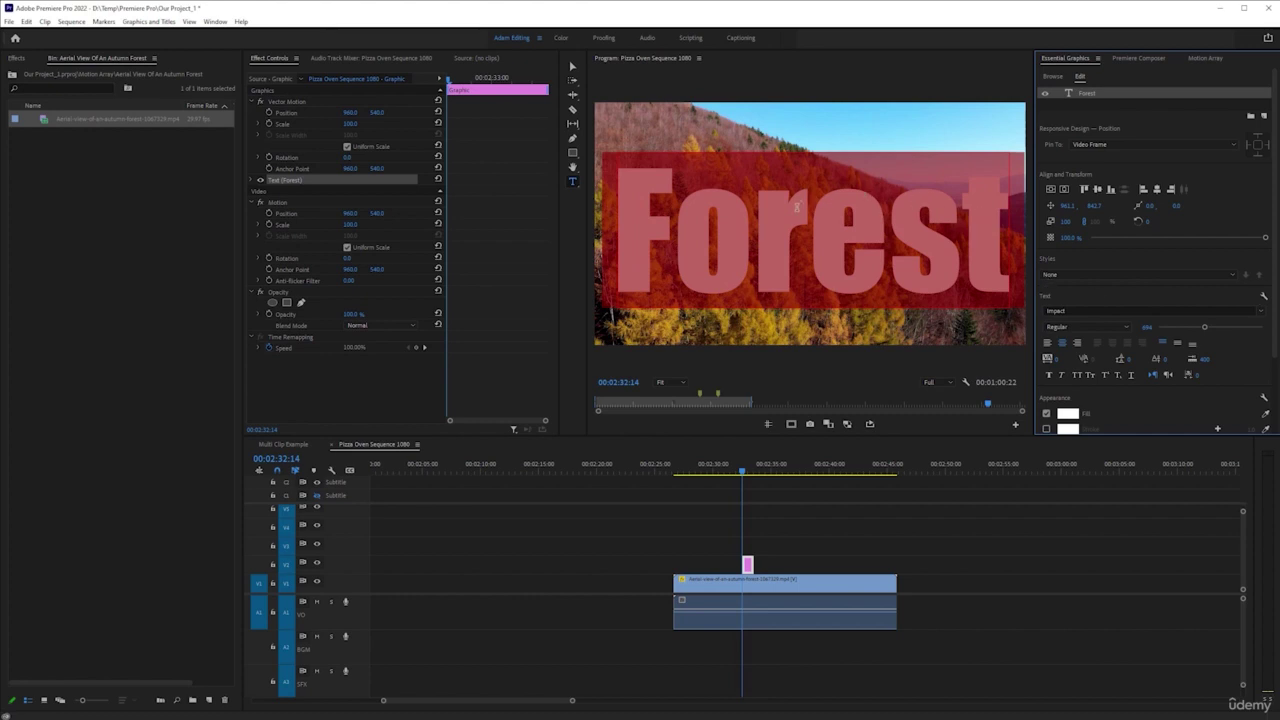
- Try the Interstate and Norwester fonts on the Forest text
{"action": "left_click", "coordinate": [1263, 312]}
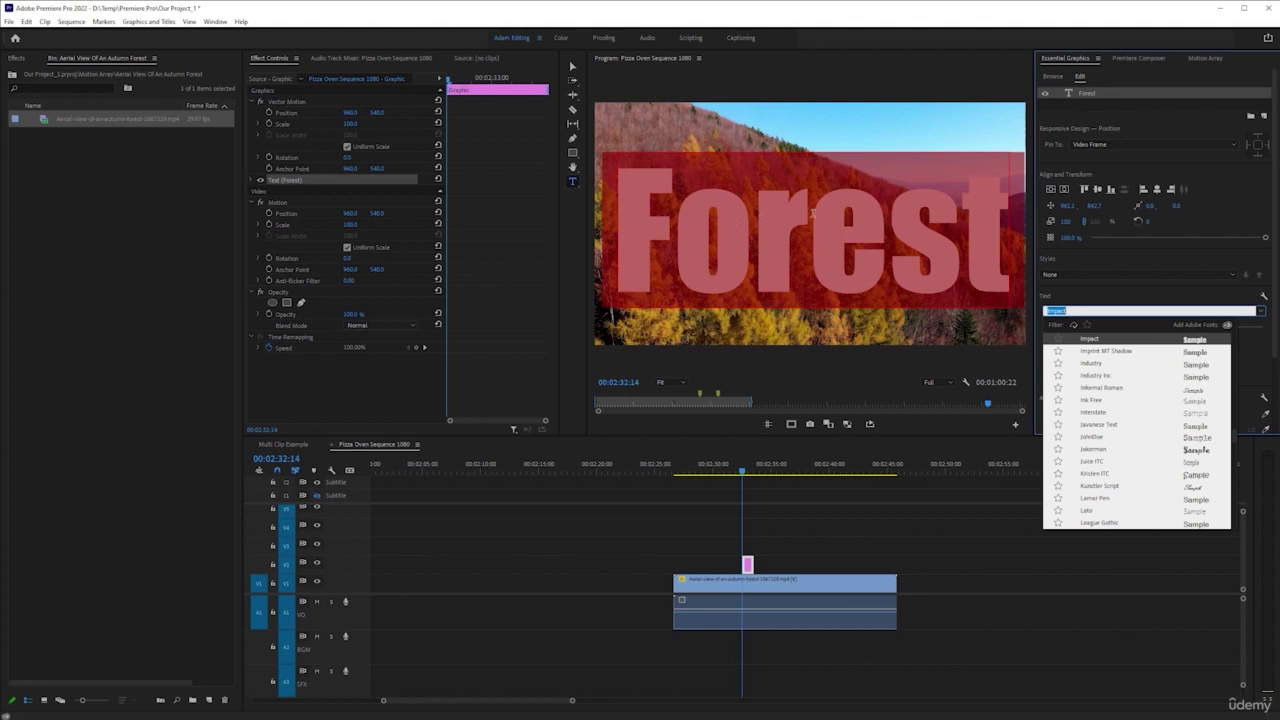
{"action": "left_click", "coordinate": [1093, 412]}
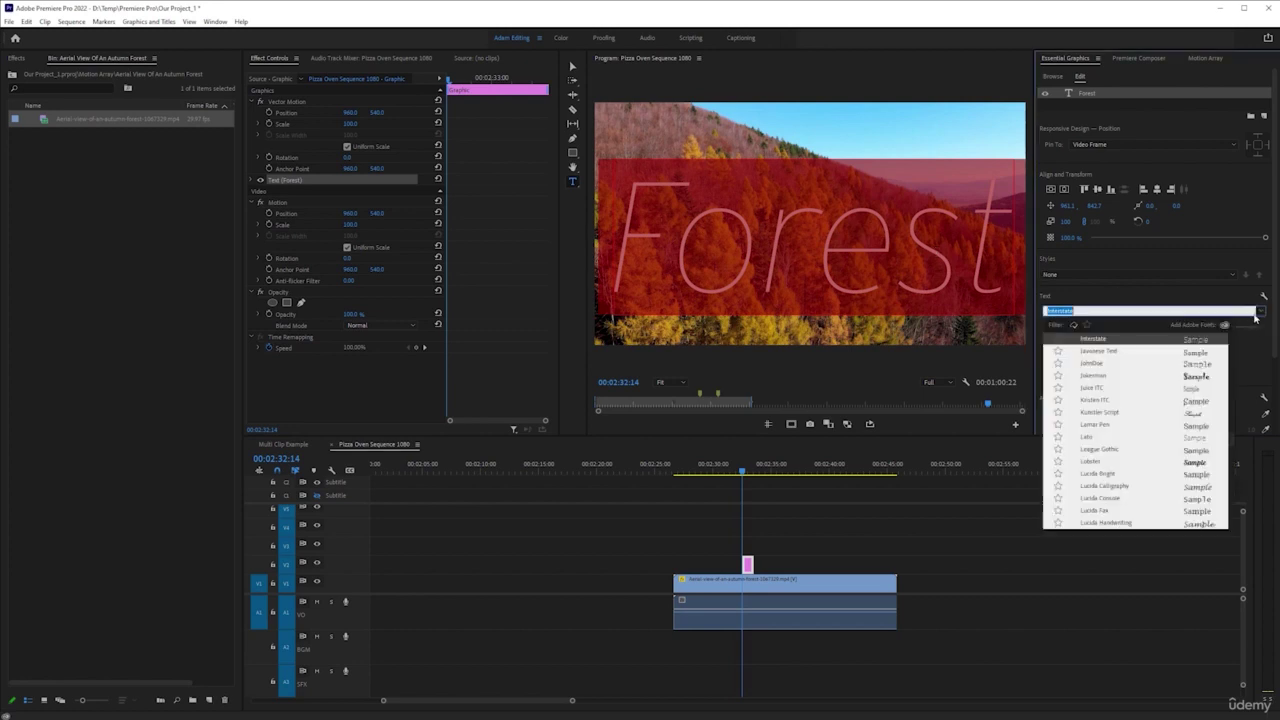
{"action": "left_click", "coordinate": [1259, 312]}
{"action": "scroll", "coordinate": [1140, 440], "scroll_direction": "down", "scroll_amount": 10}
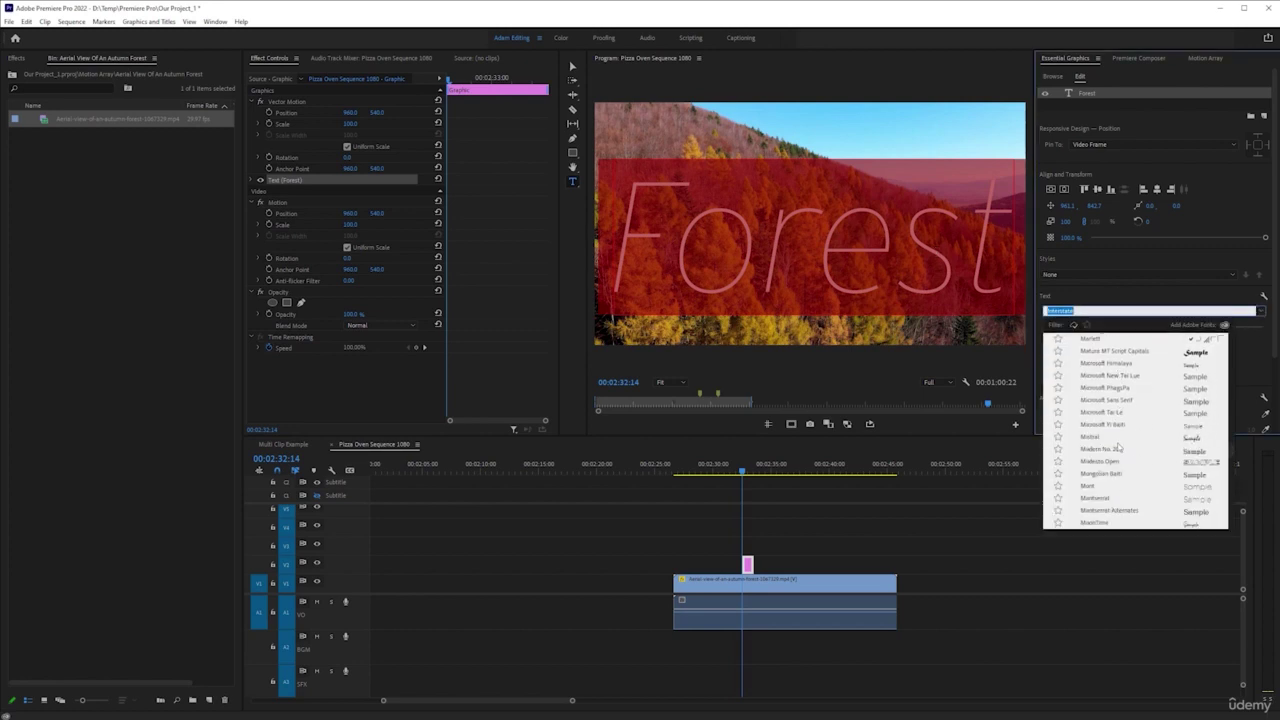
{"action": "scroll", "coordinate": [1118, 449], "scroll_direction": "down", "scroll_amount": 5}
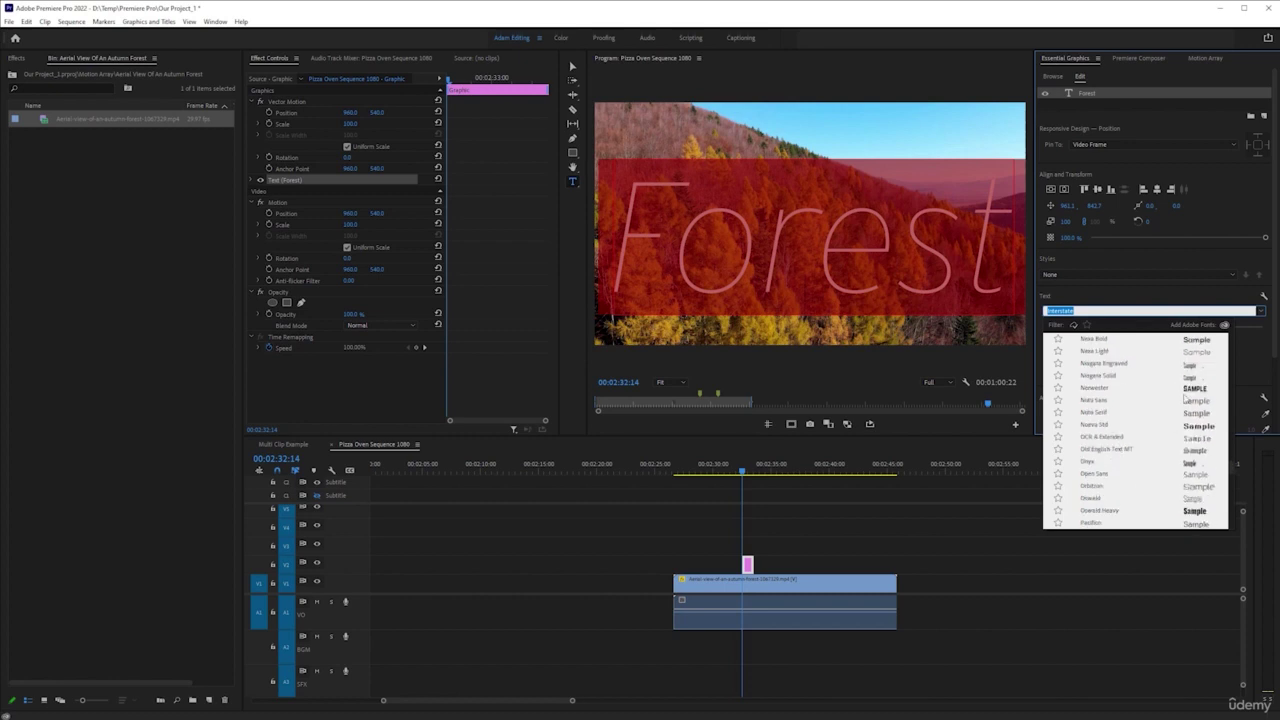
{"action": "left_click", "coordinate": [1115, 389]}
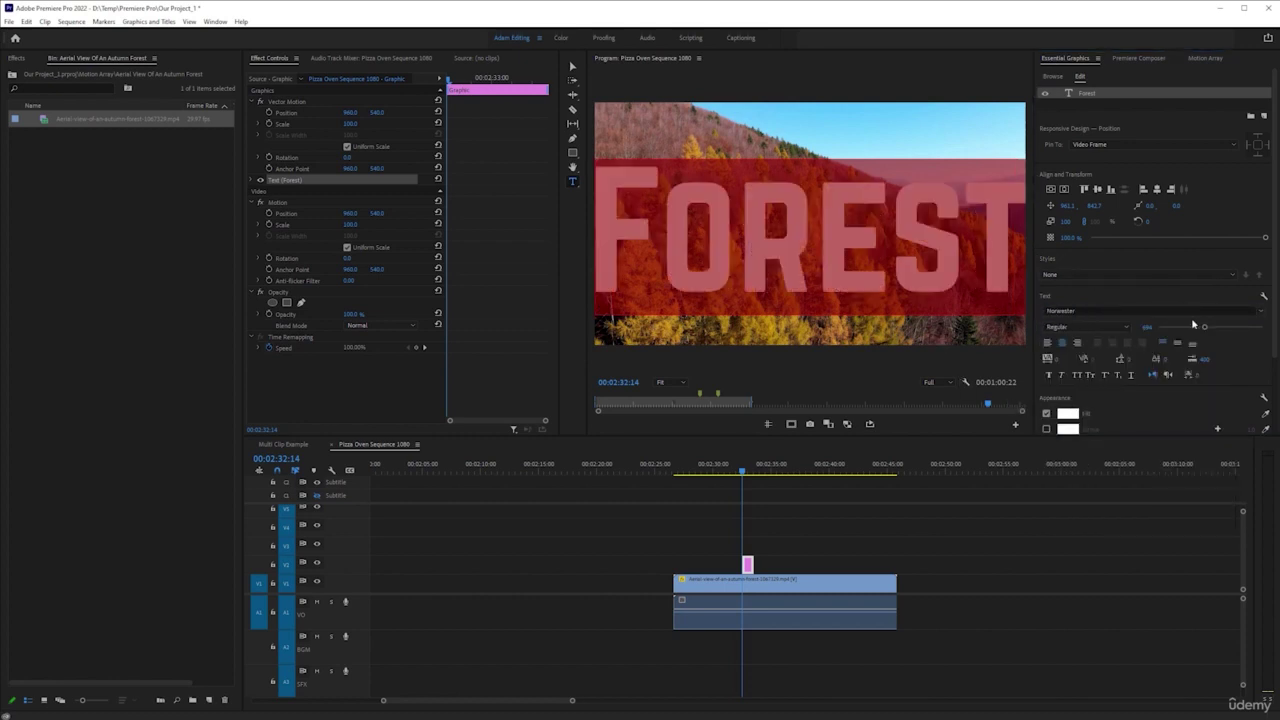
- Try the Showcard Gothic and ScriptoramaMarkdownJF fonts on the Forest text
{"action": "left_click", "coordinate": [1263, 311]}
{"action": "scroll", "coordinate": [1150, 400], "scroll_direction": "down", "scroll_amount": 5}
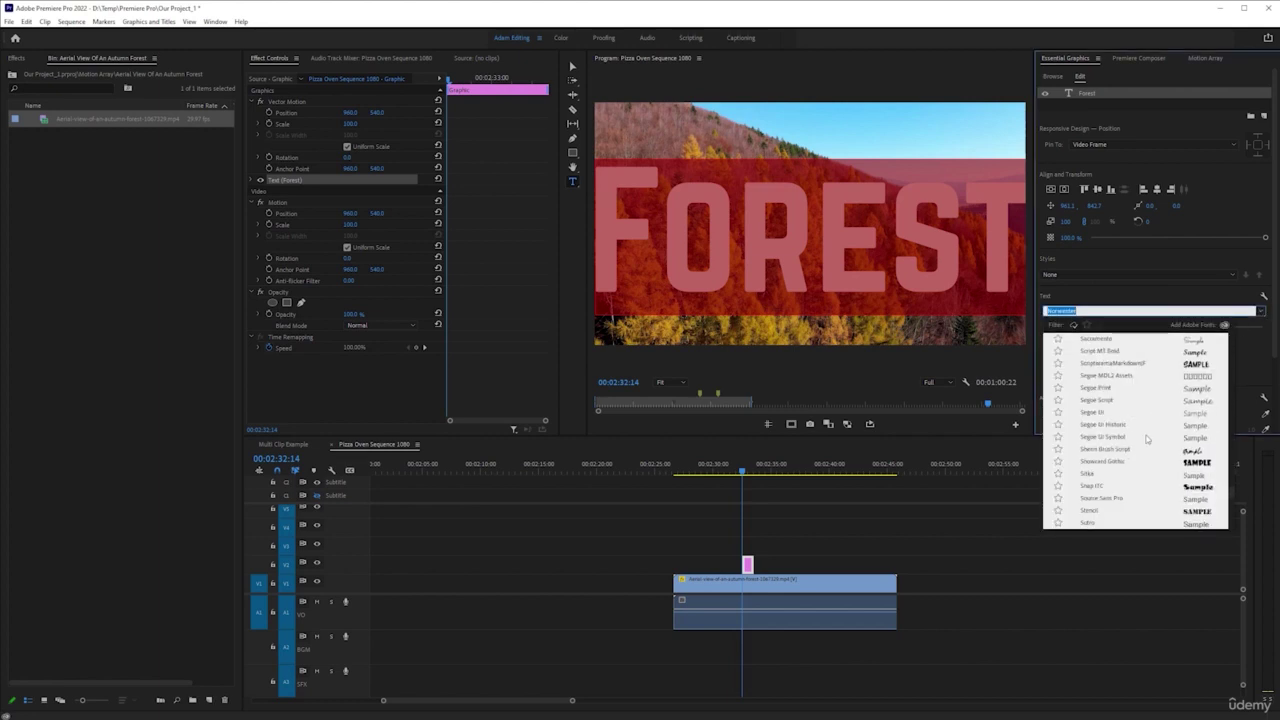
{"action": "left_click", "coordinate": [1108, 460]}
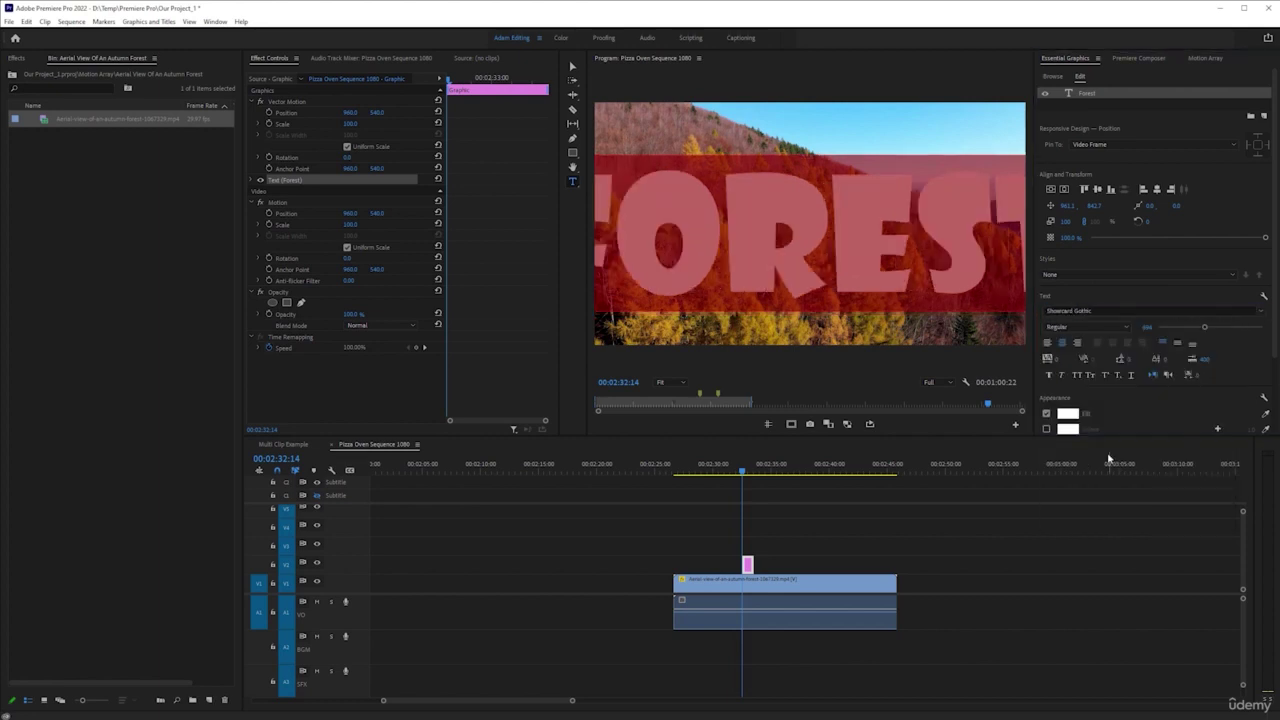
{"action": "left_click", "coordinate": [1263, 311]}
{"action": "scroll", "coordinate": [1148, 415], "scroll_direction": "down", "scroll_amount": 3}
{"action": "scroll", "coordinate": [1143, 416], "scroll_direction": "down", "scroll_amount": 4}
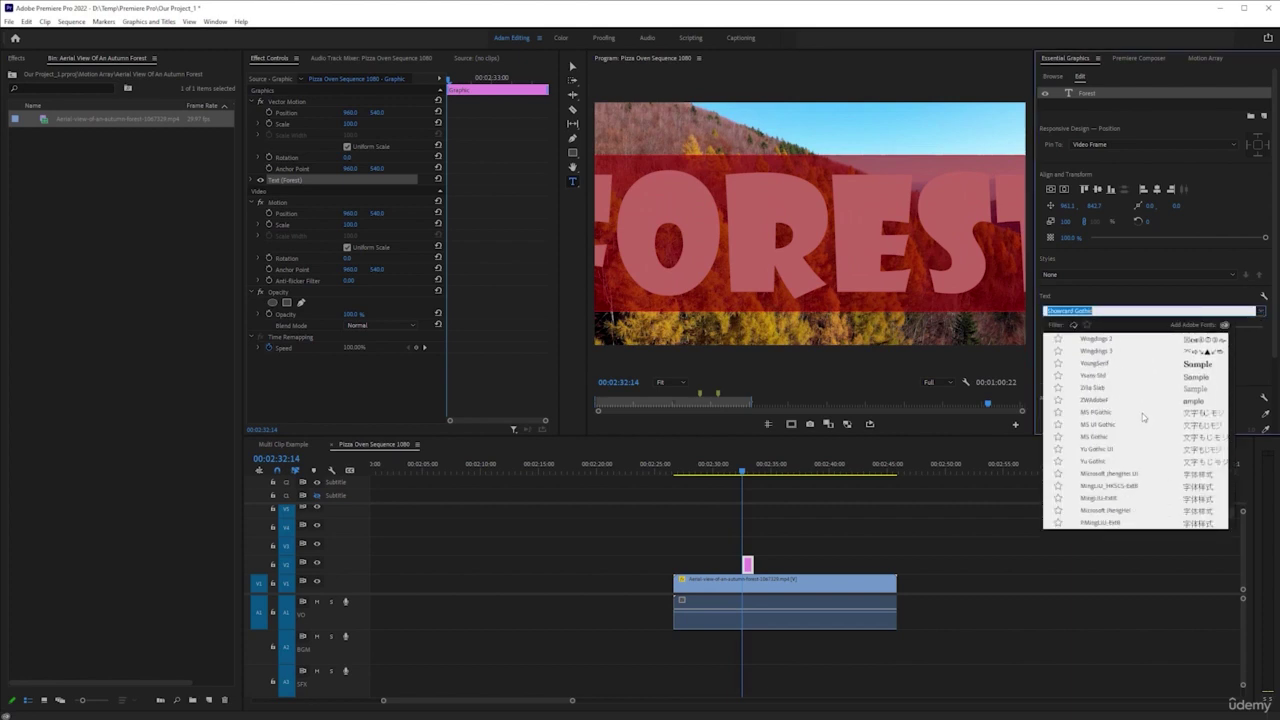
{"action": "scroll", "coordinate": [1132, 405], "scroll_direction": "up", "scroll_amount": 7}
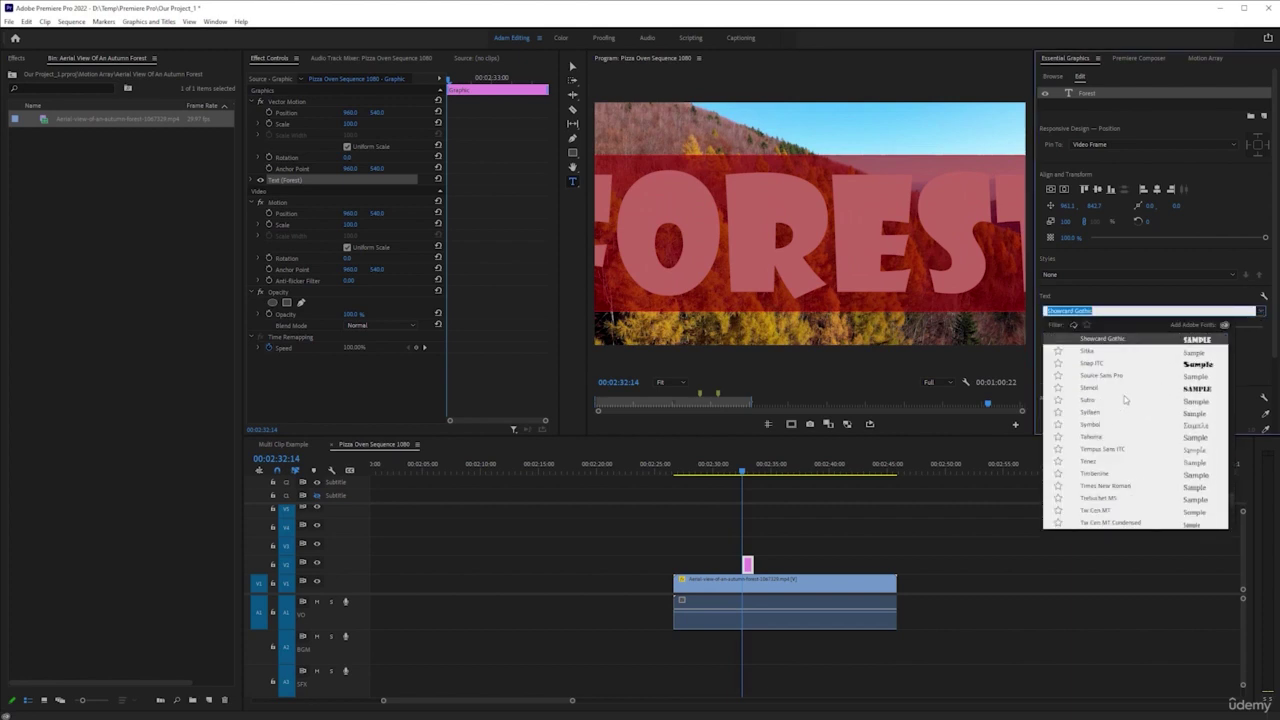
{"action": "scroll", "coordinate": [1125, 400], "scroll_direction": "up", "scroll_amount": 2}
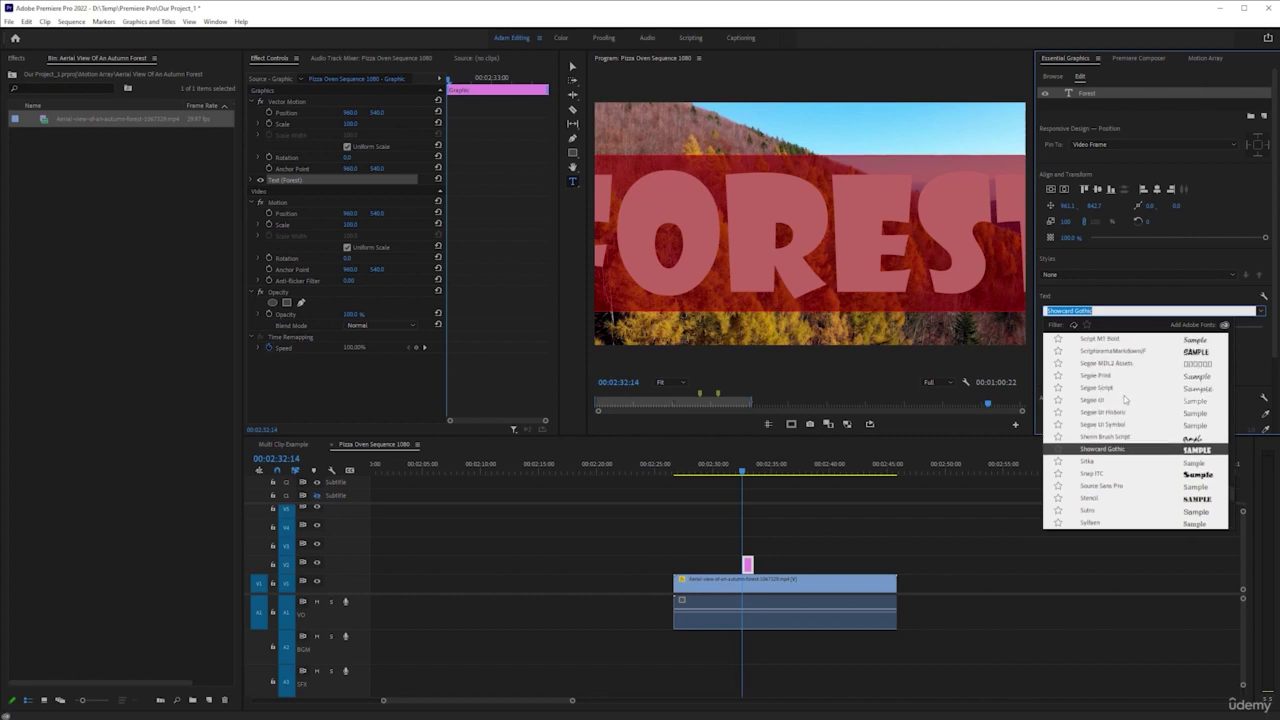
{"action": "left_click", "coordinate": [1109, 352]}
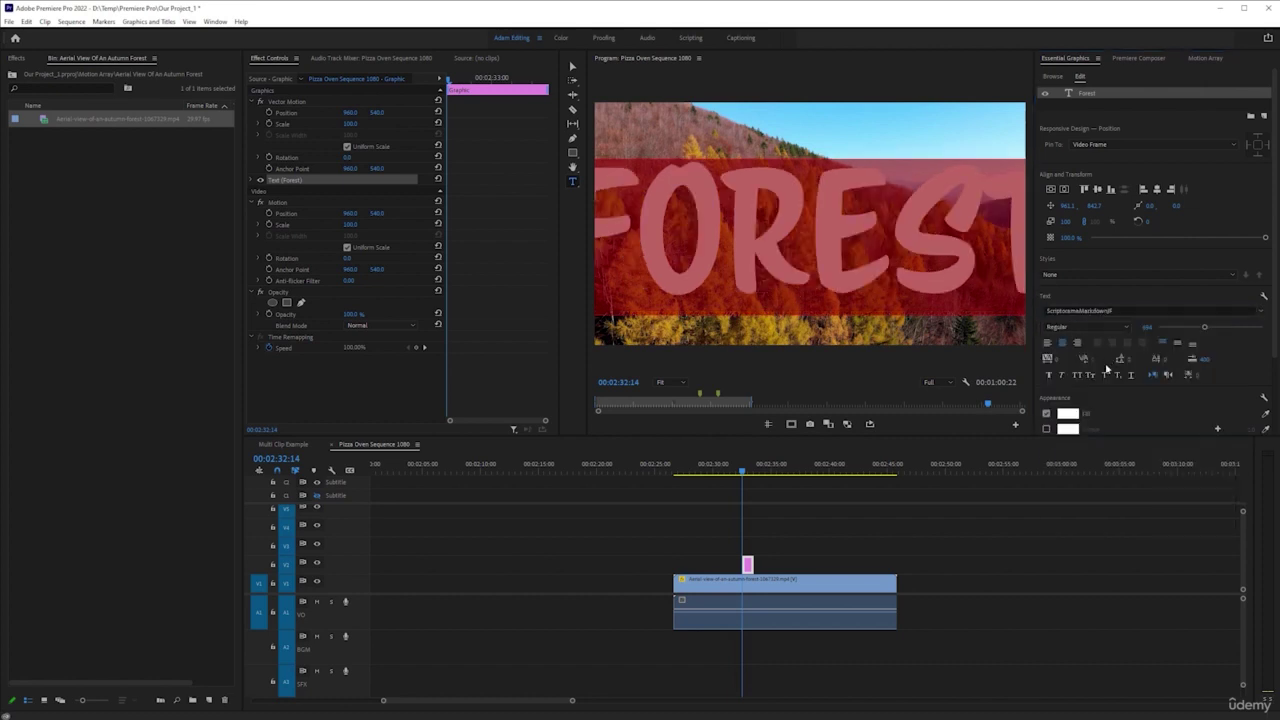
- Set the Forest text's font to Nexa Bold and apply All Caps
{"action": "left_click", "coordinate": [1261, 312]}
{"action": "scroll", "coordinate": [1100, 405], "scroll_direction": "down", "scroll_amount": 1}
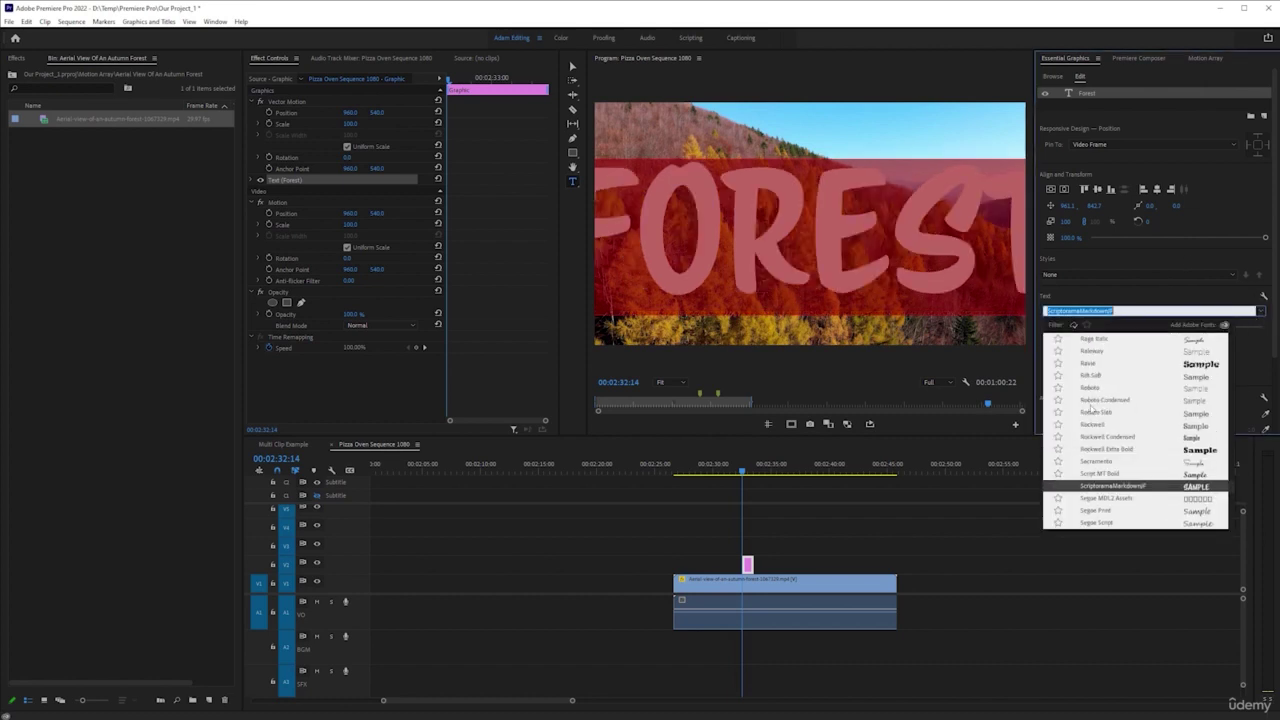
{"action": "scroll", "coordinate": [1147, 389], "scroll_direction": "up", "scroll_amount": 8}
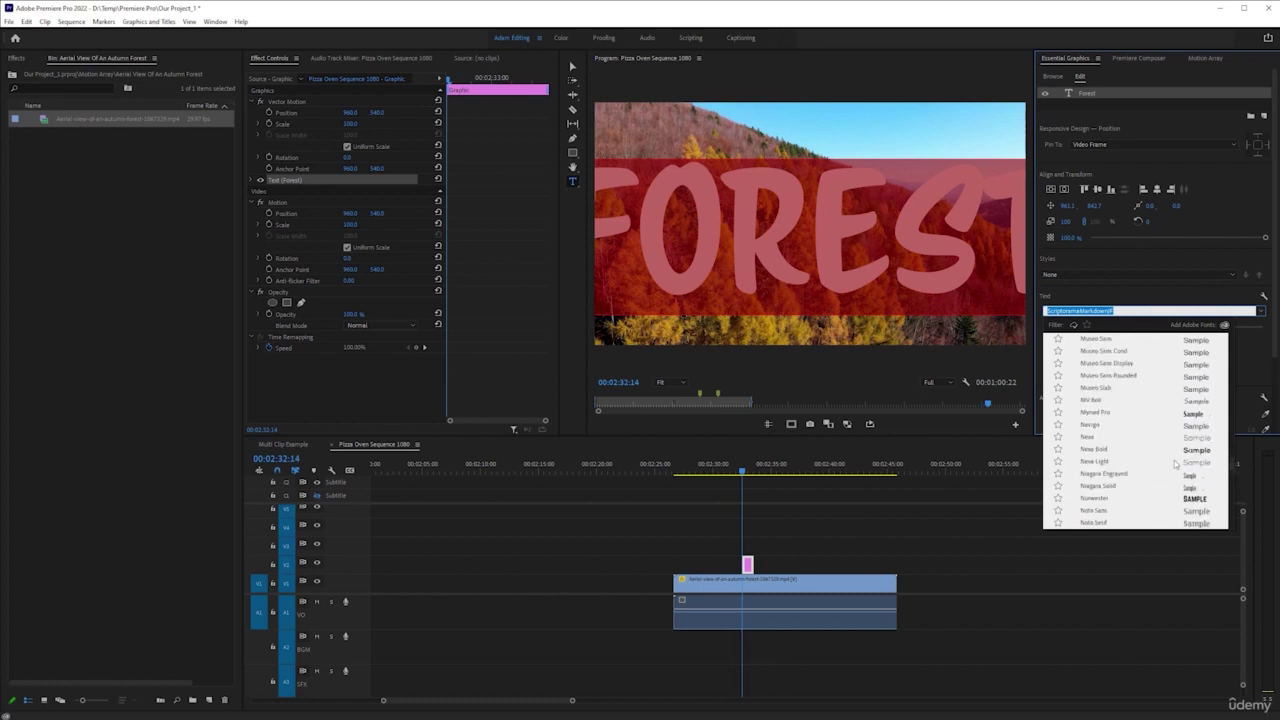
{"action": "key", "text": "Escape"}
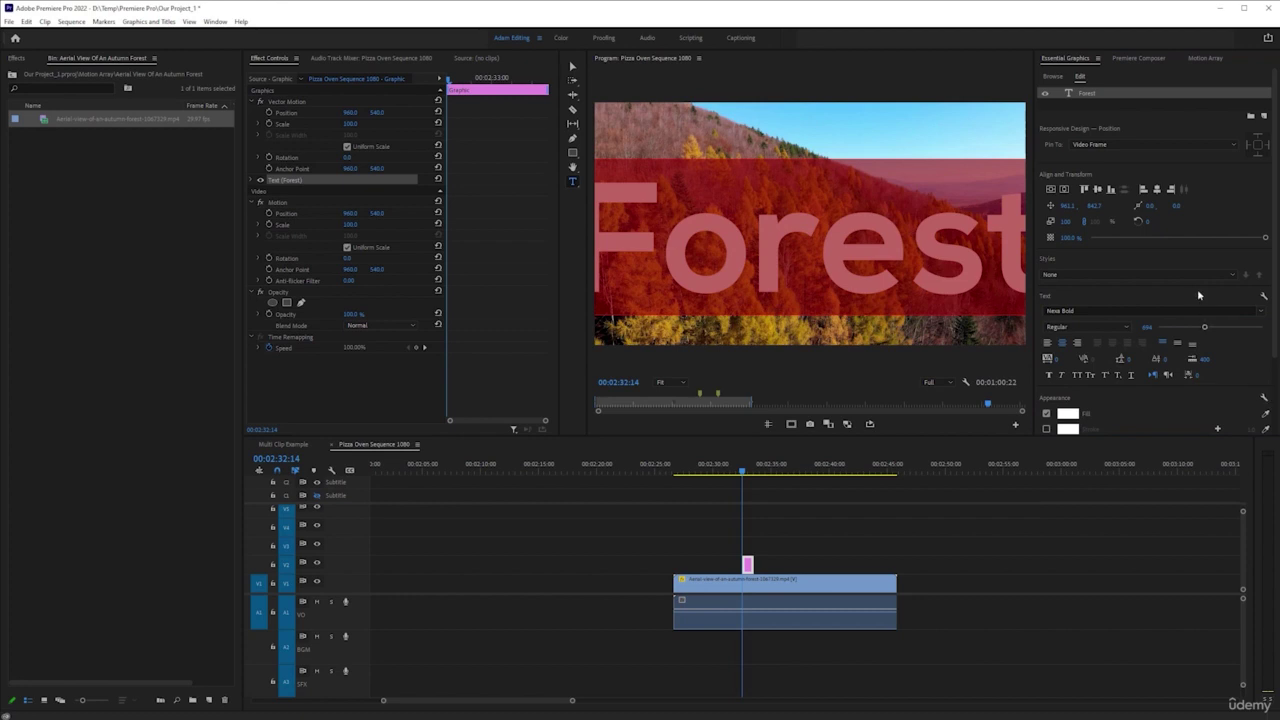
{"action": "left_click", "coordinate": [1079, 376]}
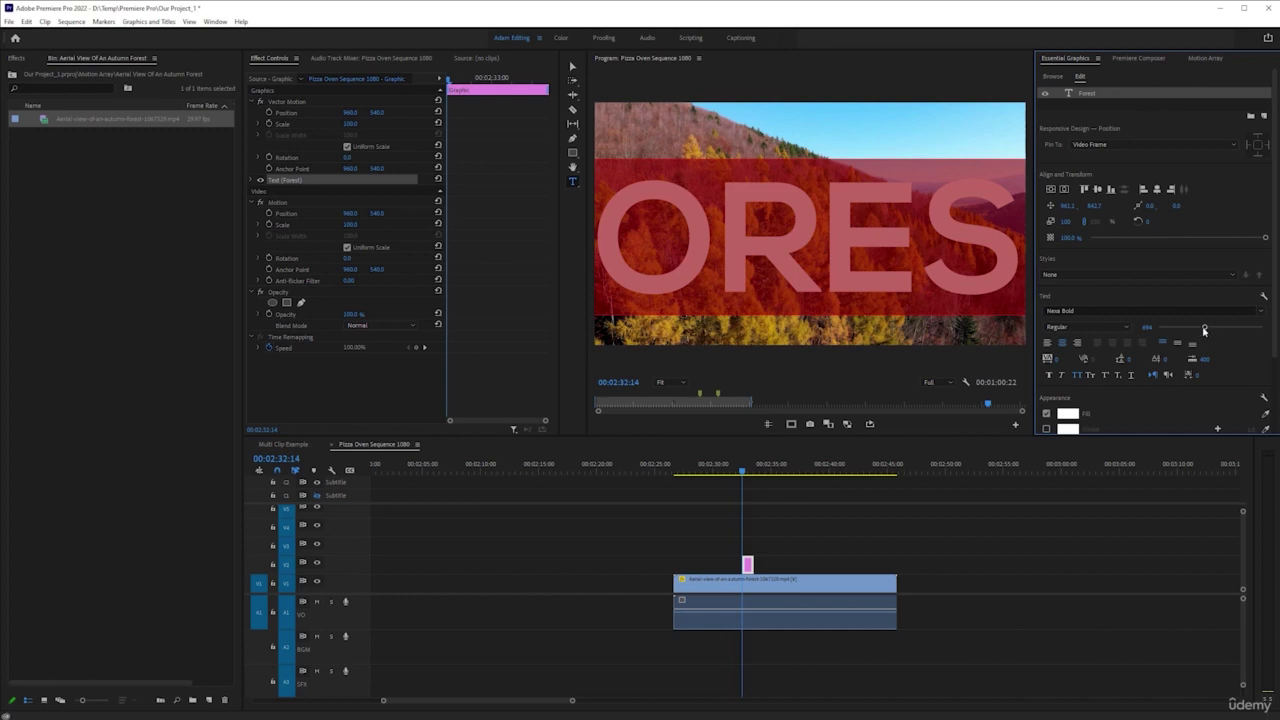
- Reduce the FOREST text's font size so the whole word fits inside the frame, and center it vertically
{"action": "left_click_drag", "start_coordinate": [1201, 327], "coordinate": [1188, 328]}
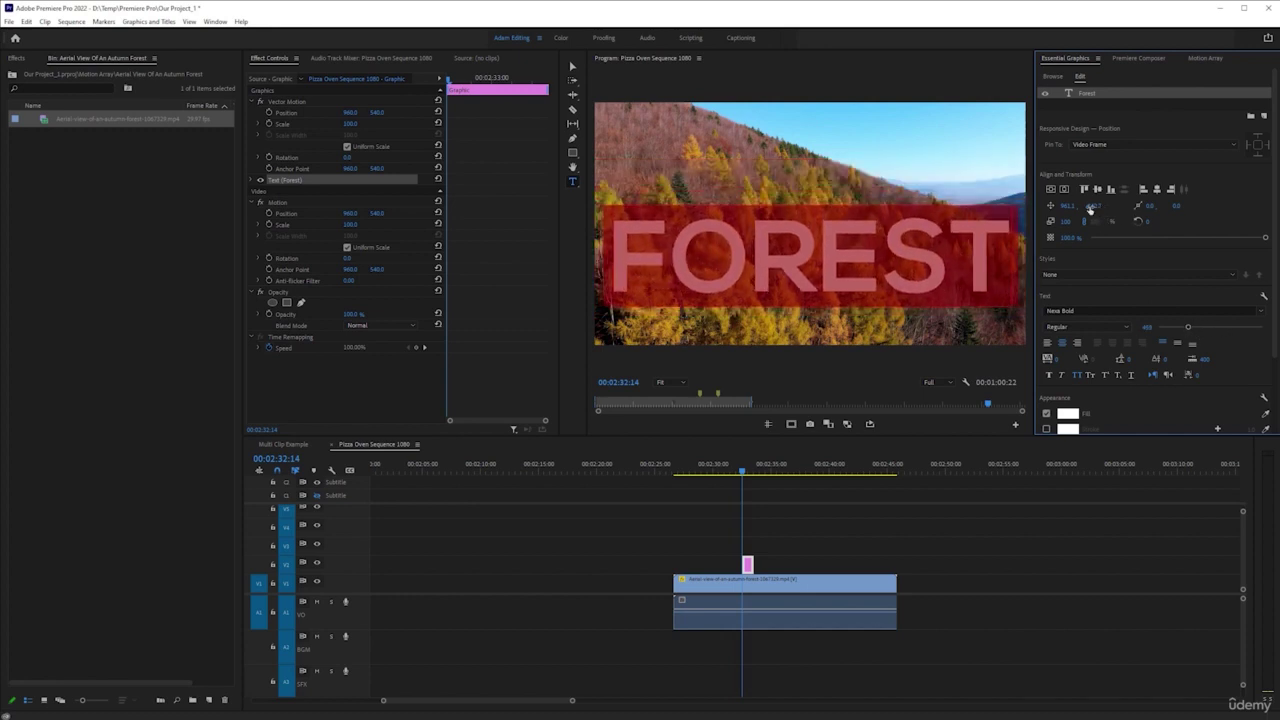
{"action": "left_click_drag", "start_coordinate": [1094, 207], "coordinate": [1084, 208]}
{"action": "left_click", "coordinate": [1050, 189]}
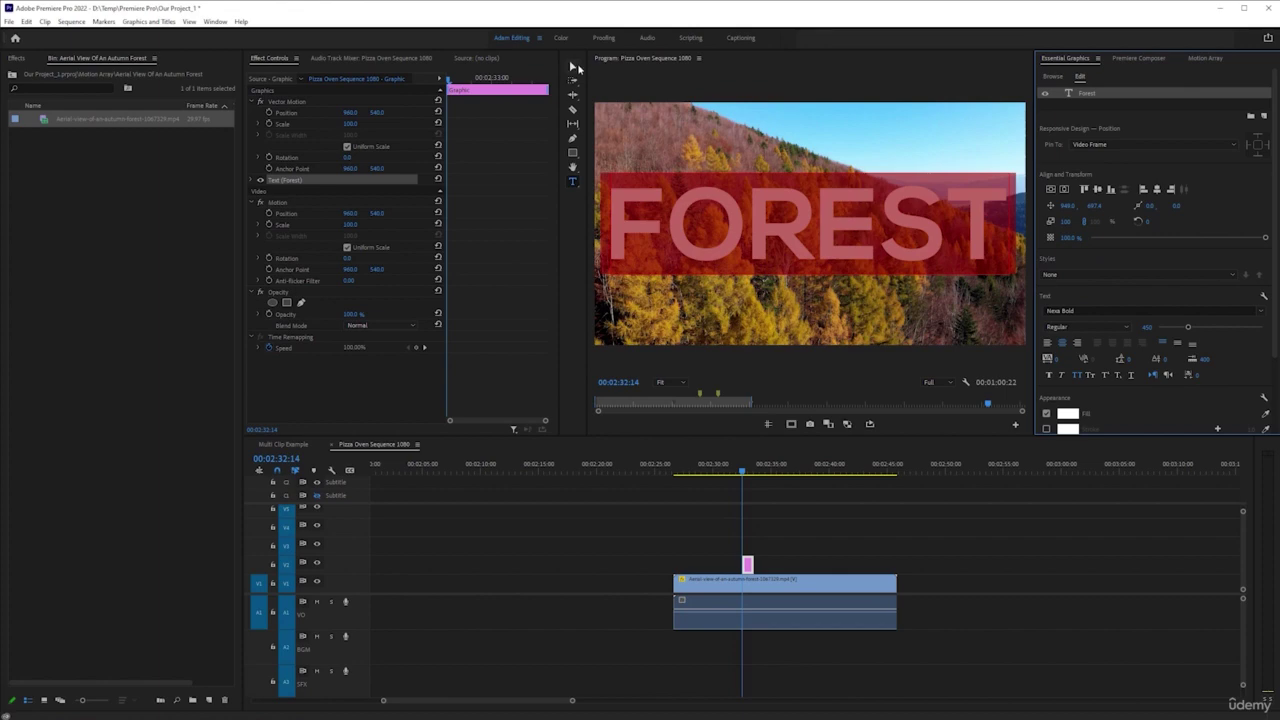
- Extend both ends of the Forest graphic on V2 to match the start and end of the autumn forest clip
{"action": "left_click", "coordinate": [572, 67]}
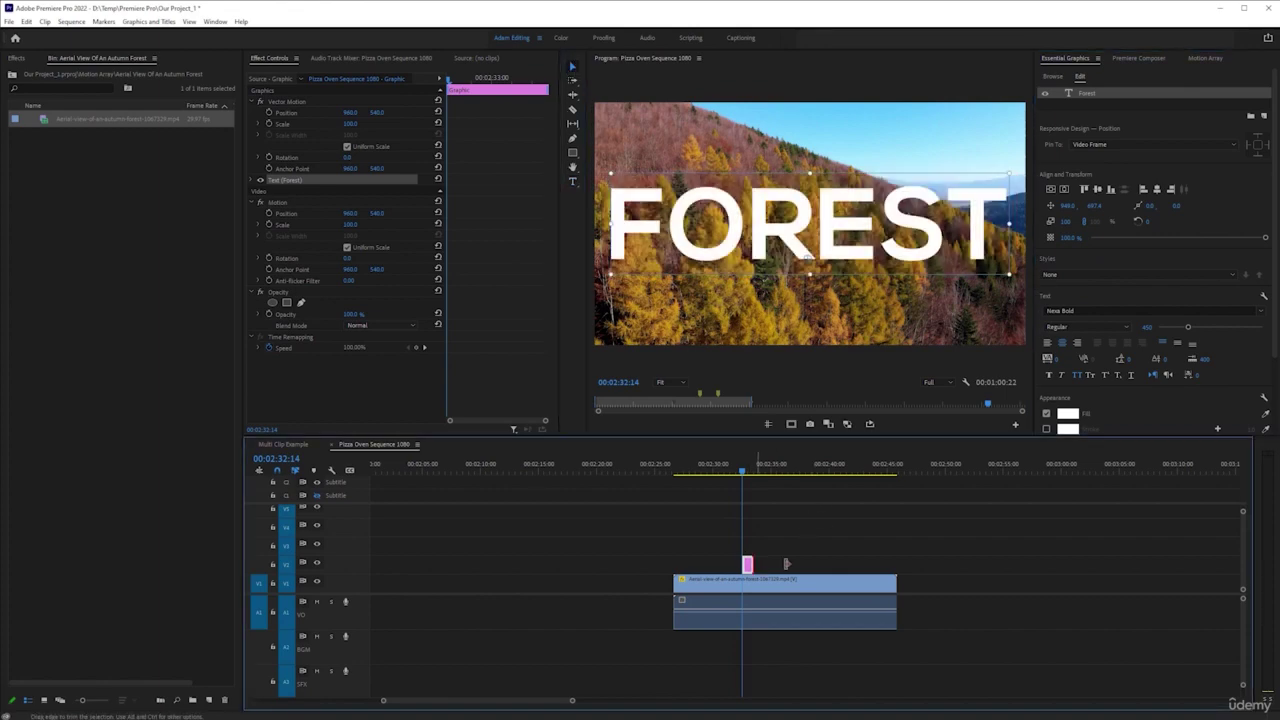
{"action": "left_click_drag", "start_coordinate": [752, 565], "coordinate": [896, 566]}
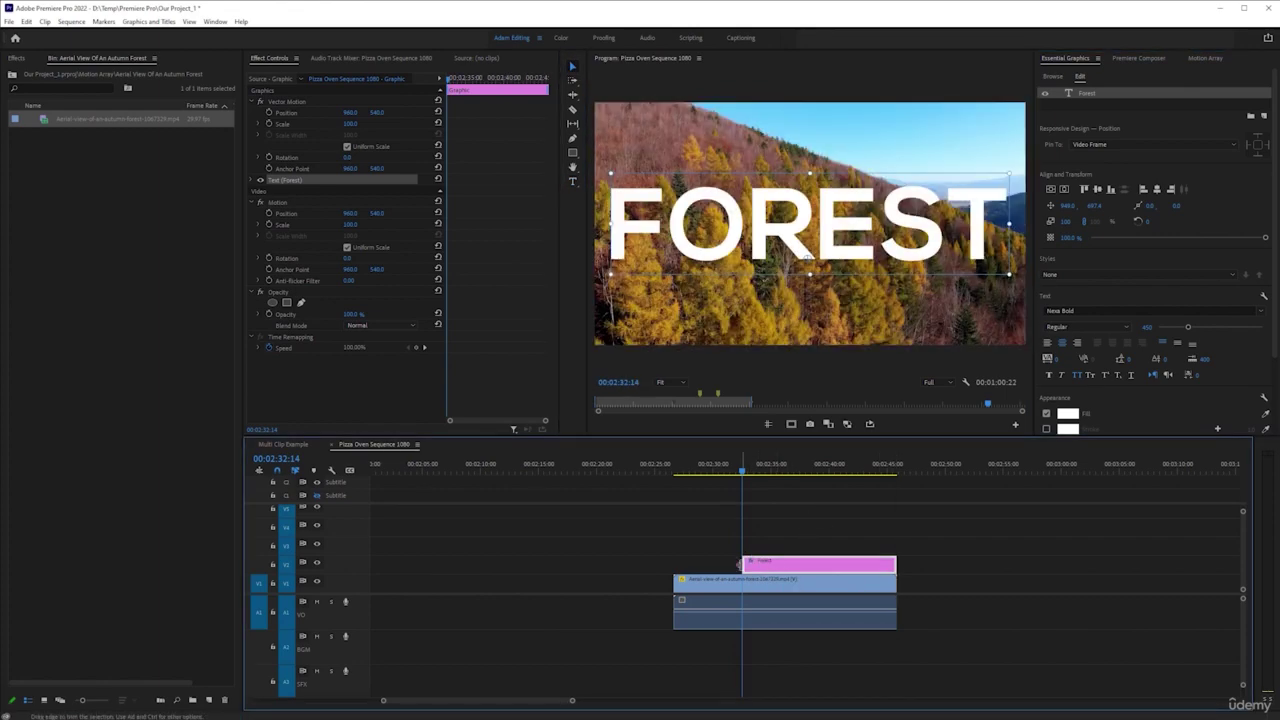
{"action": "left_click_drag", "start_coordinate": [741, 564], "coordinate": [674, 565]}
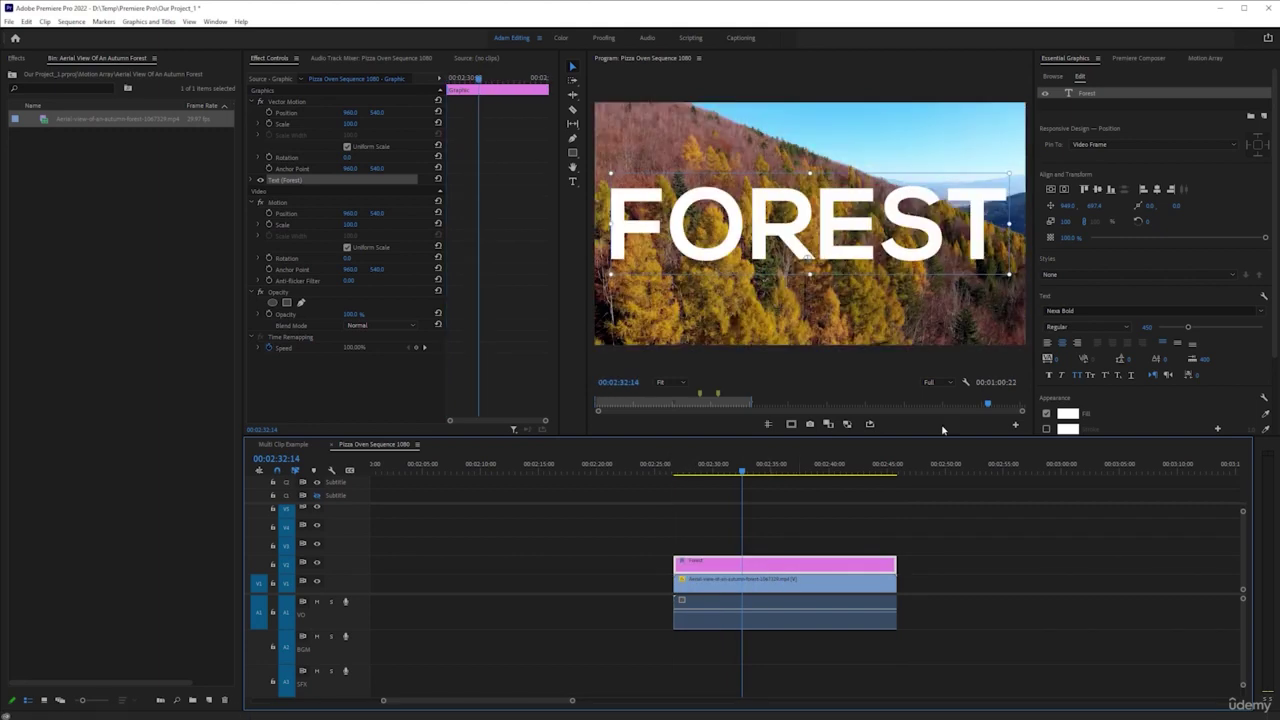
- Play the sequence from the start of the Forest graphic to 00:02:31:14 to check the title over the footage
{"action": "left_click", "coordinate": [782, 528]}
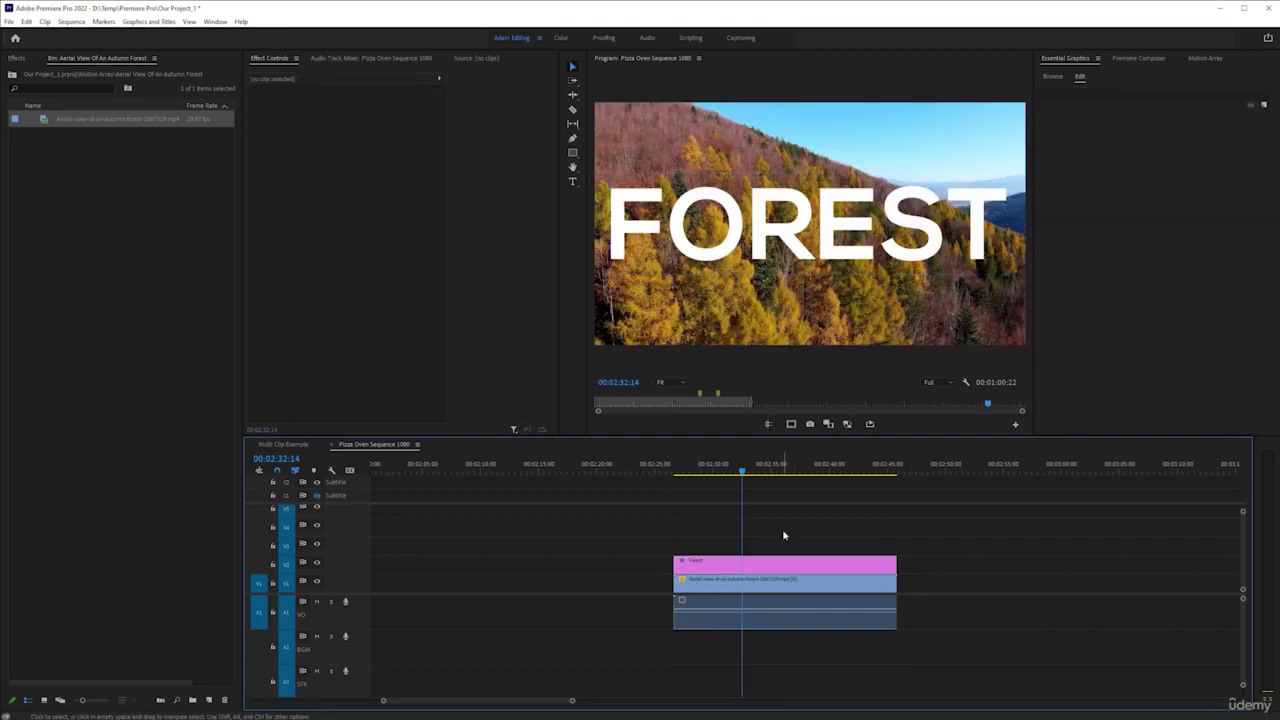
{"action": "left_click", "coordinate": [678, 467]}
{"action": "key", "text": "space"}
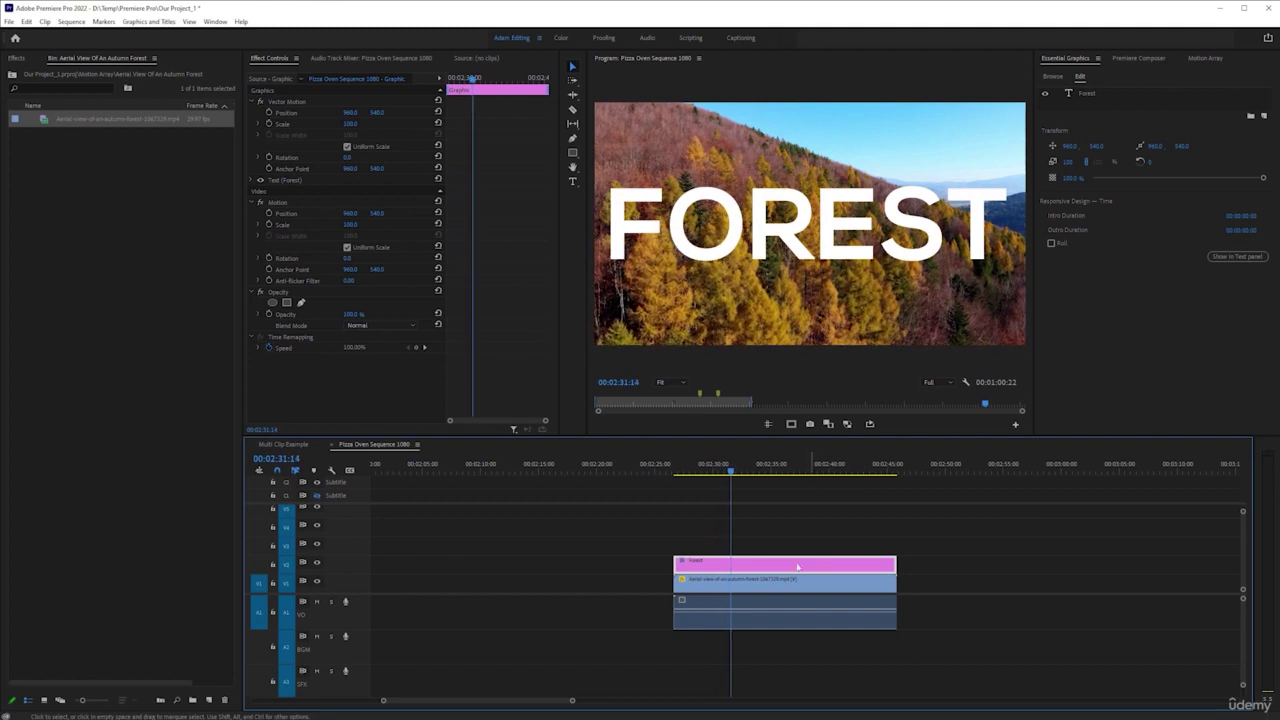
{"action": "key", "text": "space"}
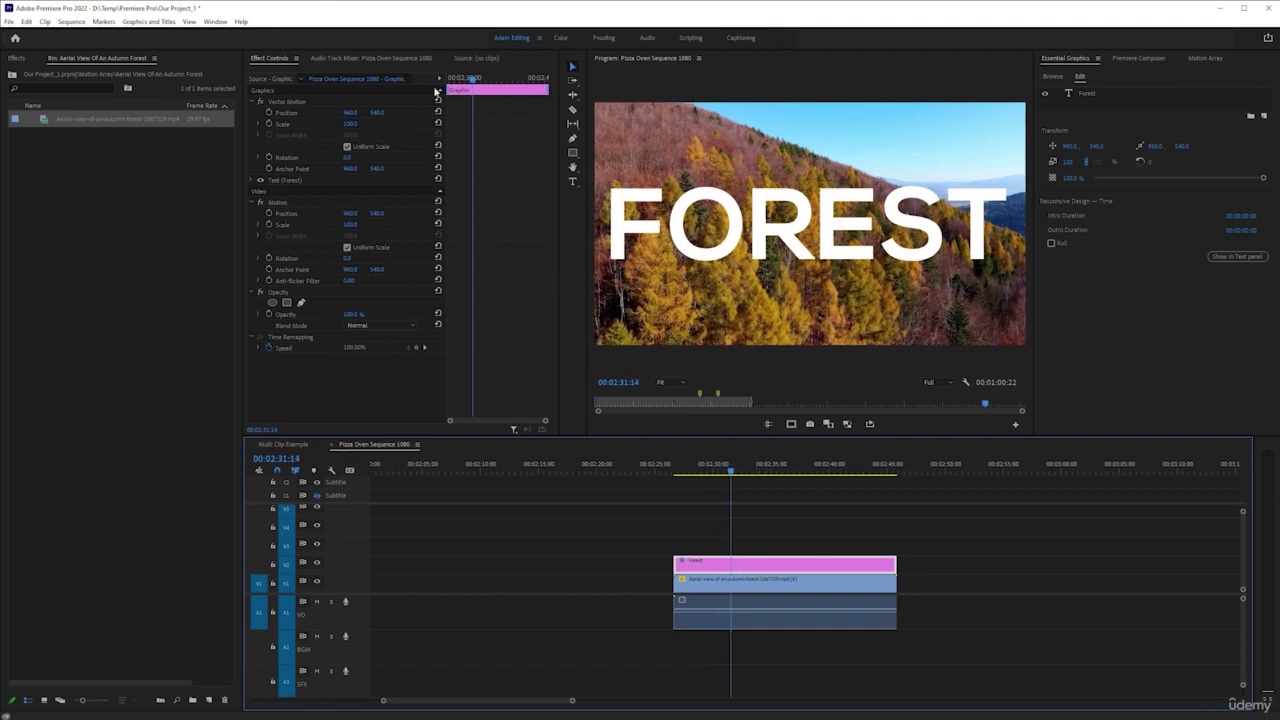
- Apply the Track Matte Key effect to the autumn forest clip on V1 and set its matte to Video 2
{"action": "left_click", "coordinate": [20, 58]}
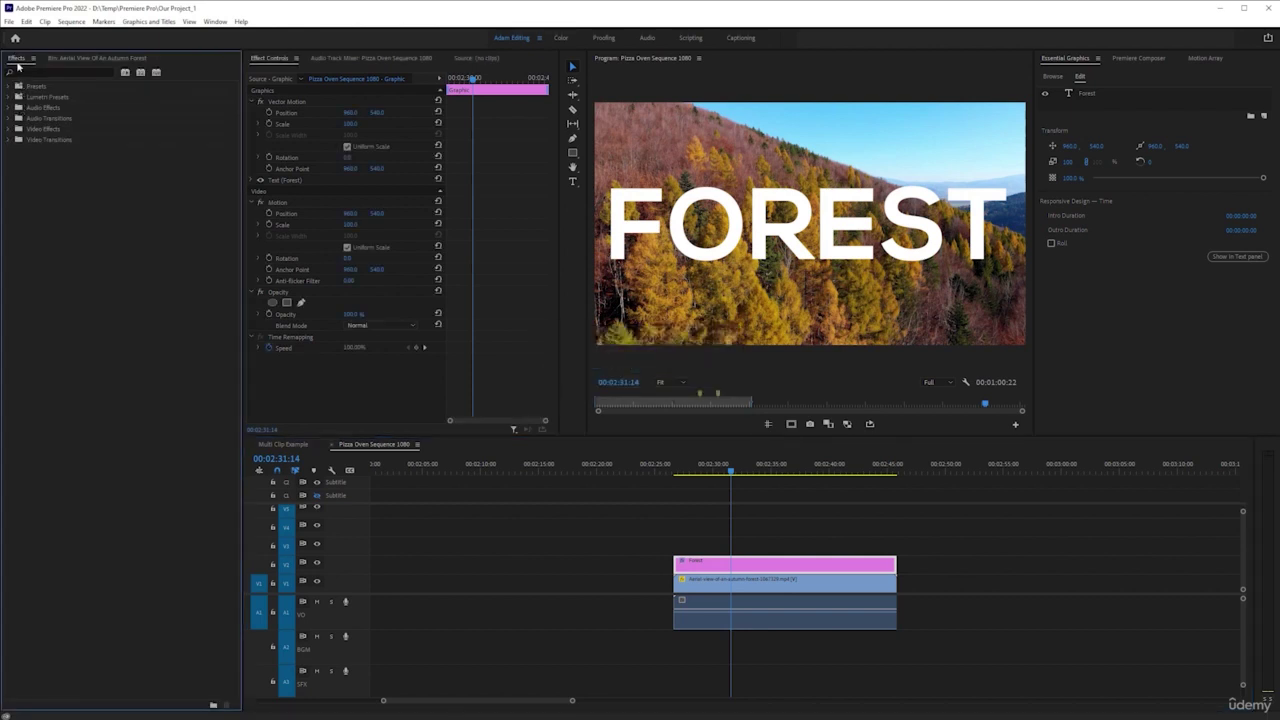
{"action": "left_click", "coordinate": [57, 72]}
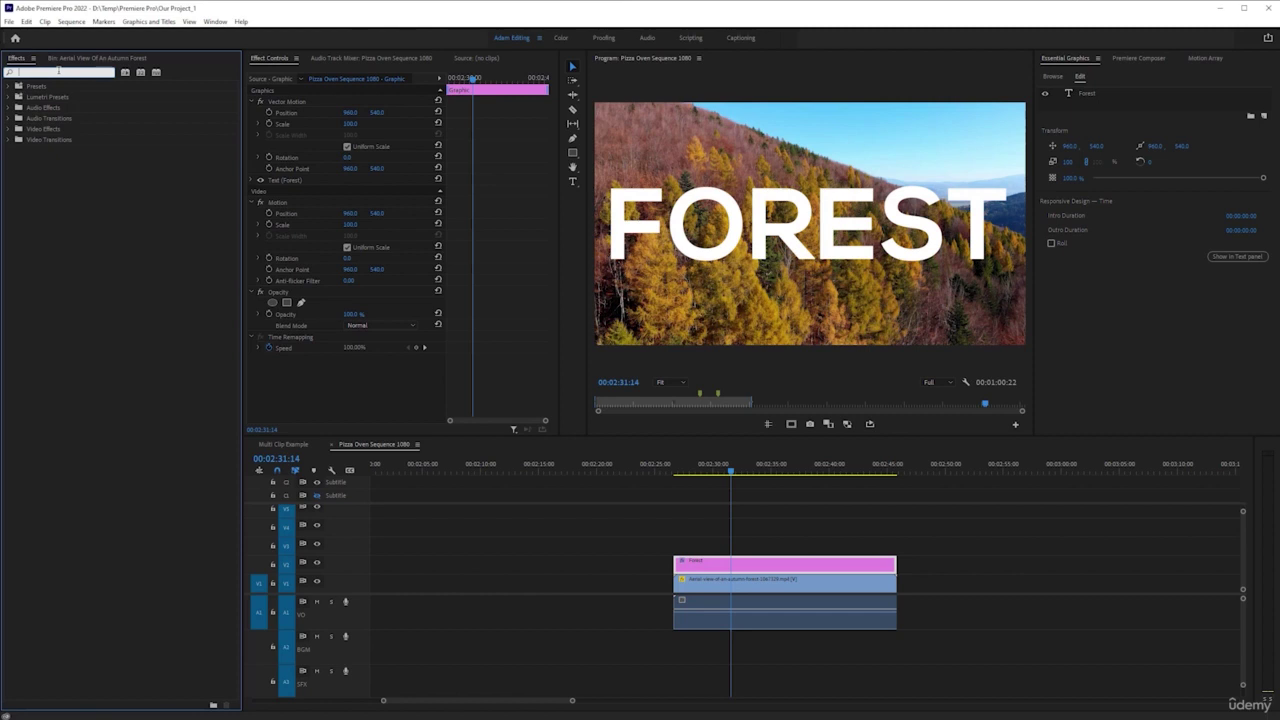
{"action": "type", "text": "track"}
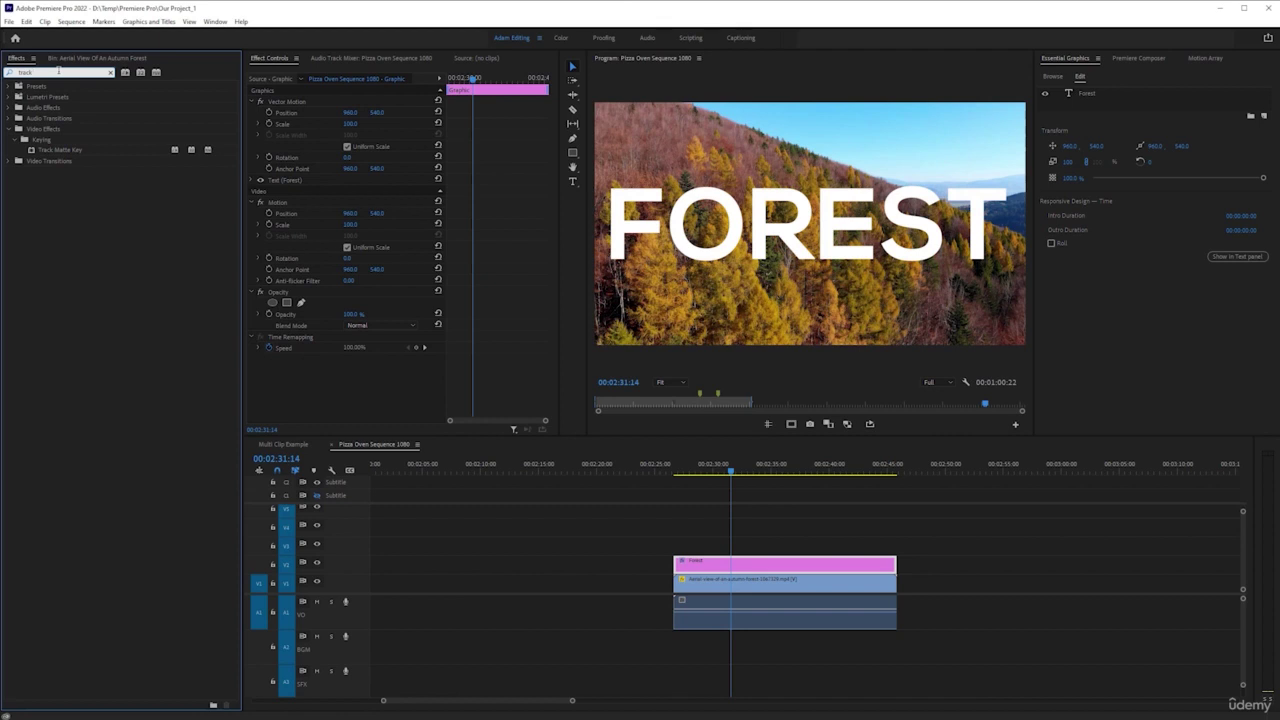
{"action": "left_click", "coordinate": [75, 151]}
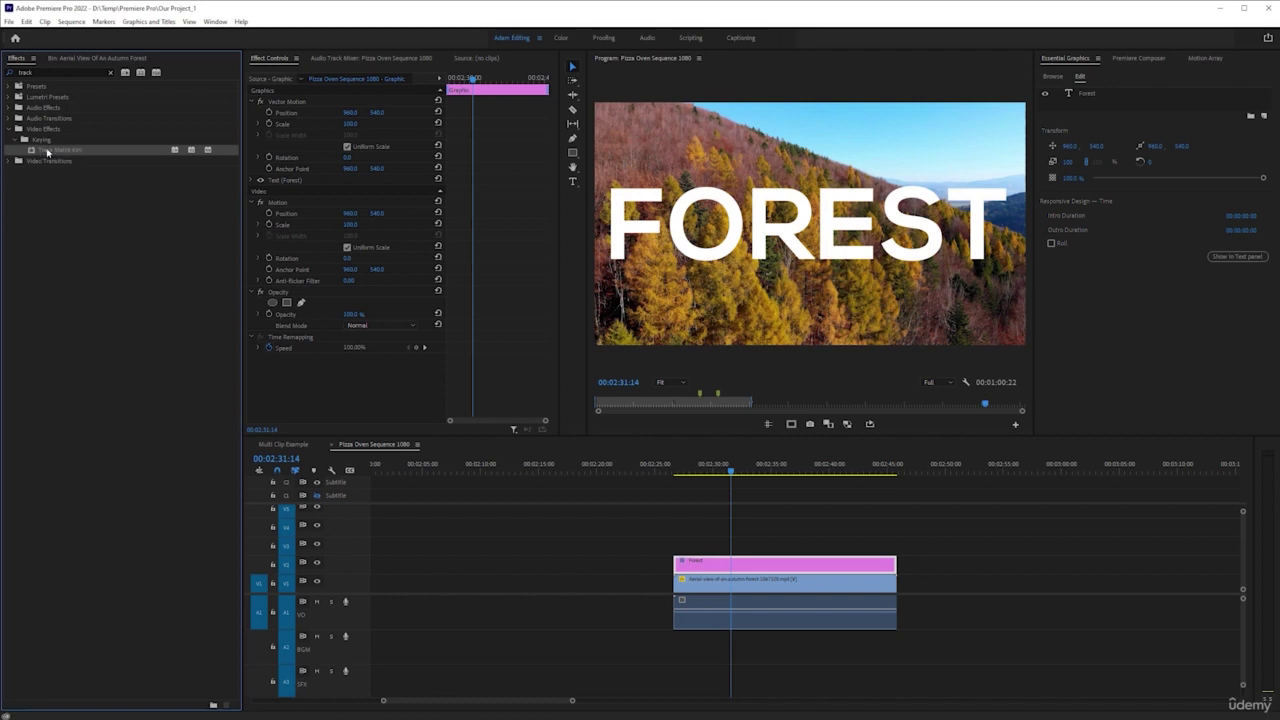
{"action": "left_click_drag", "start_coordinate": [47, 152], "coordinate": [730, 588]}
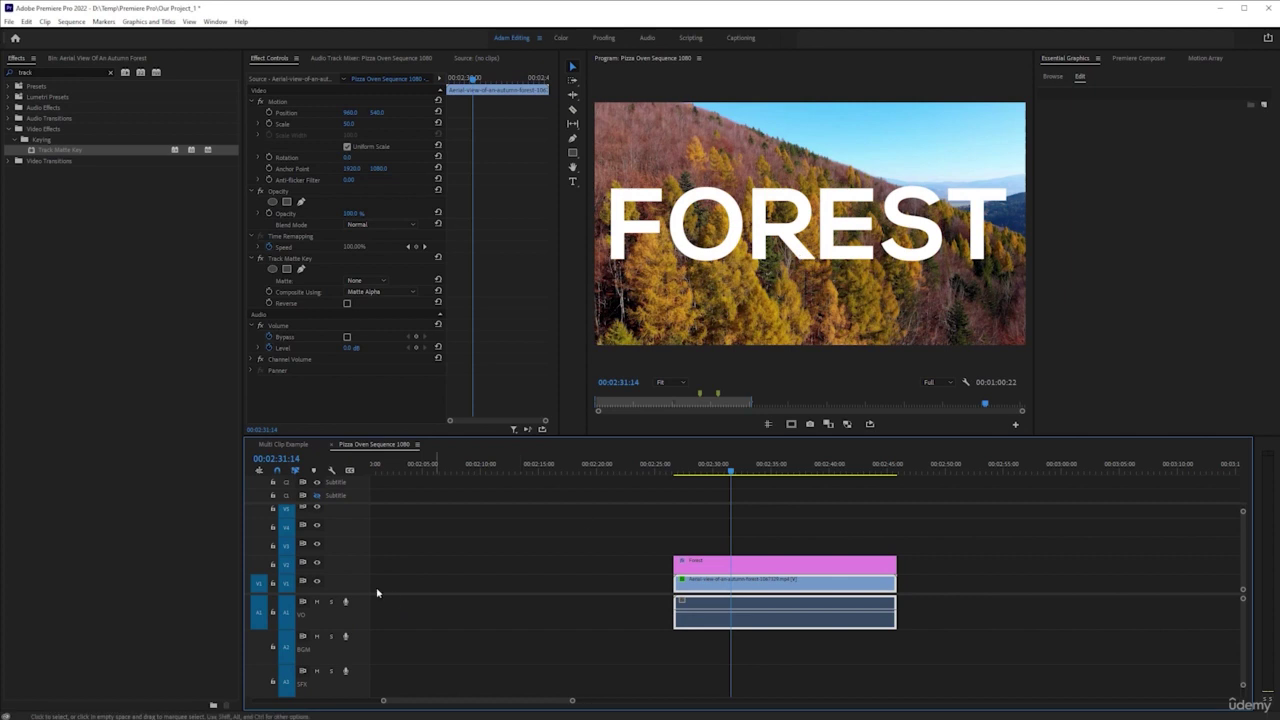
{"action": "left_click", "coordinate": [374, 283]}
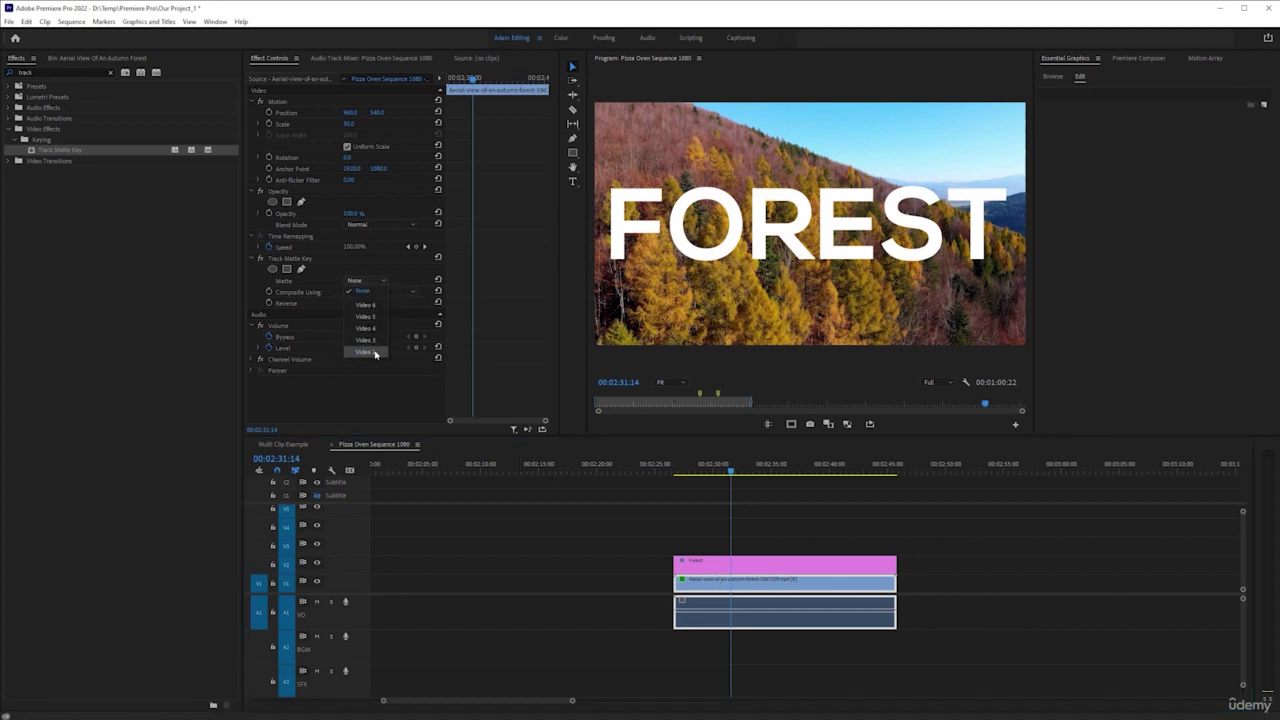
{"action": "left_click", "coordinate": [374, 353]}
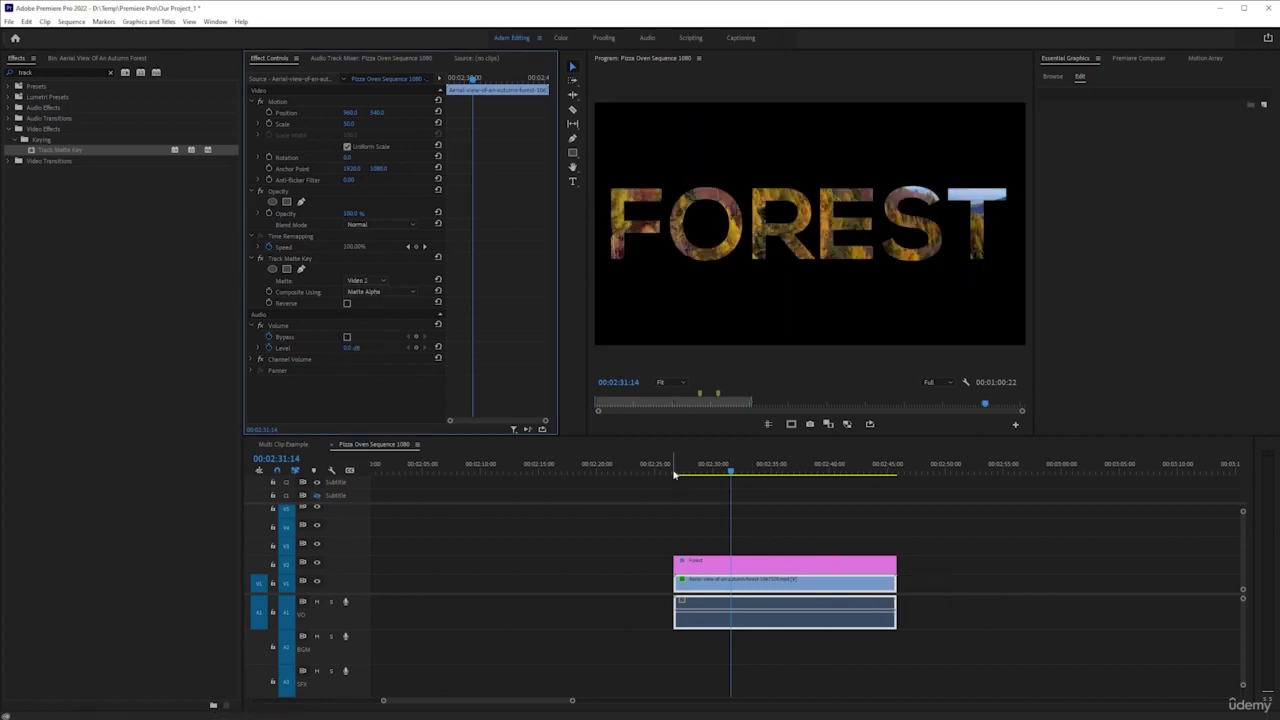
- Play the sequence from the start of the autumn forest clip to 00:02:36:02 to check the footage inside the letters
{"action": "left_click", "coordinate": [604, 570]}
{"action": "key", "text": "Up"}
{"action": "key", "text": "space"}
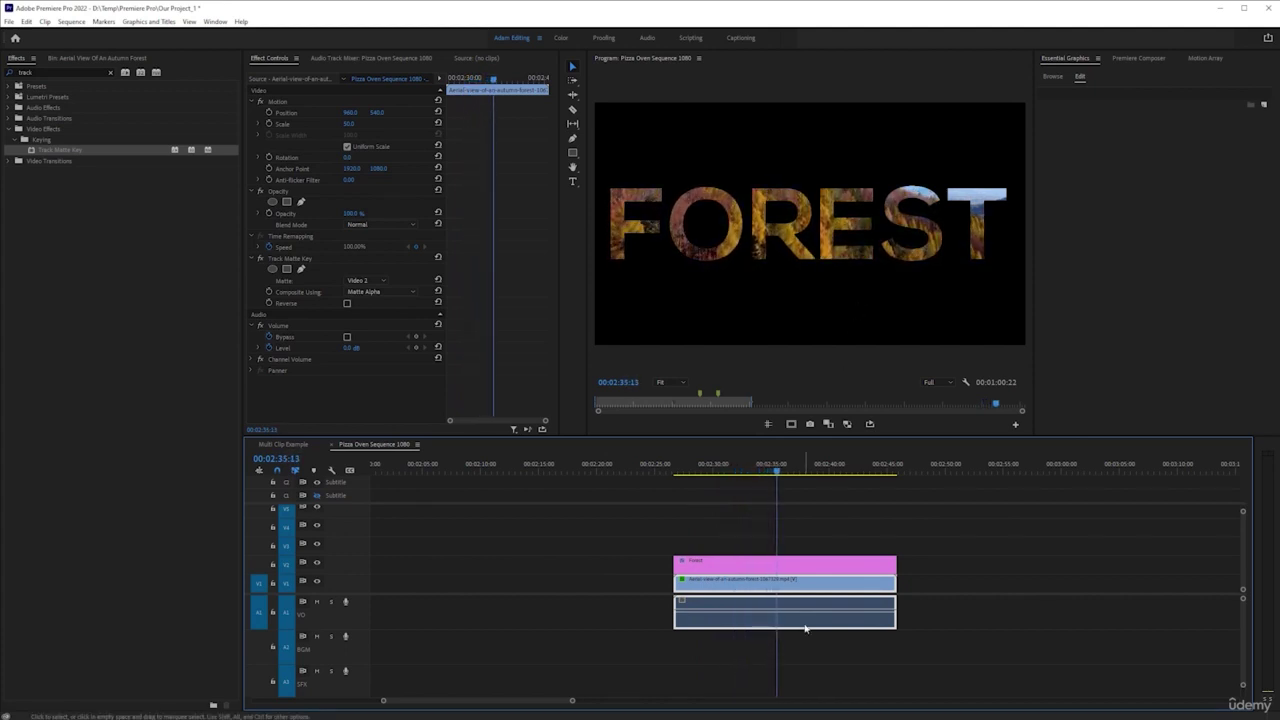
{"action": "key", "text": "space"}
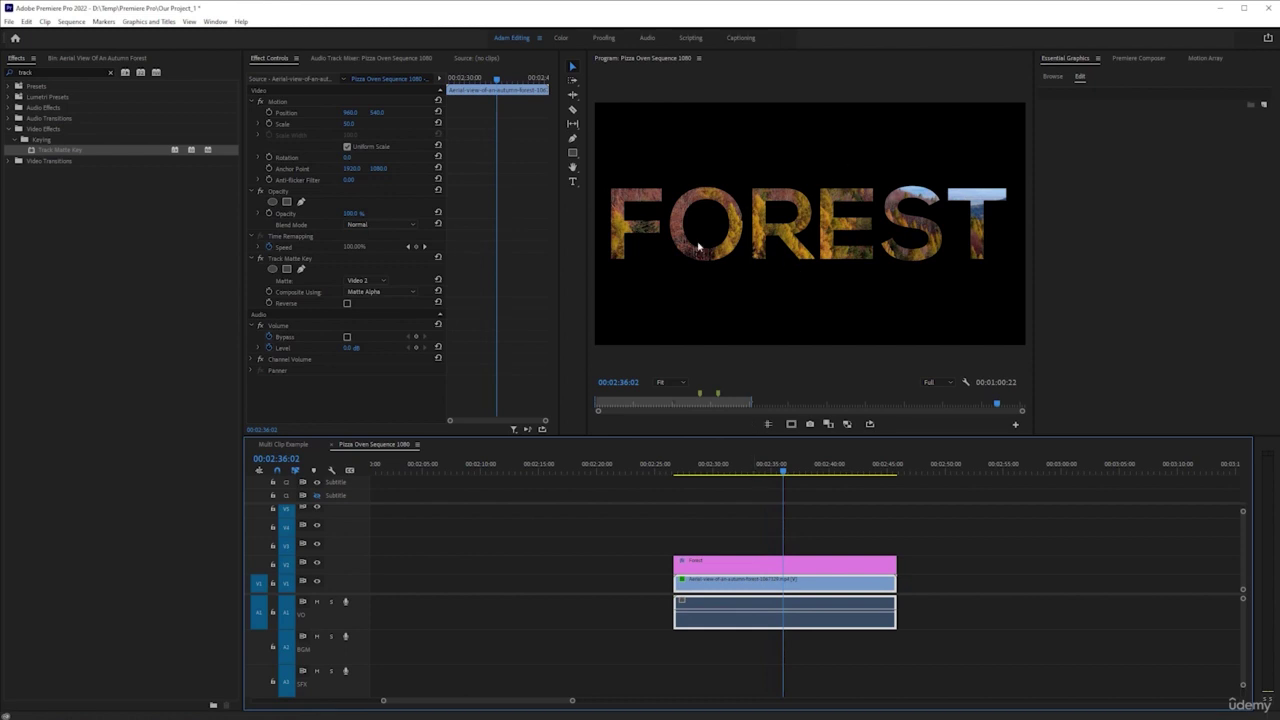
- Try enlarging the Forest graphic at its first frame with the Vector Motion scale, and set the scale back to 100
{"action": "left_click", "coordinate": [672, 469]}
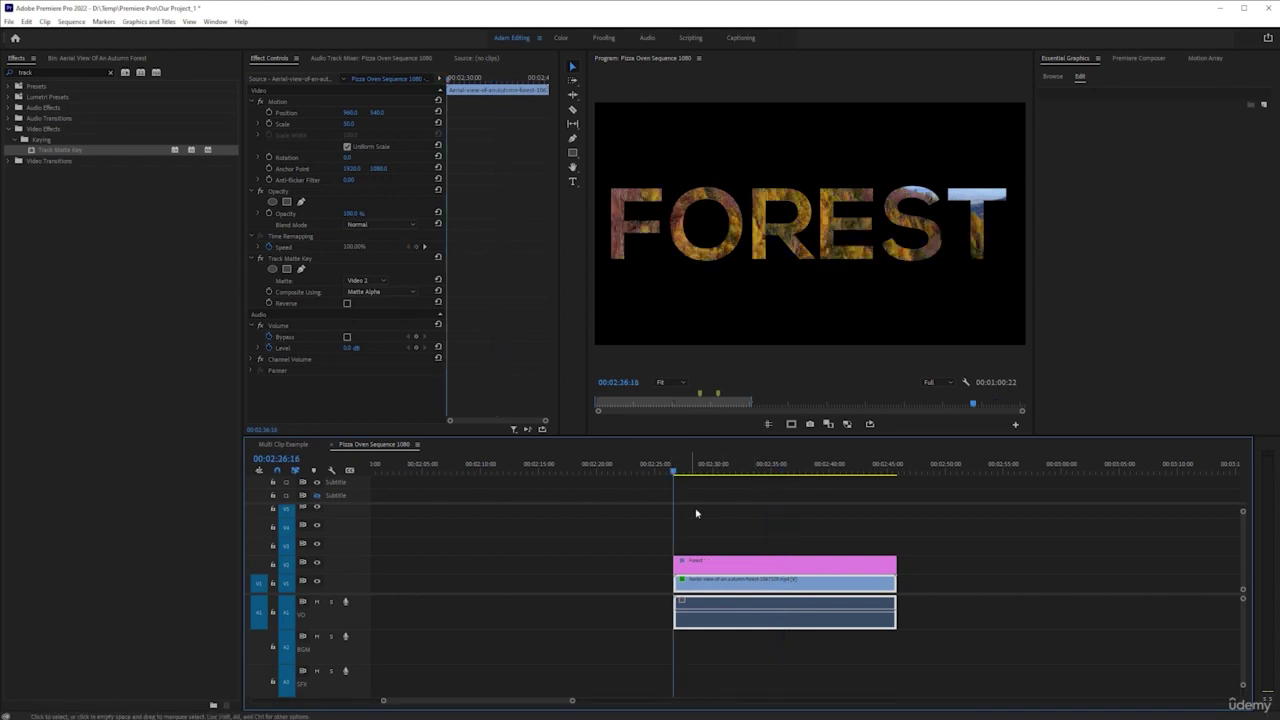
{"action": "left_click", "coordinate": [722, 565]}
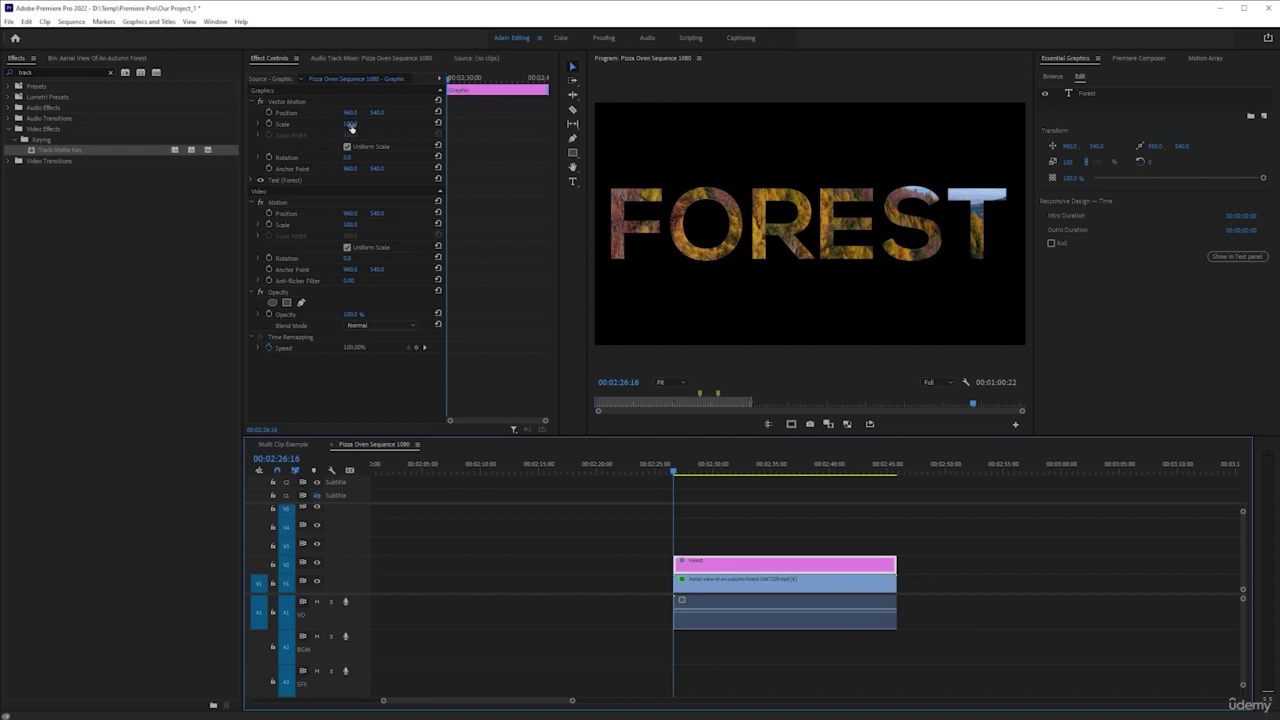
{"action": "mouse_move", "coordinate": [350, 125]}
{"action": "left_mouse_down"}
{"action": "mouse_move", "coordinate": [840, 137]}
{"action": "mouse_move", "coordinate": [357, 123]}
{"action": "left_mouse_up"}
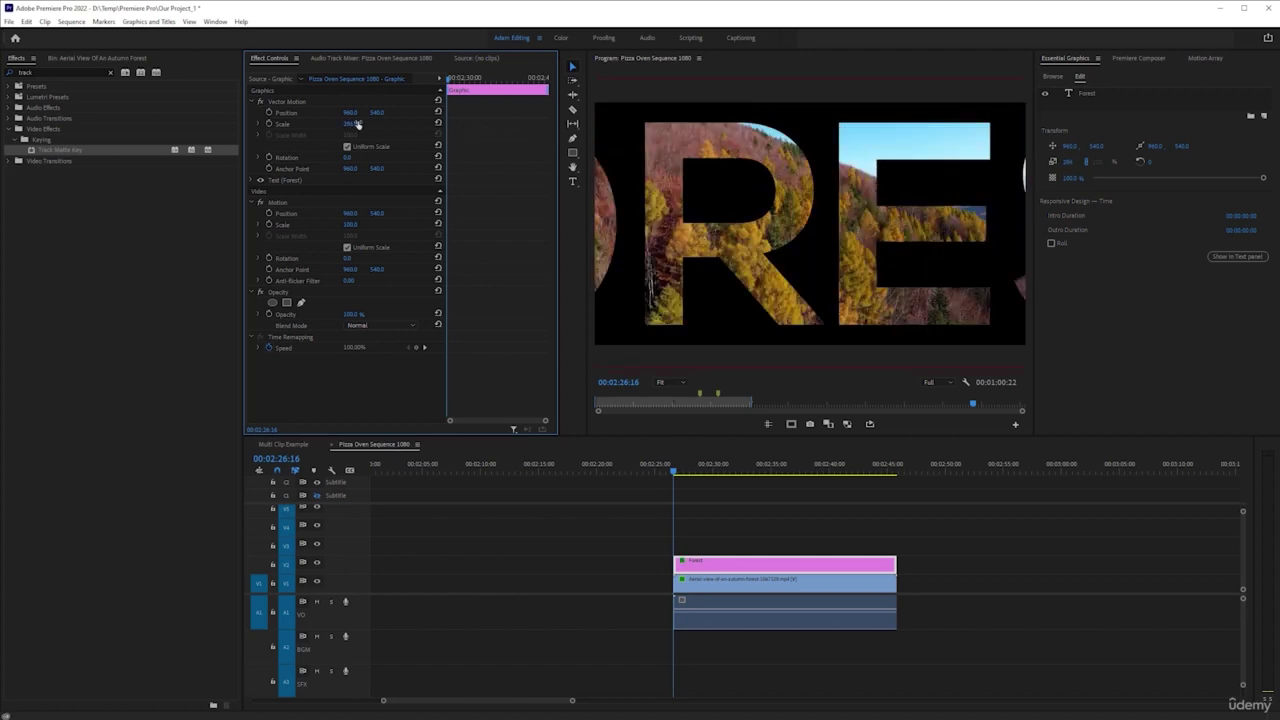
{"action": "type", "text": "100"}
{"action": "key", "text": "Return"}
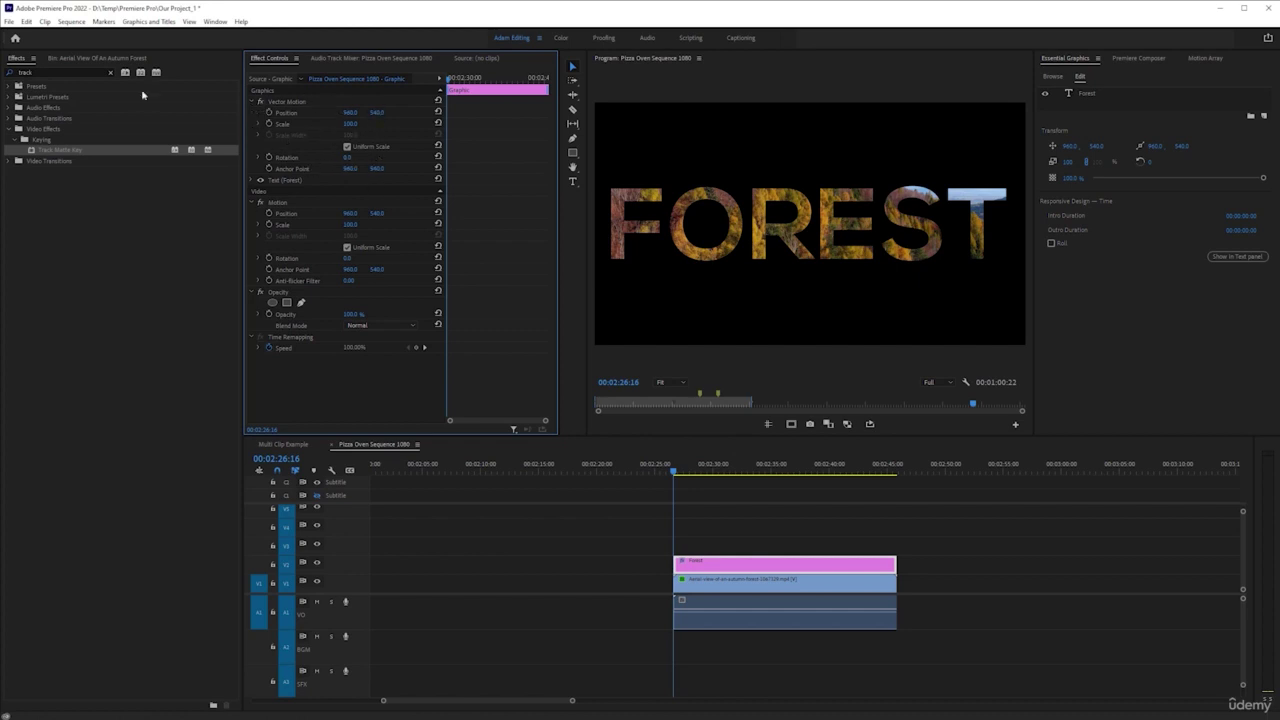
- Find the Basic 3D effect and apply it to the Forest graphic on V2
{"action": "double_click", "coordinate": [63, 73]}
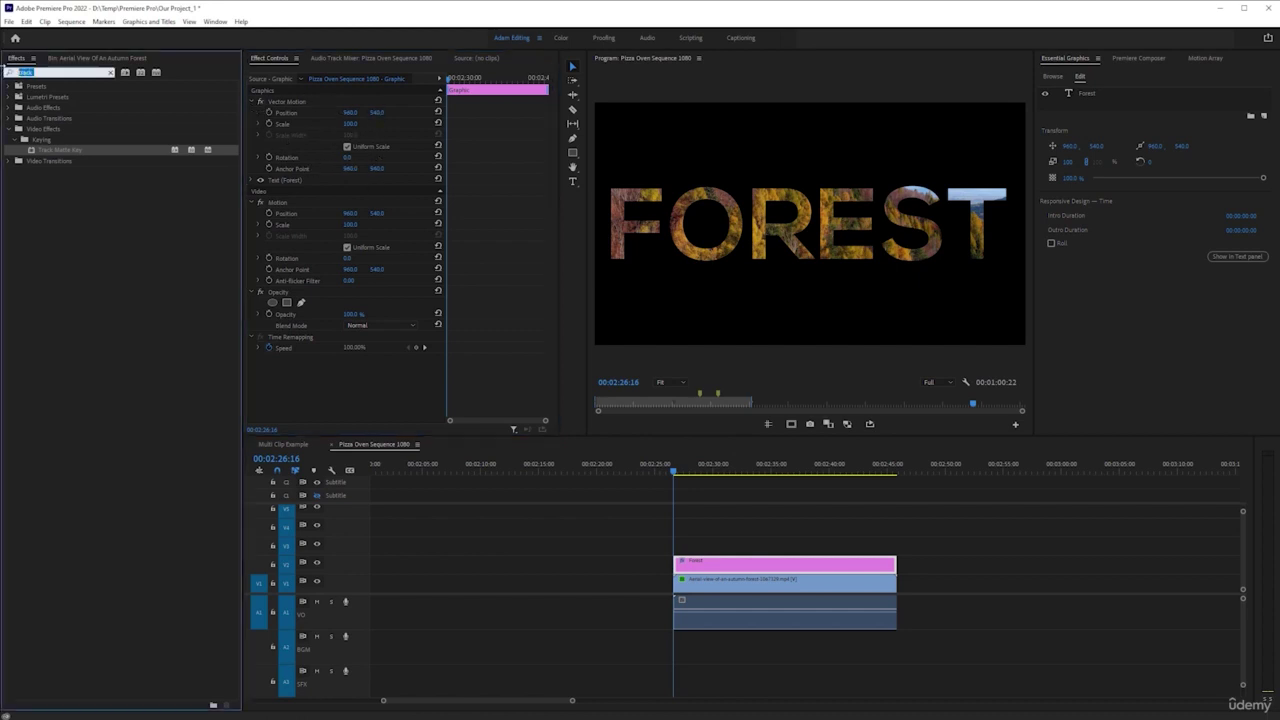
{"action": "type", "text": "3d"}
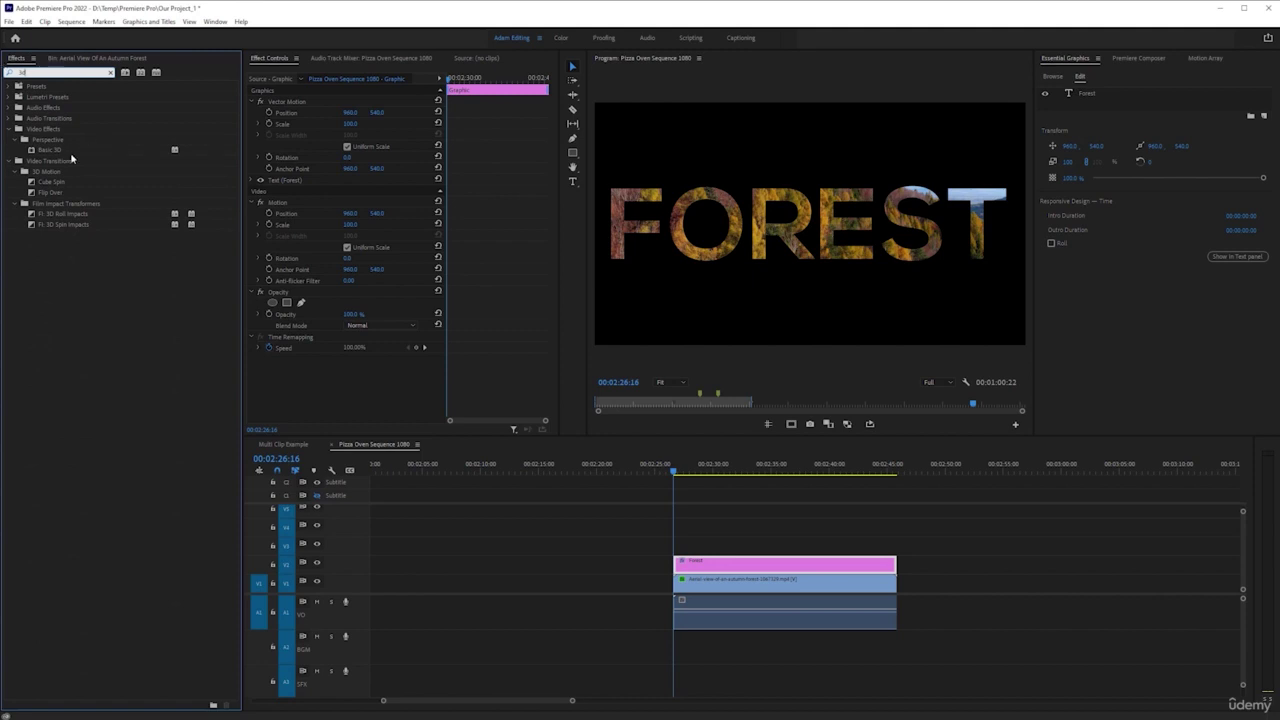
{"action": "left_click", "coordinate": [48, 151]}
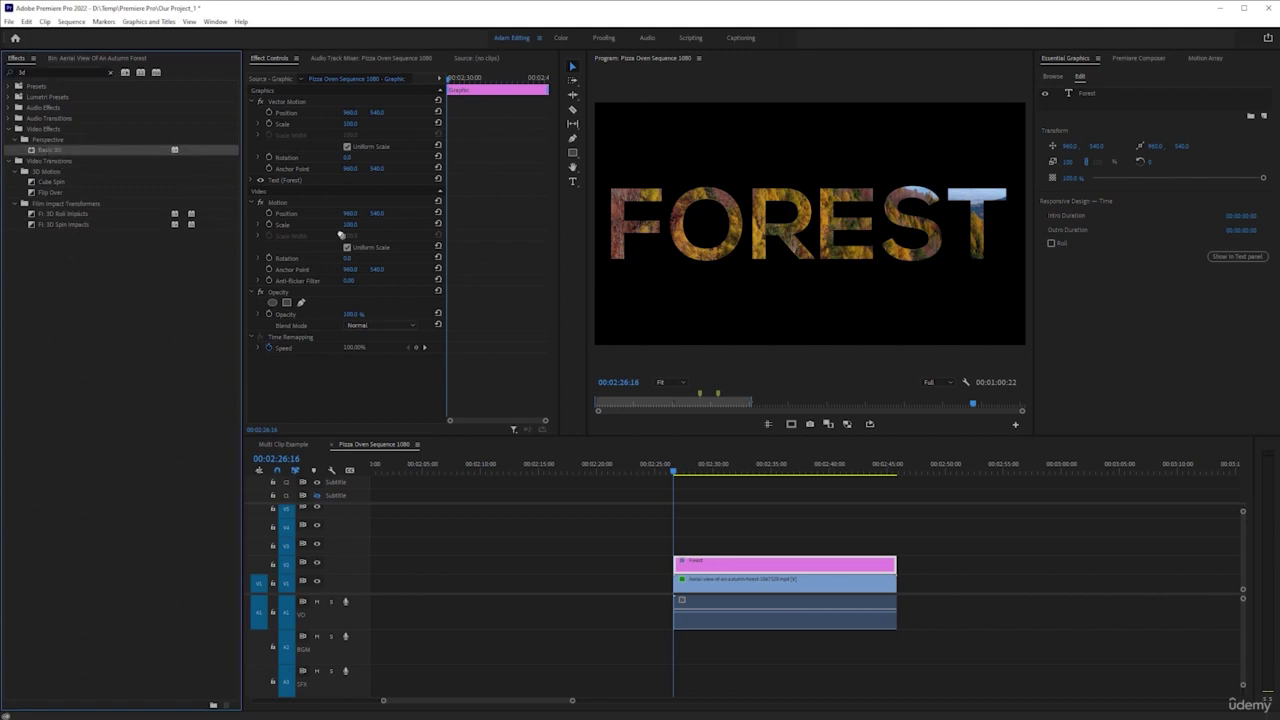
{"action": "left_click_drag", "start_coordinate": [341, 234], "coordinate": [358, 363]}
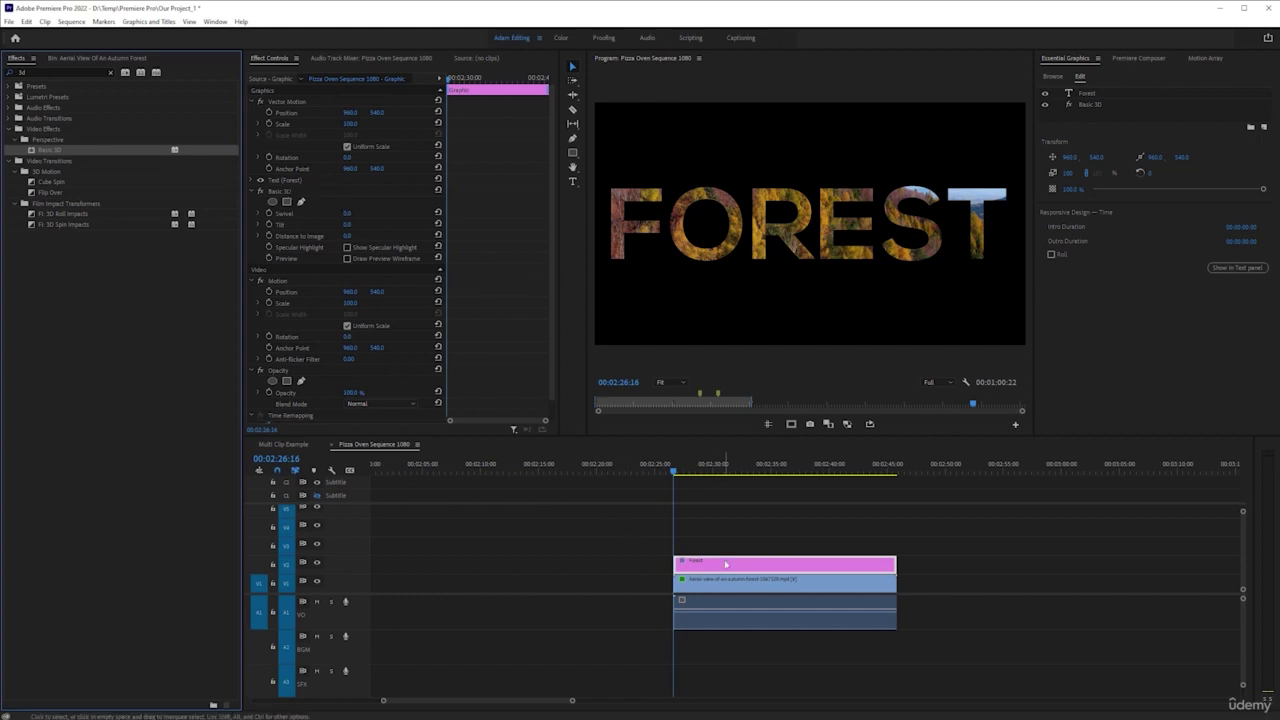
- Compare the effect settings of the Forest graphic with those of the autumn forest clip
{"action": "left_click", "coordinate": [726, 565]}
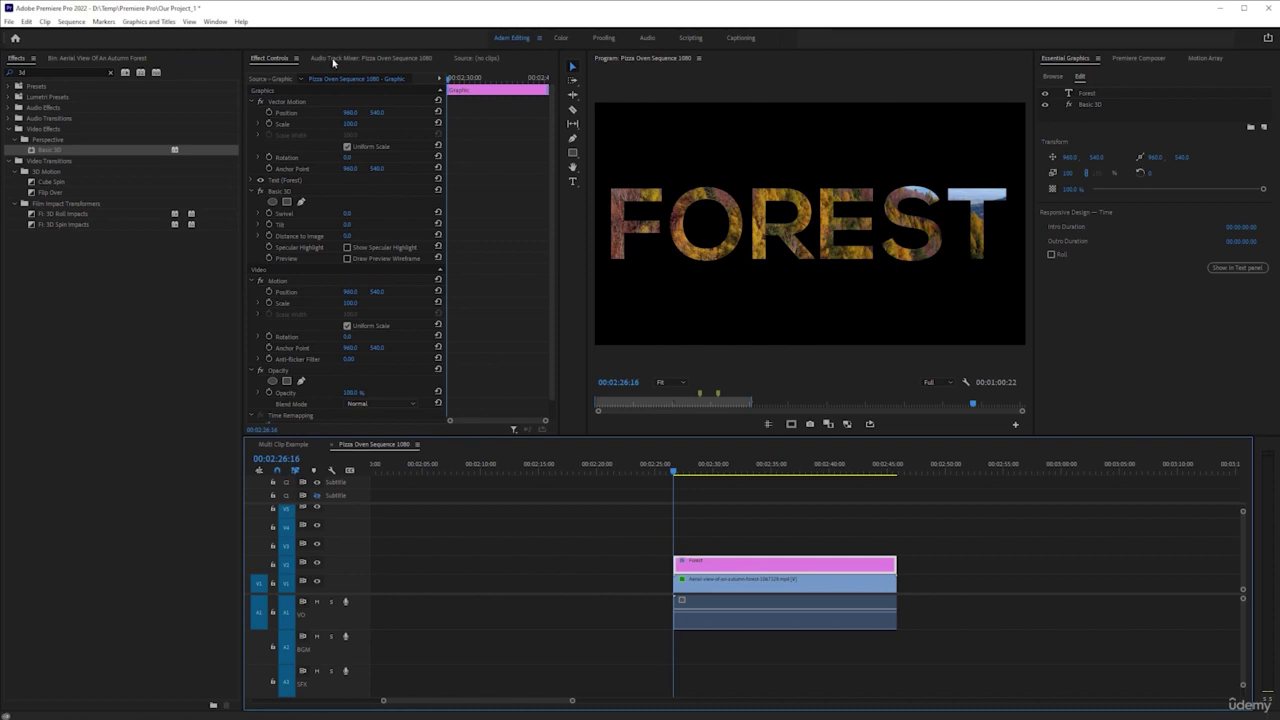
{"action": "scroll", "coordinate": [315, 250], "scroll_direction": "down", "scroll_amount": 2}
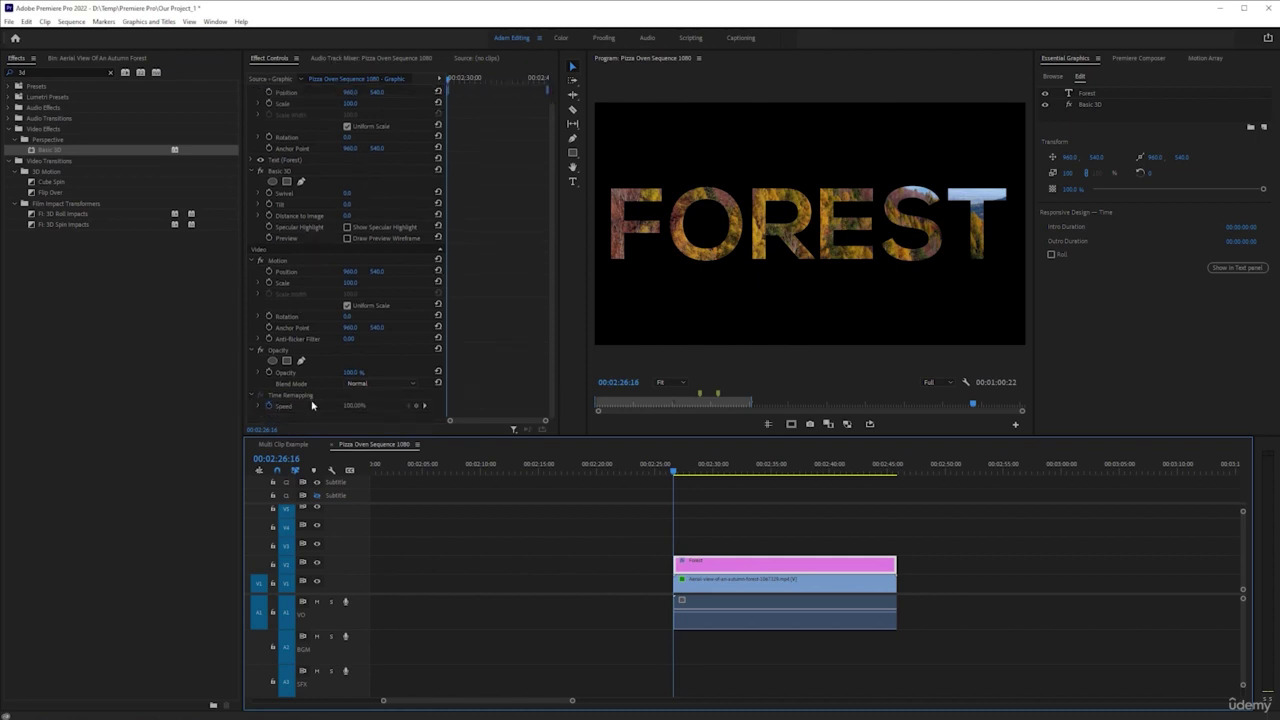
{"action": "scroll", "coordinate": [296, 170], "scroll_direction": "up", "scroll_amount": 2}
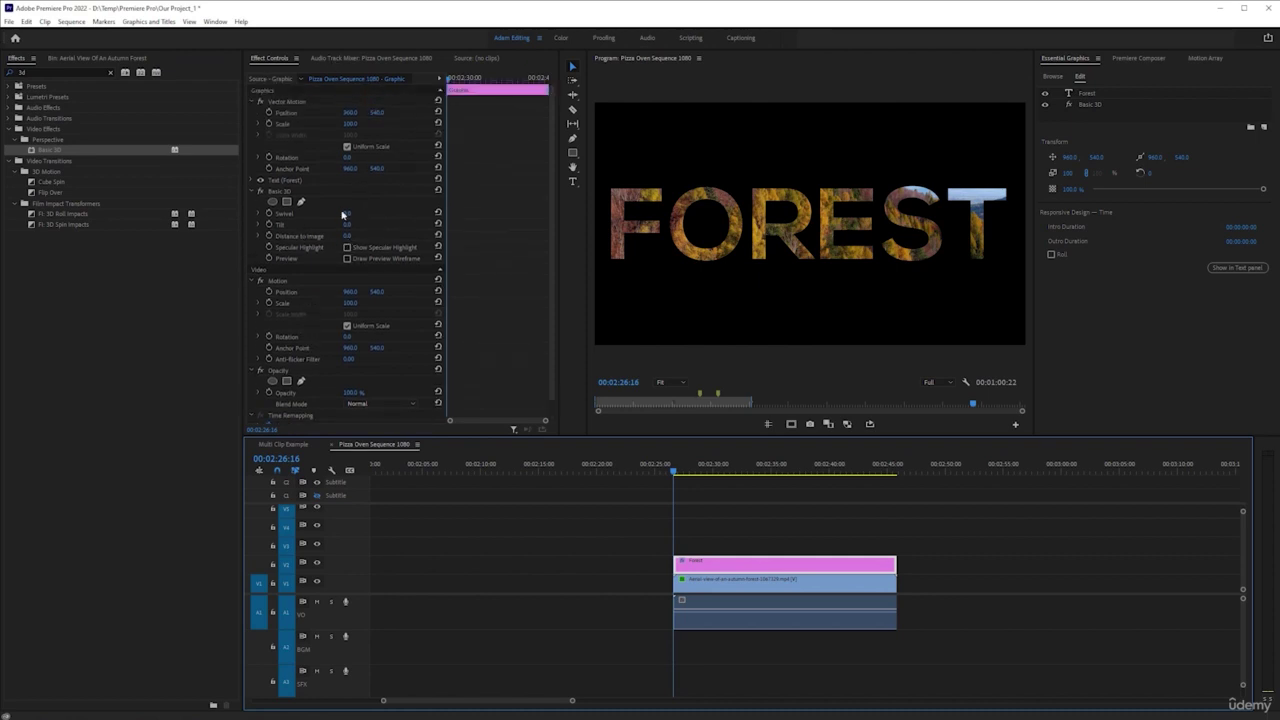
{"action": "left_click", "coordinate": [692, 584]}
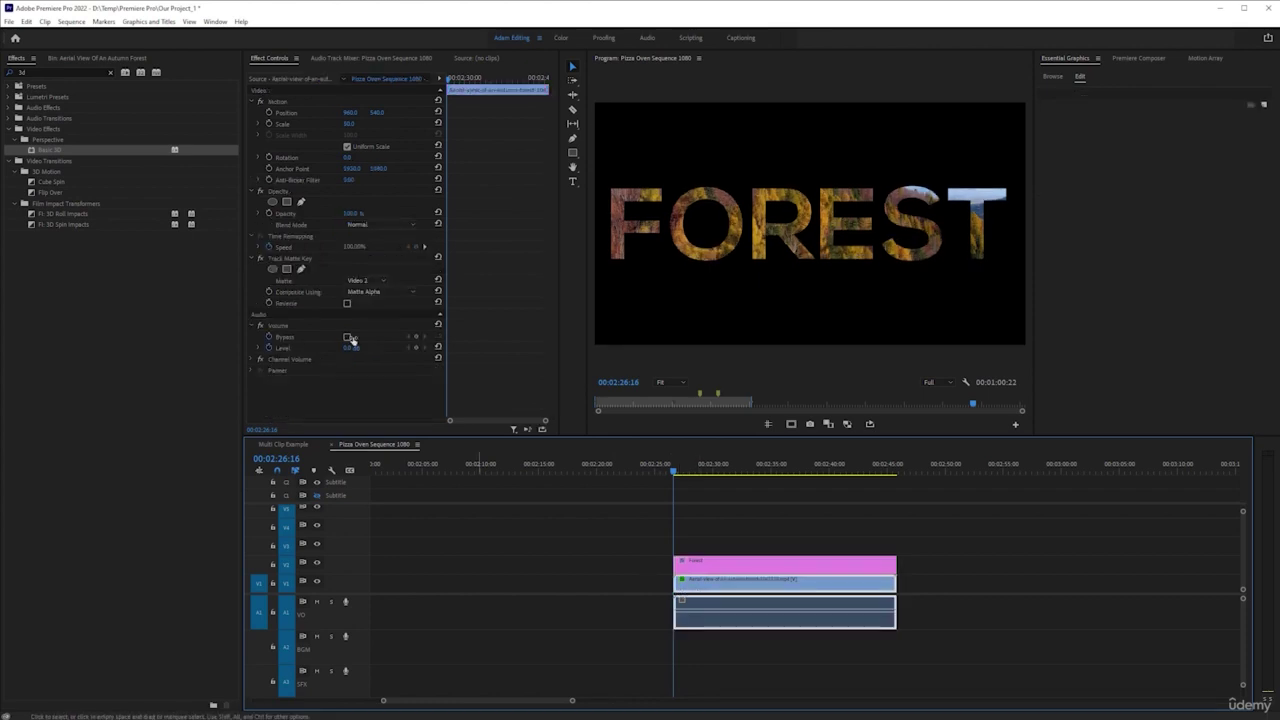
{"action": "left_click", "coordinate": [728, 566]}
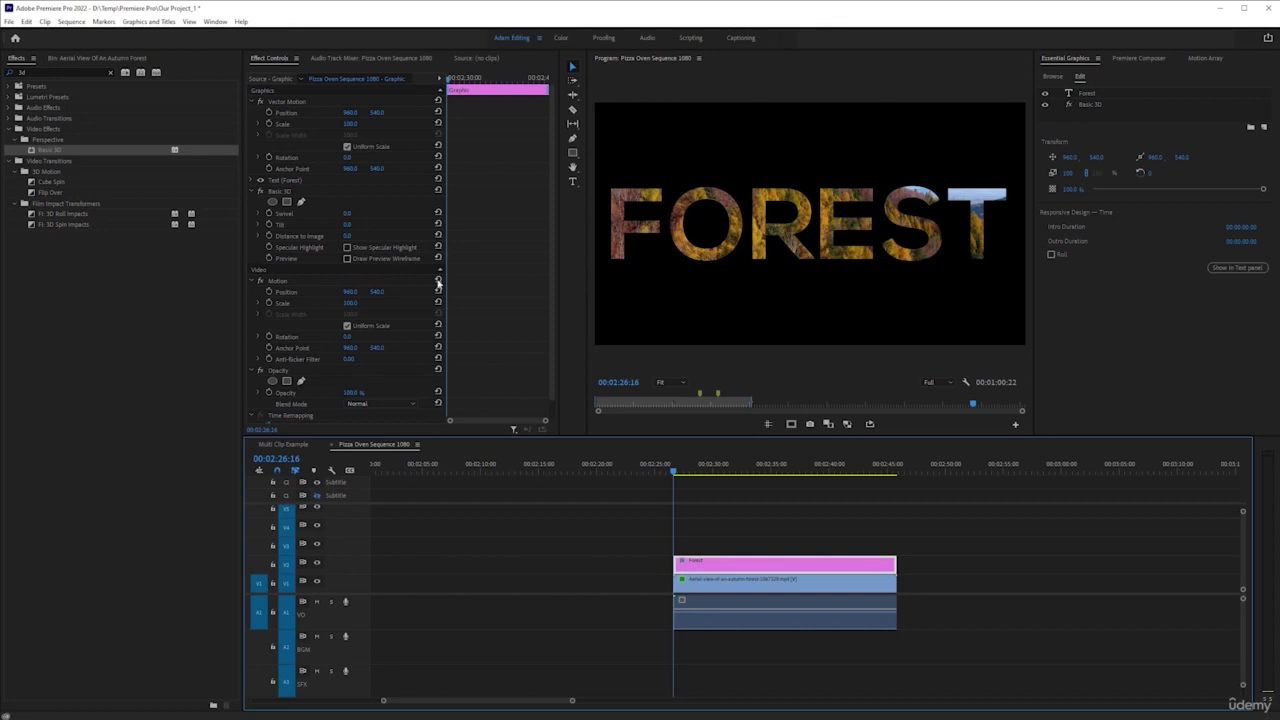
- Mark in and out points around the Forest graphic, and play and scrub through the marked range to 00:02:38:19
{"action": "key", "text": "x"}
{"action": "key", "text": "space"}
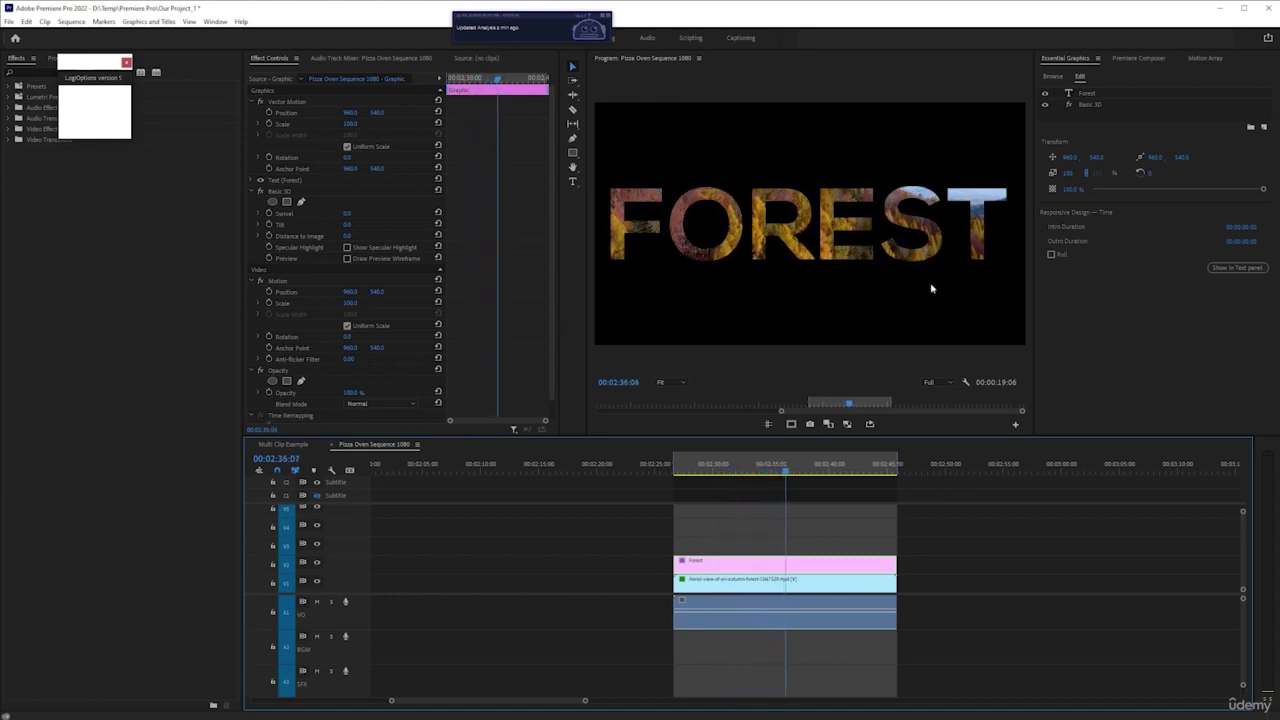
{"action": "key", "text": "space"}
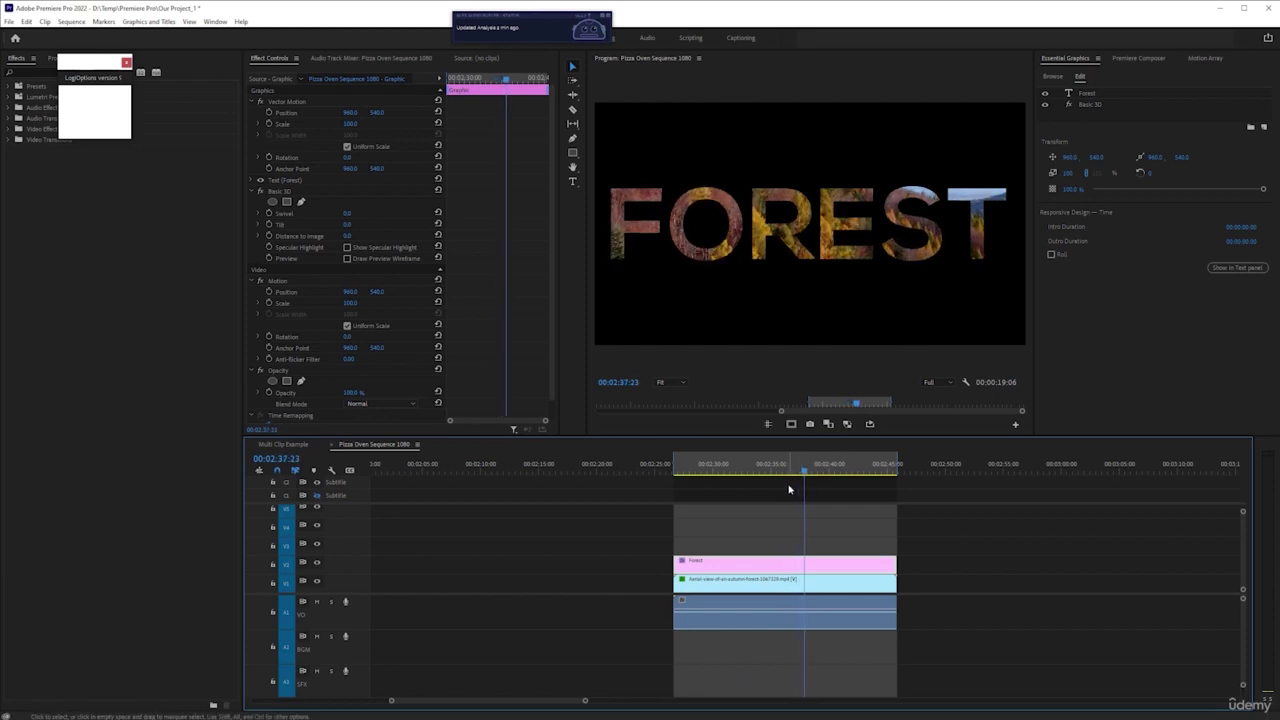
{"action": "left_click_drag", "start_coordinate": [786, 468], "coordinate": [735, 472]}
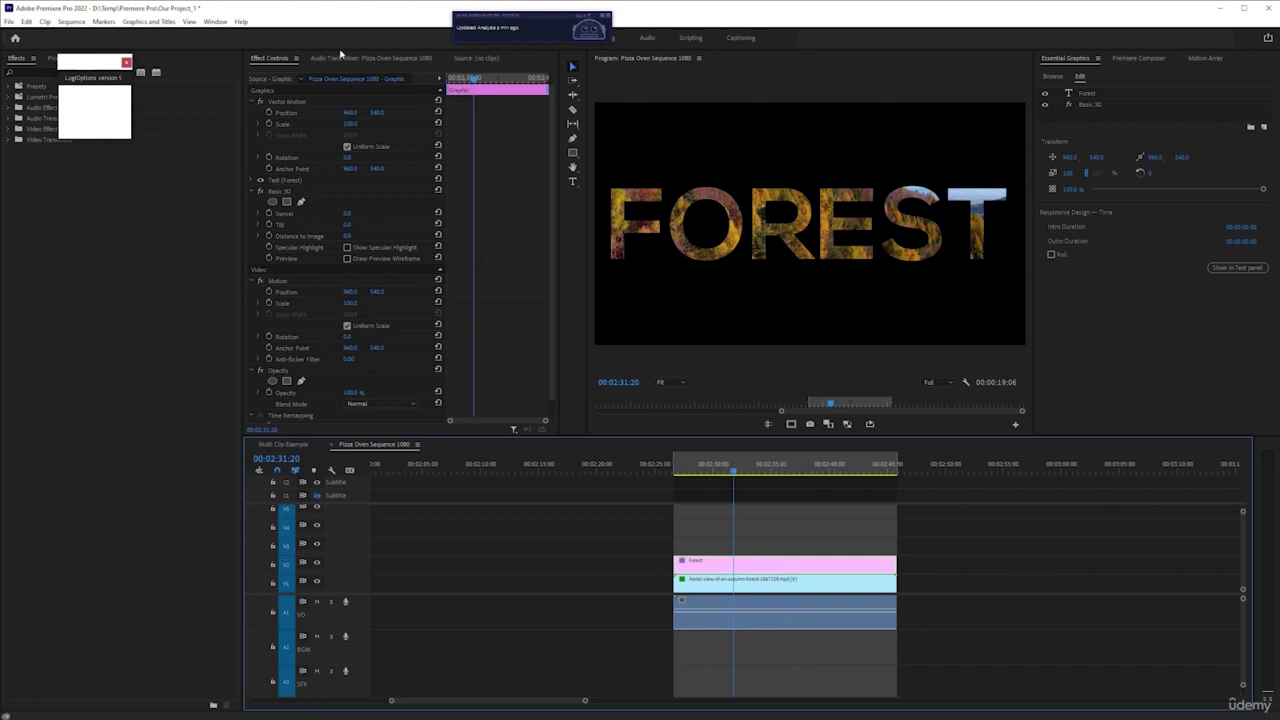
{"action": "left_click", "coordinate": [606, 16]}
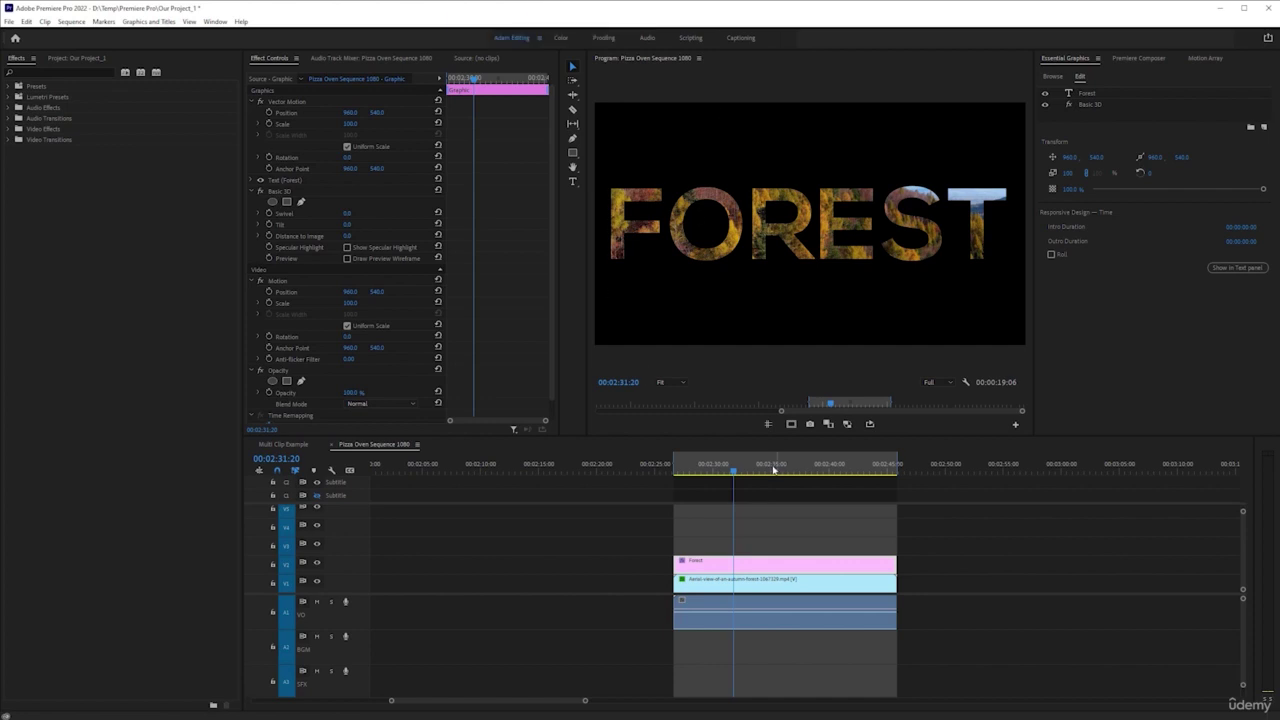
{"action": "left_click", "coordinate": [696, 466]}
{"action": "key", "text": "space"}
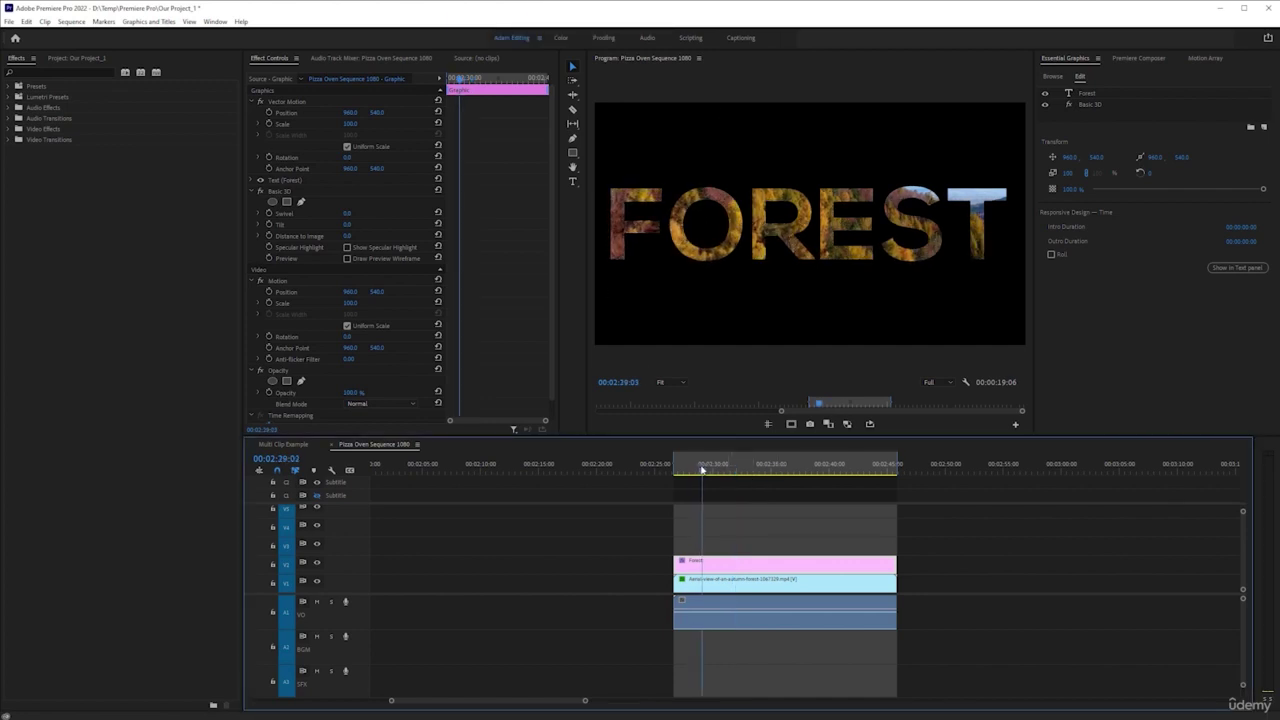
{"action": "left_click_drag", "start_coordinate": [747, 474], "coordinate": [812, 487]}
- Toggle the Forest graphic off and on at 00:02:38:19 and 00:02:42:04 to compare the footage with and without the matte
{"action": "left_click", "coordinate": [774, 535]}
{"action": "left_click", "coordinate": [800, 567]}
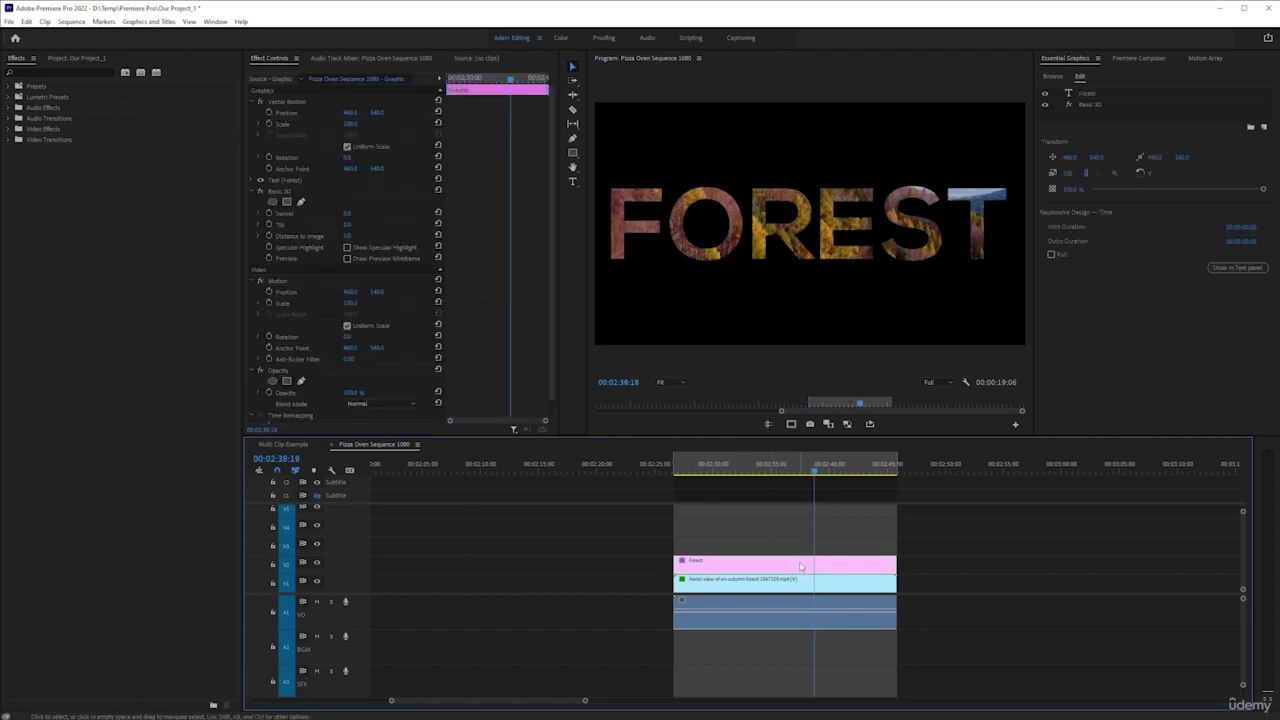
{"action": "key", "text": "shift+e"}
{"action": "left_click_drag", "start_coordinate": [814, 477], "coordinate": [853, 484]}
{"action": "key", "text": "shift+e"}
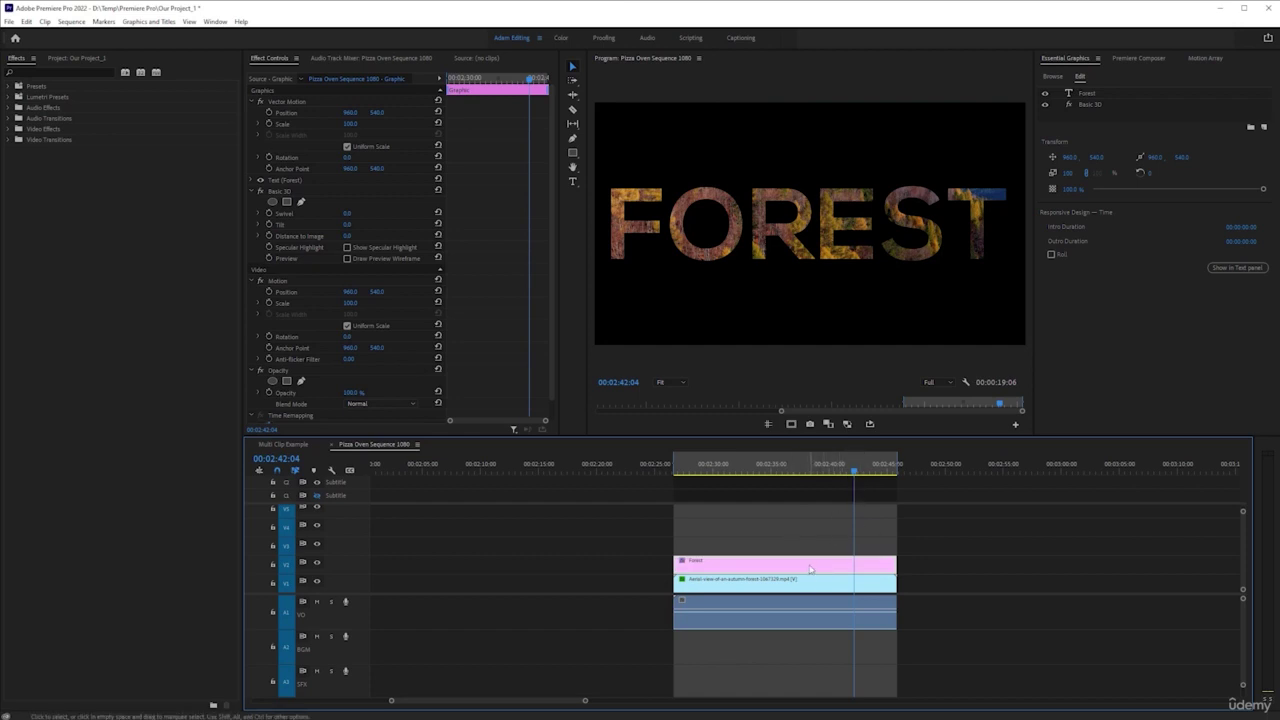
{"action": "key", "text": "shift+e"}
{"action": "key", "text": "shift+e"}
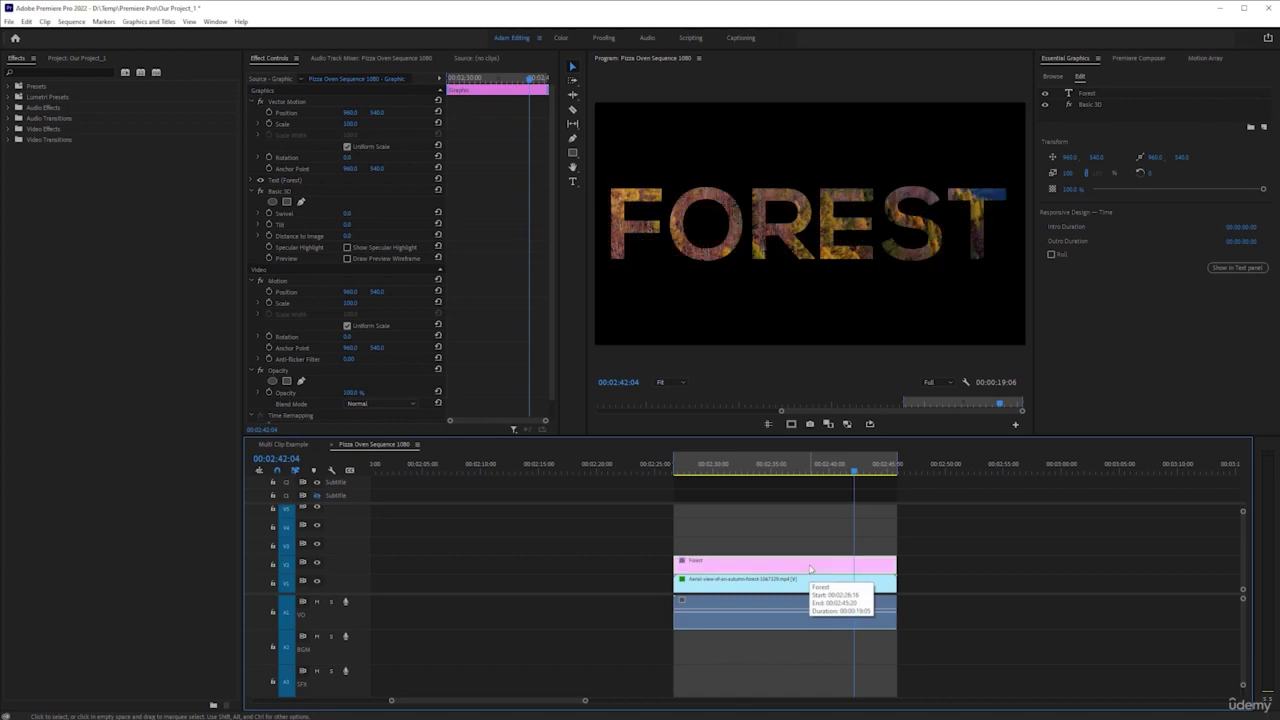
- Try trimming the end of the Forest graphic to 00:02:40:13, play across that point, and undo the trim
{"action": "mouse_move", "coordinate": [855, 472]}
{"action": "left_mouse_down"}
{"action": "mouse_move", "coordinate": [797, 474]}
{"action": "mouse_move", "coordinate": [834, 478]}
{"action": "left_mouse_up"}
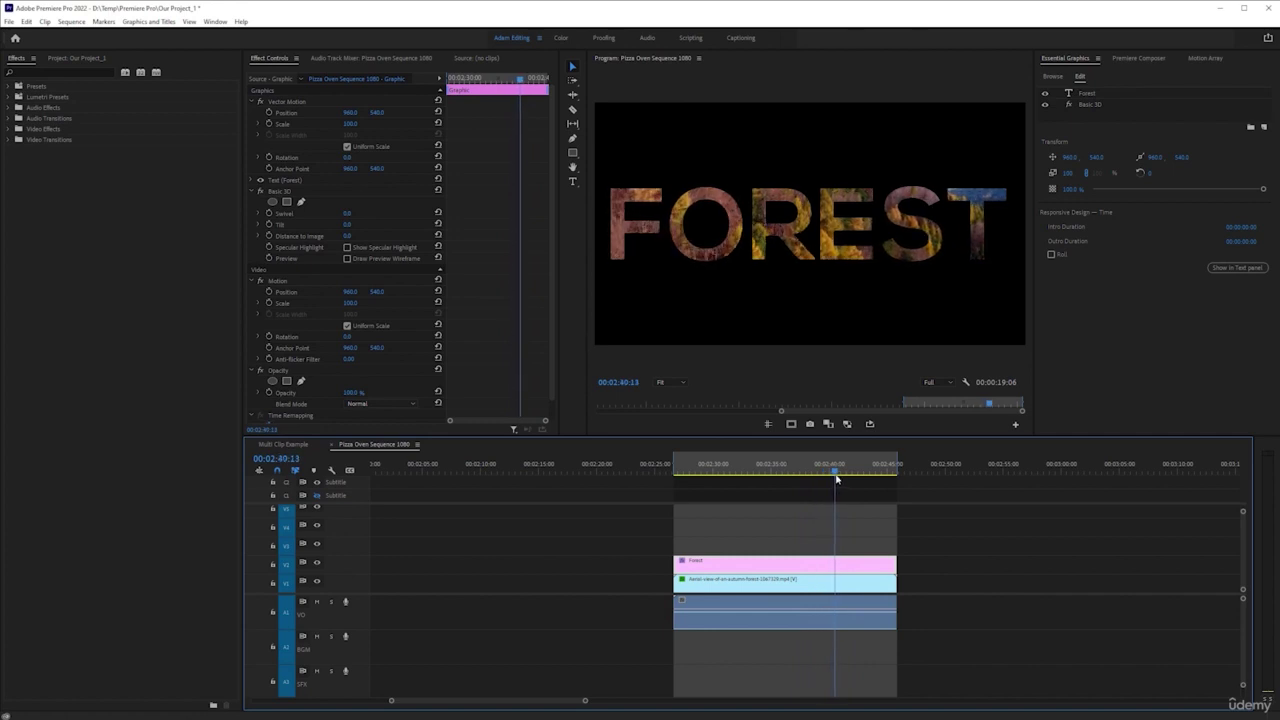
{"action": "left_click_drag", "start_coordinate": [893, 567], "coordinate": [831, 565]}
{"action": "left_click", "coordinate": [873, 549]}
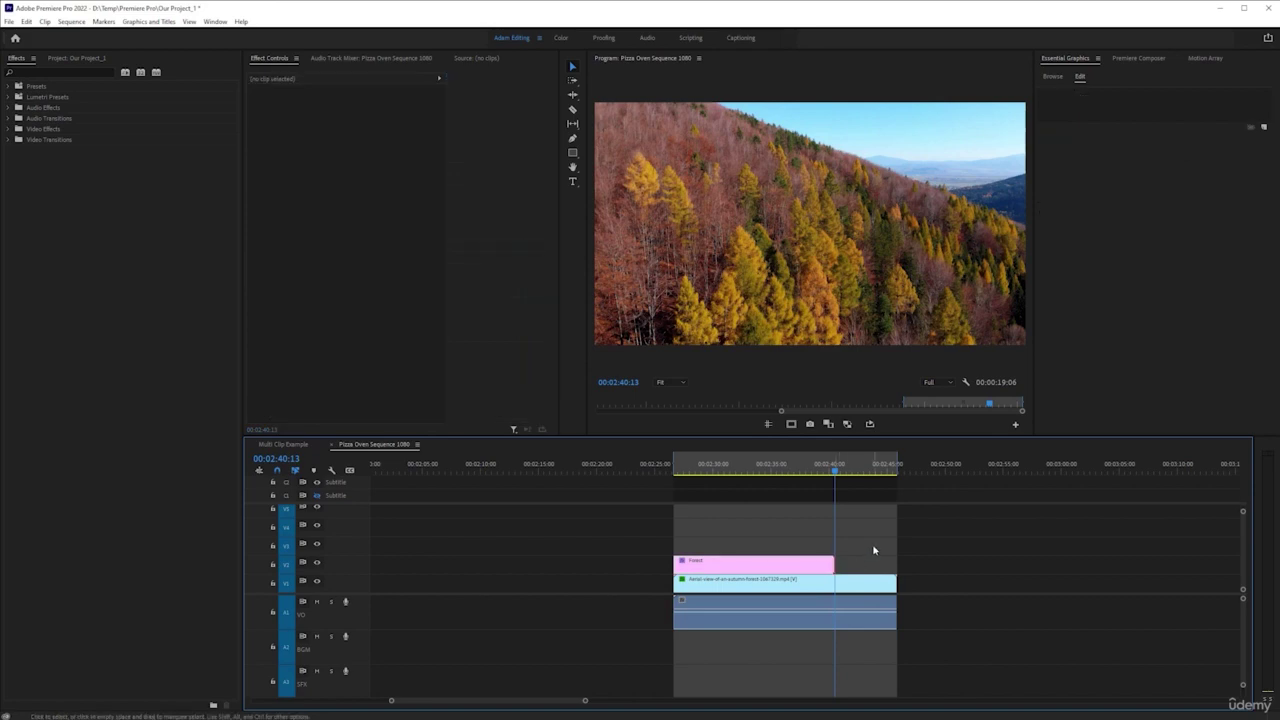
{"action": "left_click", "coordinate": [805, 476]}
{"action": "key", "text": "space"}
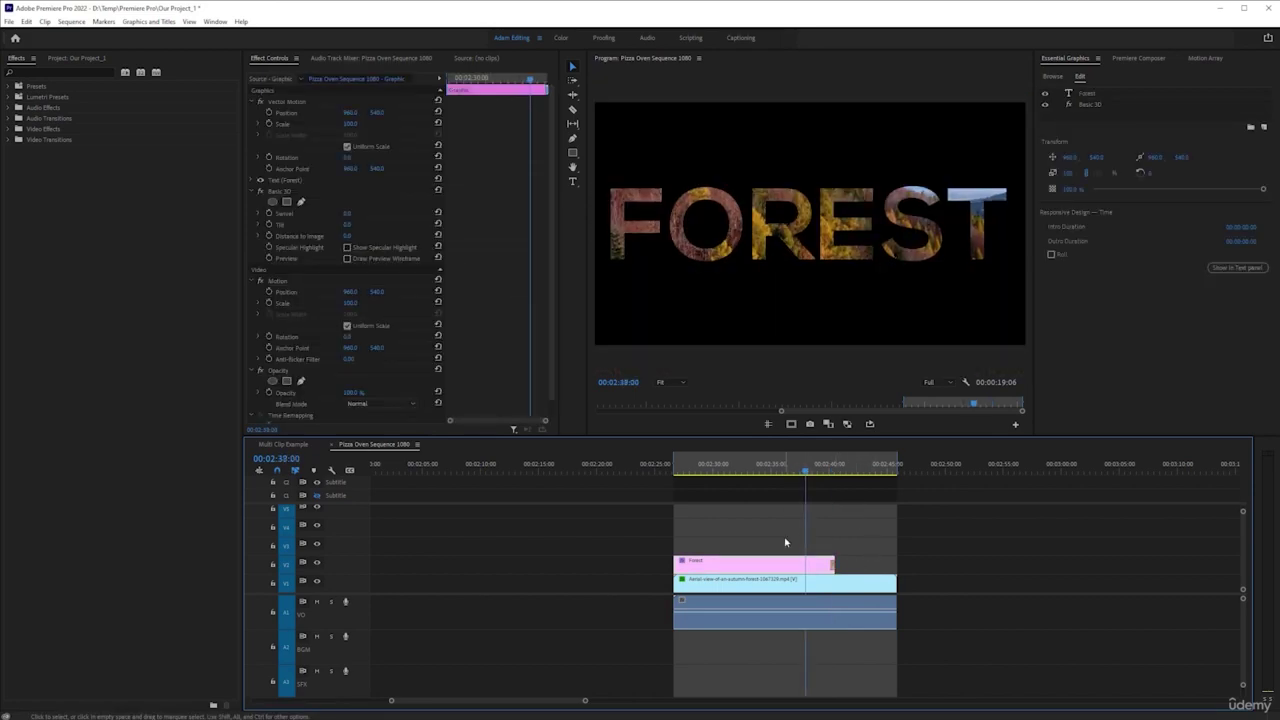
{"action": "key", "text": "equal"}
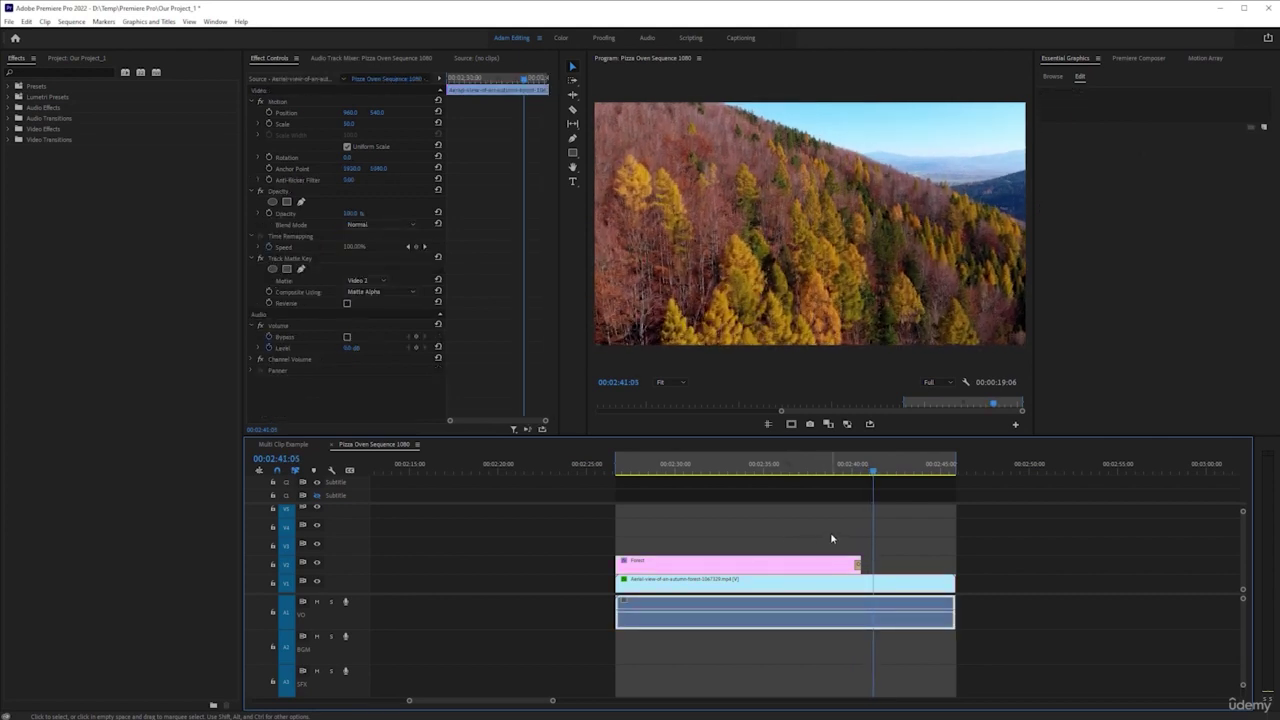
{"action": "key", "text": "ctrl+z"}
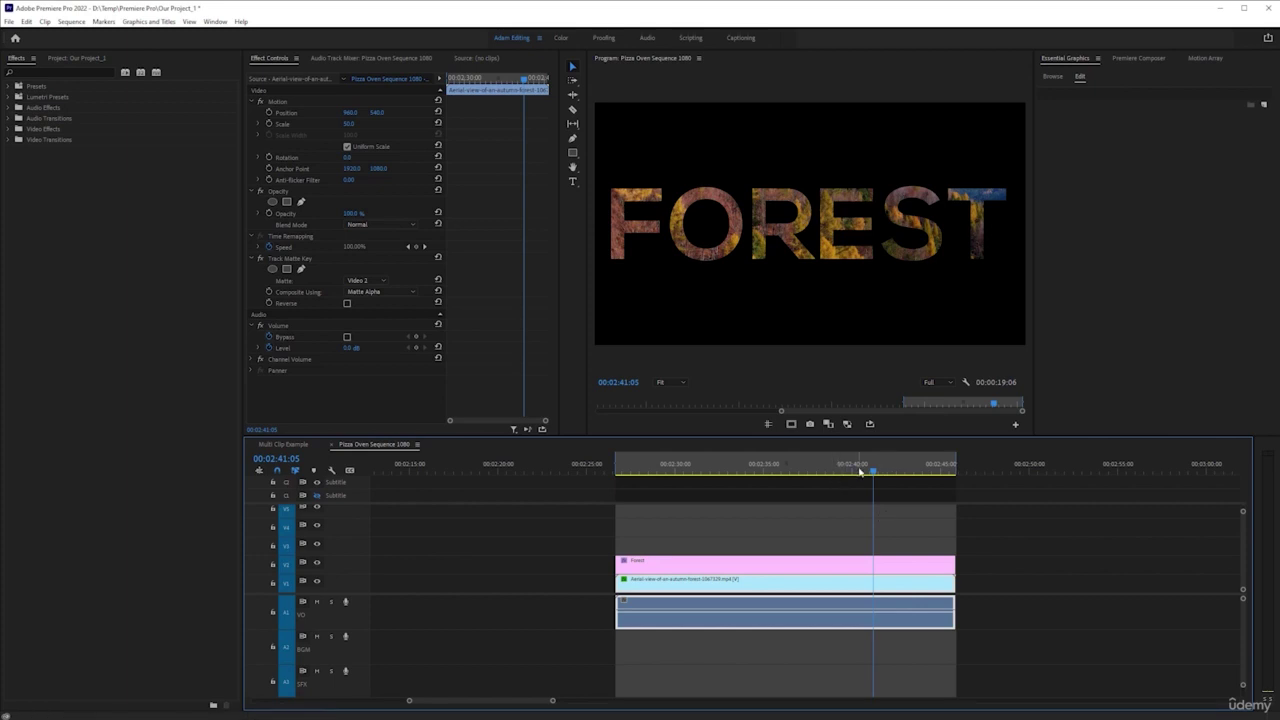
- On the Forest graphic, try changing the Basic 3D Distance to Image, undo it, and move Basic 3D above the text layer
{"action": "left_click", "coordinate": [834, 565]}
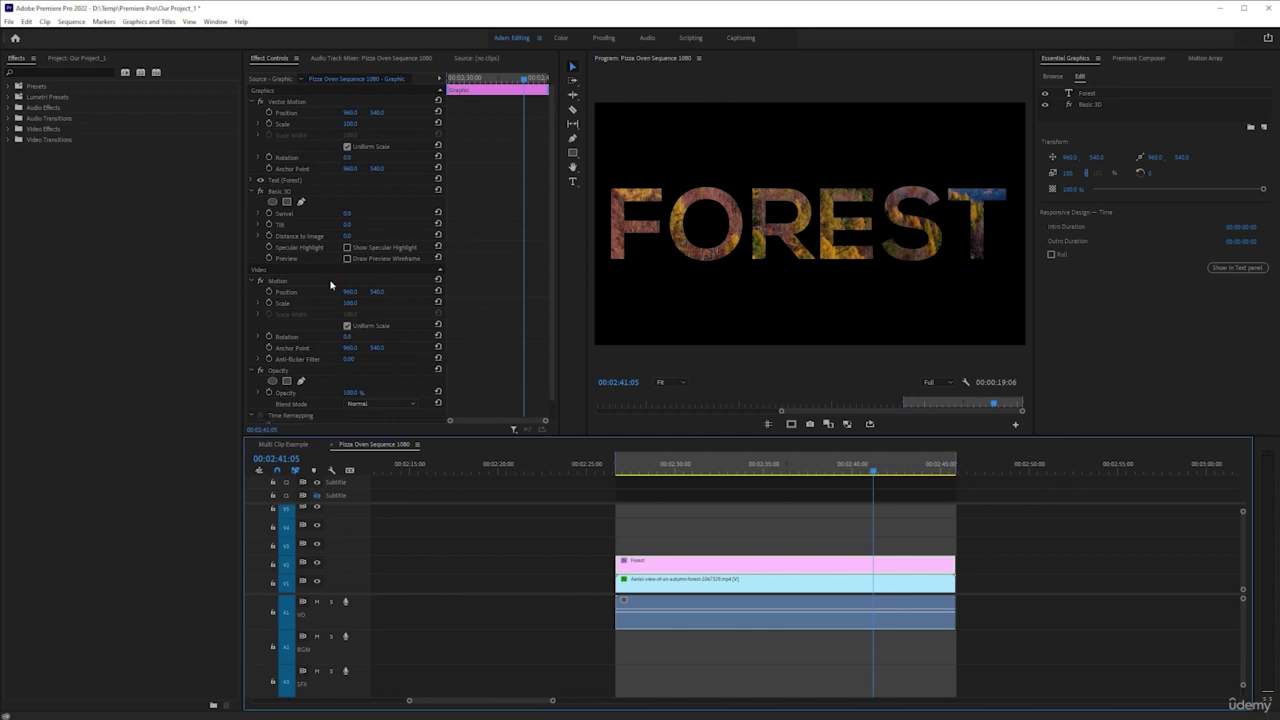
{"action": "scroll", "coordinate": [308, 303], "scroll_direction": "down", "scroll_amount": 1}
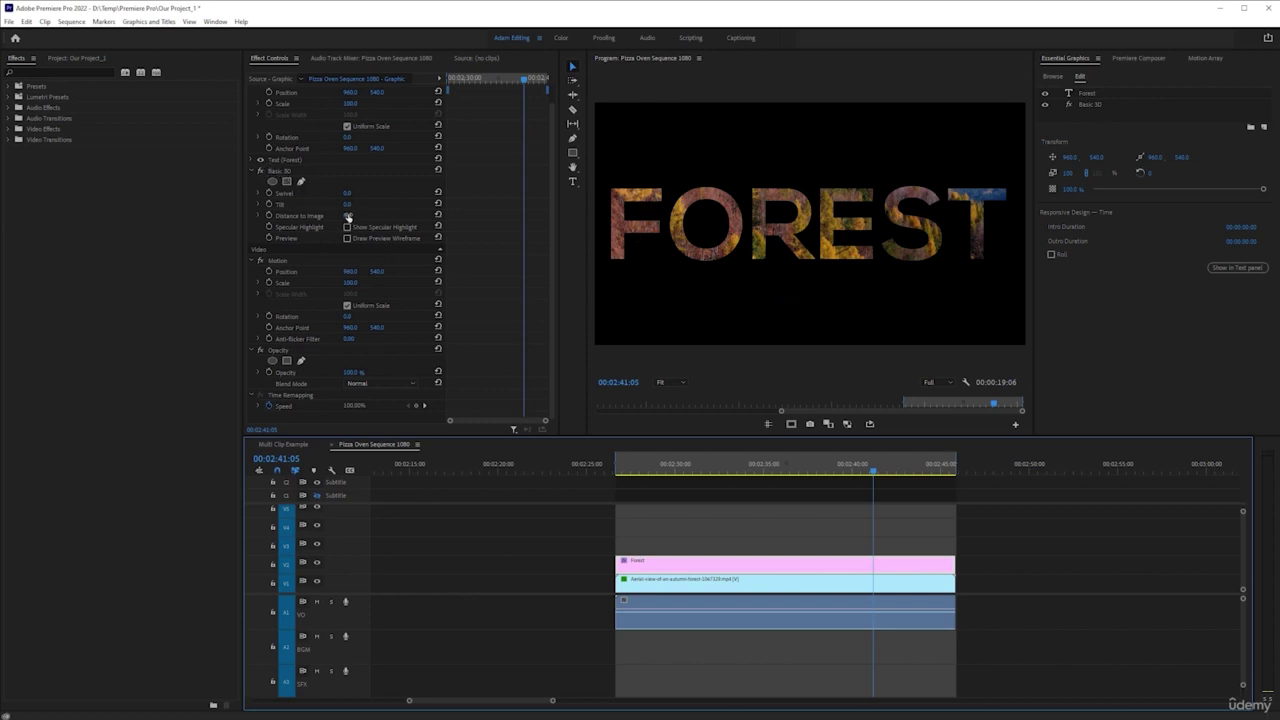
{"action": "left_click_drag", "start_coordinate": [348, 219], "coordinate": [370, 221]}
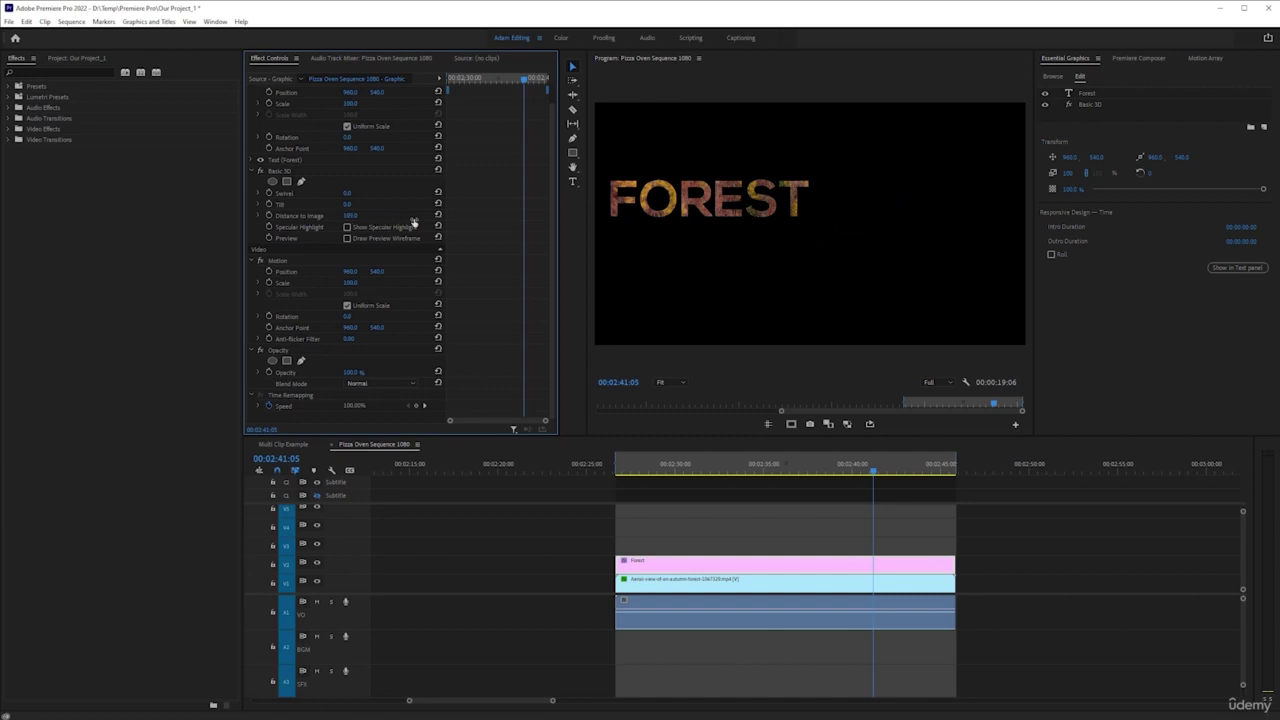
{"action": "left_click_drag", "start_coordinate": [499, 229], "coordinate": [363, 258]}
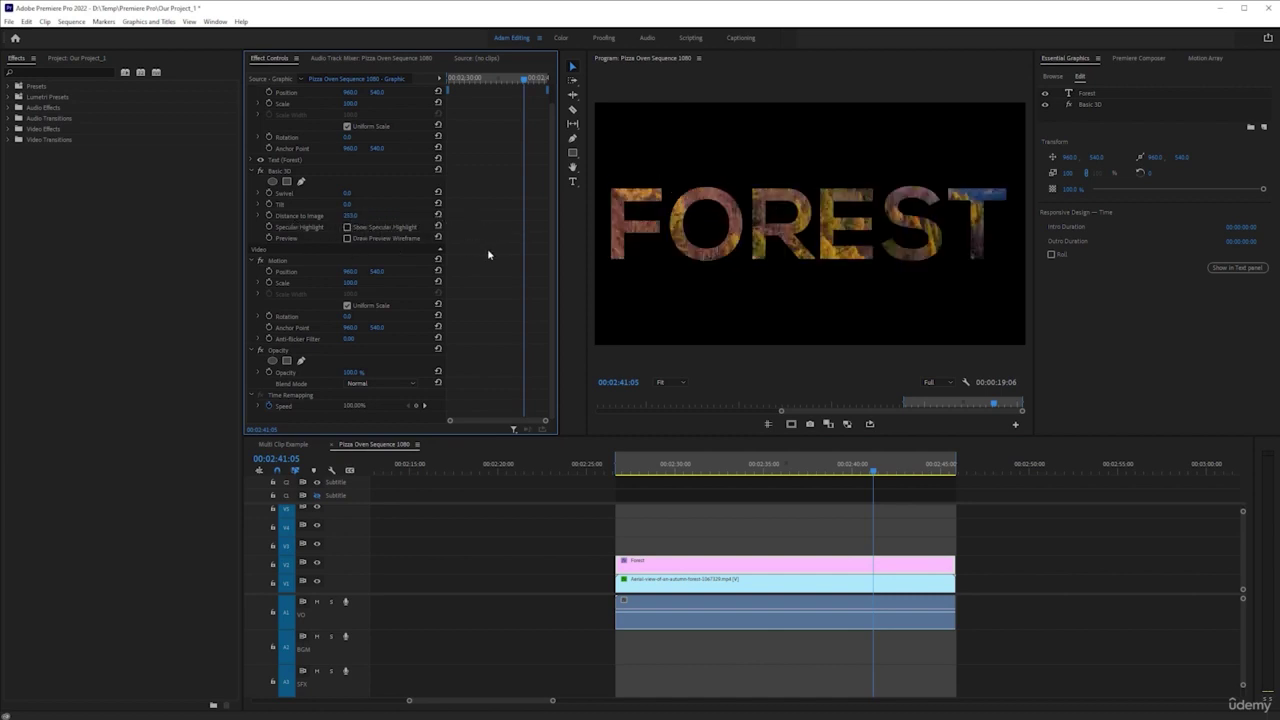
{"action": "left_click_drag", "start_coordinate": [488, 255], "coordinate": [480, 255]}
{"action": "left_click_drag", "start_coordinate": [272, 172], "coordinate": [278, 157]}
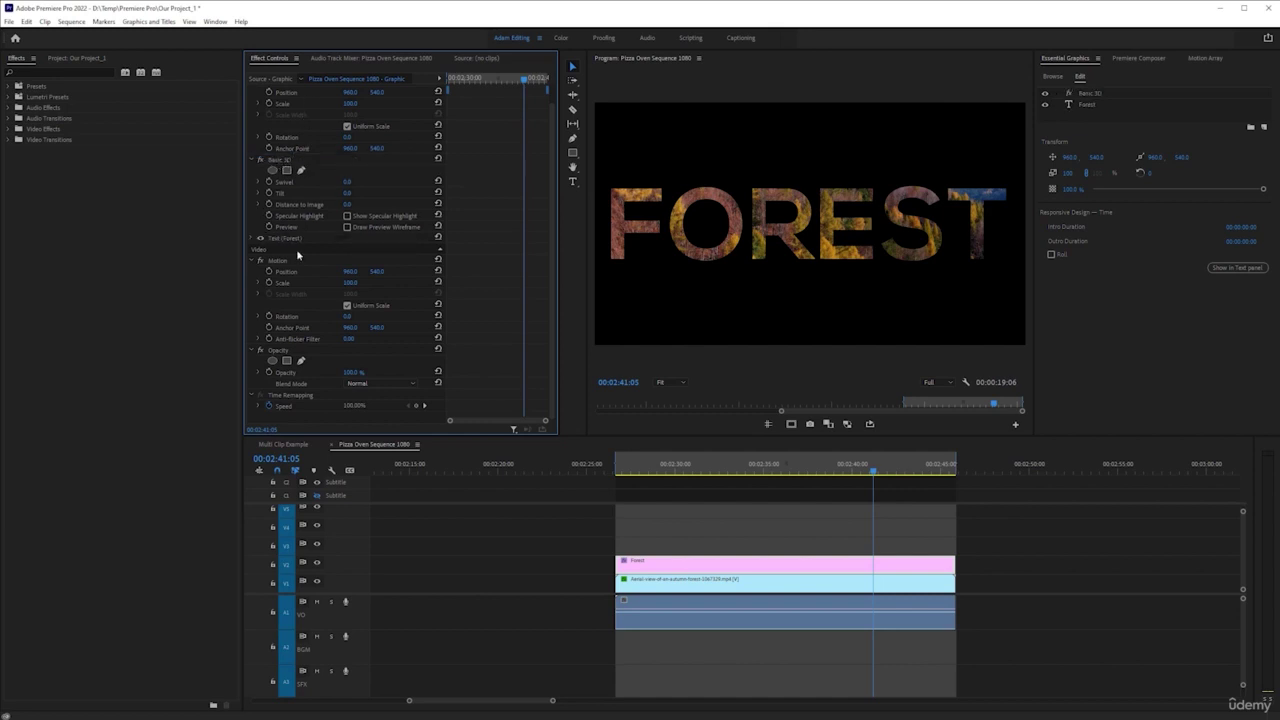
- Try pushing the Forest title away and pulling it closer with Basic 3D Distance to Image, resetting the value after each try
{"action": "left_click_drag", "start_coordinate": [349, 205], "coordinate": [473, 211]}
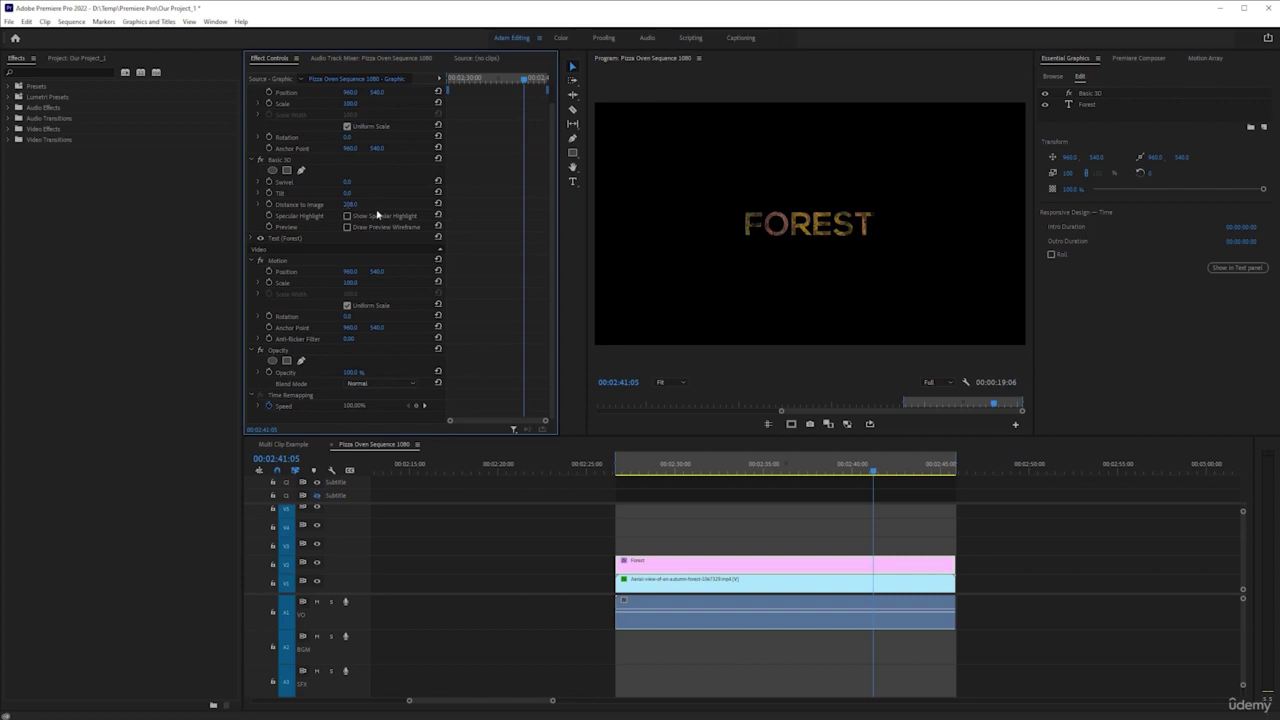
{"action": "left_click", "coordinate": [437, 204]}
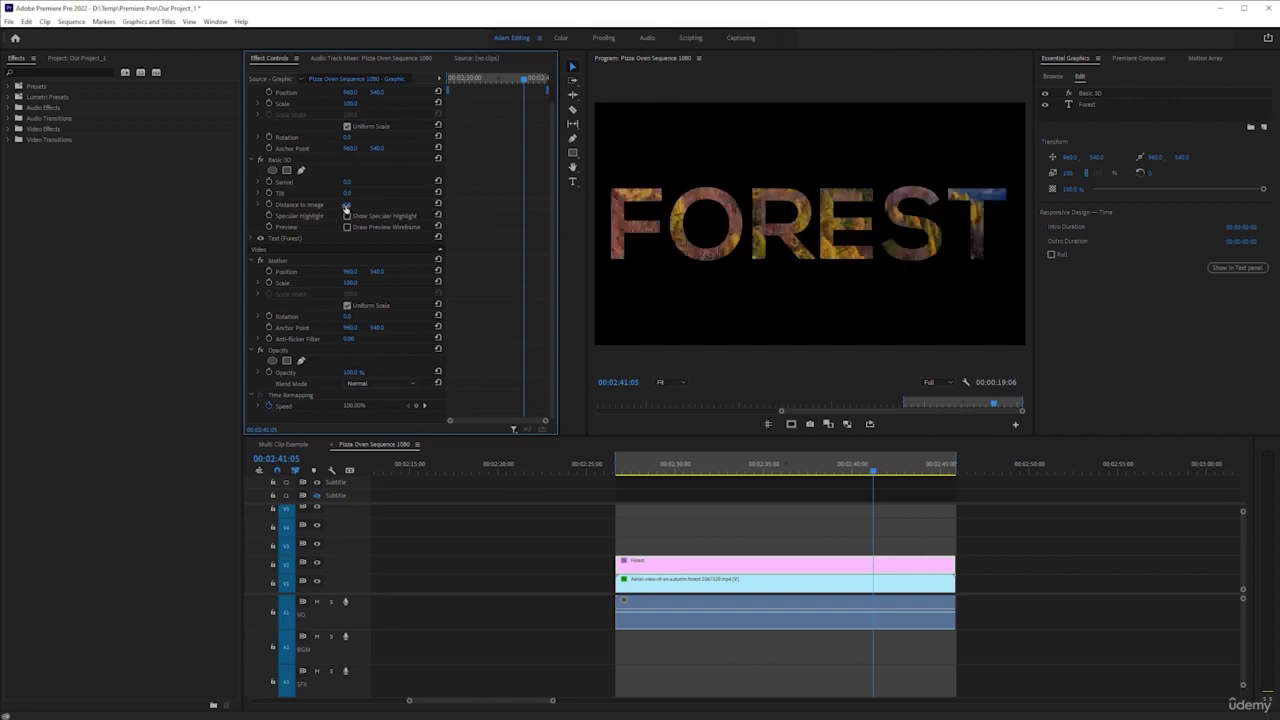
{"action": "left_click_drag", "start_coordinate": [346, 205], "coordinate": [276, 205]}
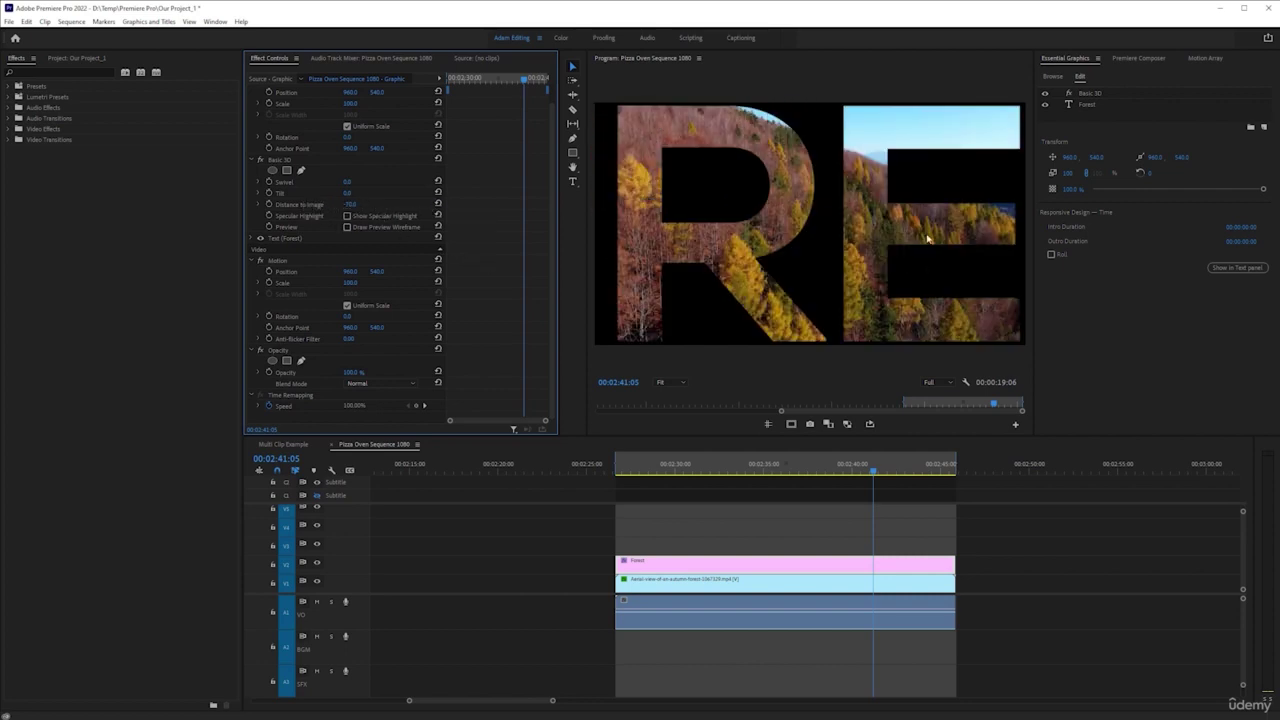
{"action": "left_click", "coordinate": [437, 204]}
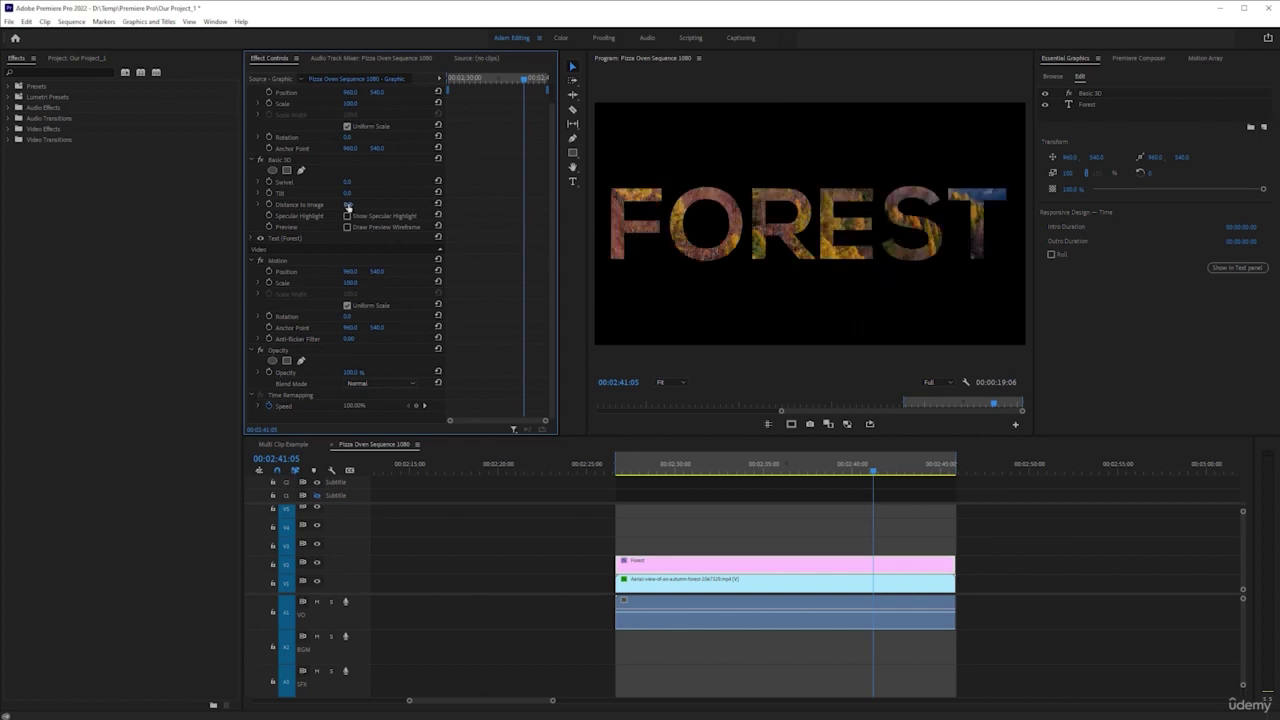
{"action": "left_click_drag", "start_coordinate": [346, 205], "coordinate": [580, 263]}
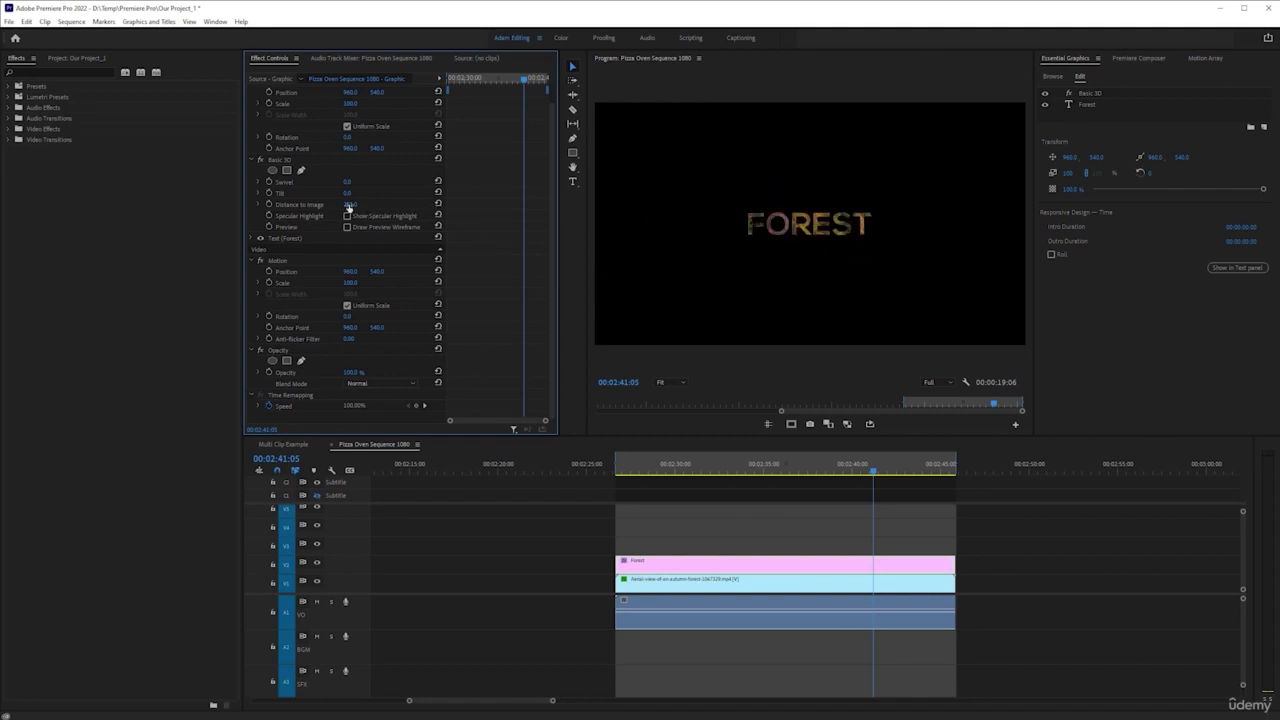
{"action": "left_click_drag", "start_coordinate": [348, 205], "coordinate": [223, 206]}
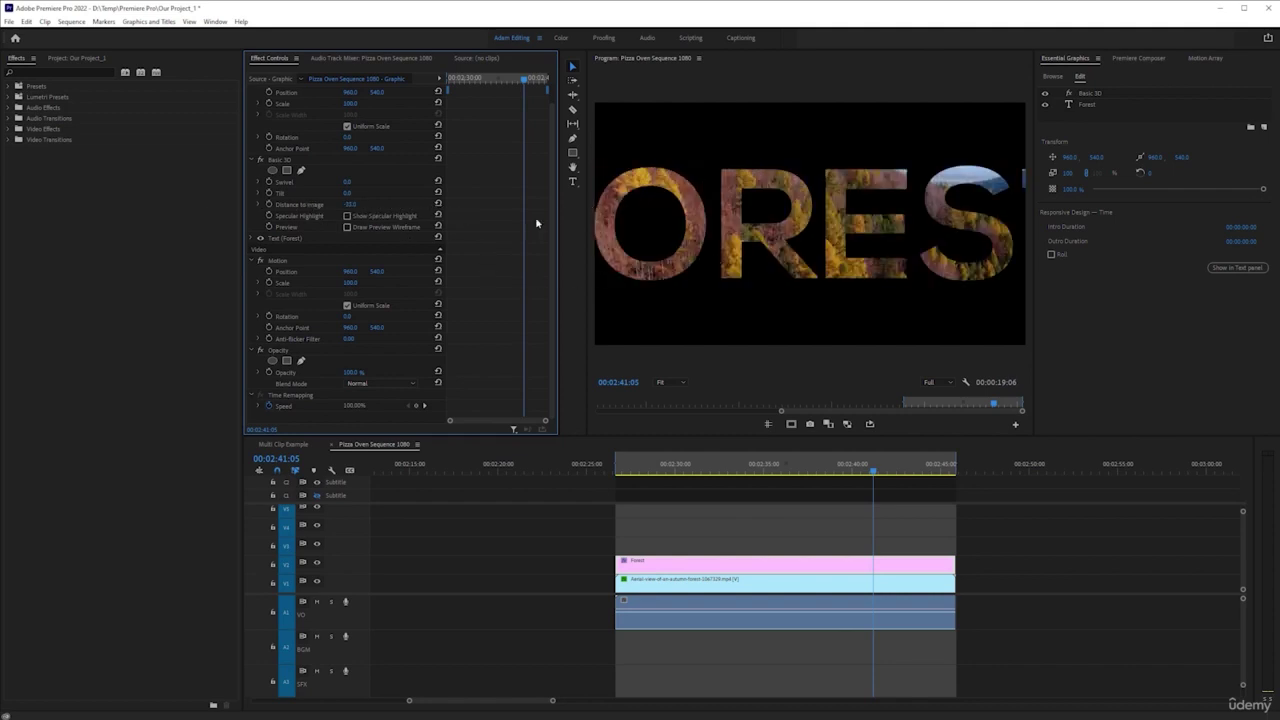
{"action": "left_click", "coordinate": [437, 205]}
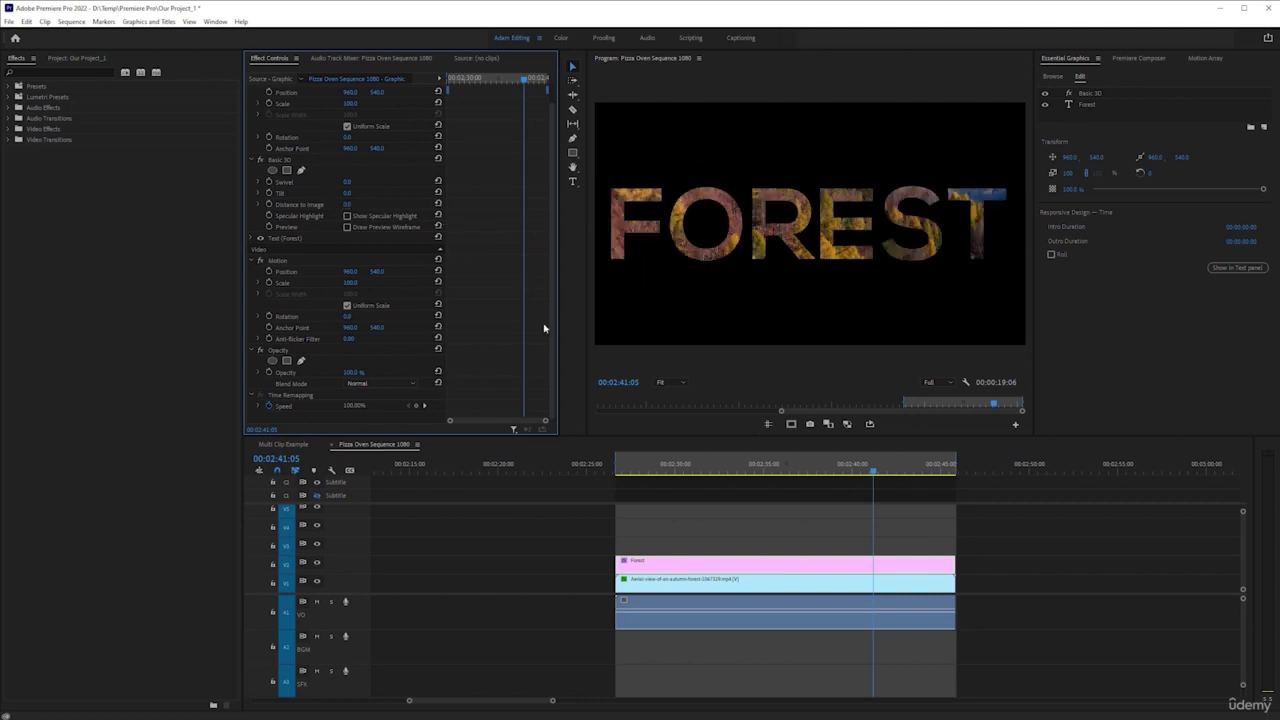
- At 00:02:39:15, try and undo moving the Forest title, and enable keyframing for Vector Motion Position and Distance to Image
{"action": "left_click_drag", "start_coordinate": [871, 471], "coordinate": [845, 471]}
{"action": "scroll", "coordinate": [443, 251], "scroll_direction": "up", "scroll_amount": 1}
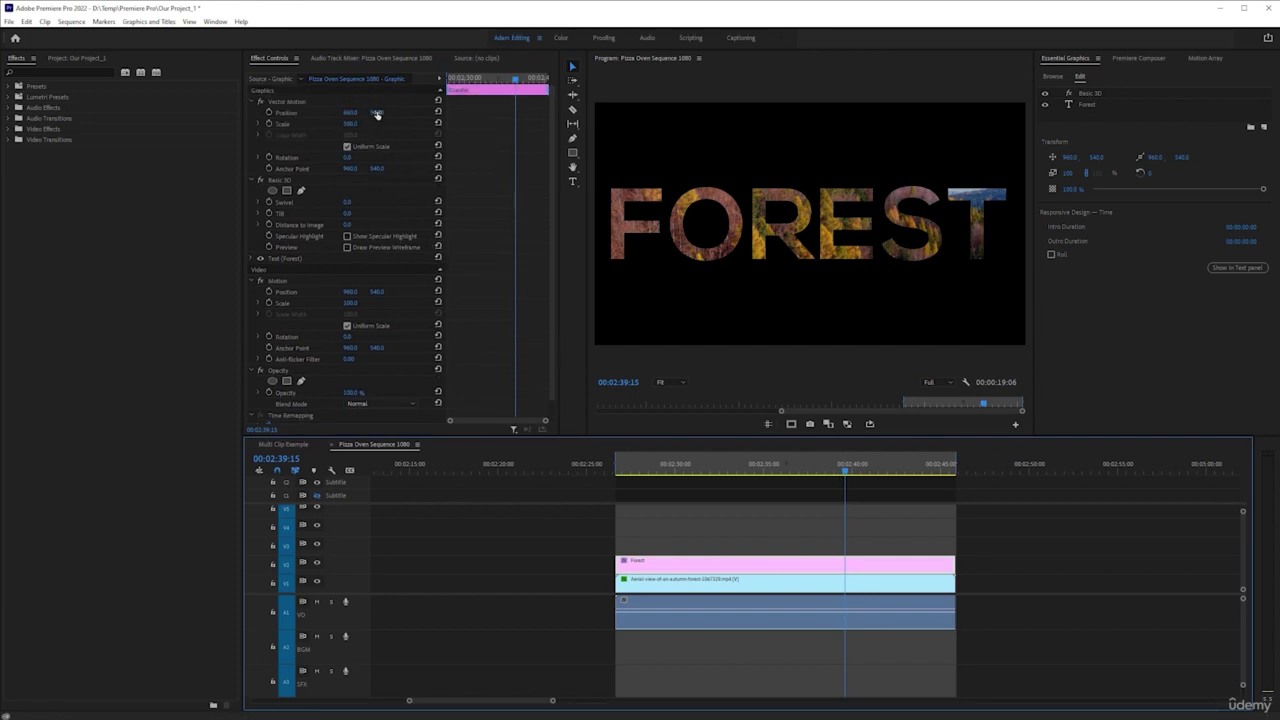
{"action": "left_click_drag", "start_coordinate": [376, 112], "coordinate": [237, 110]}
{"action": "key", "text": "ctrl+z"}
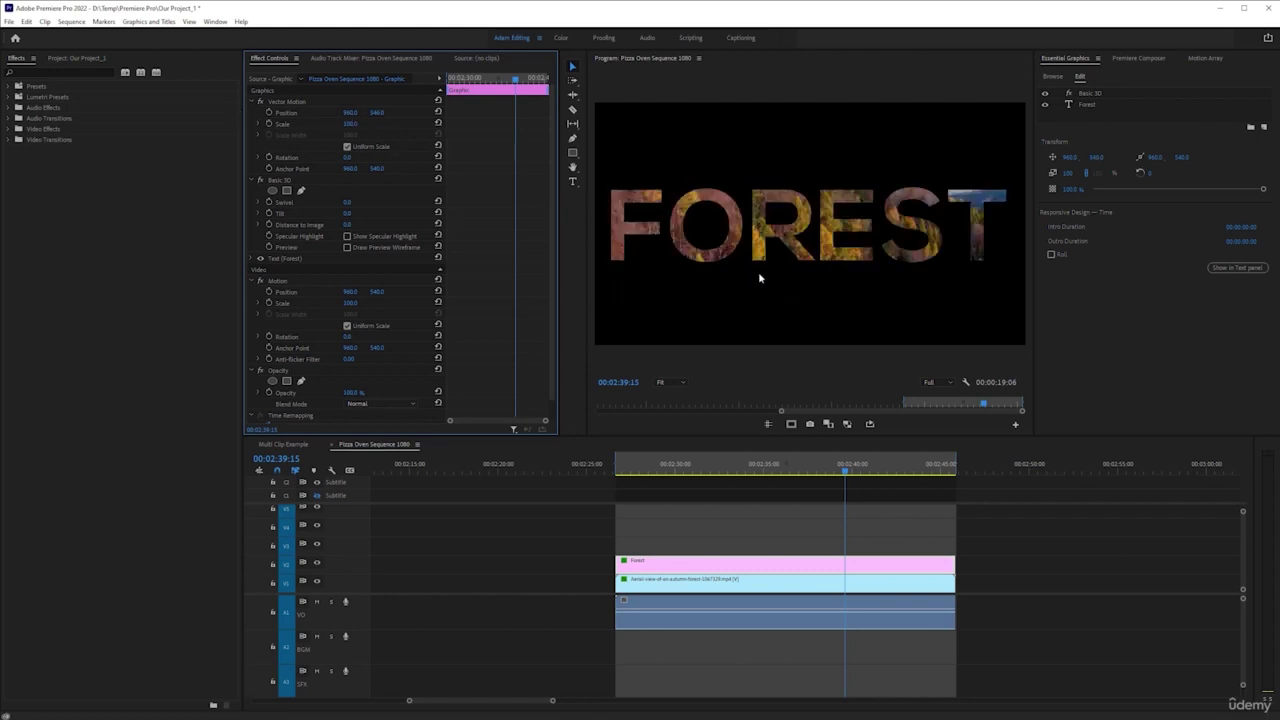
{"action": "left_click_drag", "start_coordinate": [759, 278], "coordinate": [779, 298]}
{"action": "key", "text": "ctrl+z"}
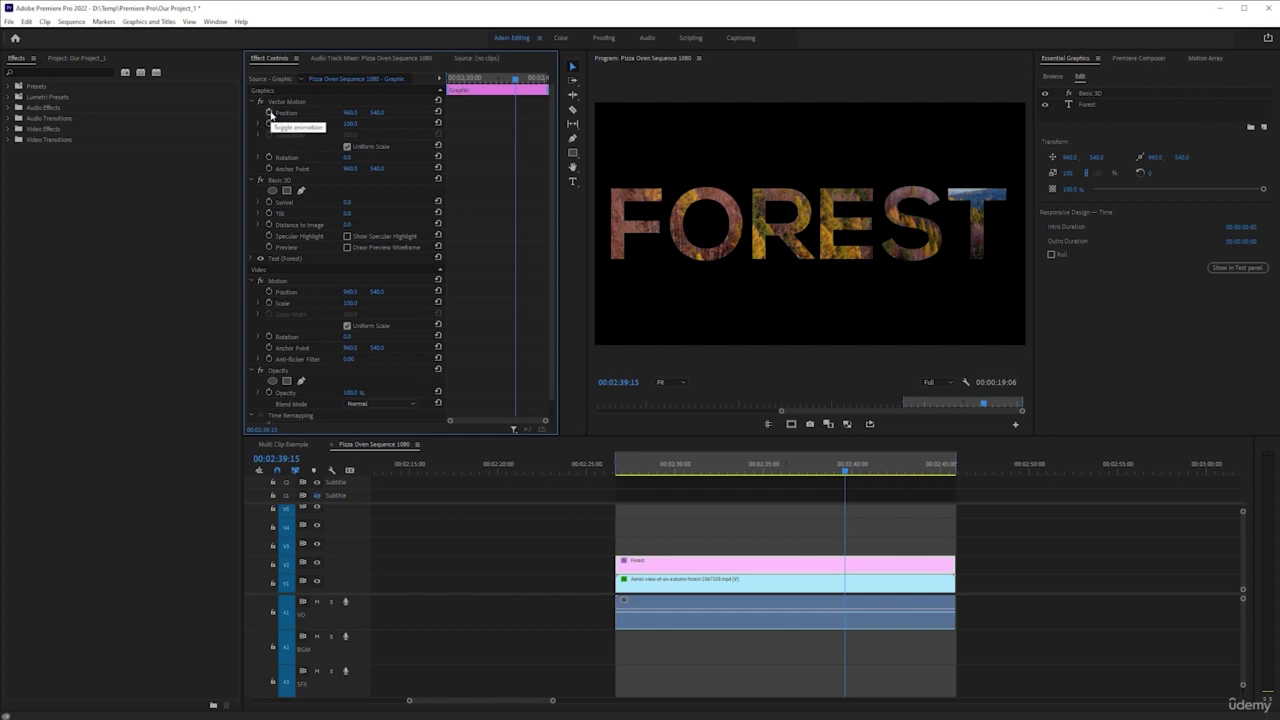
{"action": "left_click", "coordinate": [269, 113]}
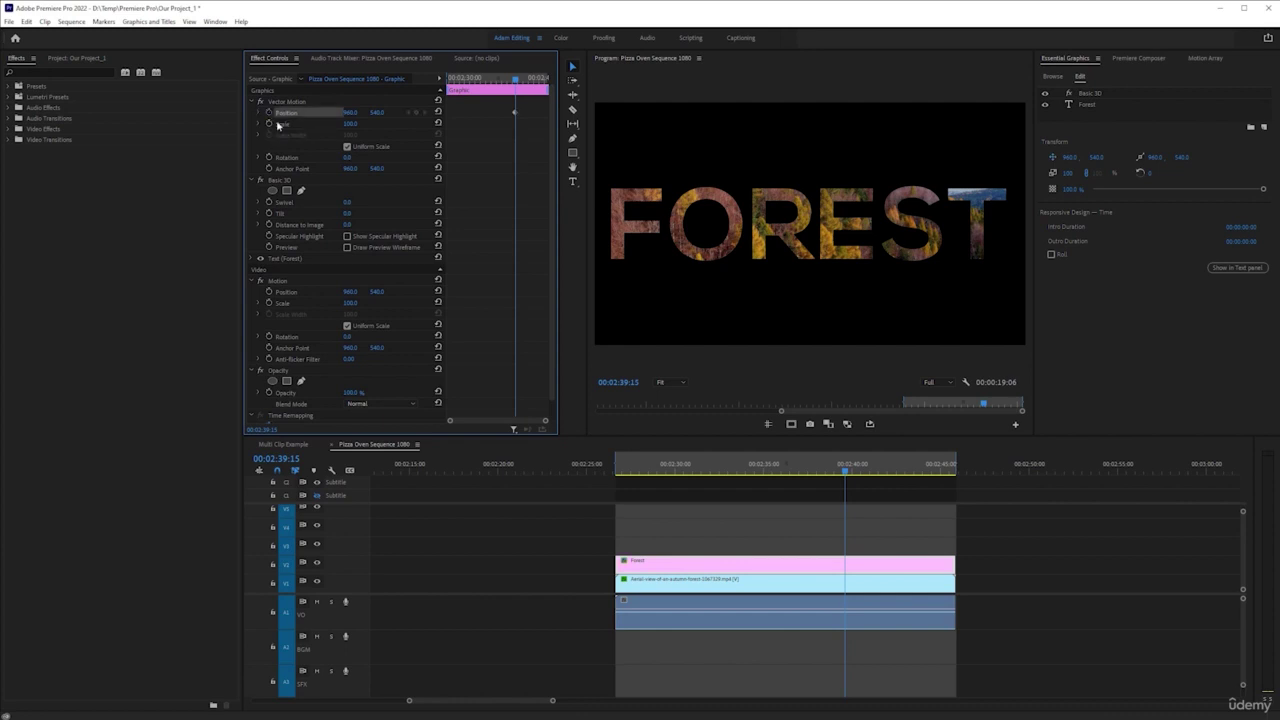
{"action": "left_click", "coordinate": [269, 224]}
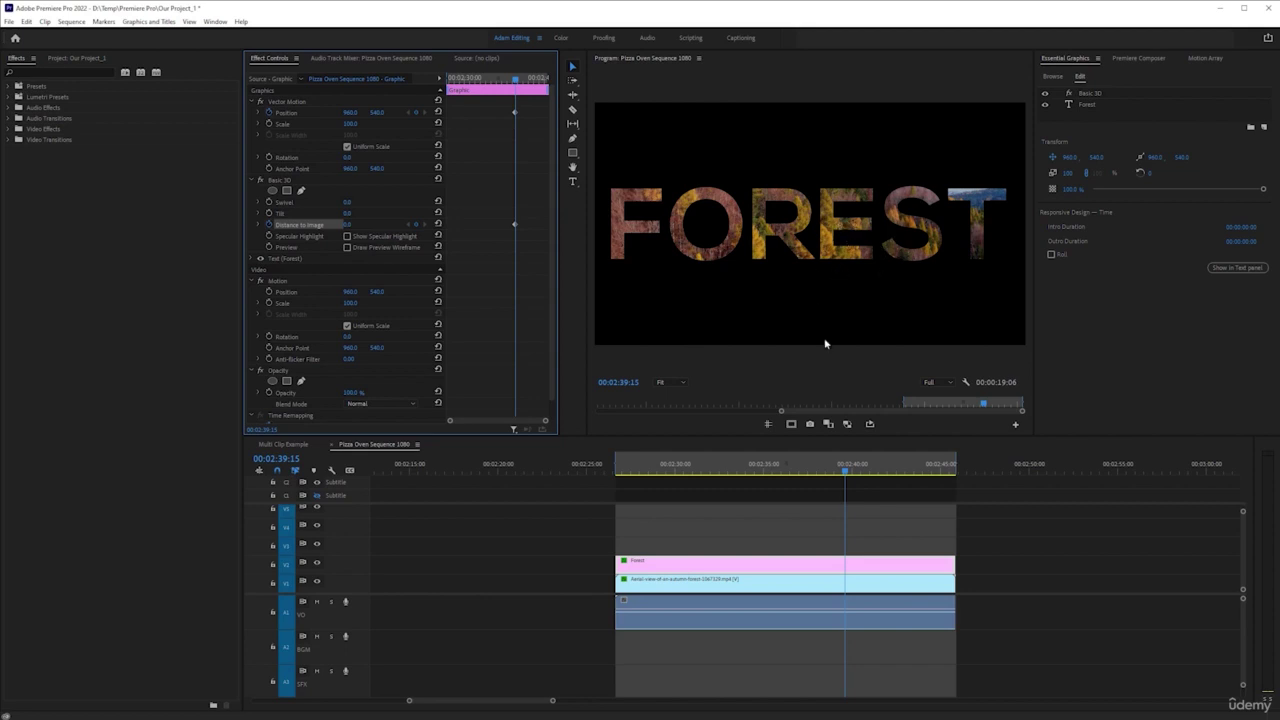
- Move the playhead to 00:02:41:18, try a Distance to Image of -100.0 there, and undo it
{"action": "left_click_drag", "start_coordinate": [846, 472], "coordinate": [883, 474]}
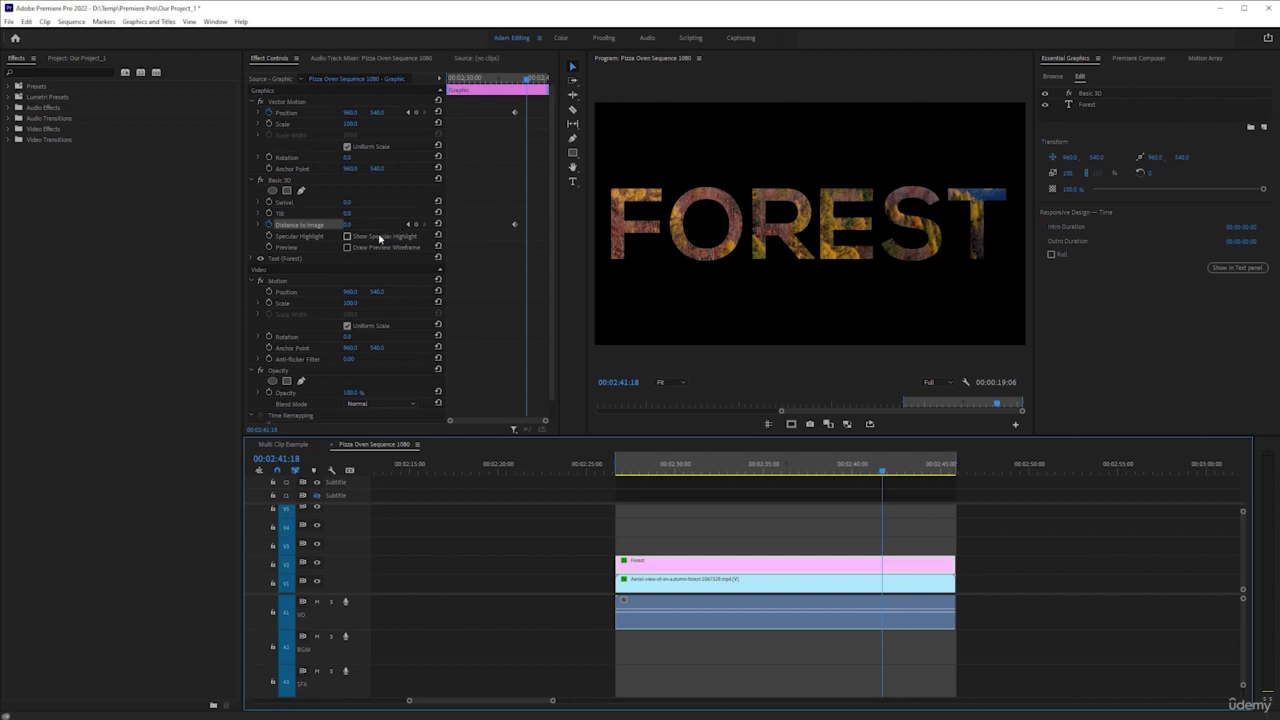
{"action": "mouse_move", "coordinate": [347, 226]}
{"action": "left_mouse_down"}
{"action": "mouse_move", "coordinate": [279, 224]}
{"action": "mouse_move", "coordinate": [360, 224]}
{"action": "left_mouse_up"}
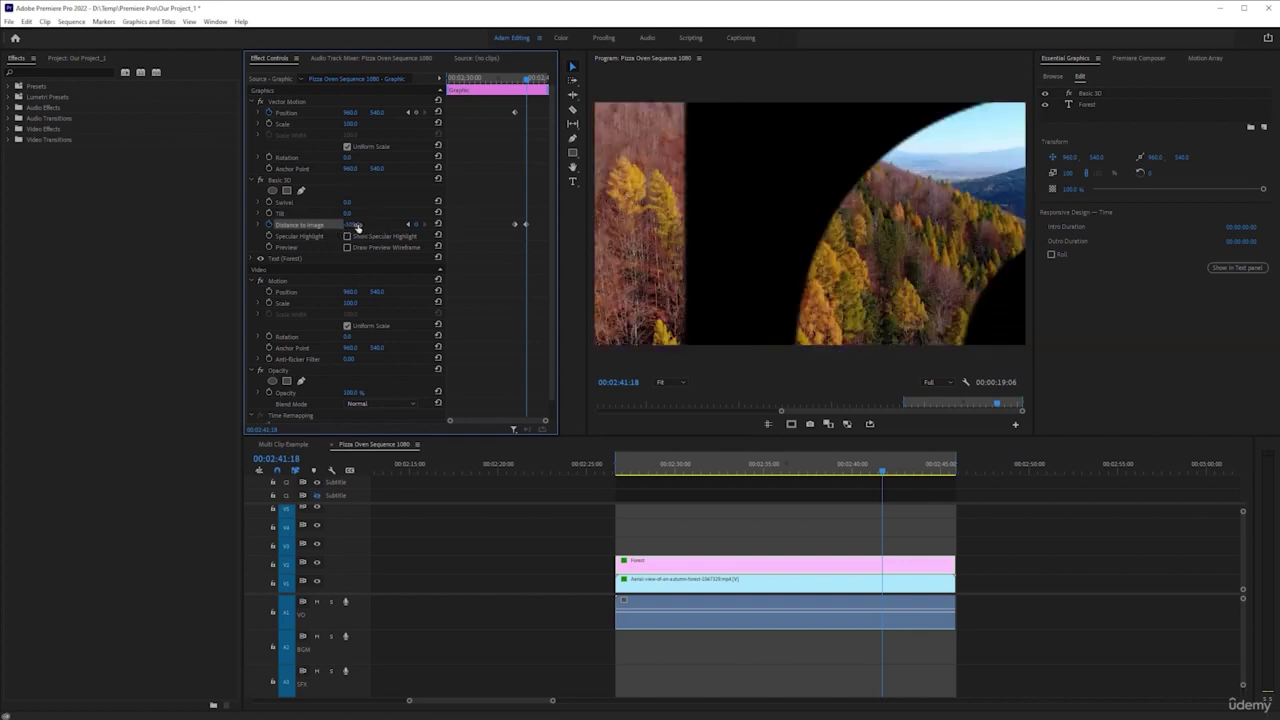
{"action": "left_click", "coordinate": [358, 225]}
{"action": "key", "text": "Return"}
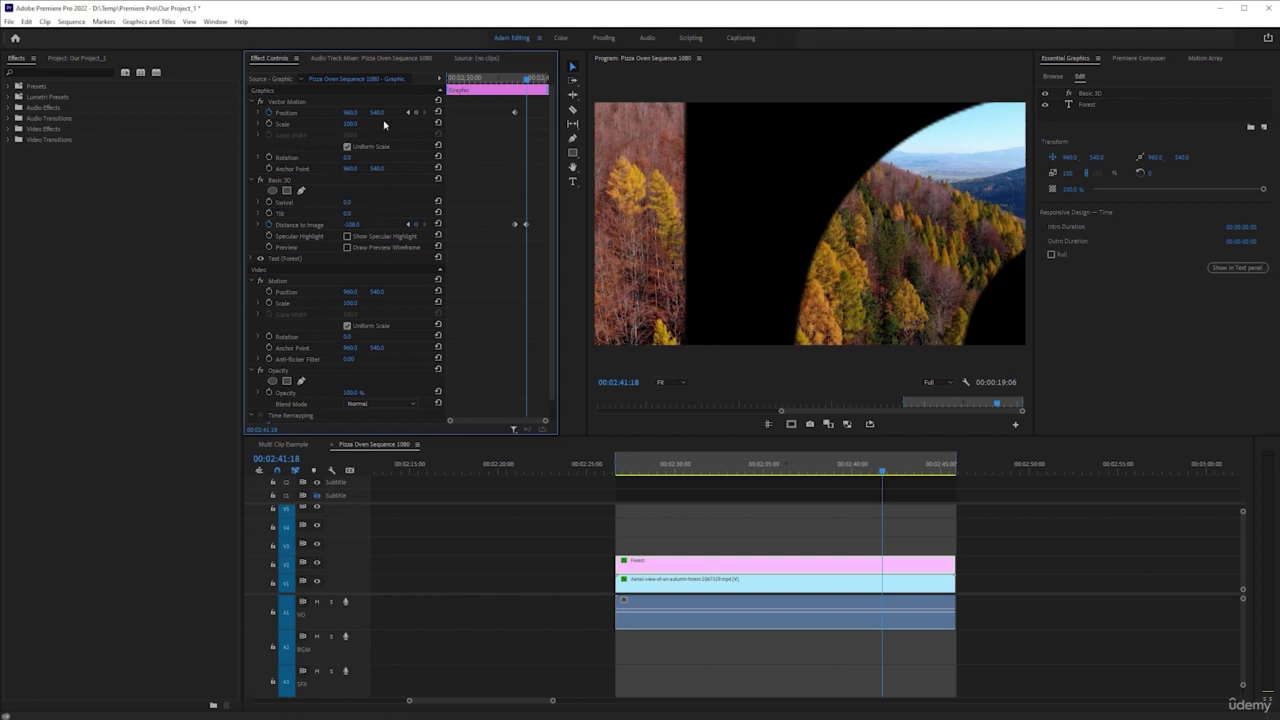
{"action": "key", "text": "ctrl+z"}
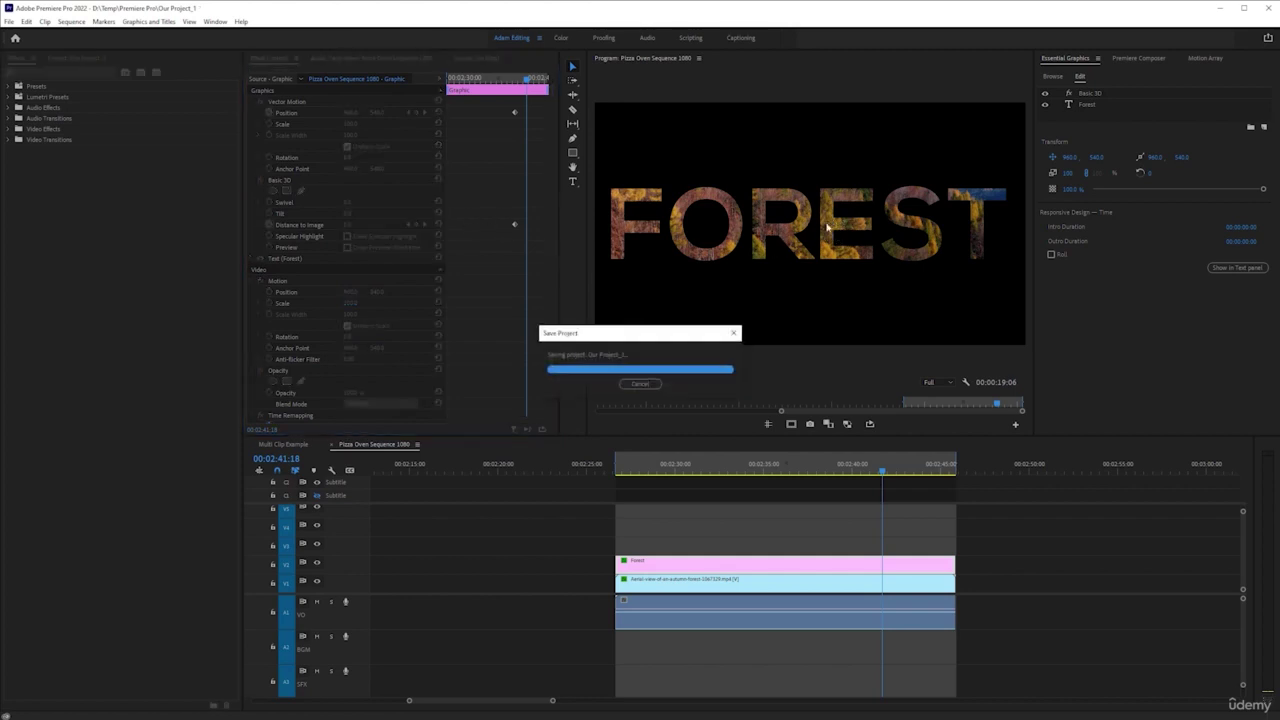
- At 00:02:41:18, bring the Forest title closer and set its horizontal Position to 877.0 so a letter's fill covers the frame
{"action": "left_click_drag", "start_coordinate": [348, 225], "coordinate": [370, 229]}
{"action": "left_click_drag", "start_coordinate": [450, 245], "coordinate": [357, 225]}
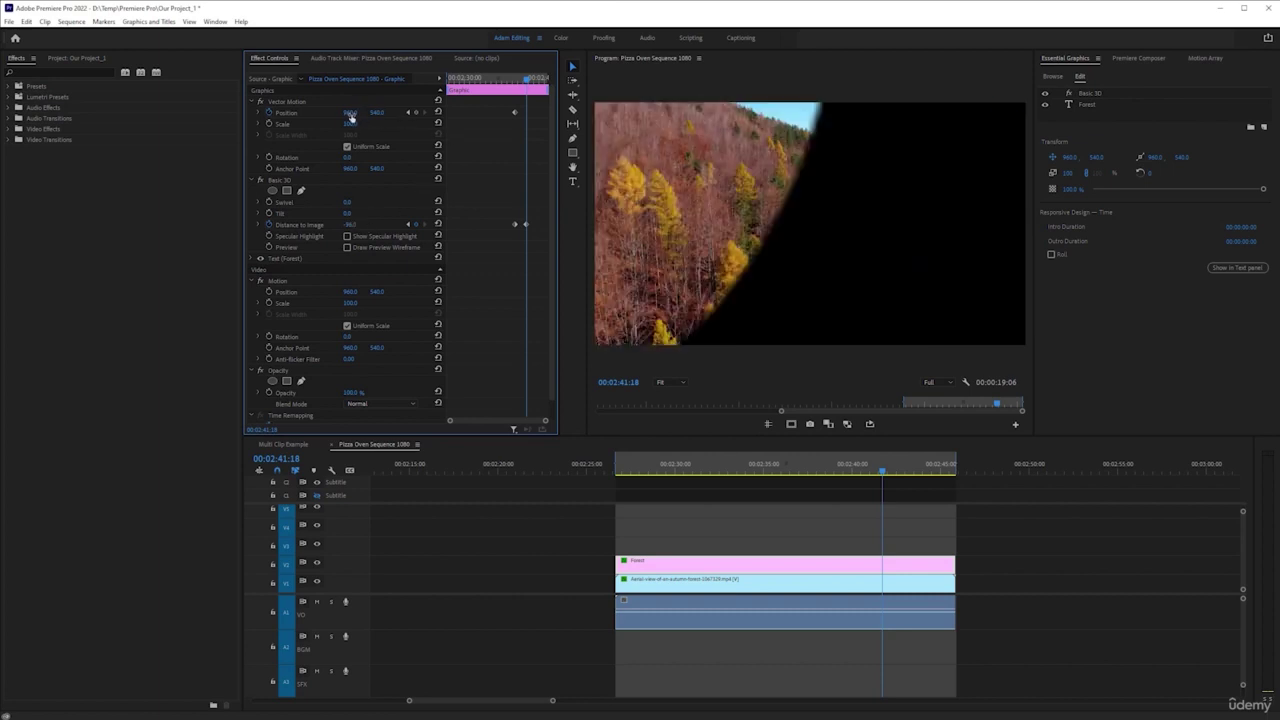
{"action": "mouse_move", "coordinate": [353, 116]}
{"action": "left_mouse_down"}
{"action": "mouse_move", "coordinate": [443, 117]}
{"action": "mouse_move", "coordinate": [359, 114]}
{"action": "left_mouse_up"}
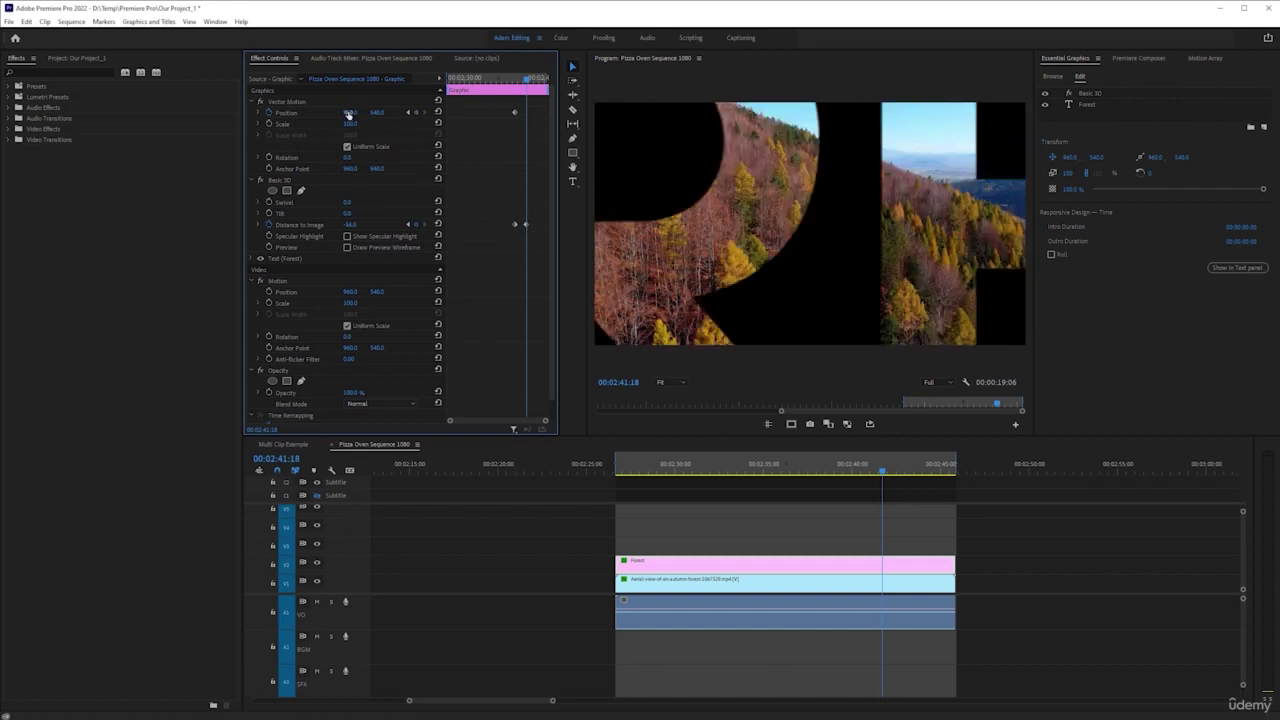
{"action": "mouse_move", "coordinate": [348, 114]}
{"action": "left_mouse_down"}
{"action": "mouse_move", "coordinate": [316, 116]}
{"action": "mouse_move", "coordinate": [350, 114]}
{"action": "left_mouse_up"}
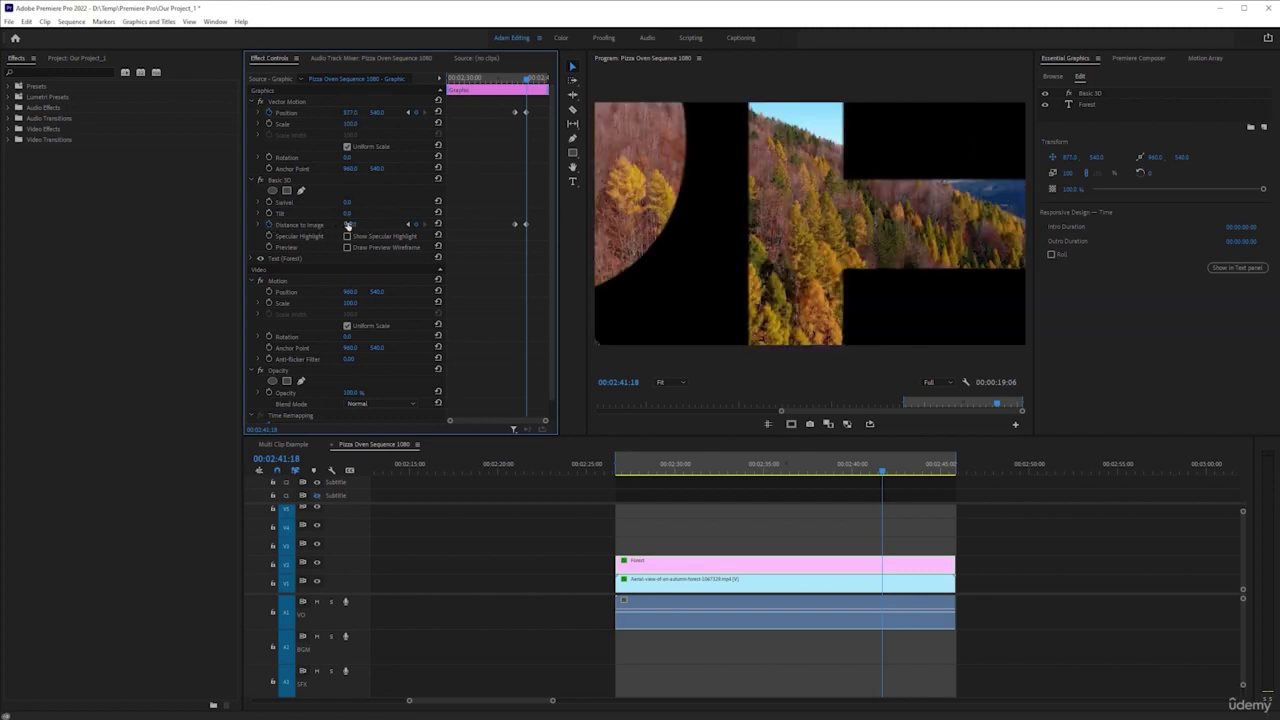
{"action": "left_click_drag", "start_coordinate": [343, 226], "coordinate": [310, 229]}
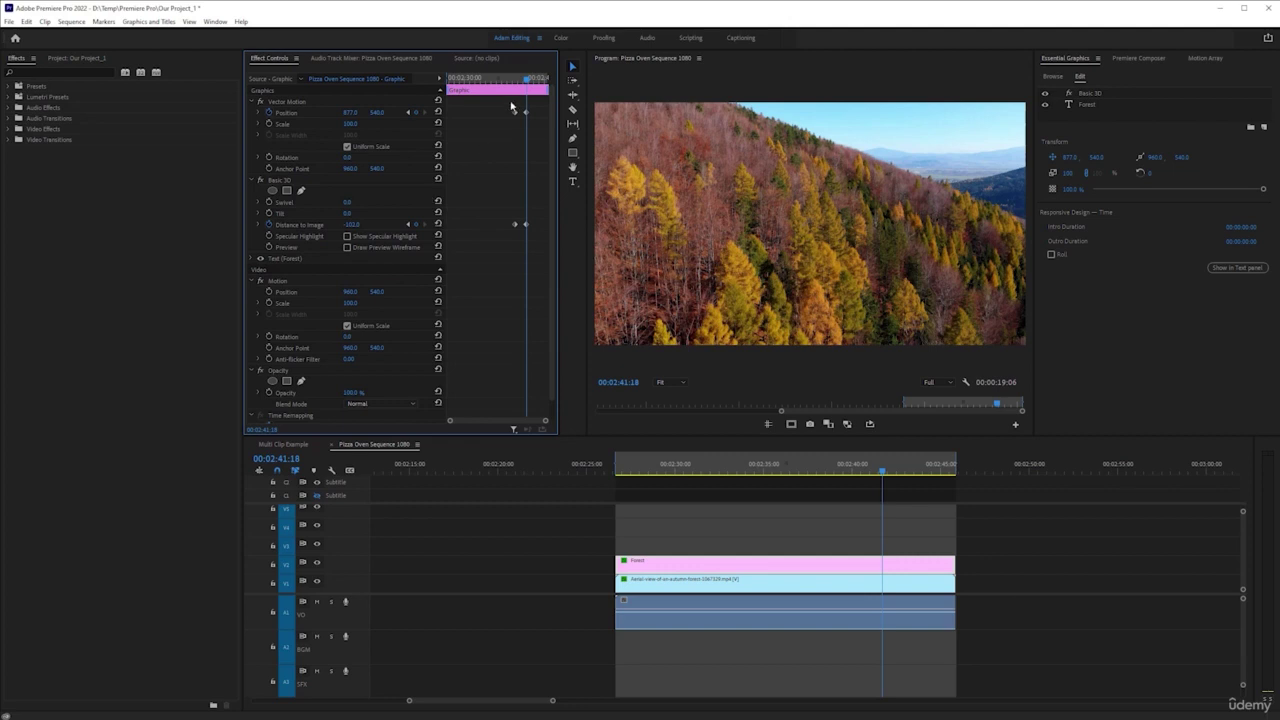
- Fine-tune the Distance to Image keyframe at 00:02:41:18 to about -96 so the footage just fills the frame
{"action": "left_click", "coordinate": [355, 225]}
{"action": "key", "text": "BackSpace"}
{"action": "key", "text": "Return"}
{"action": "left_click", "coordinate": [353, 224]}
{"action": "key", "text": "Return"}
{"action": "left_click", "coordinate": [353, 225]}
{"action": "key", "text": "Return"}
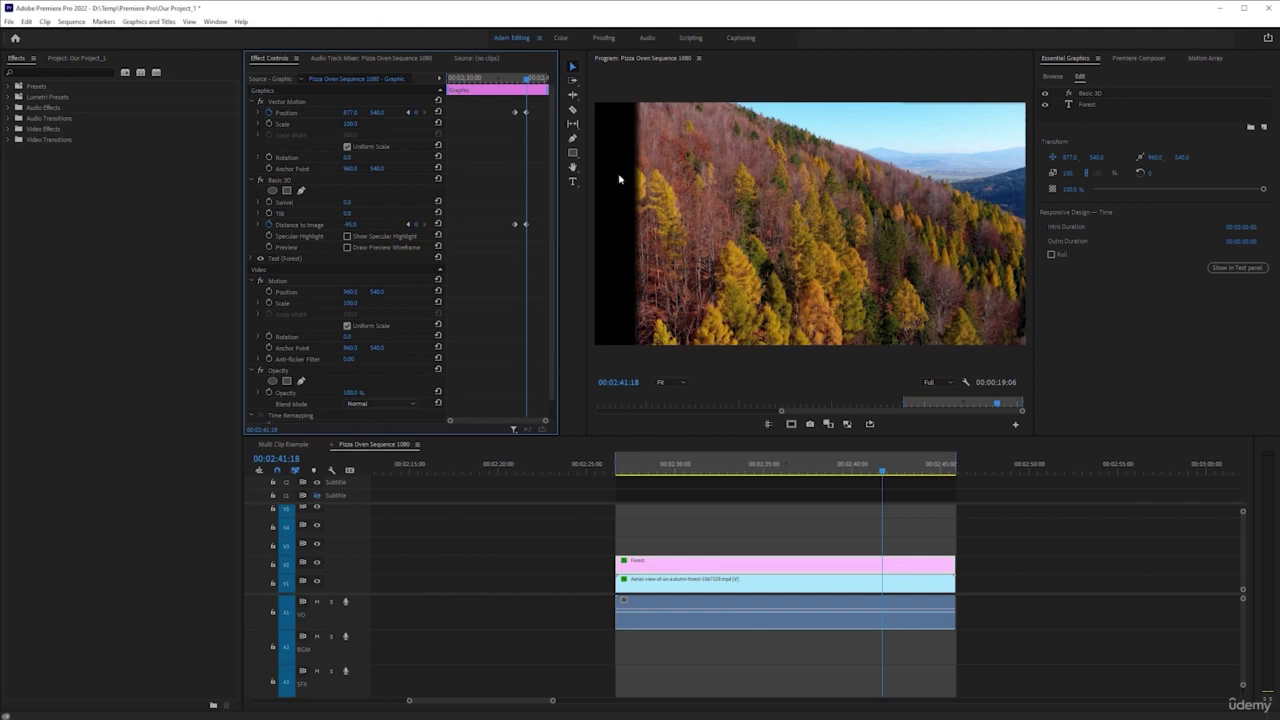
{"action": "left_click", "coordinate": [352, 226]}
{"action": "key", "text": "BackSpace"}
{"action": "type", "text": "-90"}
{"action": "key", "text": "Return"}
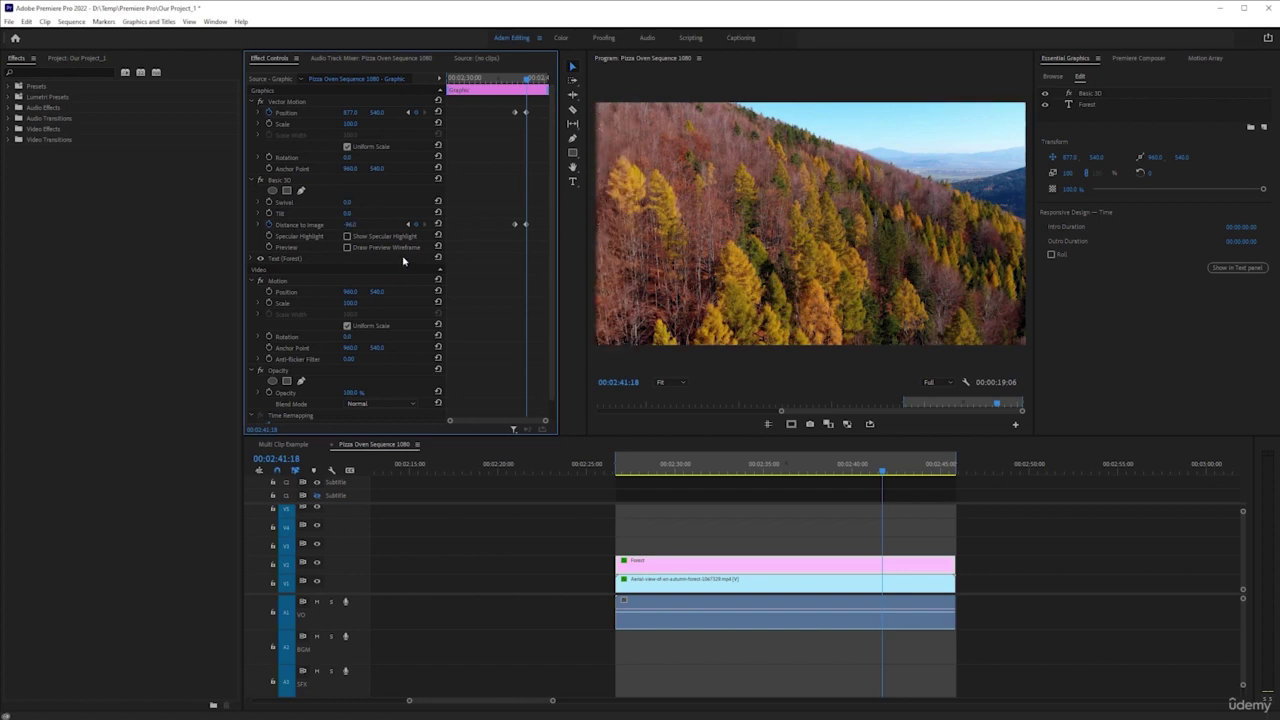
{"action": "left_click", "coordinate": [352, 226]}
{"action": "key", "text": "Return"}
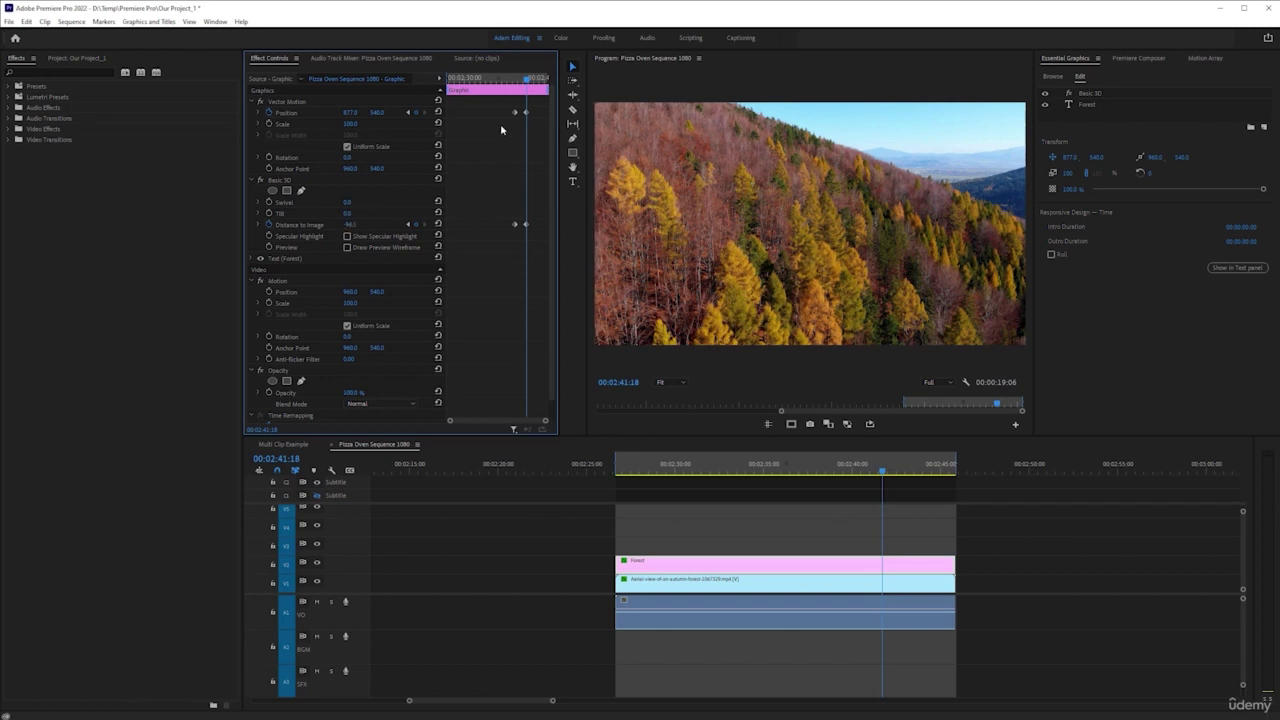
- Apply Ease Out to the first Position and Distance to Image keyframes and Ease In to the last ones, and play the reveal
{"action": "left_click_drag", "start_coordinate": [524, 108], "coordinate": [517, 230]}
{"action": "right_click", "coordinate": [517, 230]}
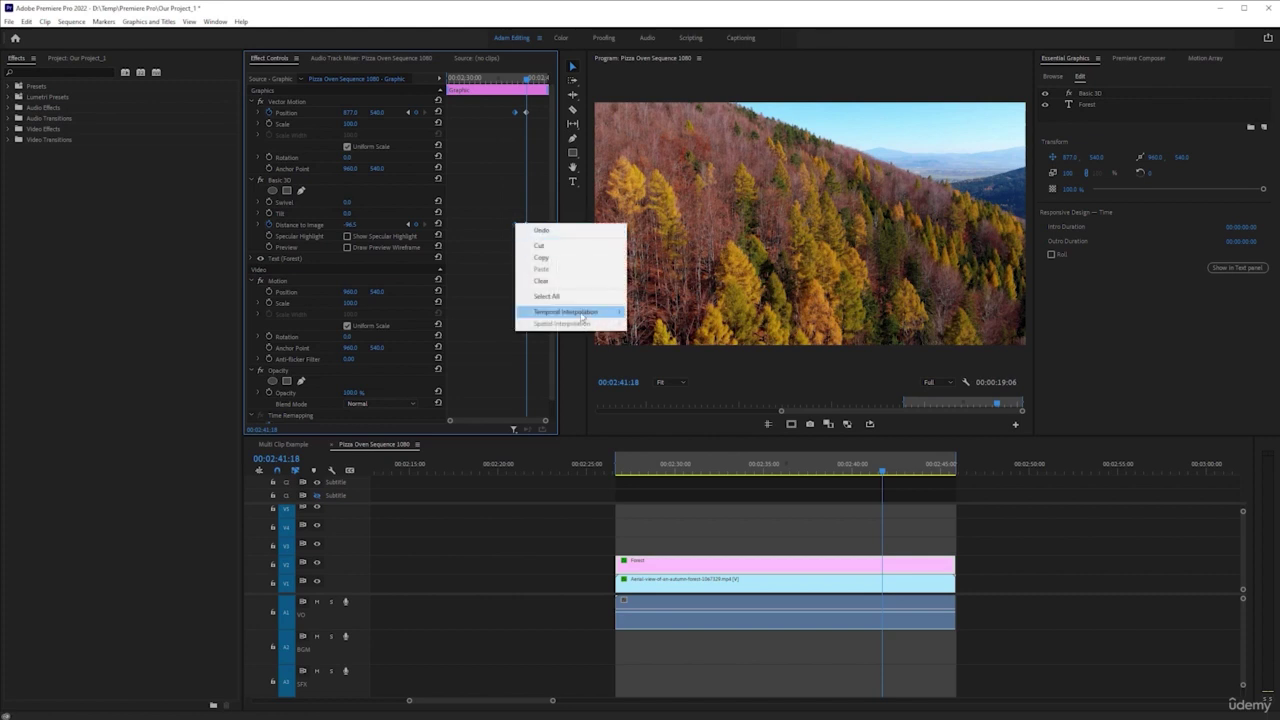
{"action": "mouse_move", "coordinate": [580, 312]}
{"action": "left_click", "coordinate": [655, 385]}
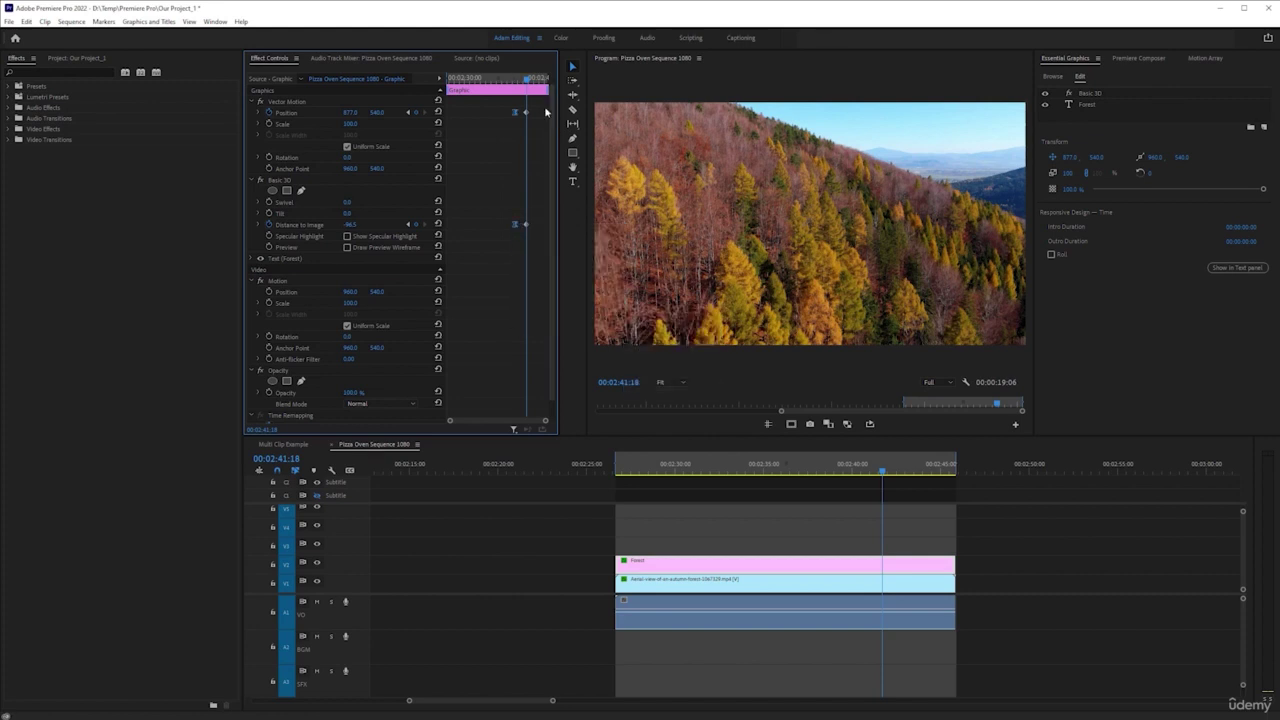
{"action": "left_click_drag", "start_coordinate": [525, 177], "coordinate": [530, 226]}
{"action": "right_click", "coordinate": [527, 228]}
{"action": "mouse_move", "coordinate": [590, 312]}
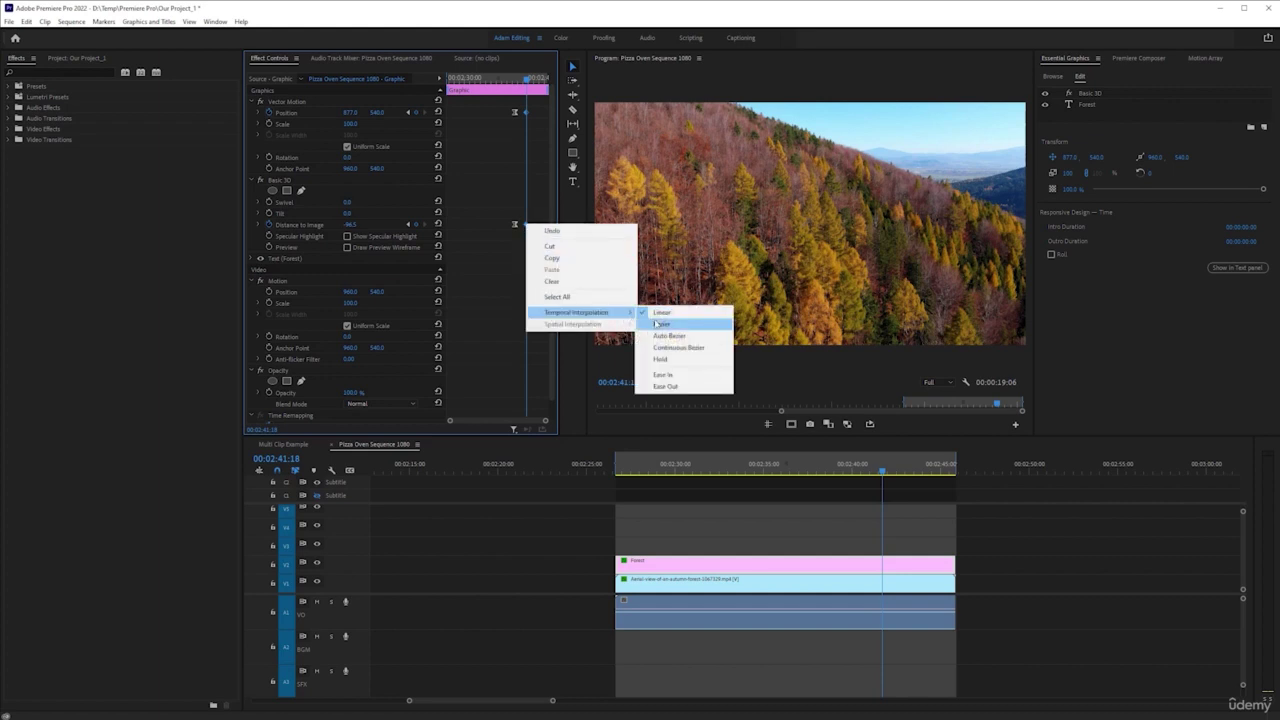
{"action": "left_click", "coordinate": [704, 376]}
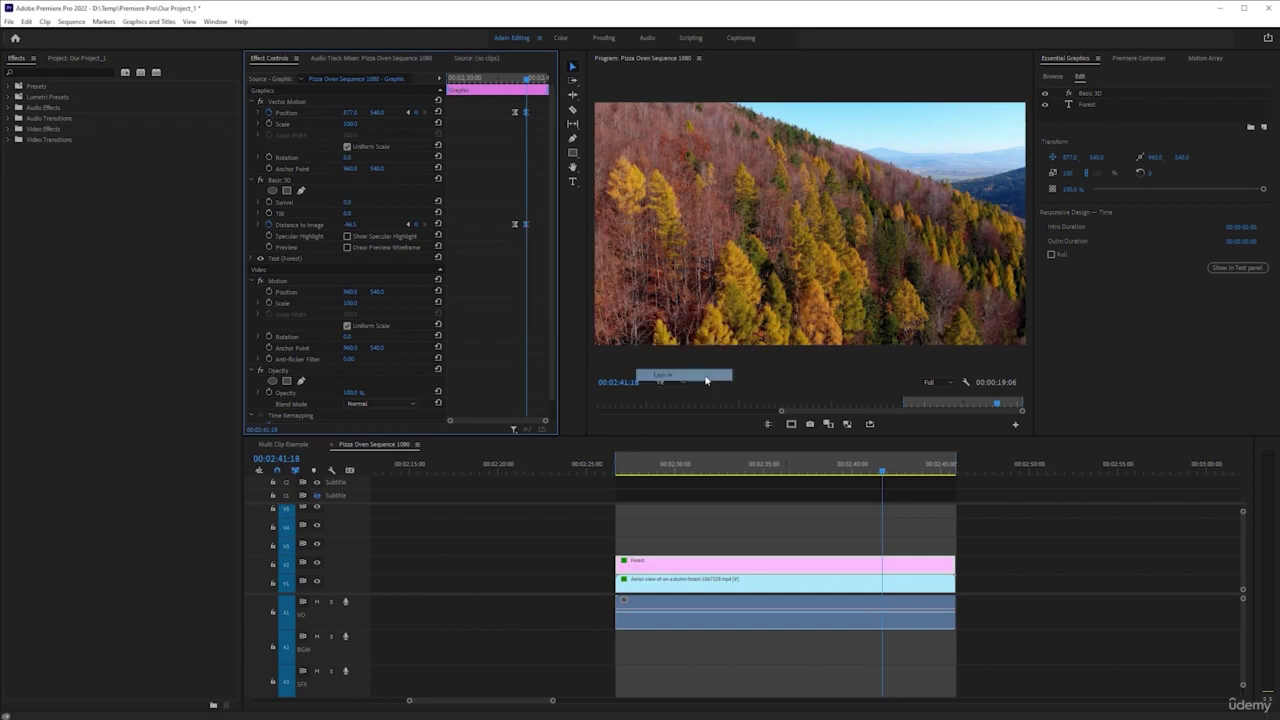
{"action": "left_click", "coordinate": [800, 470]}
{"action": "key", "text": "space"}
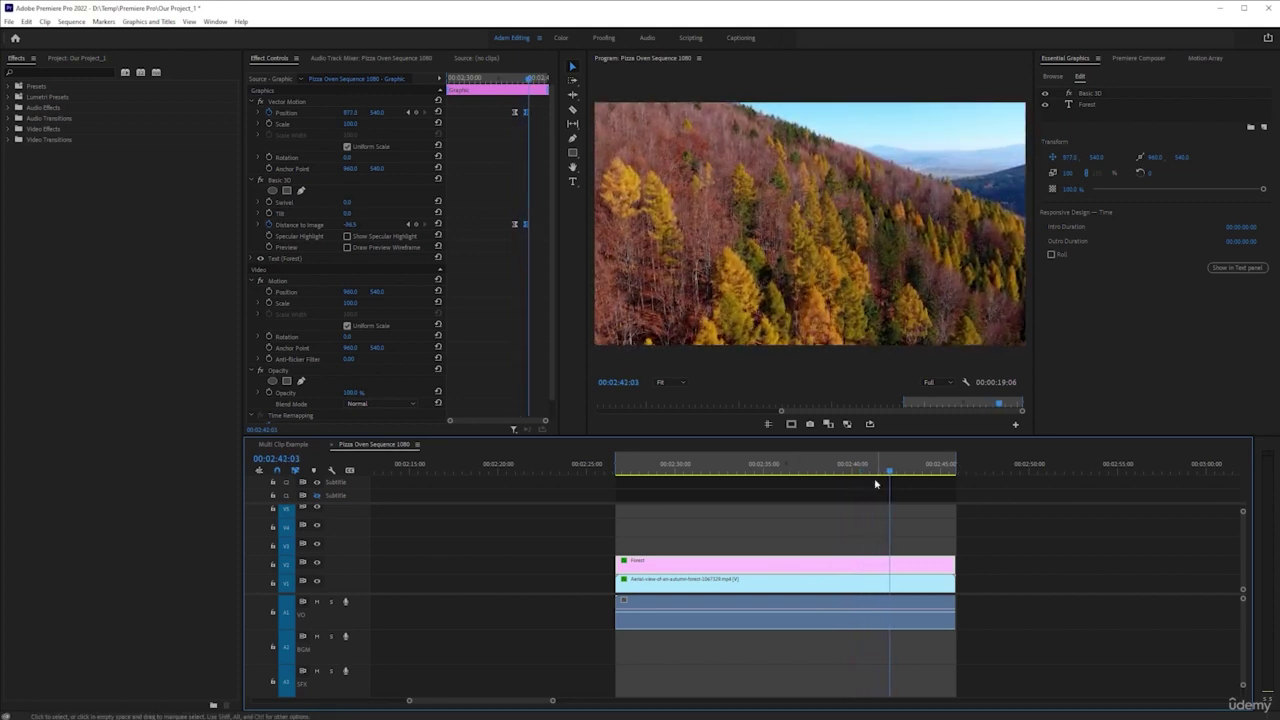
- Move the first Position and Distance to Image keyframes to 00:02:32:23 and return the playhead to the start of the Forest graphic
{"action": "left_click", "coordinate": [814, 472]}
{"action": "left_click_drag", "start_coordinate": [814, 472], "coordinate": [727, 472]}
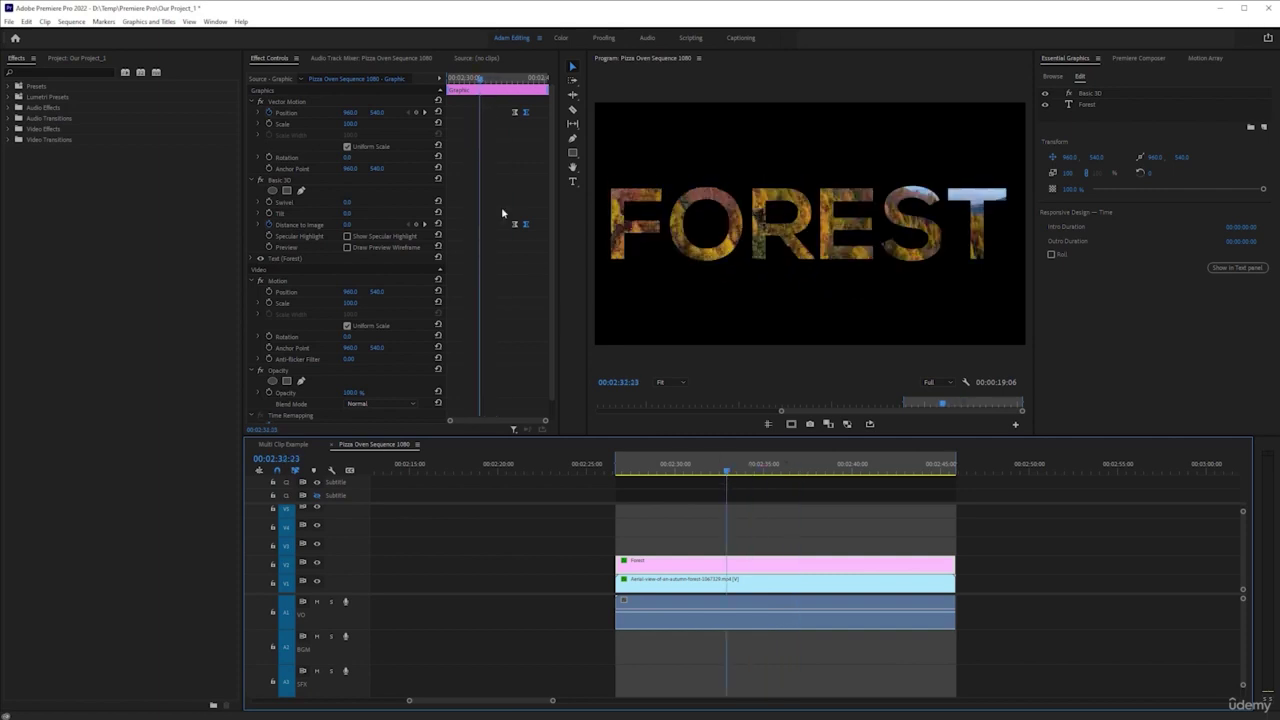
{"action": "left_click_drag", "start_coordinate": [503, 108], "coordinate": [479, 224]}
{"action": "left_click", "coordinate": [631, 470]}
{"action": "key", "text": "Up"}
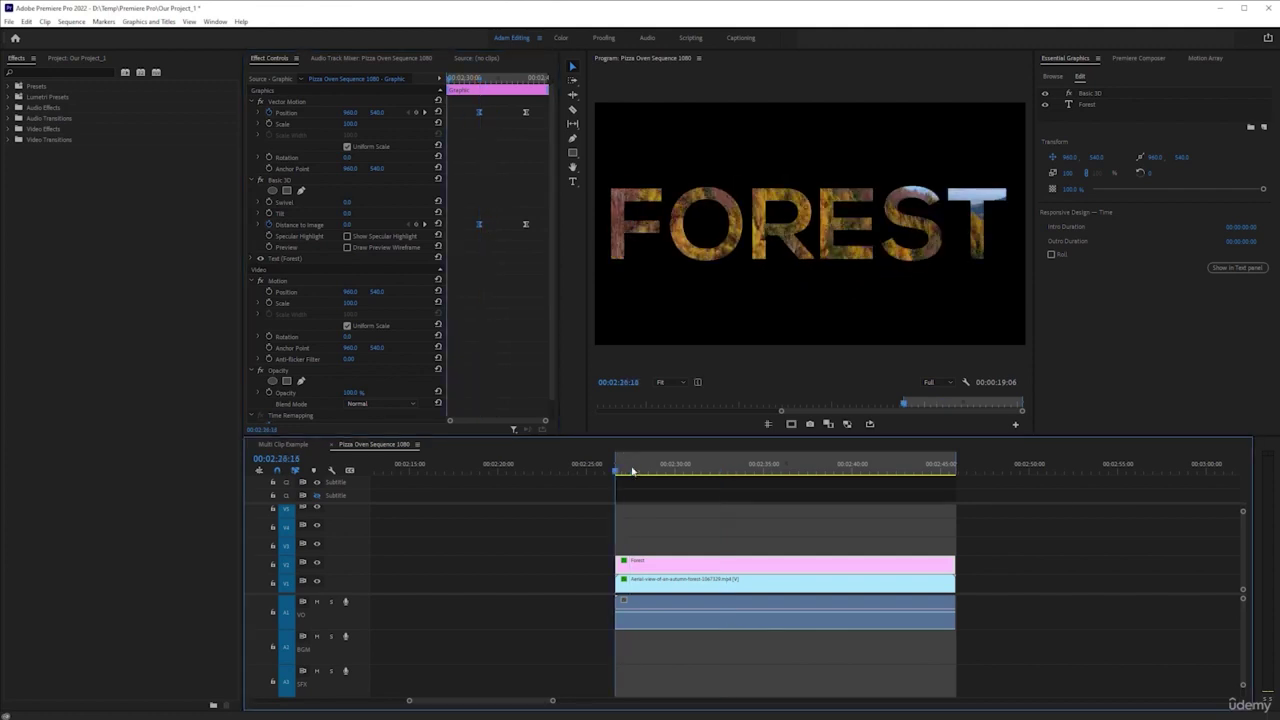
- Play the Forest title reveal, check a mid-reveal frame, and return the playhead to the start of the graphic
{"action": "key", "text": "space"}
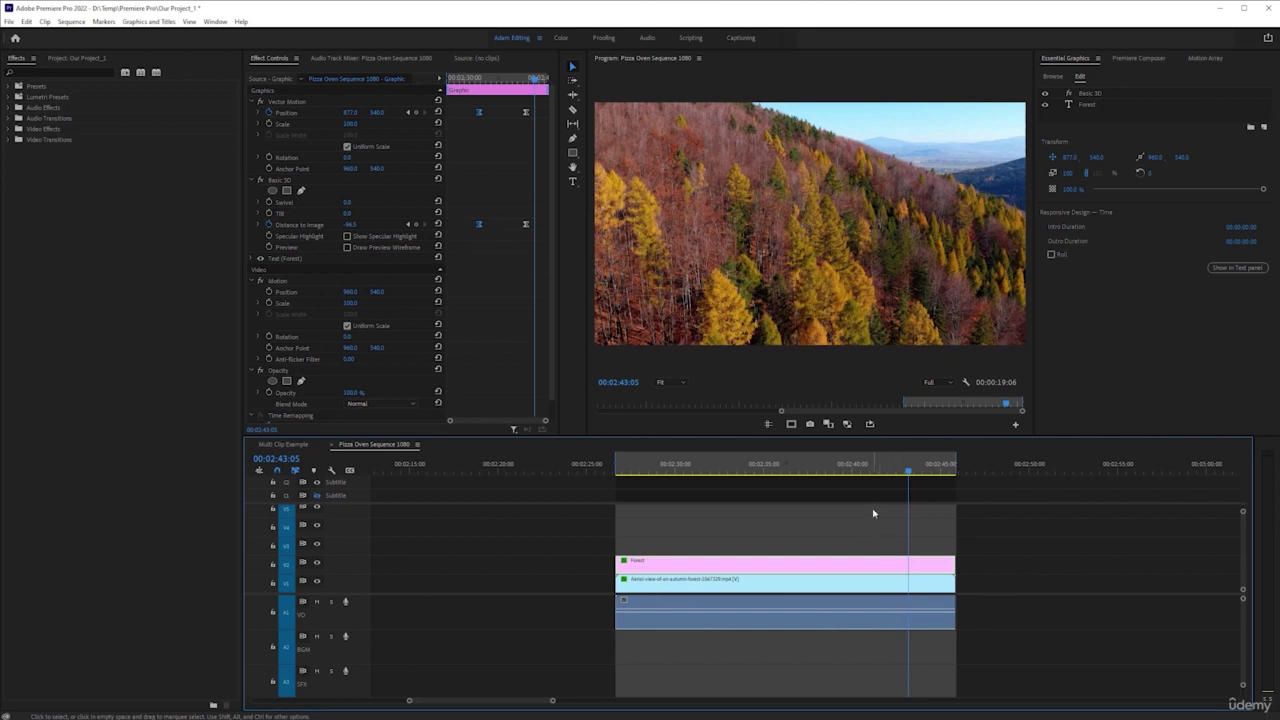
{"action": "left_click_drag", "start_coordinate": [886, 471], "coordinate": [815, 476]}
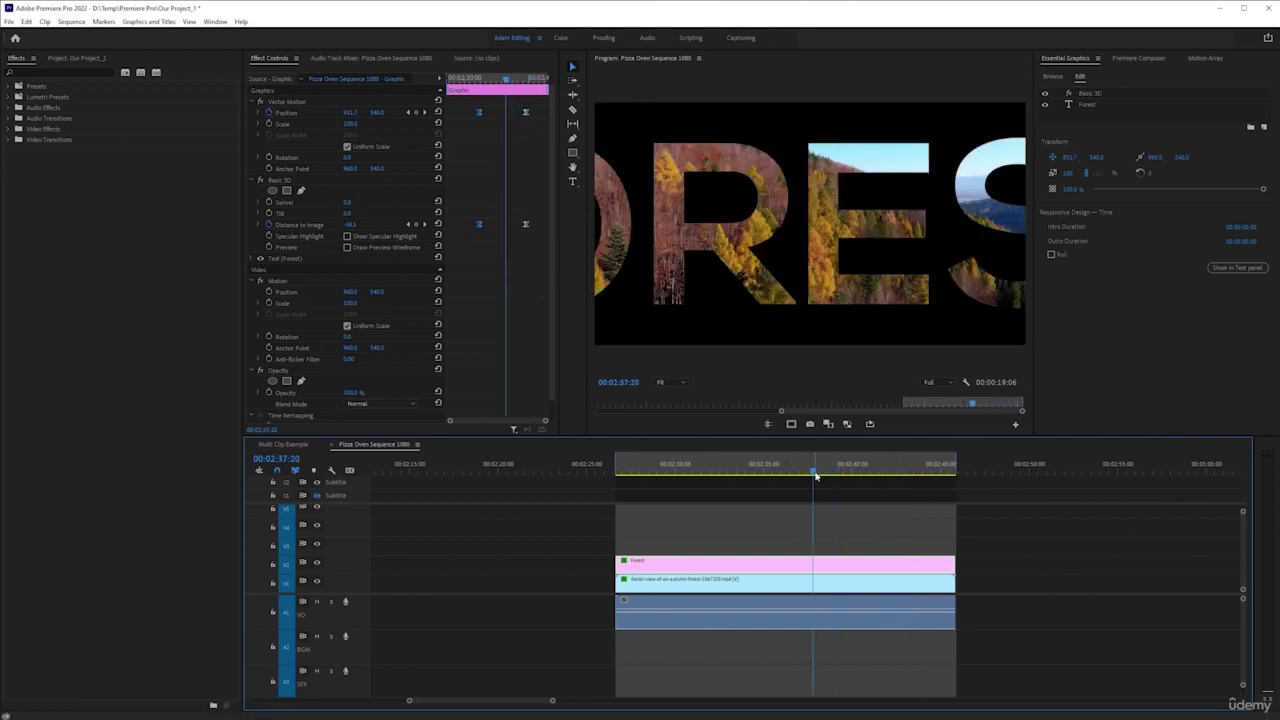
{"action": "key", "text": "Up"}
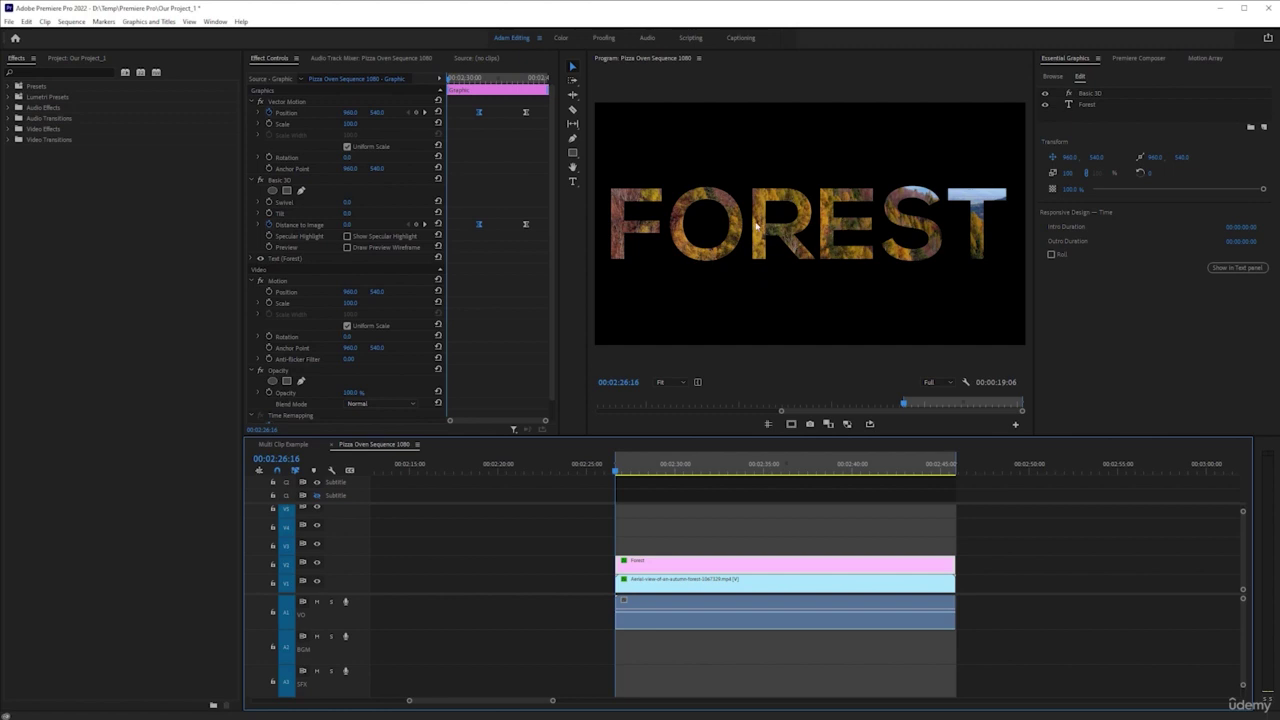
- Add the default transitions at the start of the autumn forest clip's video and audio, and play the opening
{"action": "left_click", "coordinate": [767, 531]}
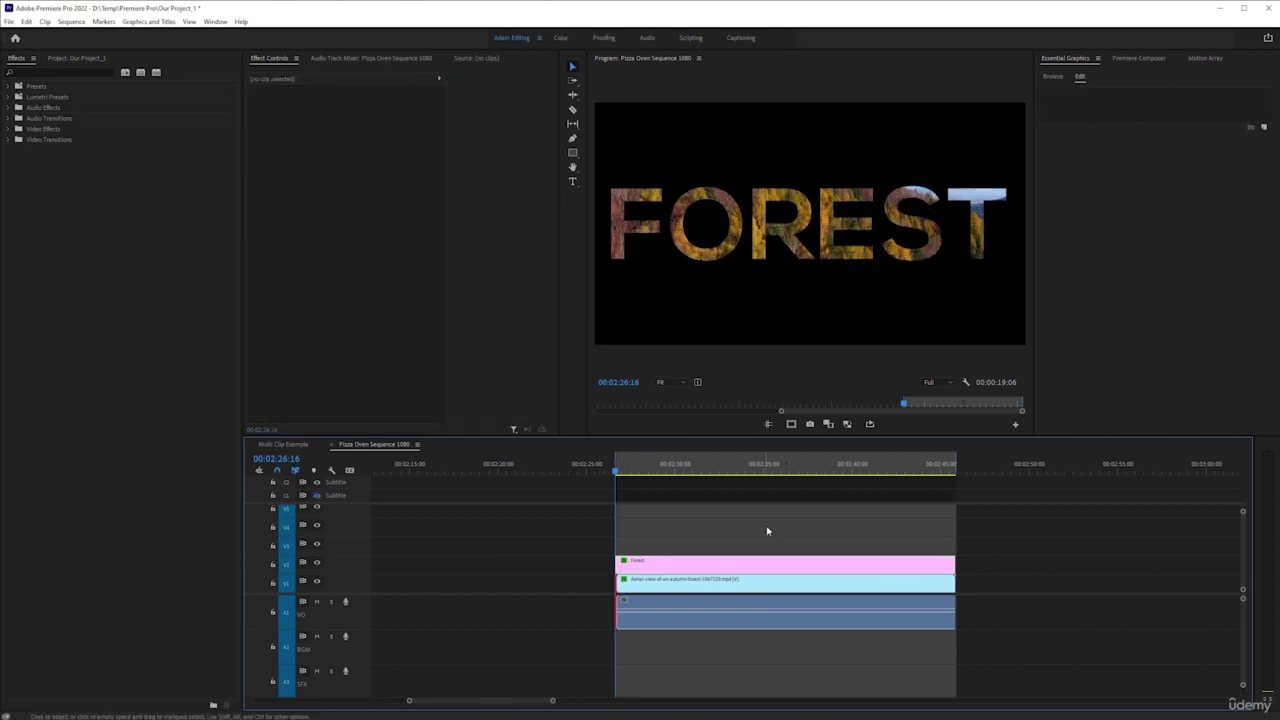
{"action": "key", "text": "shift"}
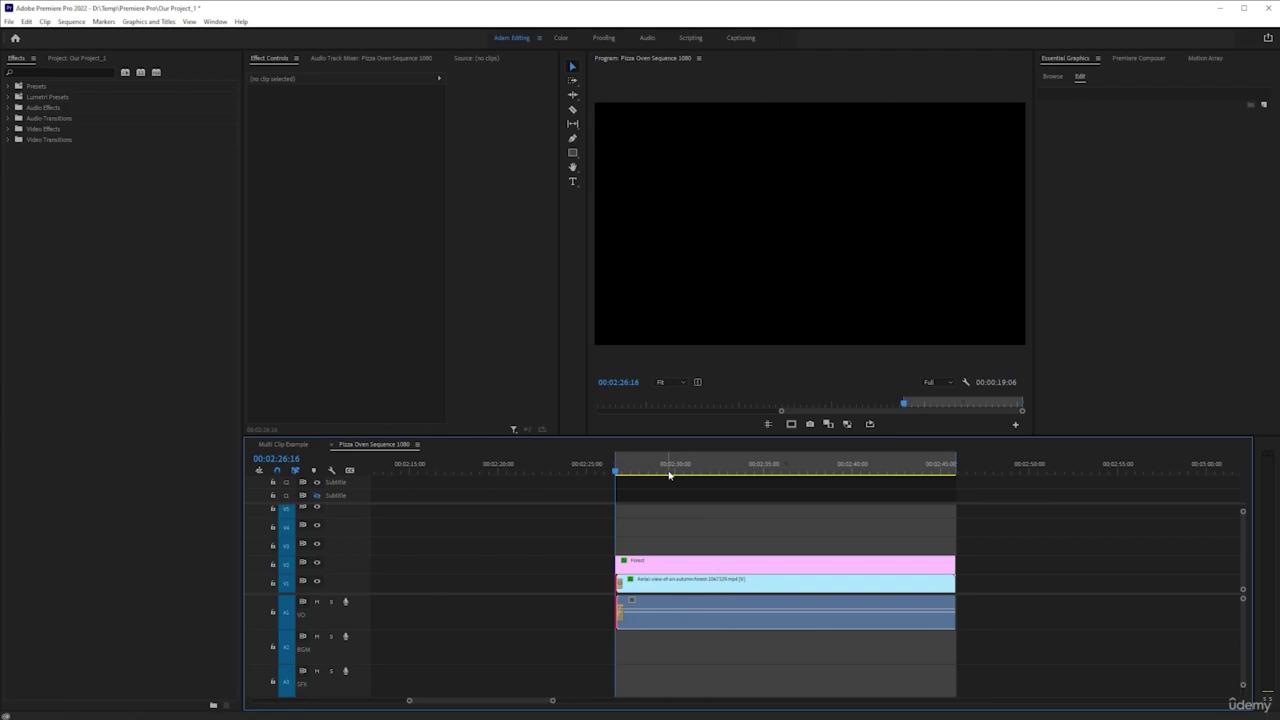
{"action": "key", "text": "space"}
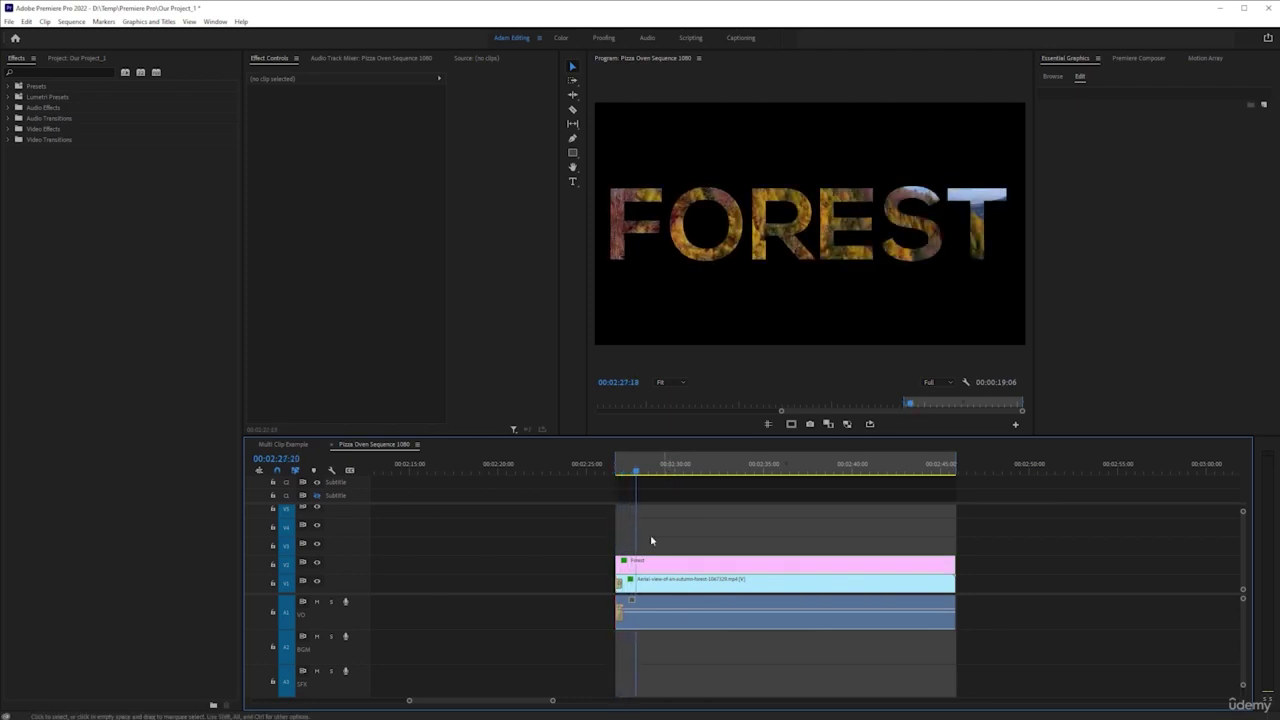
- Lengthen the Cross Dissolve on the autumn forest footage to end at about 00:02:29, and play the title from its start
{"action": "key", "text": "equal"}
{"action": "scroll", "coordinate": [608, 591], "scroll_direction": "up", "scroll_amount": 2}
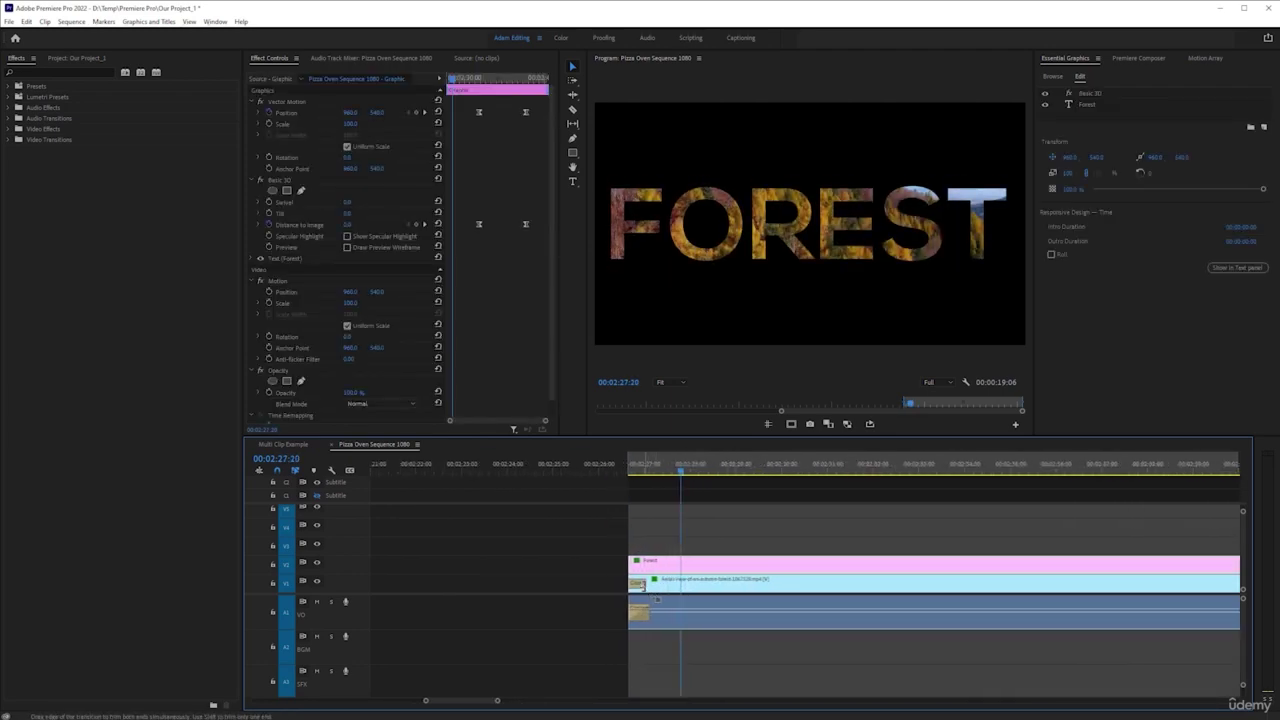
{"action": "left_click_drag", "start_coordinate": [646, 587], "coordinate": [741, 585]}
{"action": "left_click", "coordinate": [659, 468]}
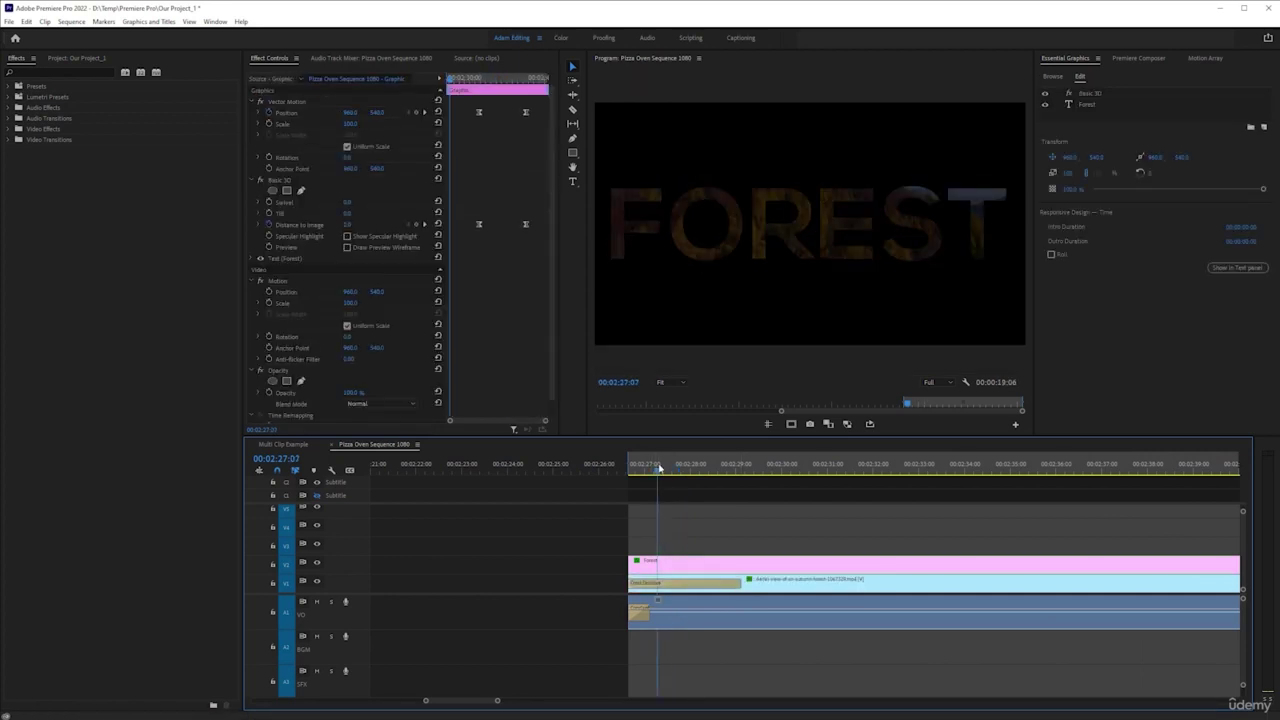
{"action": "key", "text": "Up"}
{"action": "key", "text": "minus"}
{"action": "key", "text": "minus"}
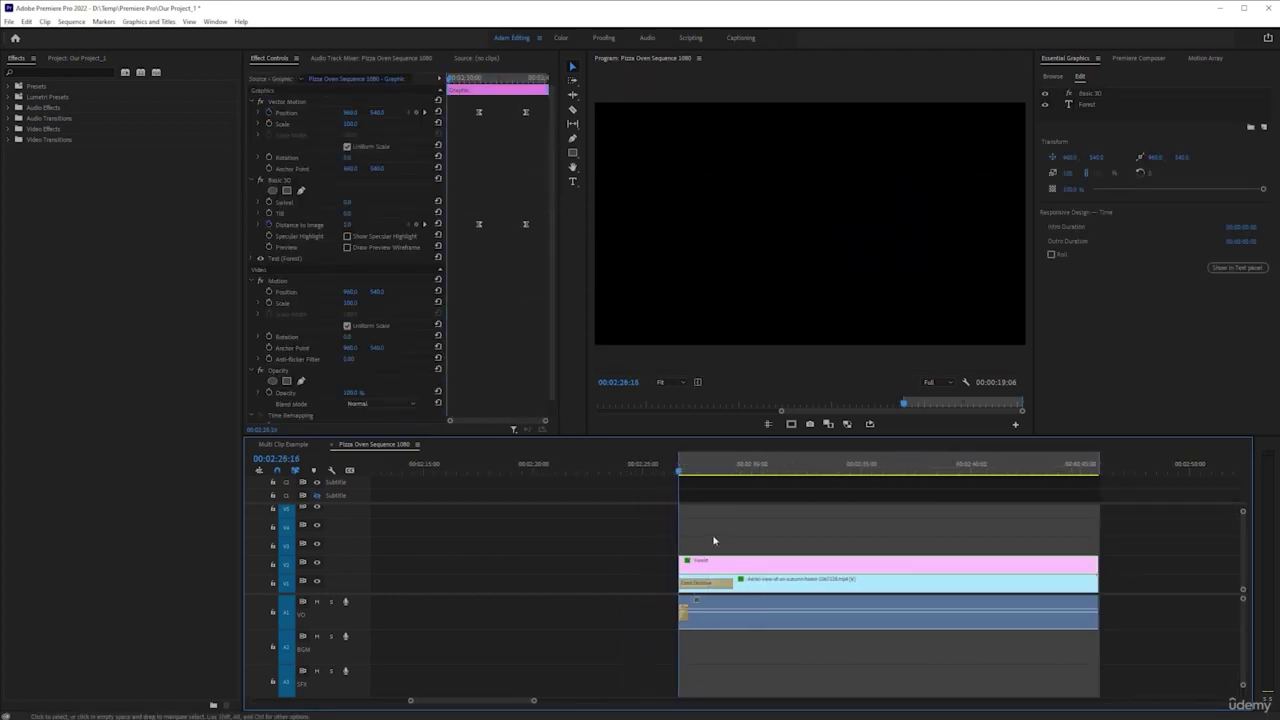
{"action": "key", "text": "space"}
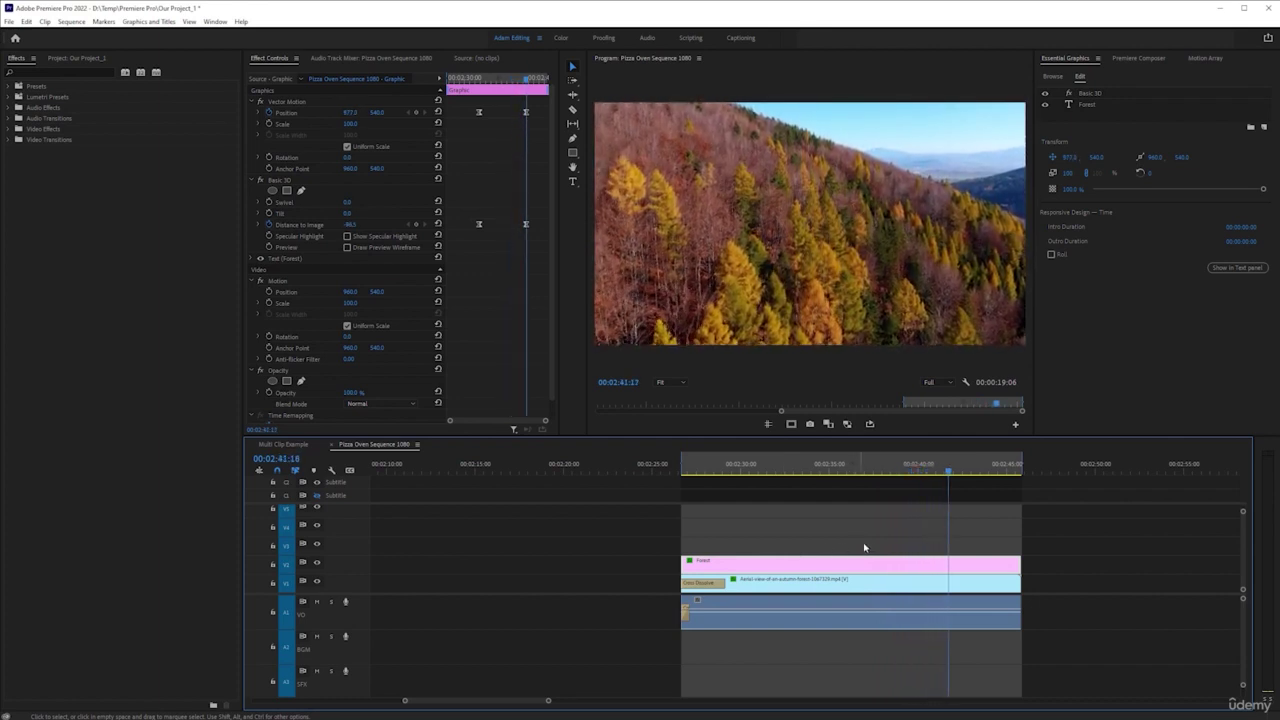
- Close the blank Motion Array panel and reopen the Motion Array extension
{"action": "left_click", "coordinate": [1207, 58]}
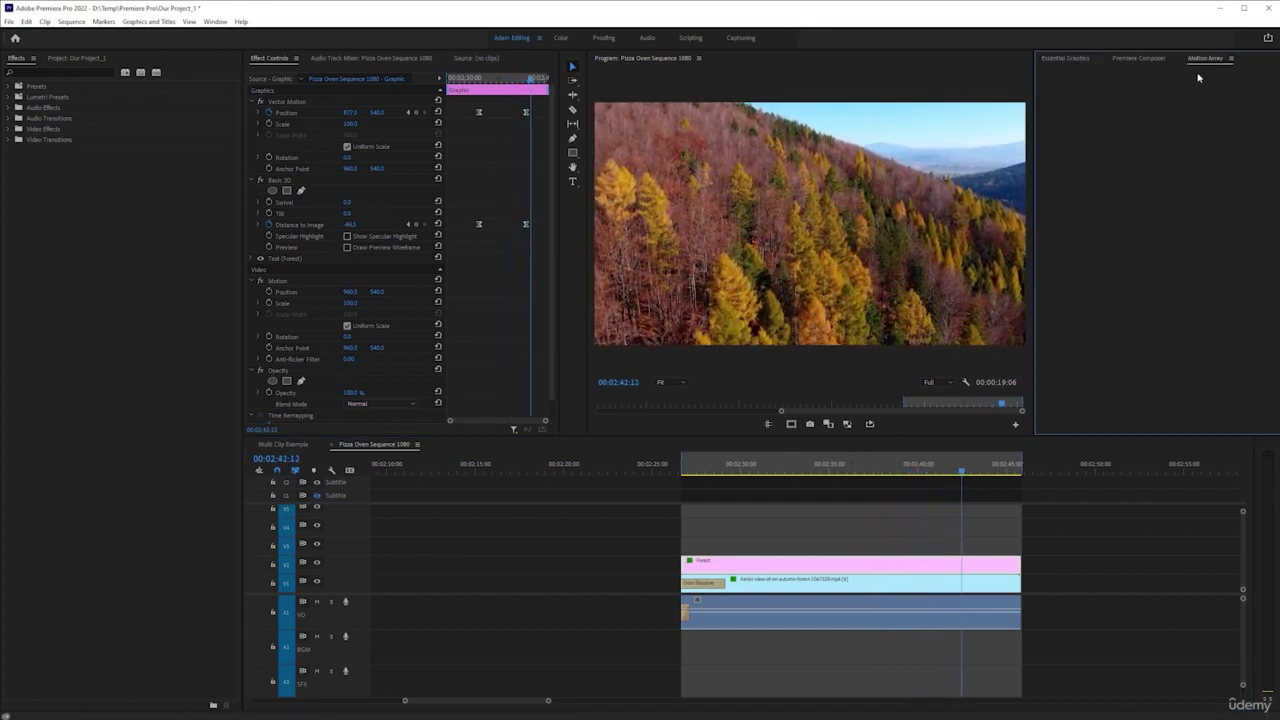
{"action": "left_click", "coordinate": [838, 528]}
{"action": "left_click", "coordinate": [885, 585]}
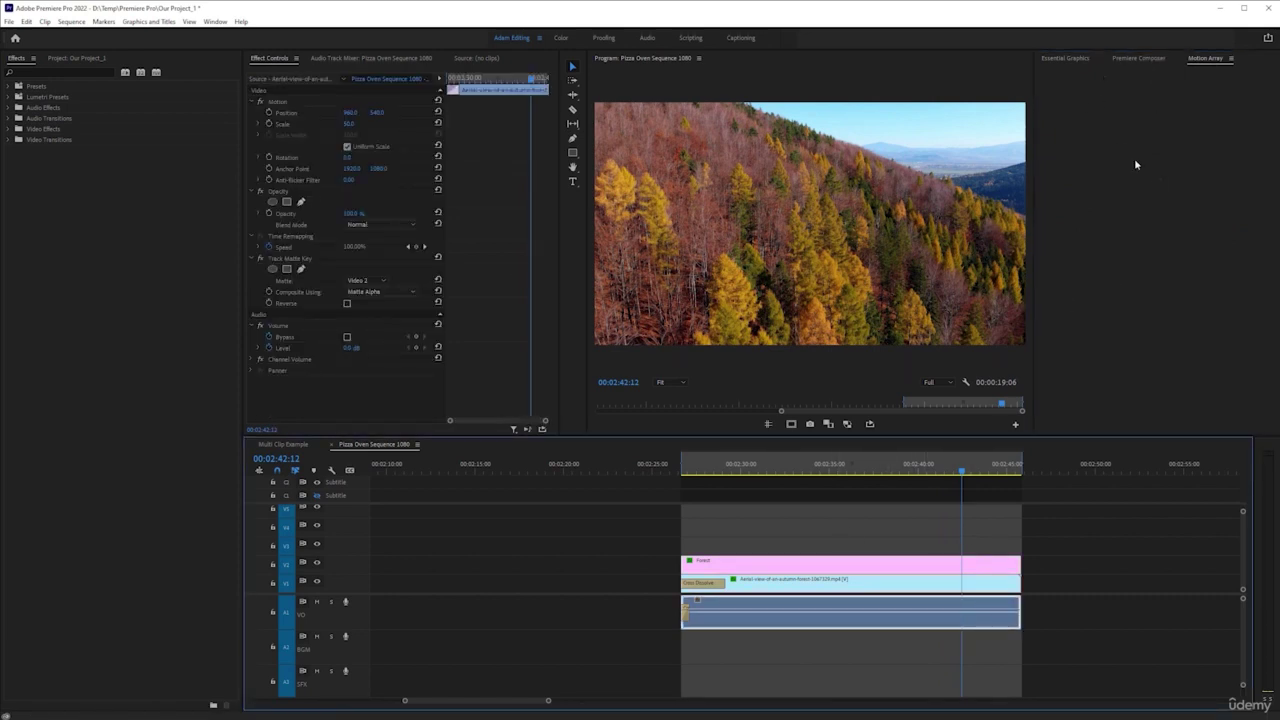
{"action": "left_click", "coordinate": [1231, 58]}
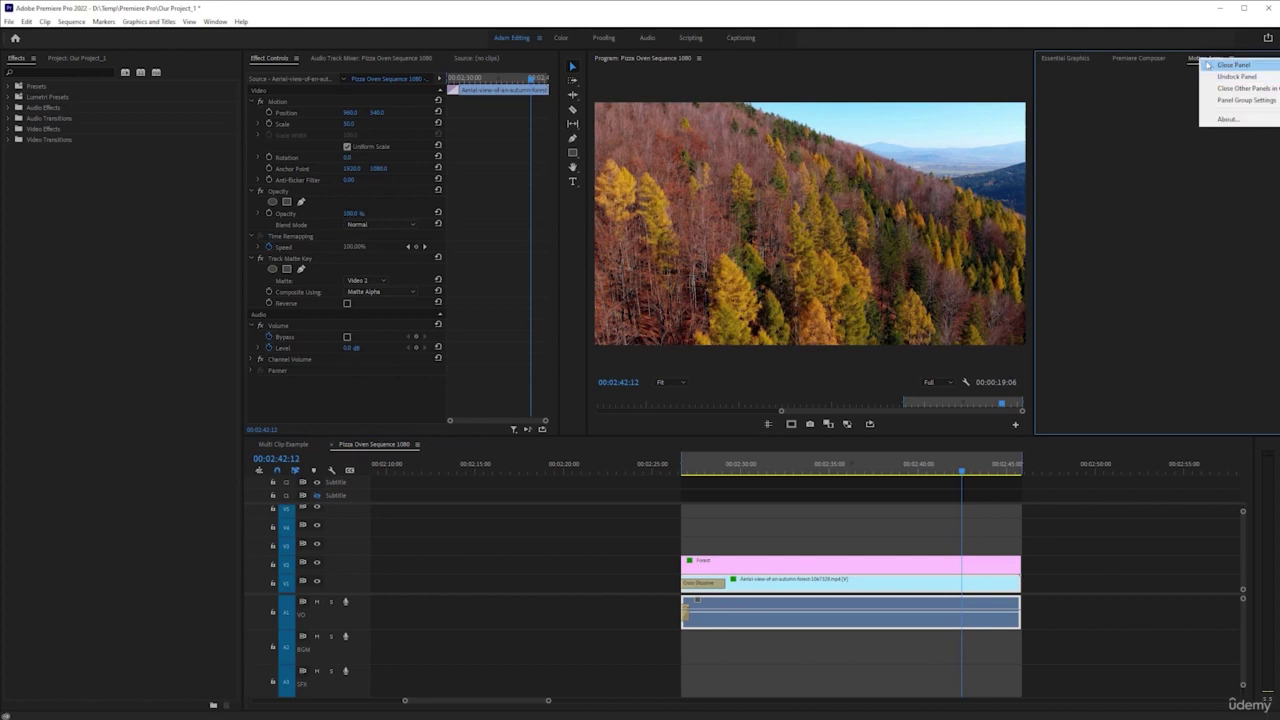
{"action": "left_click", "coordinate": [1222, 69]}
{"action": "left_click", "coordinate": [216, 21]}
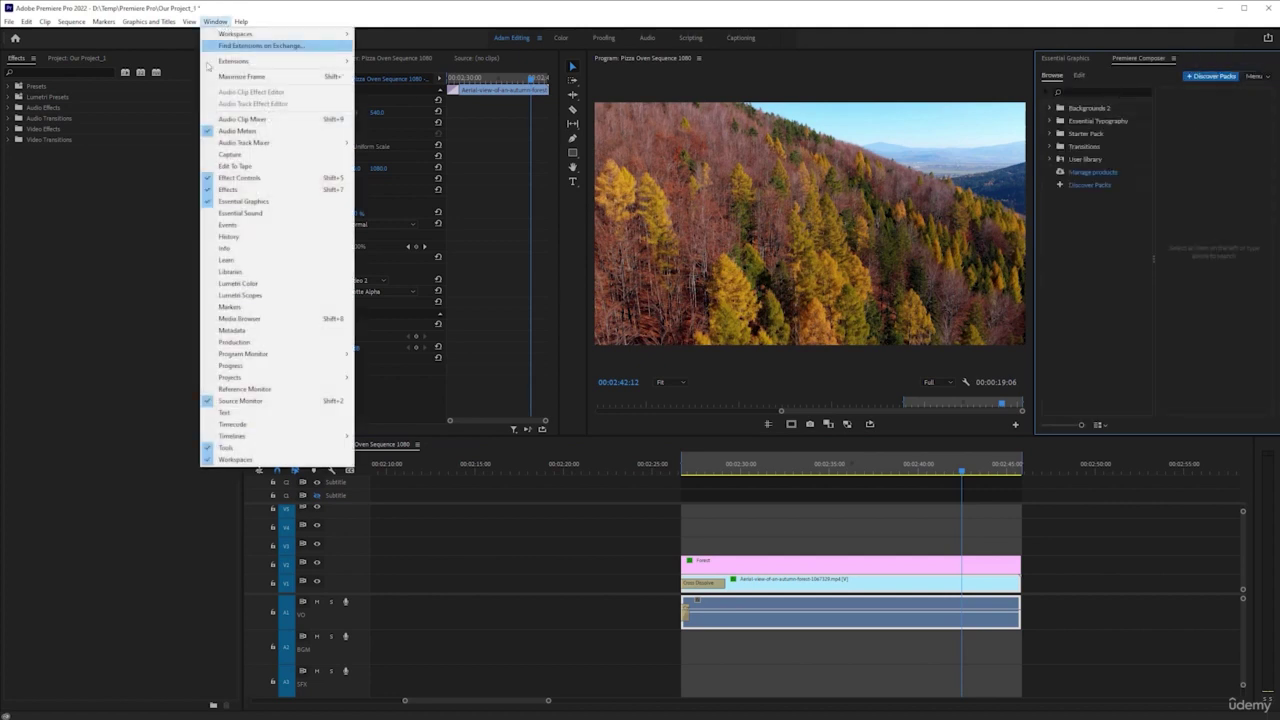
{"action": "mouse_move", "coordinate": [292, 62]}
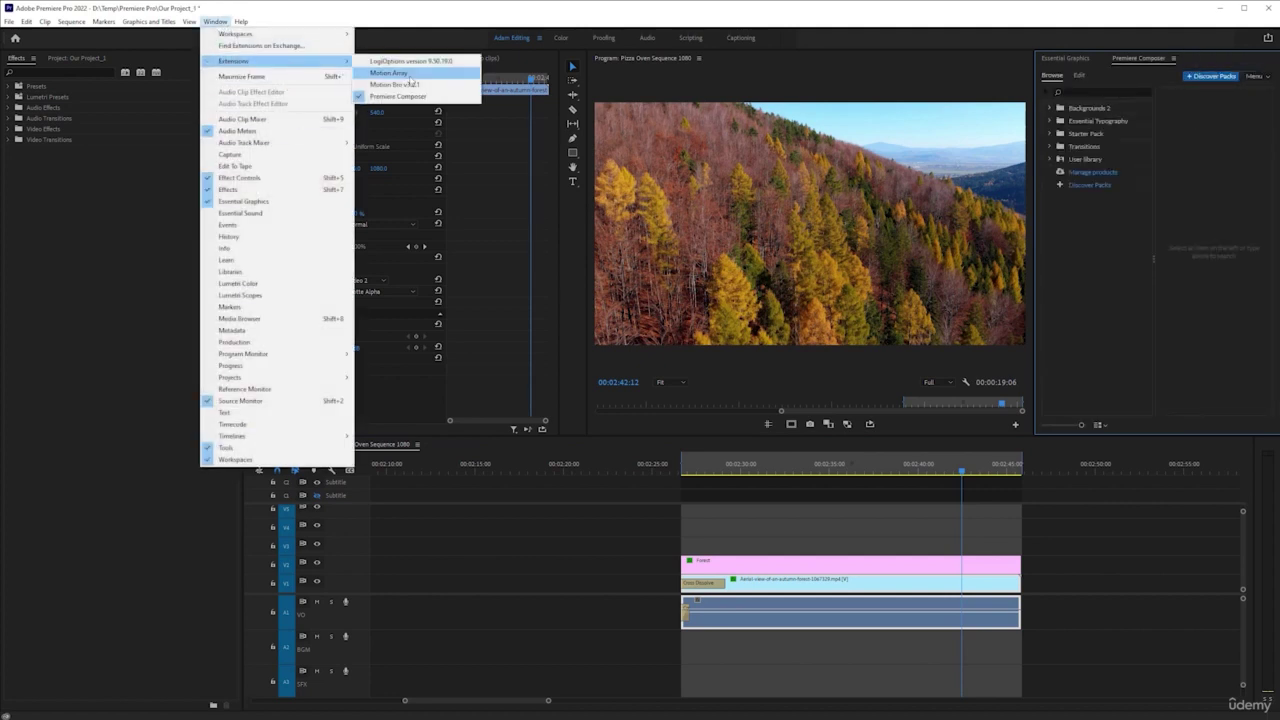
{"action": "left_click", "coordinate": [408, 74]}
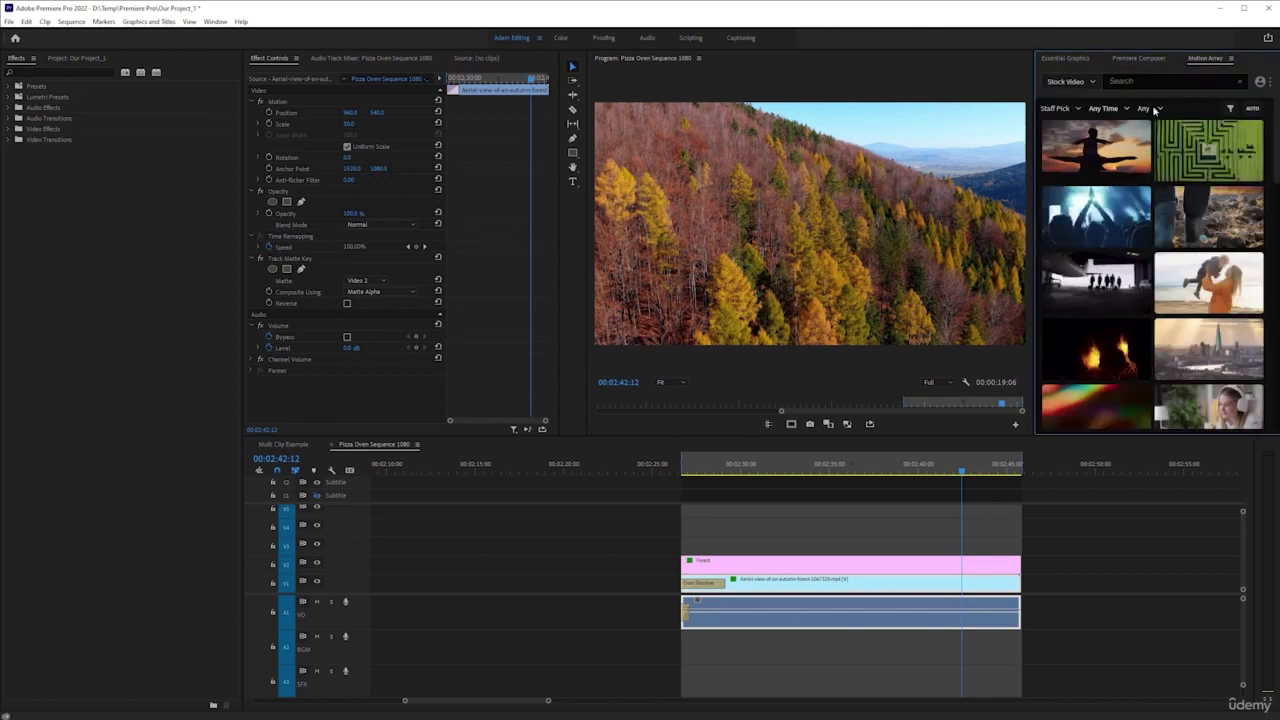
- Search Motion Array stock video for "forest", preview the overhead colorful trees clip, and download it
{"action": "left_click", "coordinate": [1182, 83]}
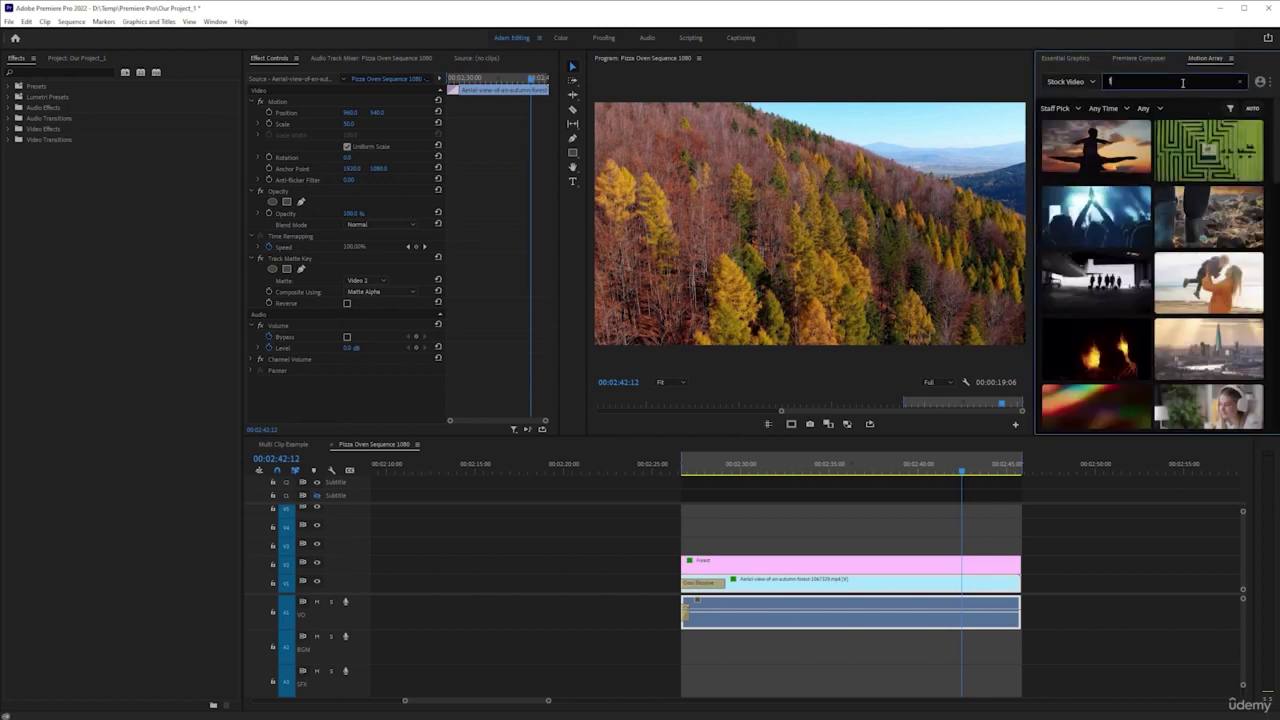
{"action": "key", "text": "Return"}
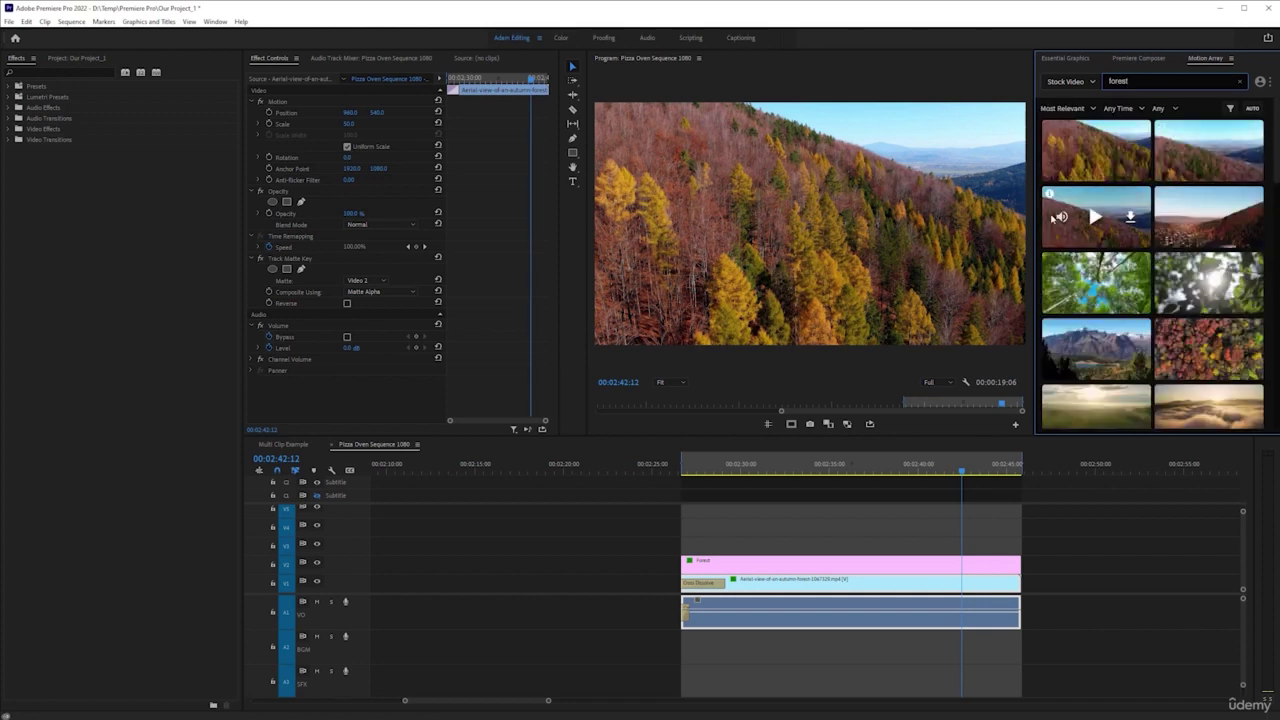
{"action": "mouse_move", "coordinate": [1133, 178]}
{"action": "mouse_move", "coordinate": [1207, 168]}
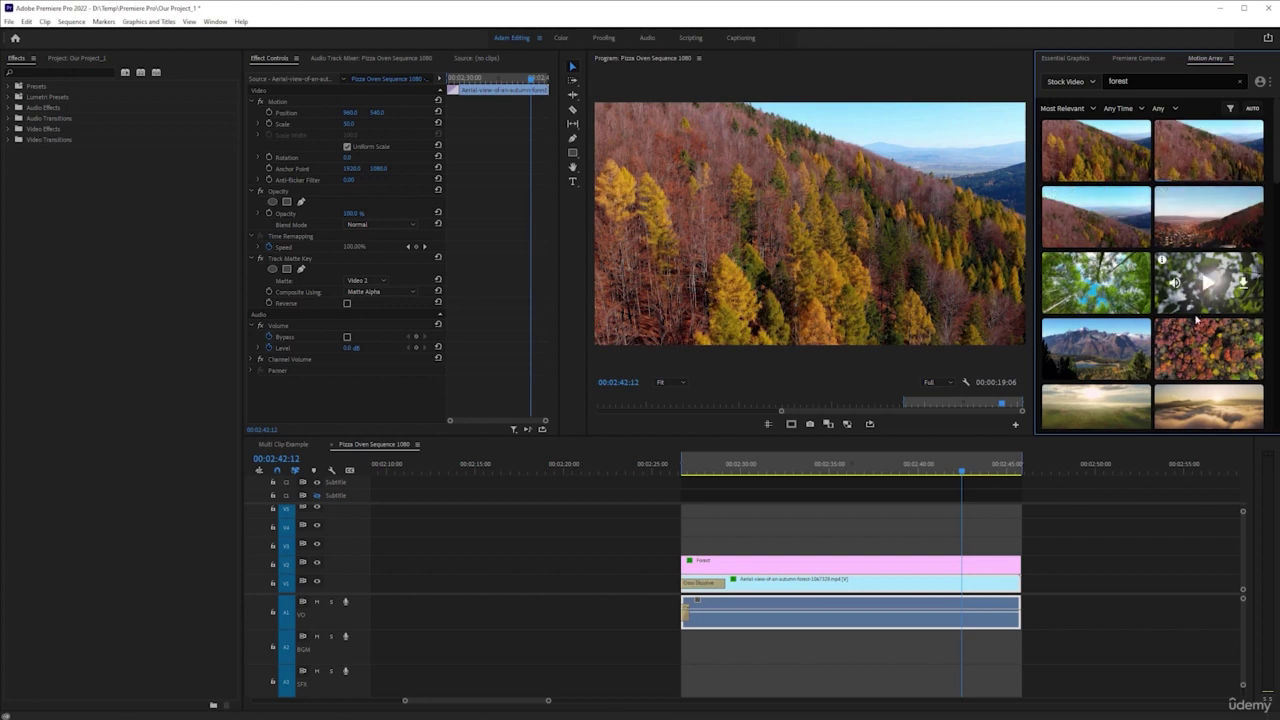
{"action": "mouse_move", "coordinate": [1210, 348]}
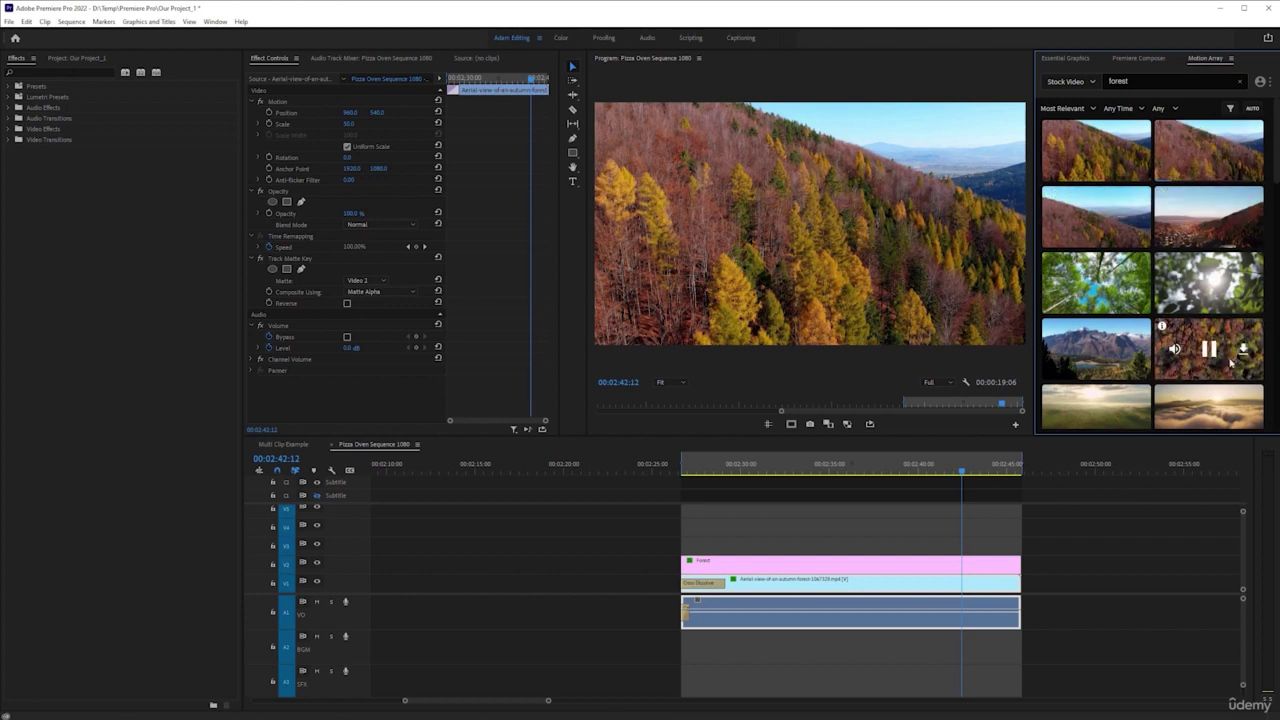
{"action": "left_click", "coordinate": [1209, 348]}
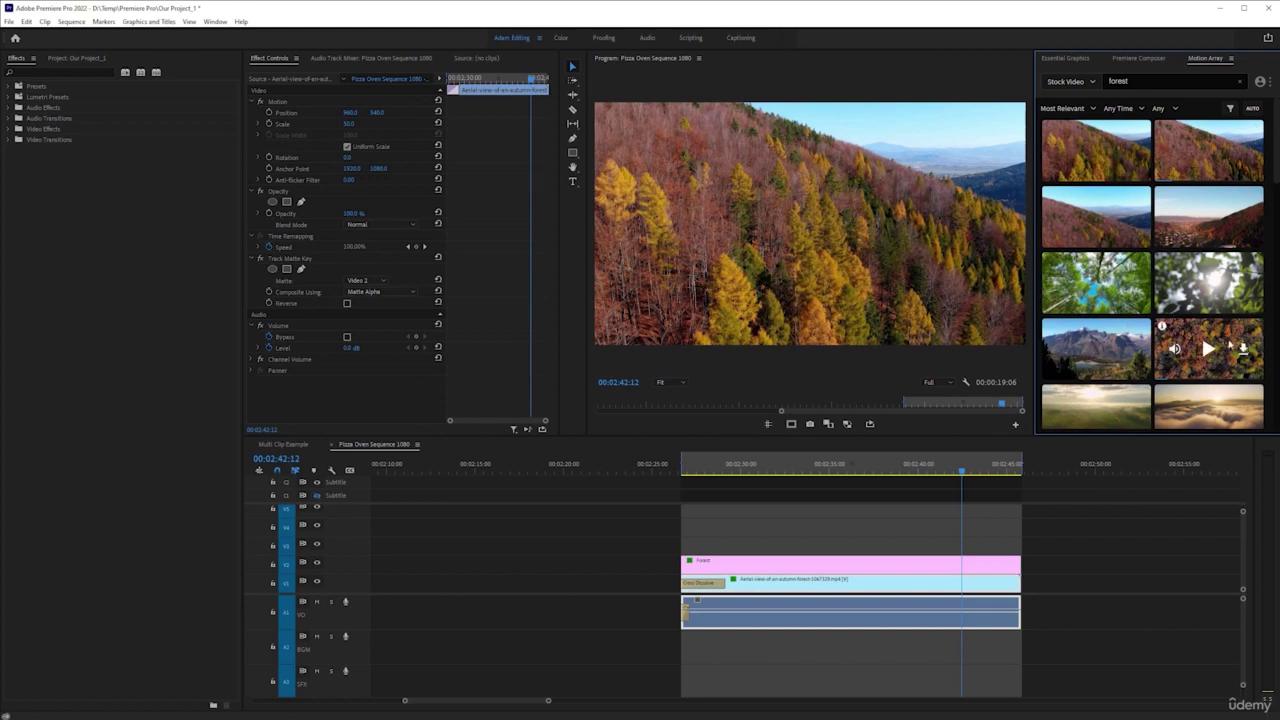
{"action": "left_click", "coordinate": [1241, 345]}
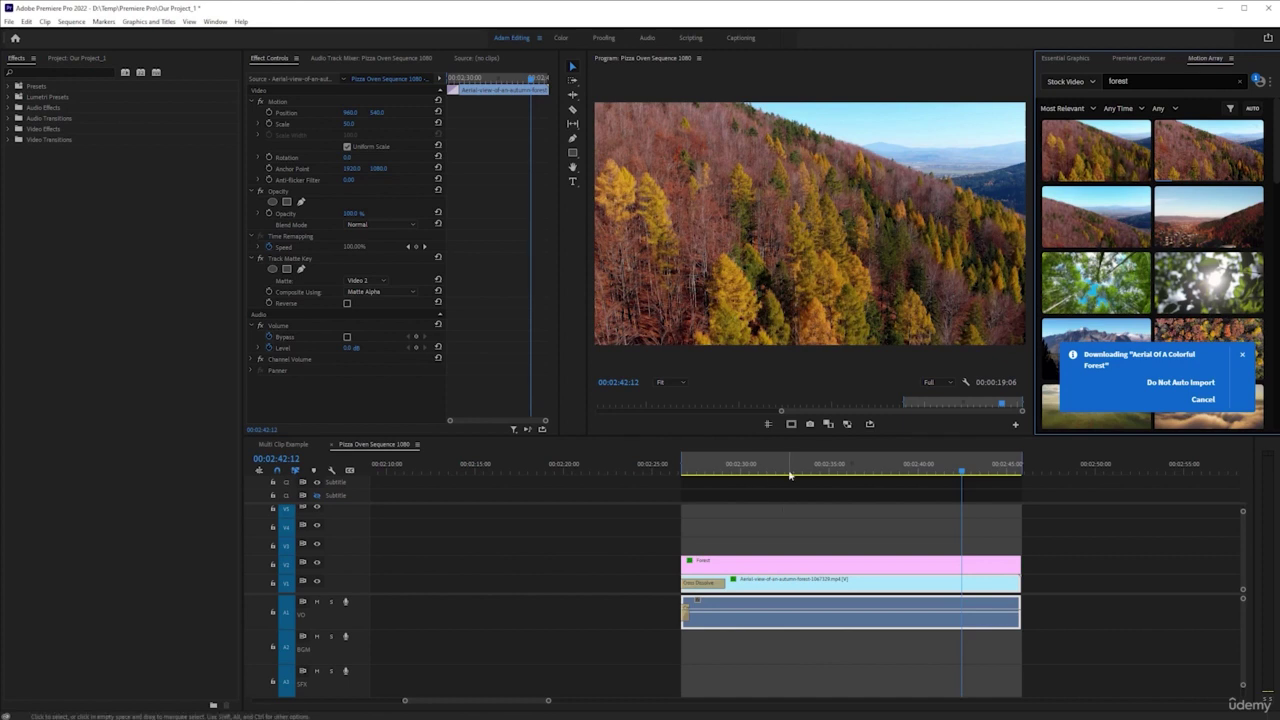
- Expand the project's Motion Array bin and import the downloaded "Aerial Of A Colorful Forest" clip into the project
{"action": "left_click", "coordinate": [790, 472]}
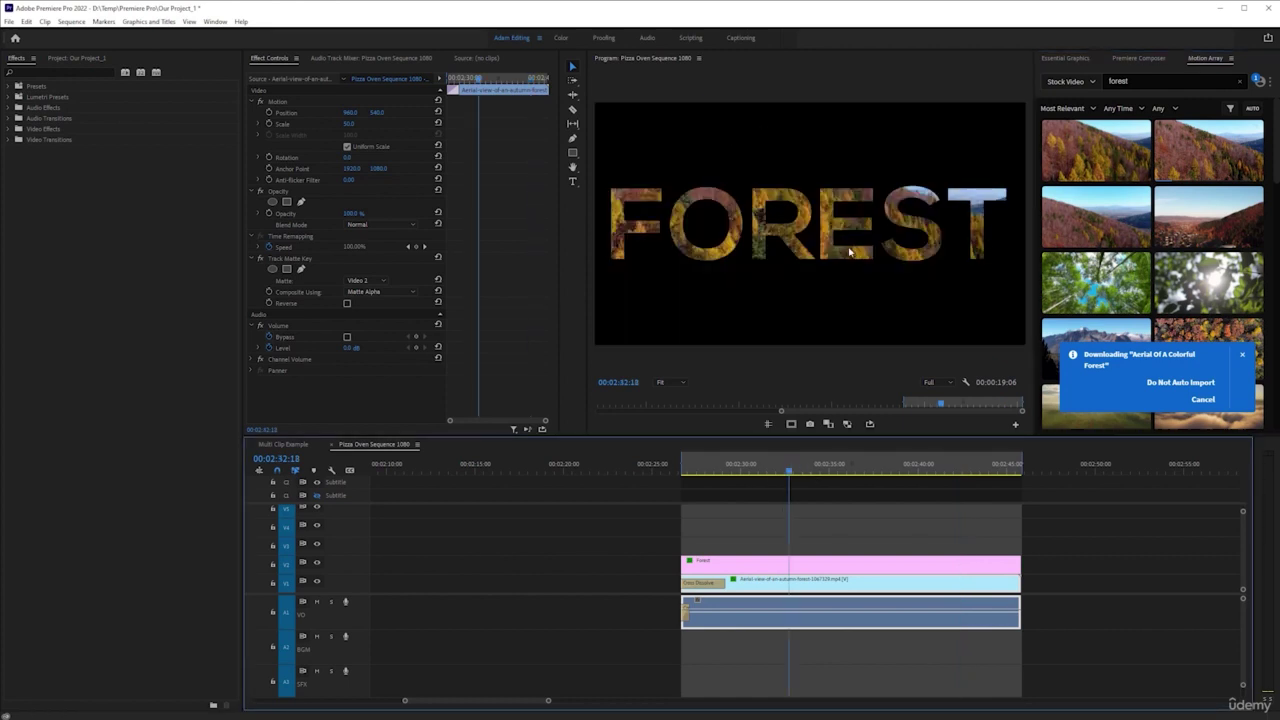
{"action": "left_click", "coordinate": [78, 58]}
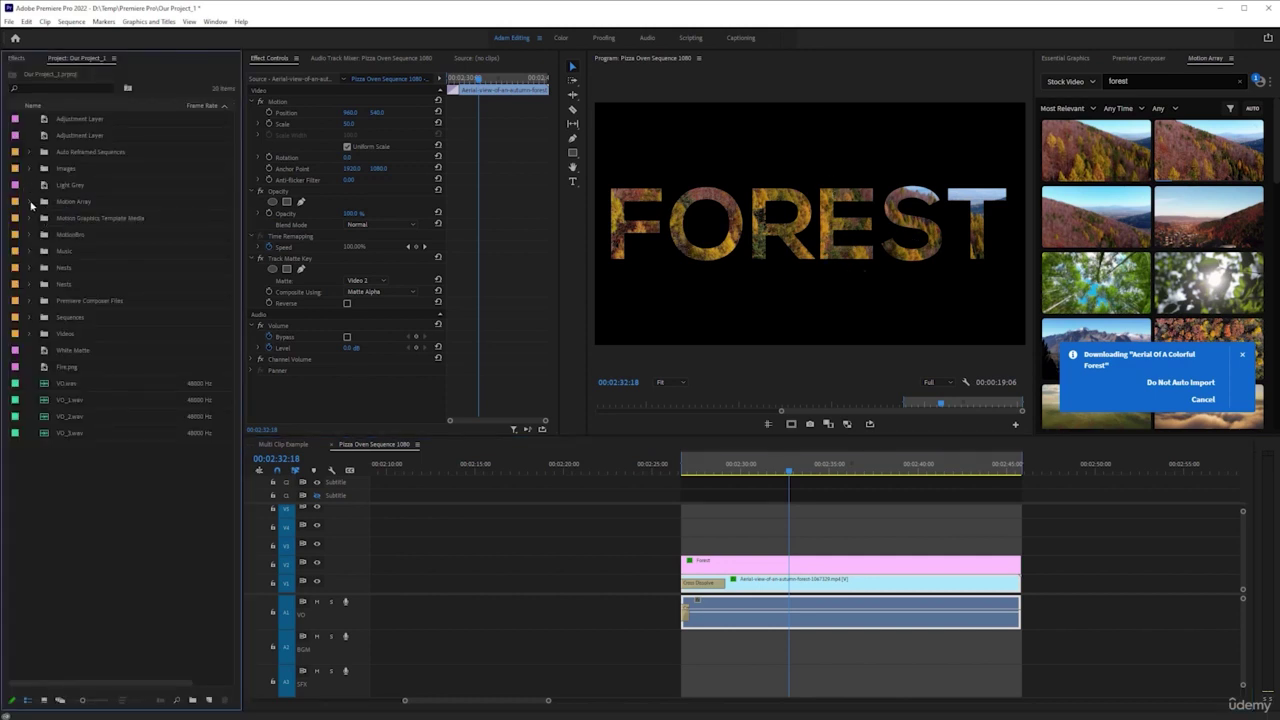
{"action": "left_click", "coordinate": [30, 202]}
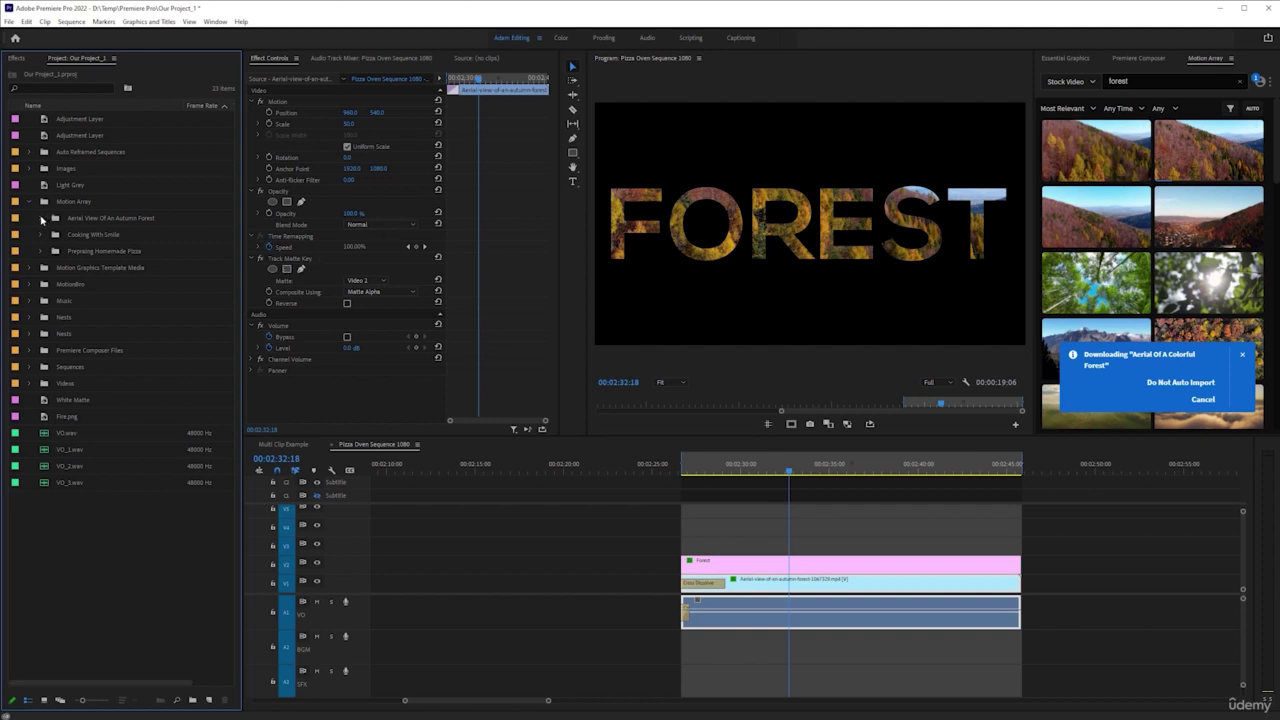
{"action": "left_click", "coordinate": [1259, 82]}
{"action": "left_click", "coordinate": [1215, 143]}
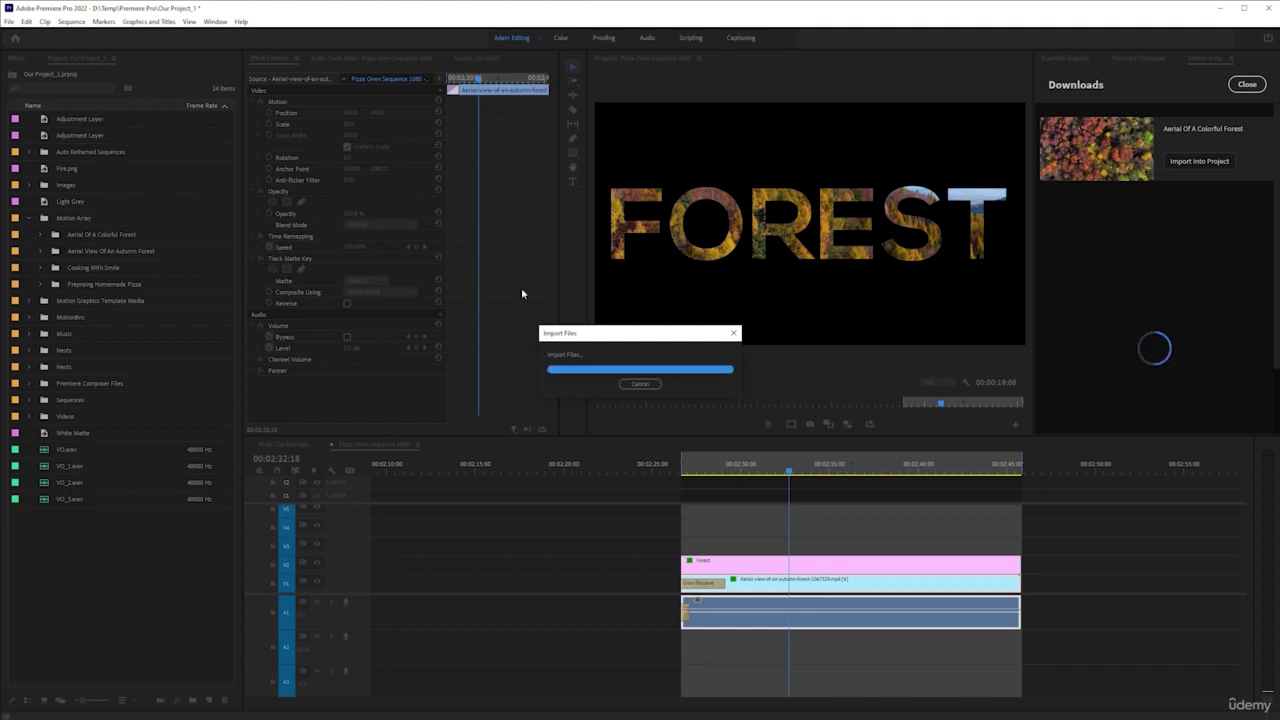
- Open the Aerial Of A Colorful Forest bin, preview its clip, and place it on V1 directly after the autumn forest footage
{"action": "double_click", "coordinate": [80, 236]}
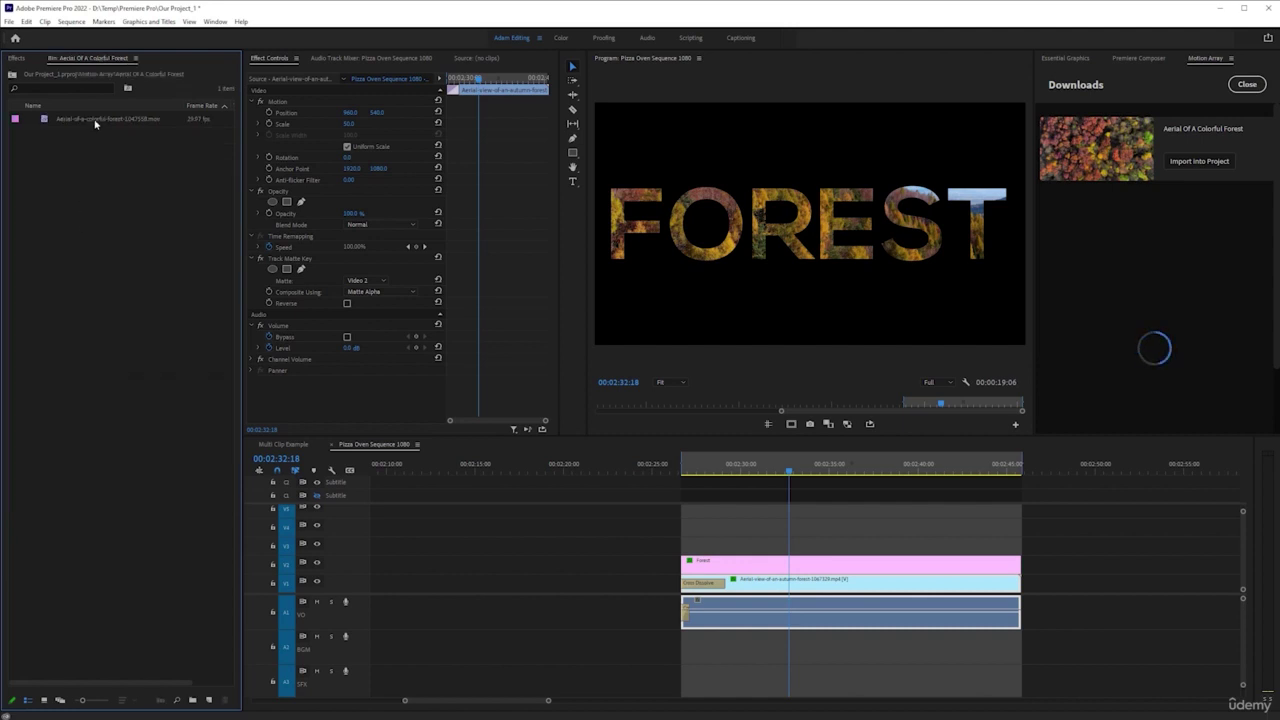
{"action": "double_click", "coordinate": [95, 120]}
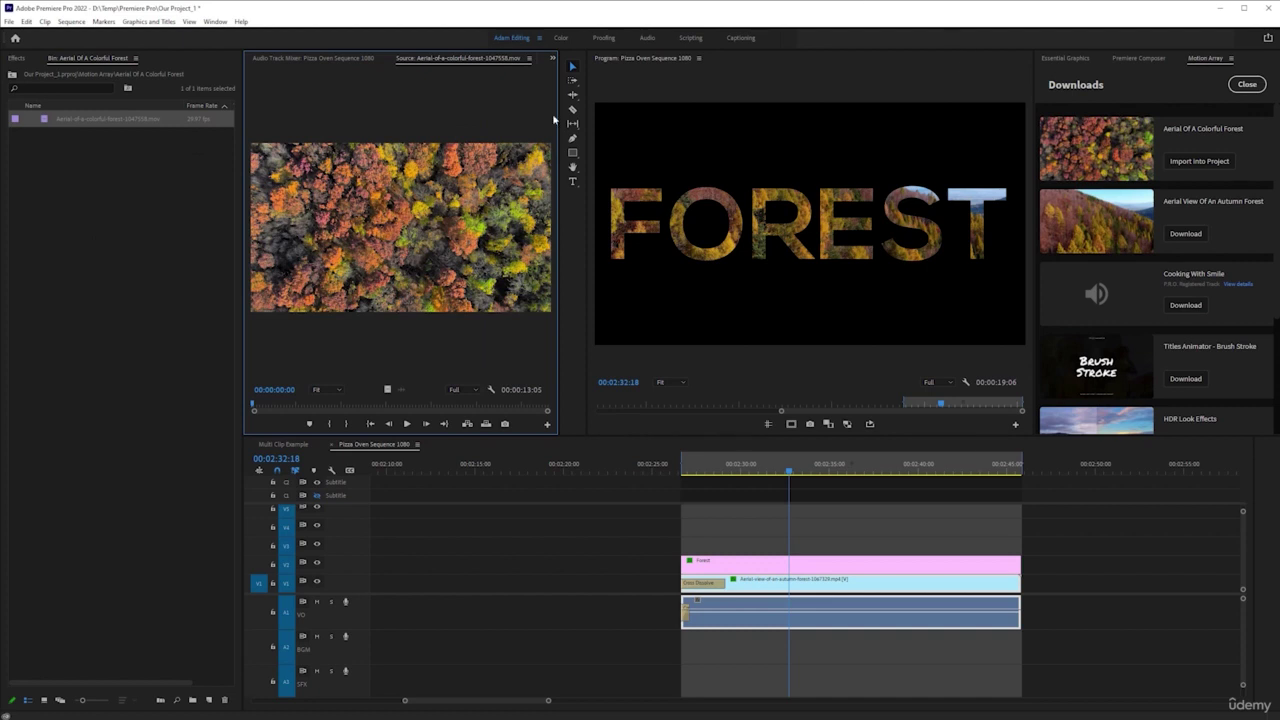
{"action": "left_click_drag", "start_coordinate": [78, 121], "coordinate": [1025, 585]}
{"action": "left_click", "coordinate": [876, 466]}
{"action": "scroll", "coordinate": [1009, 530], "scroll_direction": "up", "scroll_amount": 2}
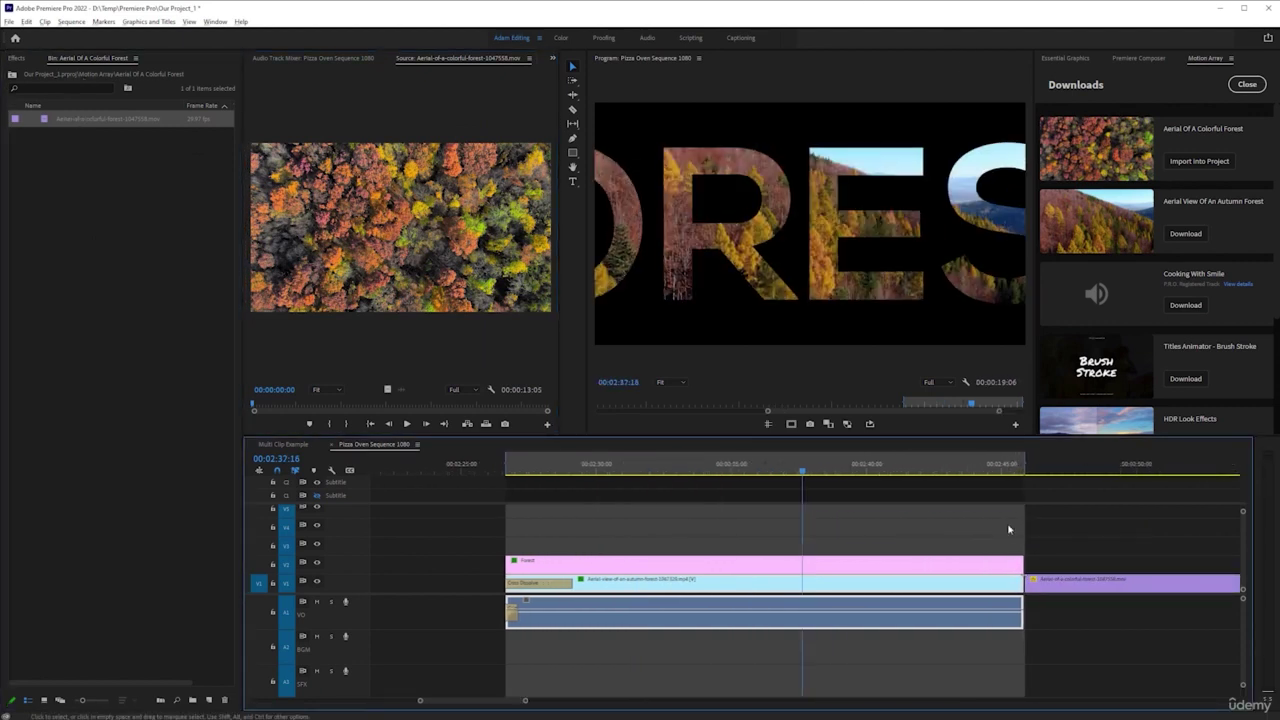
- Move the colorful forest clip to start at 00:02:42:01 on V1, with the Forest title, autumn footage and its audio ending there
{"action": "key", "text": "space"}
{"action": "scroll", "coordinate": [889, 537], "scroll_direction": "down", "scroll_amount": 3}
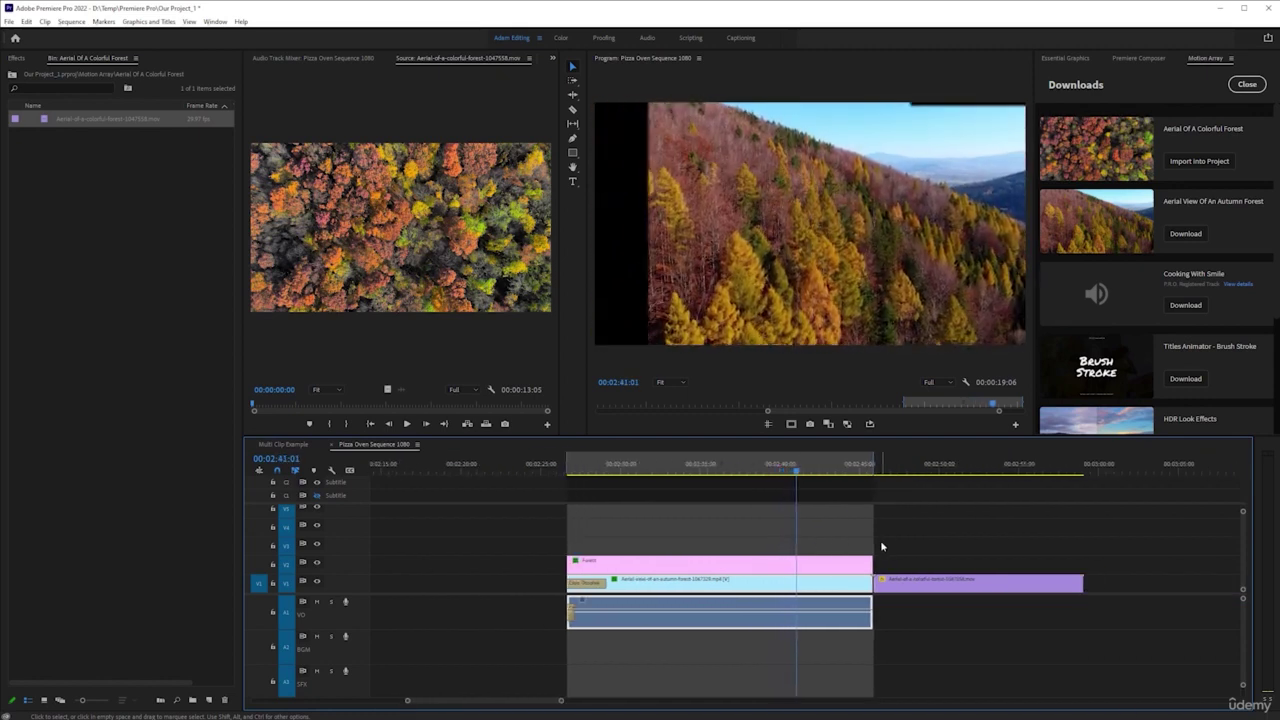
{"action": "left_click_drag", "start_coordinate": [918, 583], "coordinate": [812, 563]}
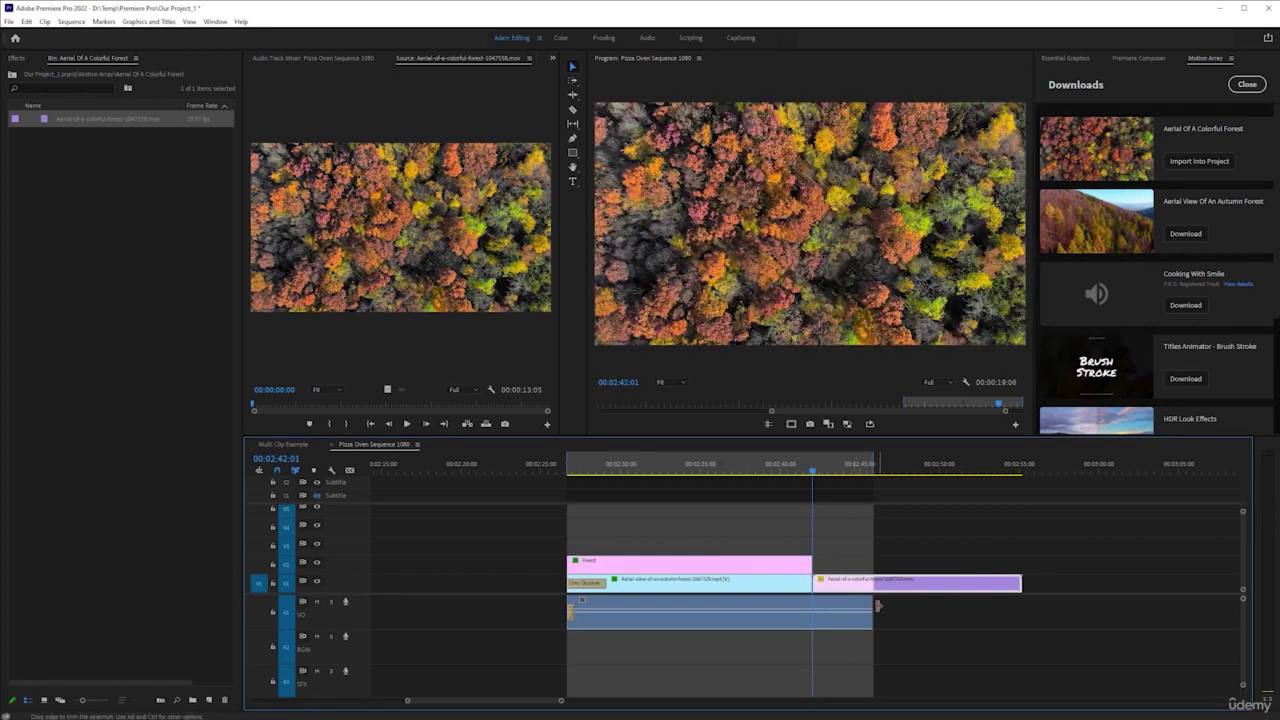
{"action": "left_click_drag", "start_coordinate": [876, 605], "coordinate": [812, 603]}
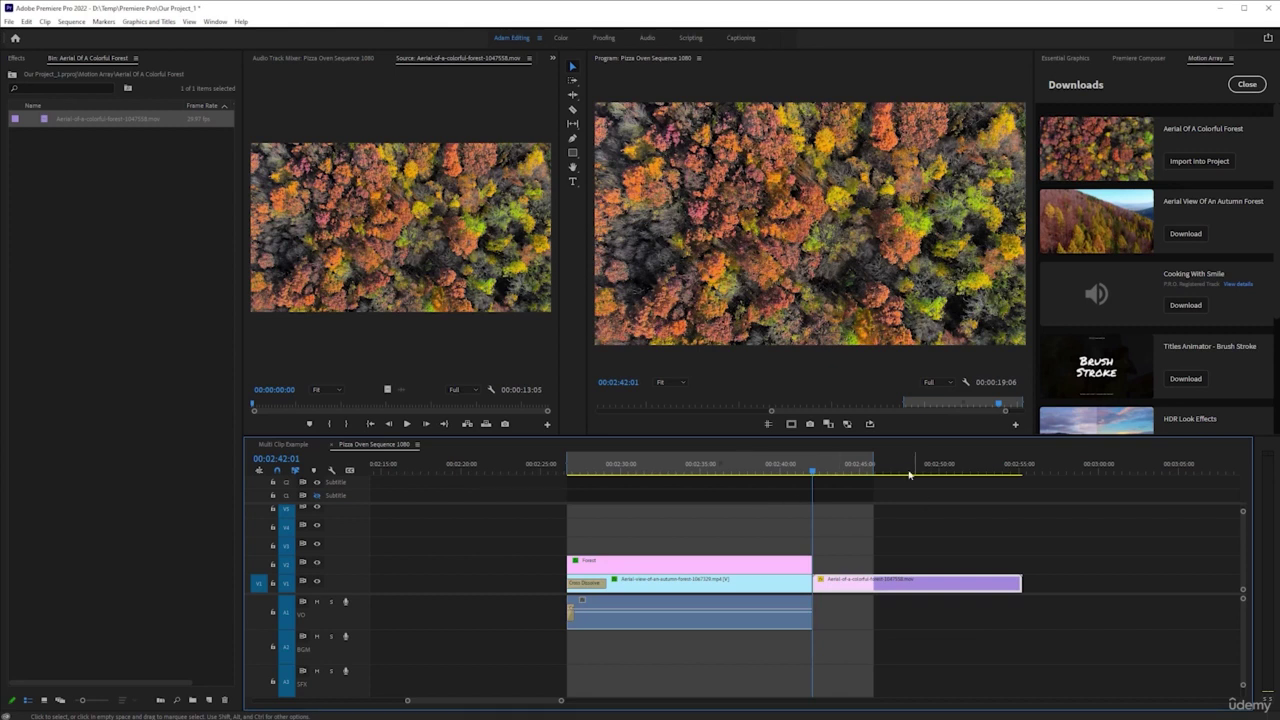
- Extend the Out point to the end of the colorful forest clip at 00:02:55:05, render that range, and clear In and Out
{"action": "left_click", "coordinate": [1022, 467]}
{"action": "key", "text": "o"}
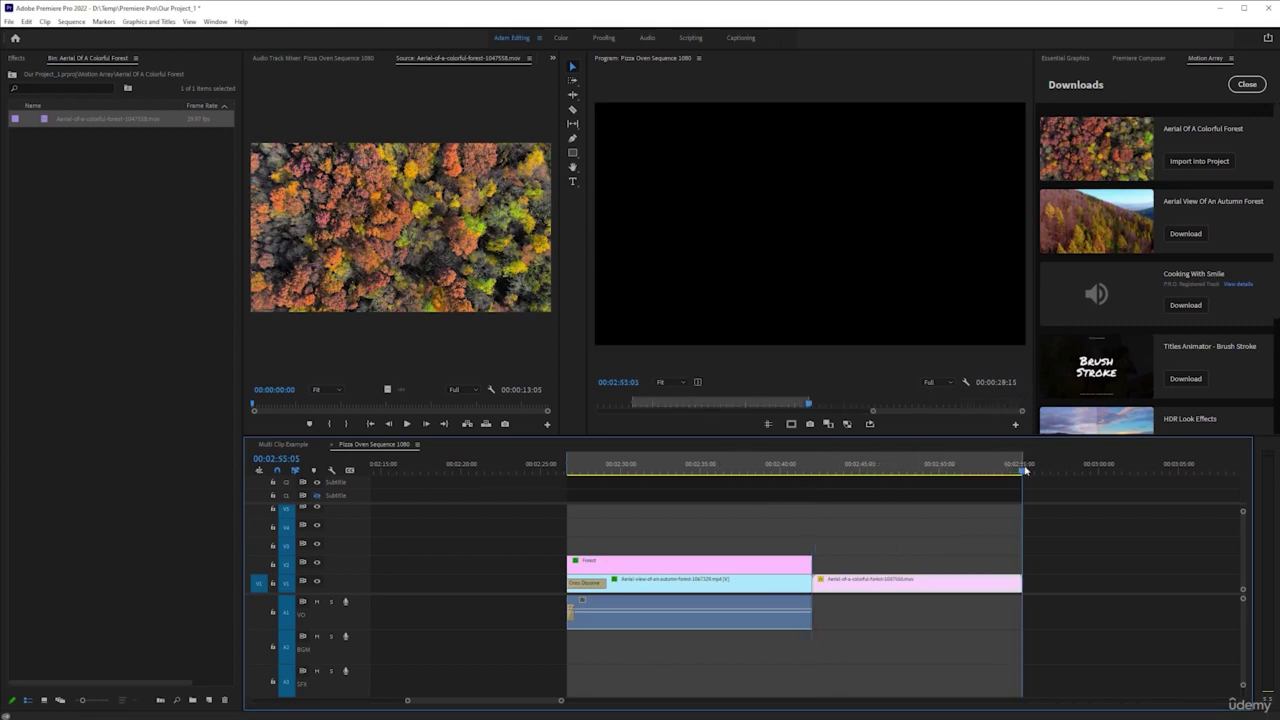
{"action": "key", "text": "Return"}
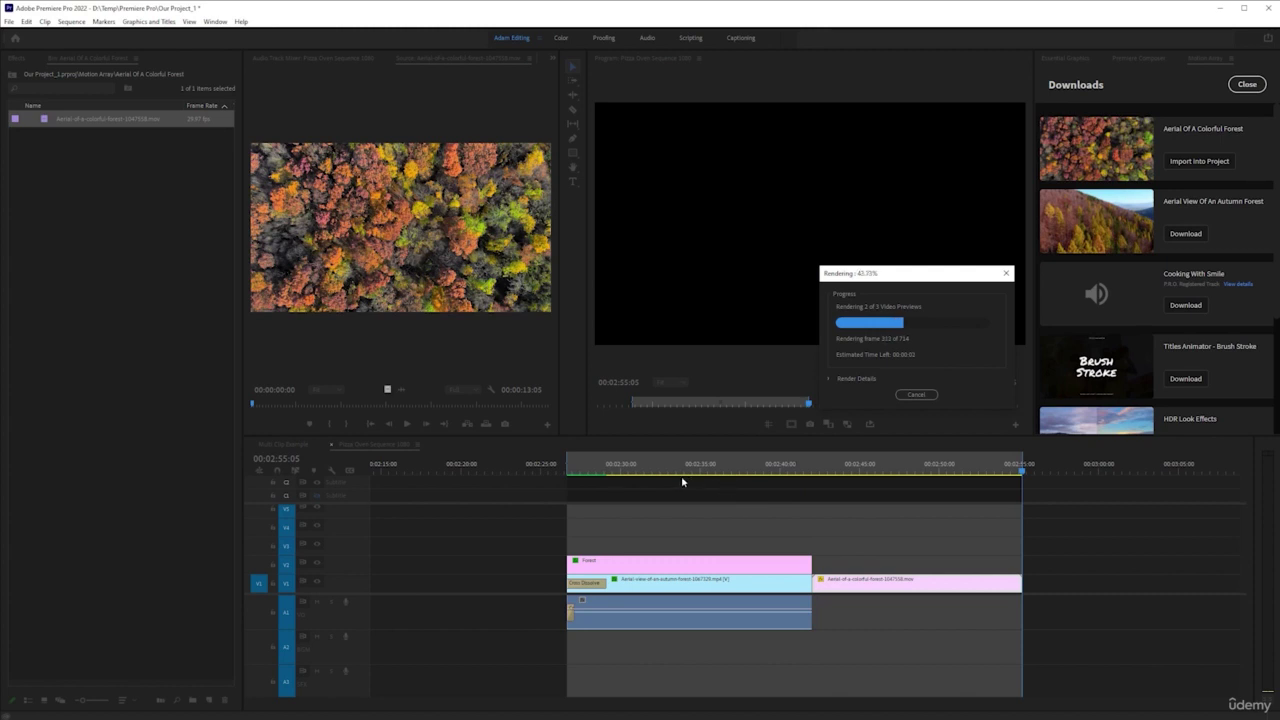
{"action": "right_click", "coordinate": [704, 461]}
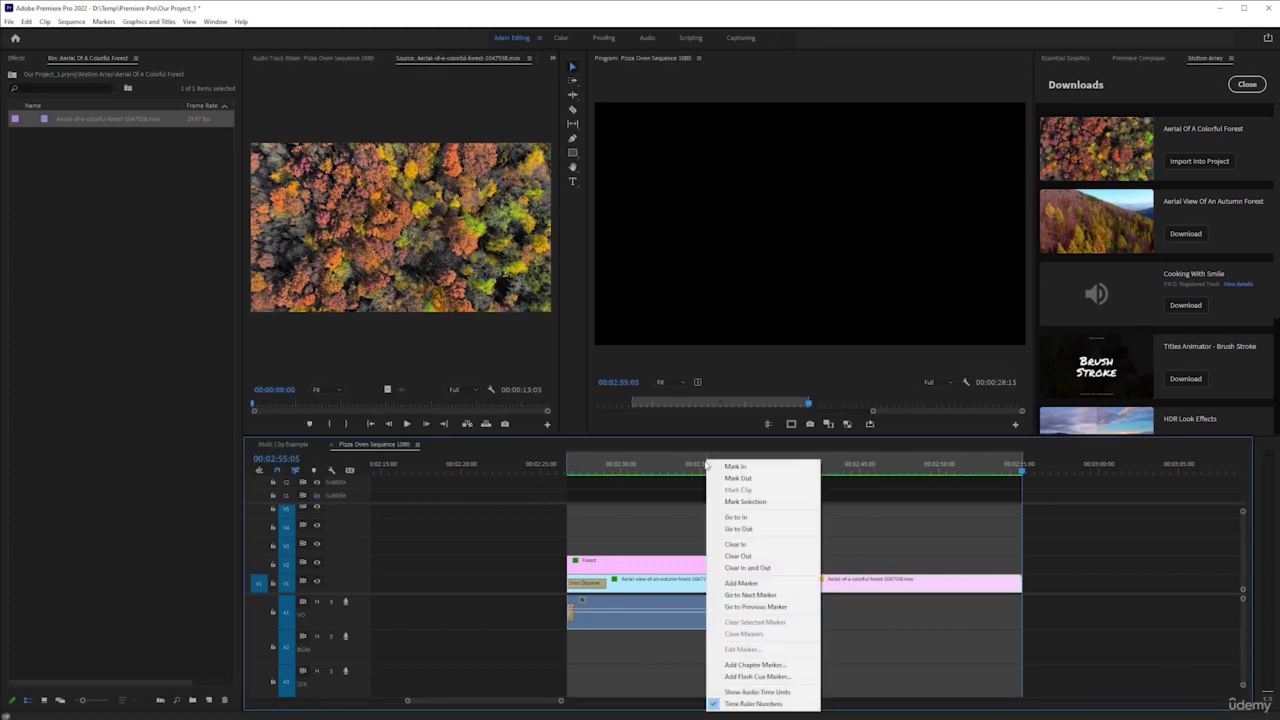
{"action": "left_click", "coordinate": [775, 568]}
- Play the rendered Forest title reveal into the colorful forest clip, and scrub back through the title section
{"action": "left_click", "coordinate": [597, 470]}
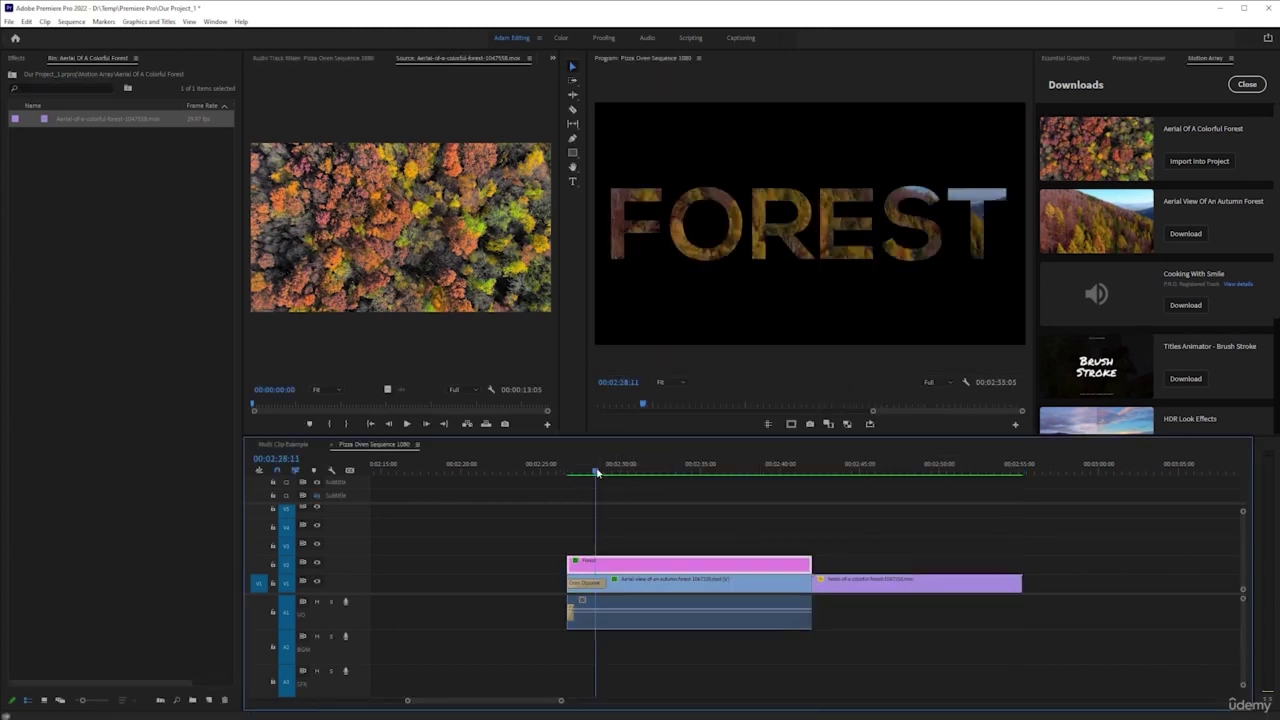
{"action": "key", "text": "Up"}
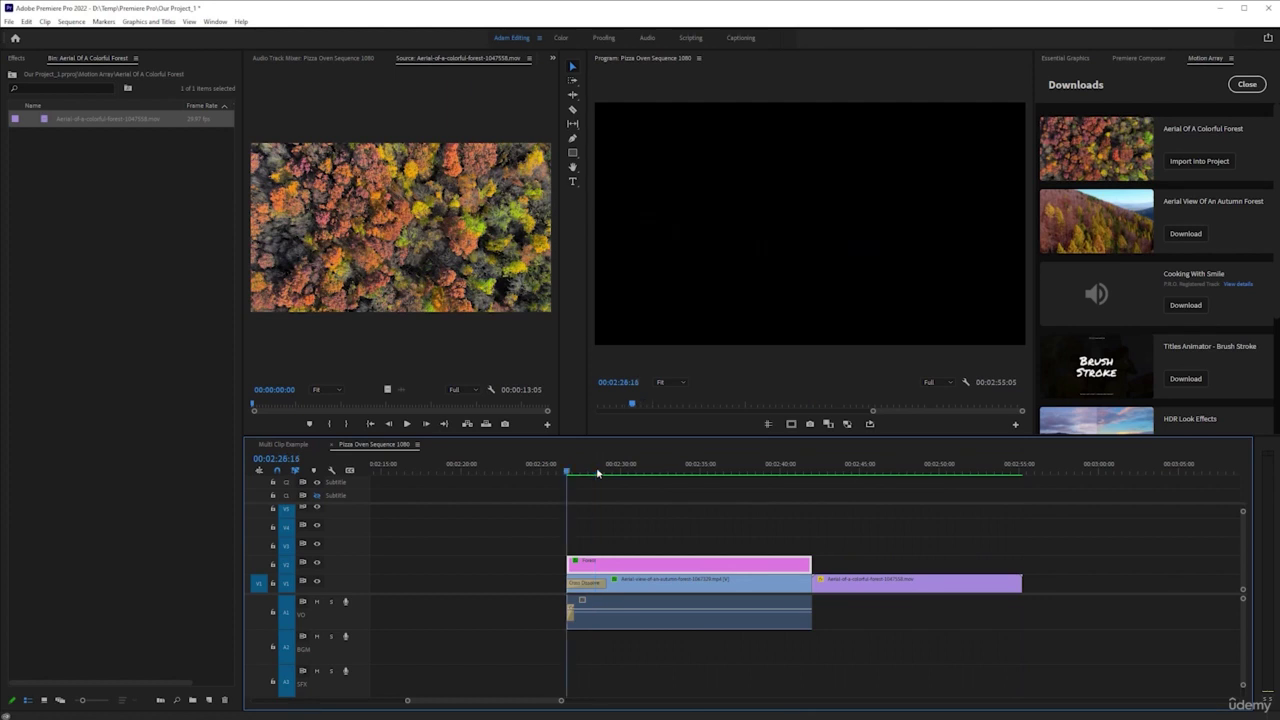
{"action": "key", "text": "space"}
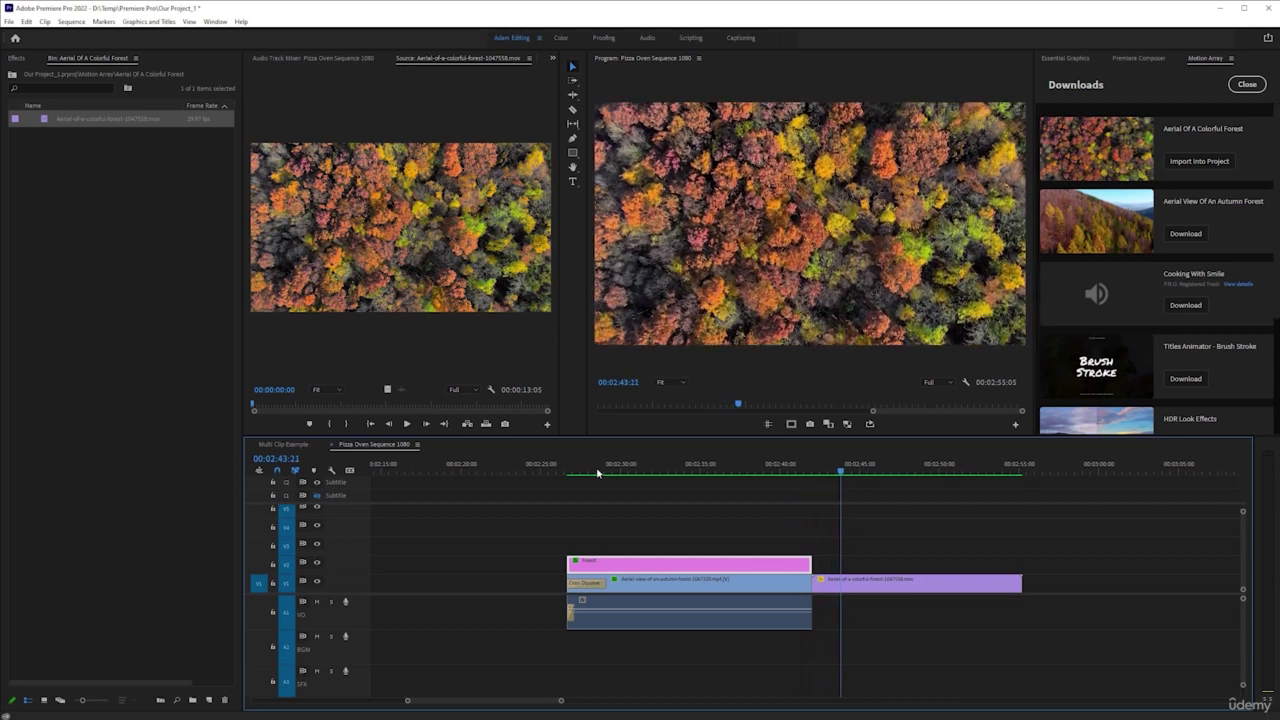
{"action": "key", "text": "space"}
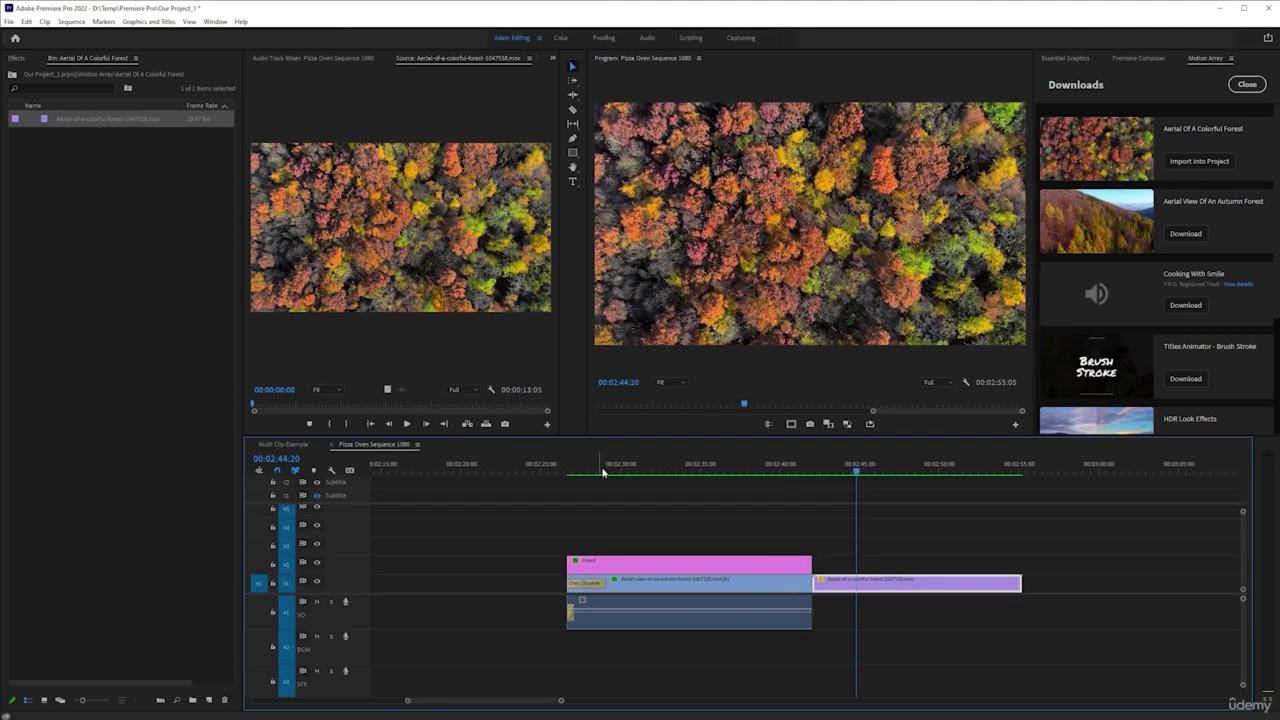
{"action": "left_click", "coordinate": [694, 464]}
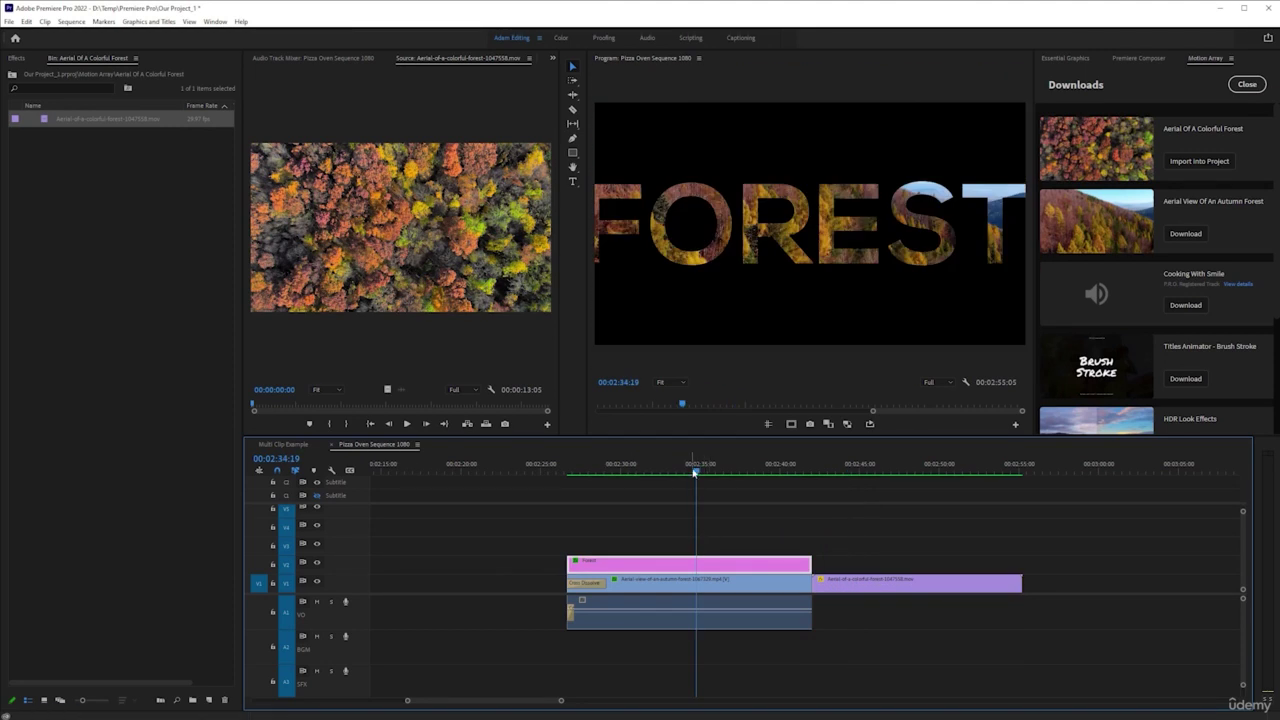
{"action": "mouse_move", "coordinate": [697, 472]}
{"action": "left_mouse_down"}
{"action": "mouse_move", "coordinate": [606, 470]}
{"action": "mouse_move", "coordinate": [703, 470]}
{"action": "left_mouse_up"}
{"action": "key", "text": "minus"}
{"action": "key", "text": "minus"}
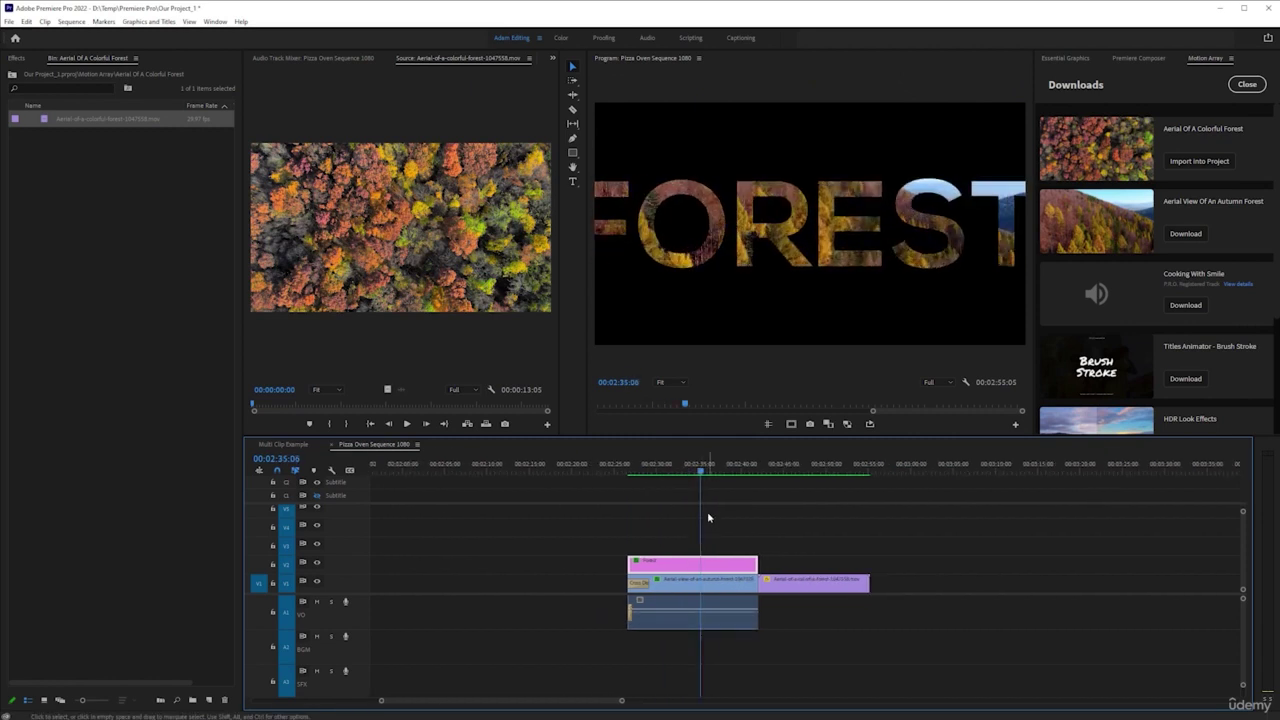
{"action": "left_click_drag", "start_coordinate": [701, 471], "coordinate": [649, 477]}
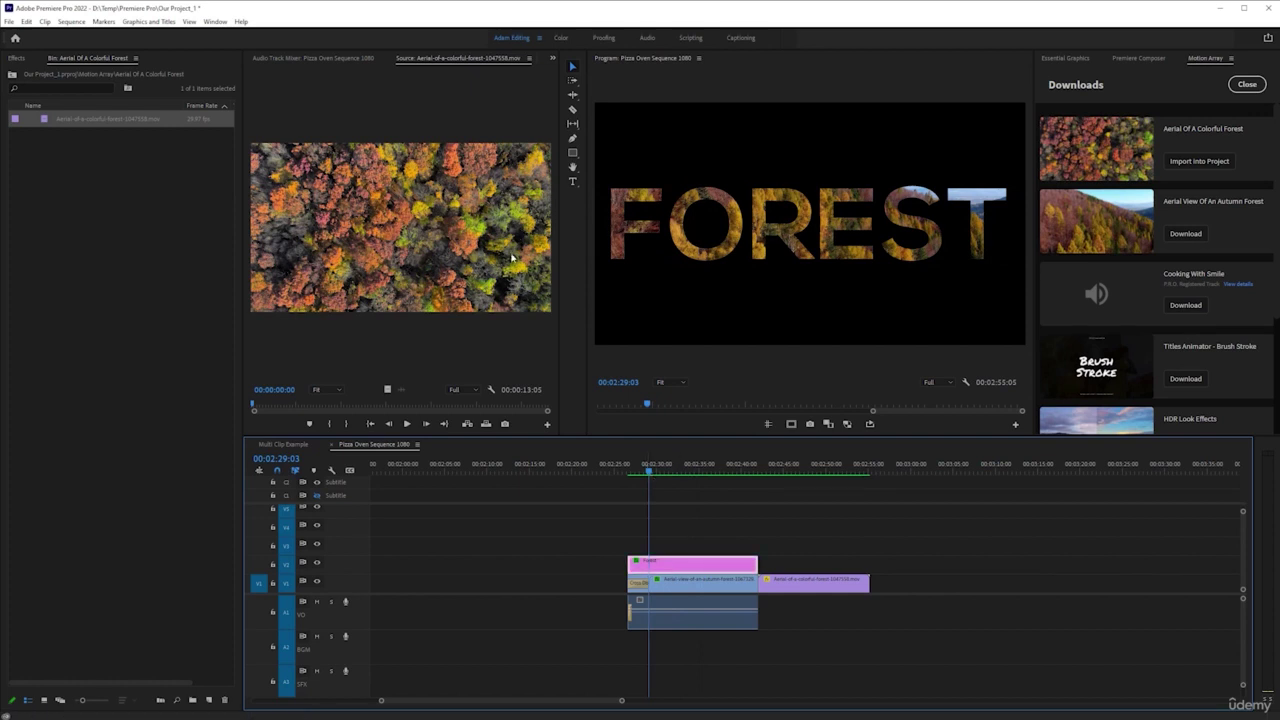
- Save the project and delete the Distance to Image and Position keyframes from the Forest title
{"action": "key", "text": "ctrl+s"}
{"action": "left_click", "coordinate": [555, 60]}
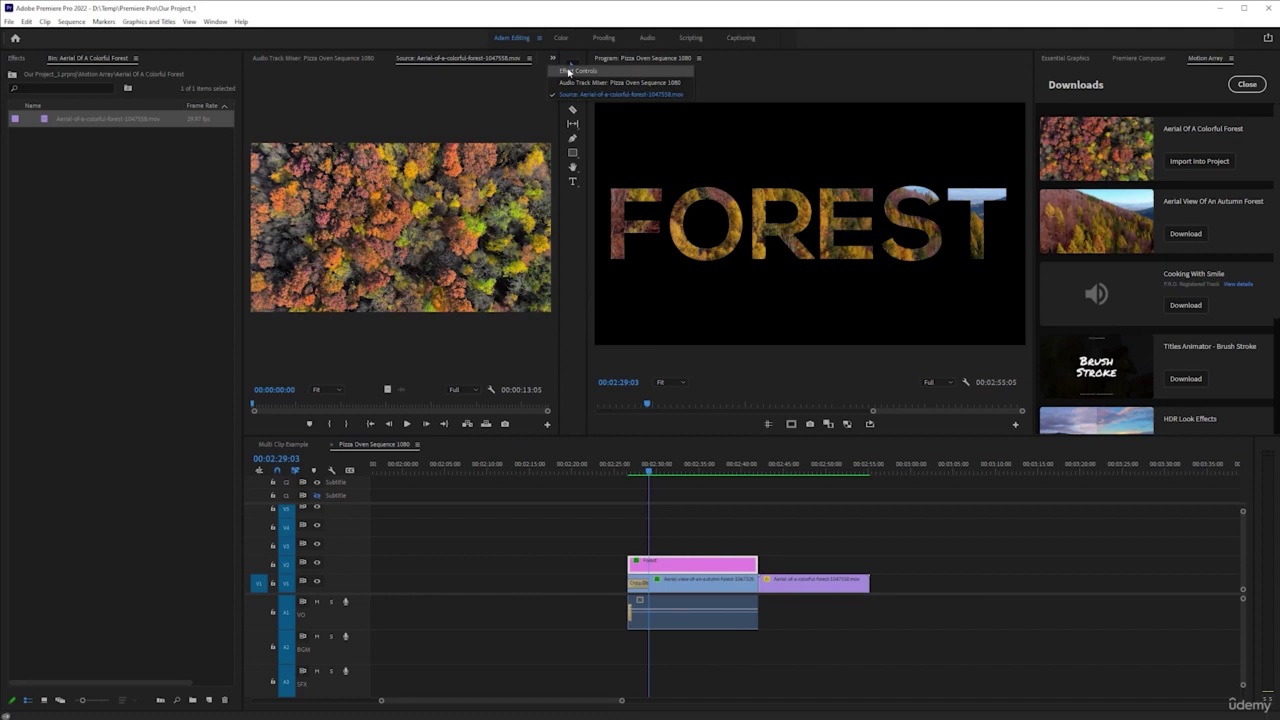
{"action": "left_click", "coordinate": [578, 74]}
{"action": "left_click", "coordinate": [688, 564]}
{"action": "left_click", "coordinate": [688, 545]}
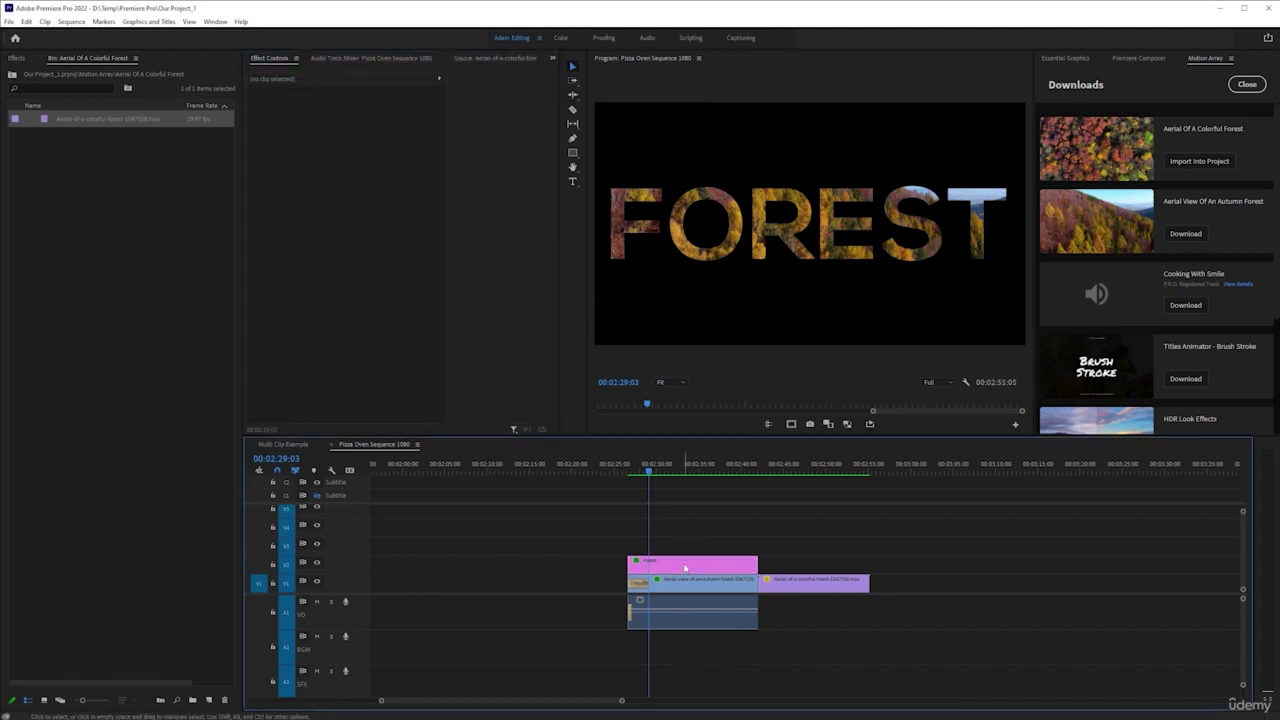
{"action": "left_click", "coordinate": [688, 564]}
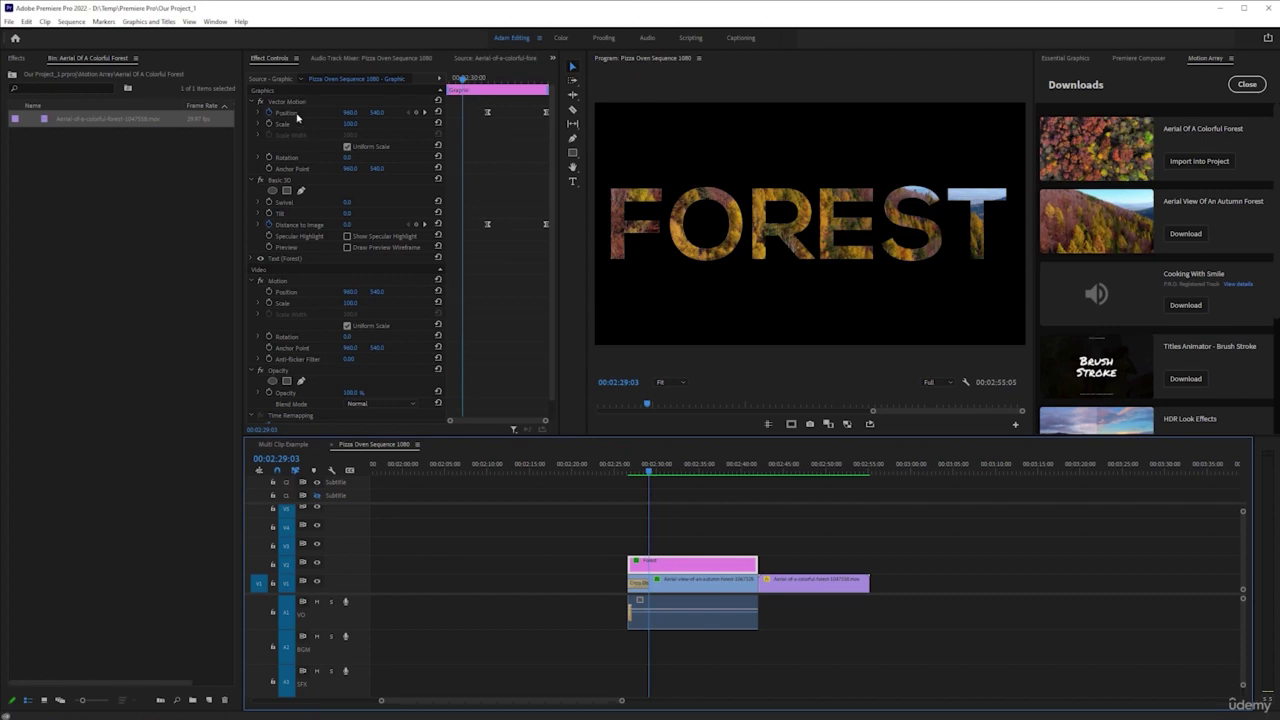
{"action": "left_click", "coordinate": [274, 228]}
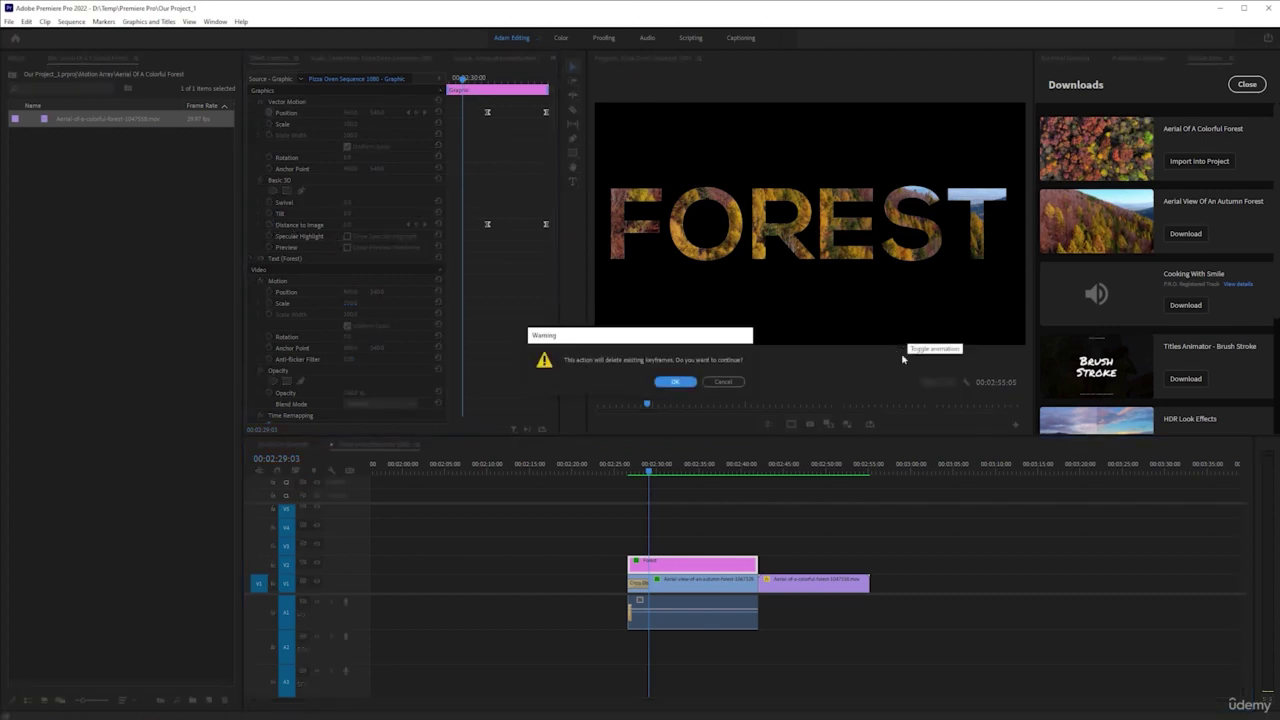
{"action": "left_click", "coordinate": [674, 384]}
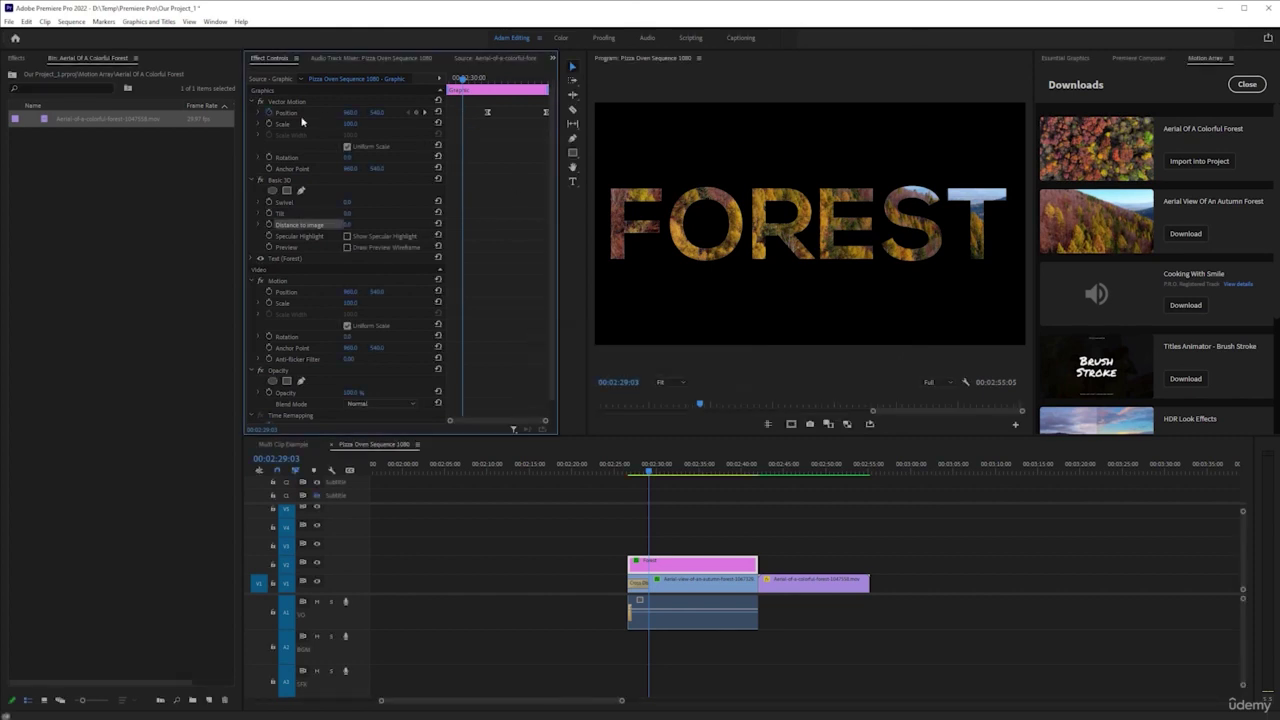
{"action": "left_click", "coordinate": [268, 112]}
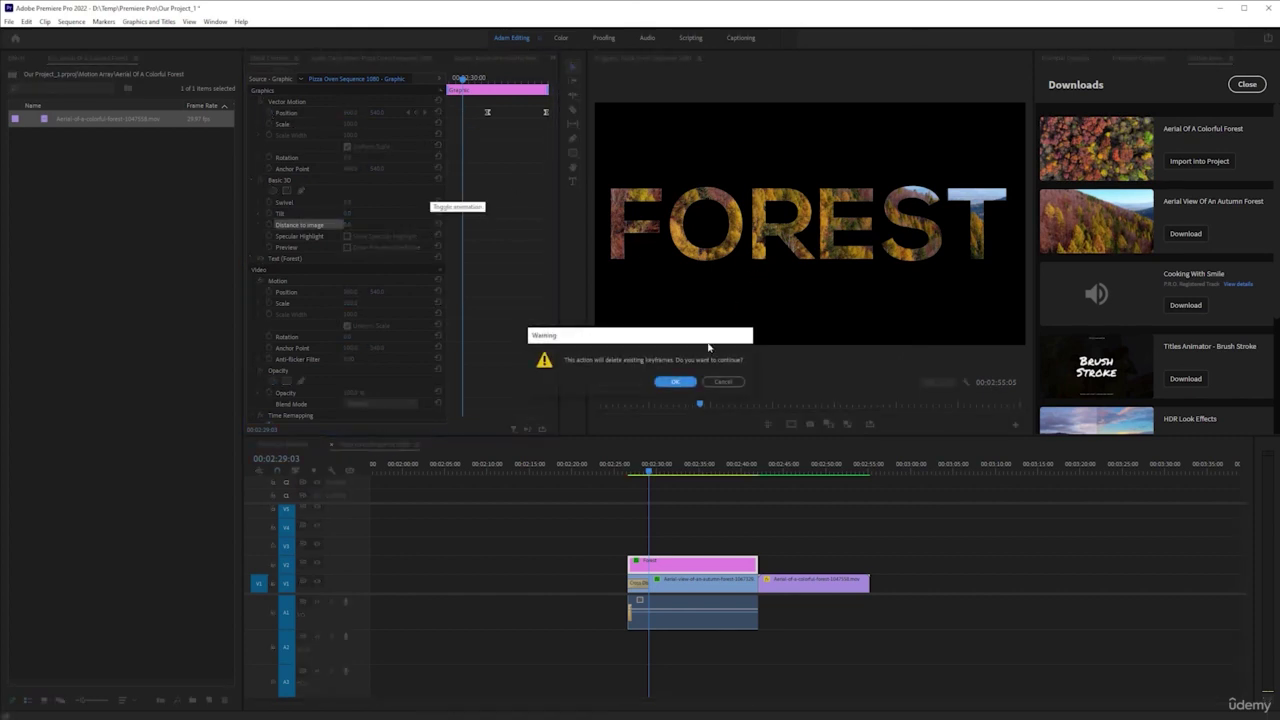
{"action": "left_click", "coordinate": [674, 384]}
- Animate the Forest title's horizontal Position from 887 at the clip's start to about 1048 at its end, and play it back
{"action": "left_click_drag", "start_coordinate": [460, 76], "coordinate": [446, 78]}
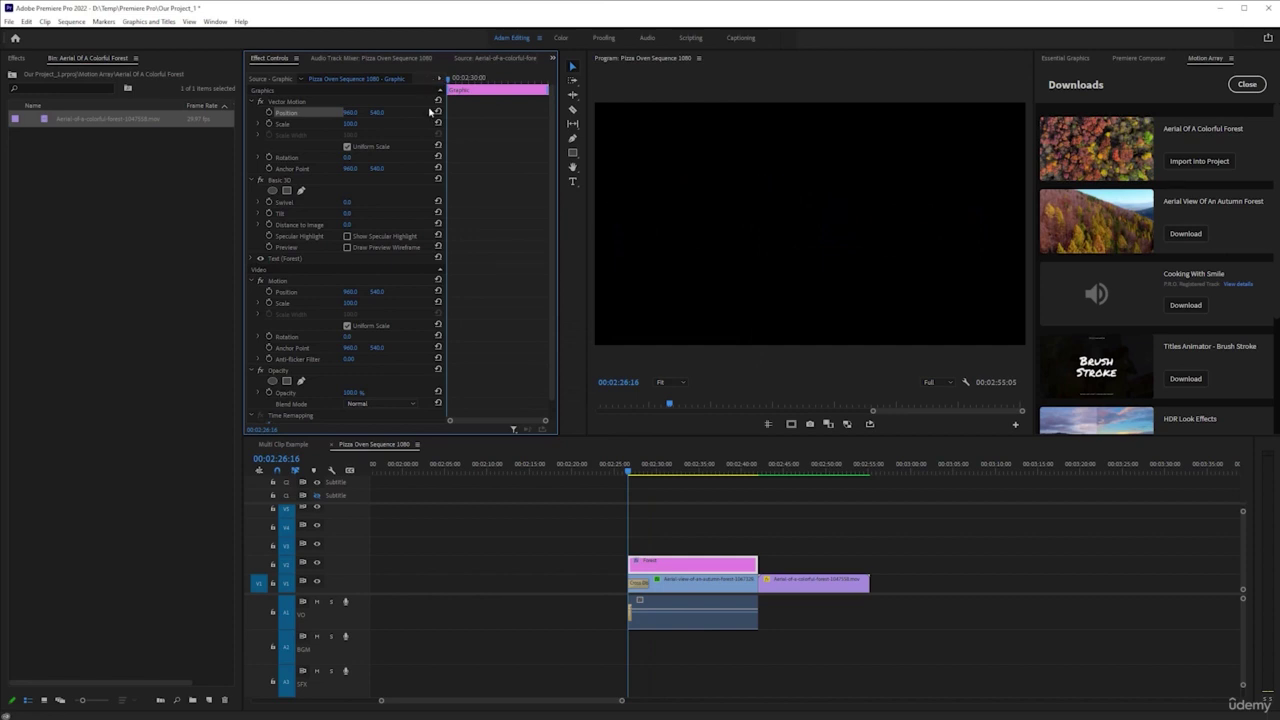
{"action": "key", "text": "space"}
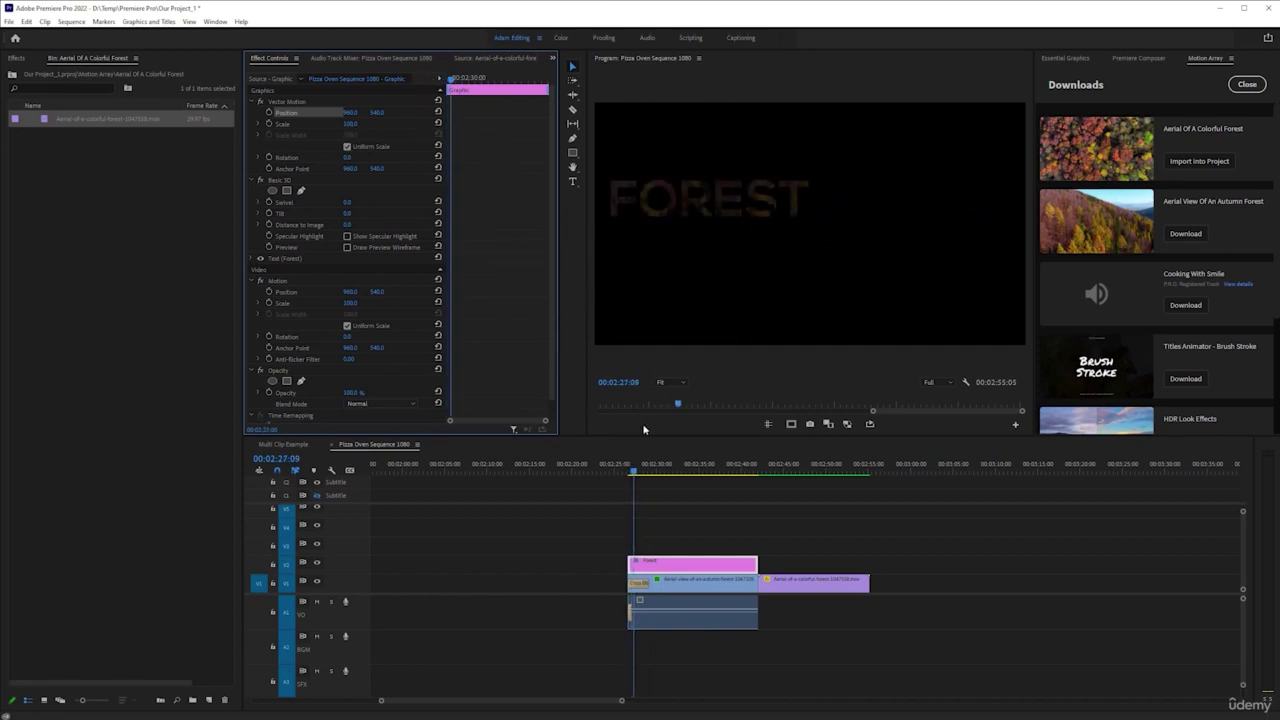
{"action": "left_click", "coordinate": [664, 580]}
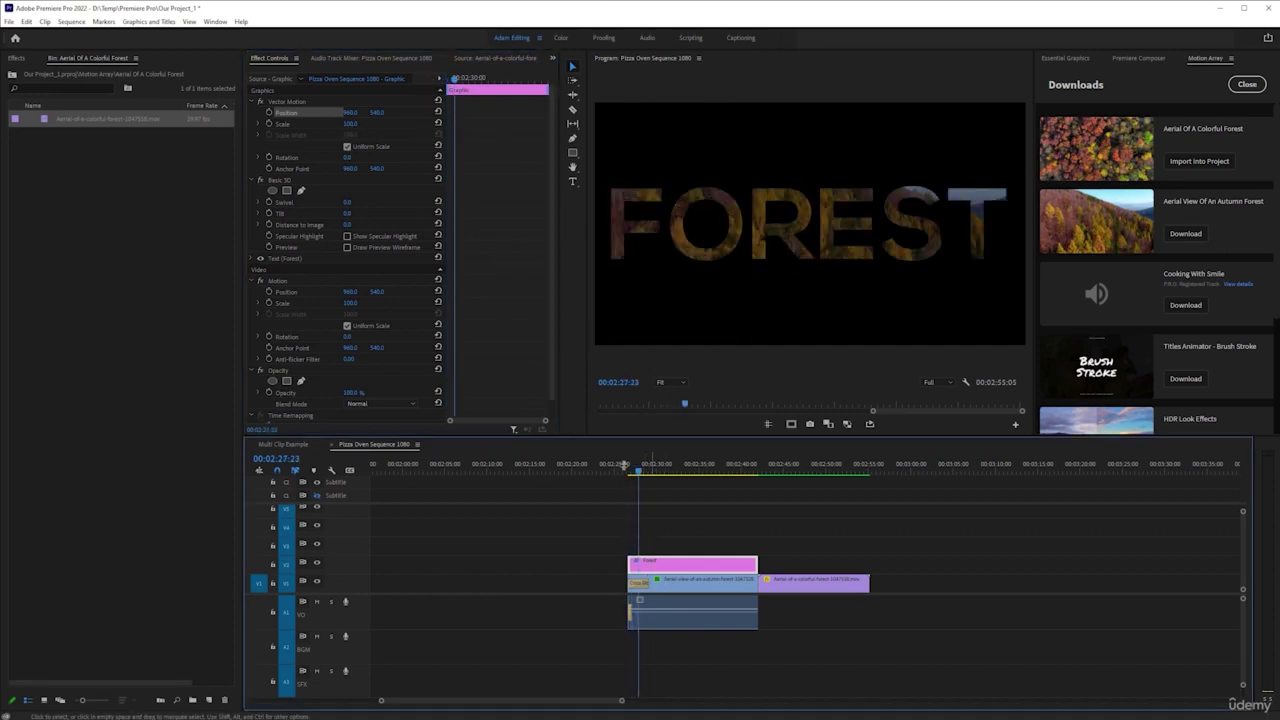
{"action": "left_click", "coordinate": [268, 113]}
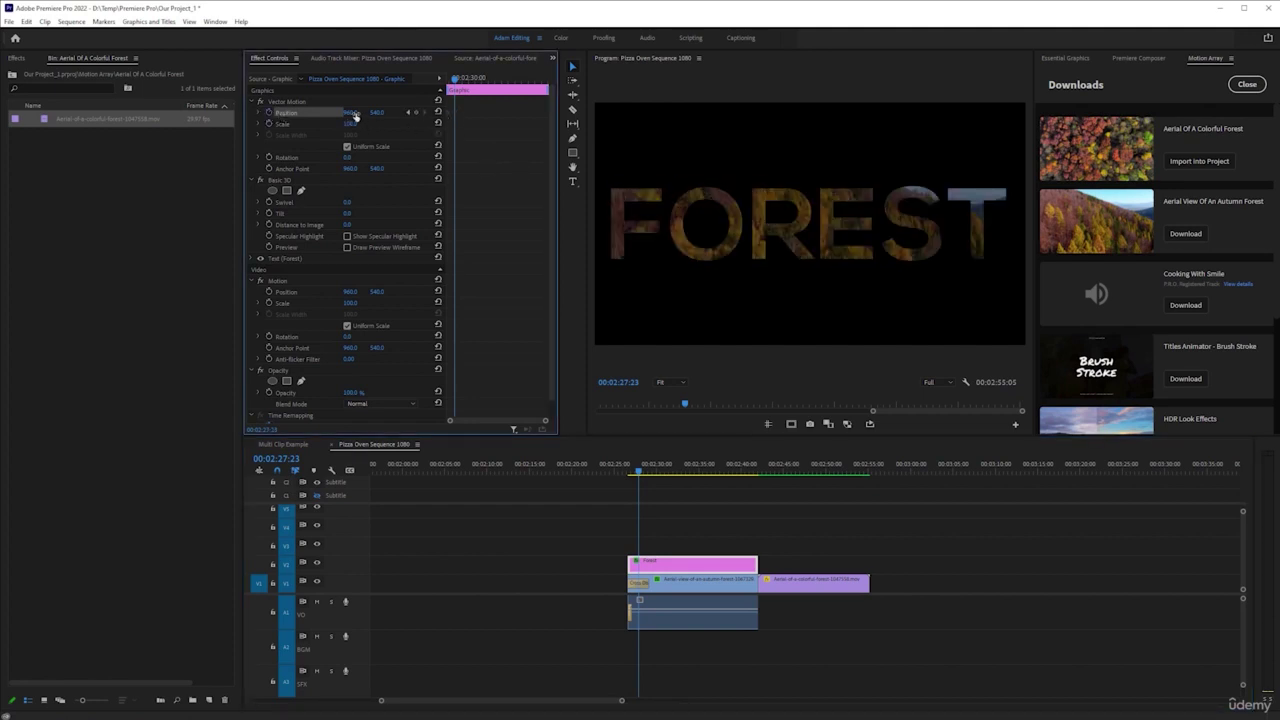
{"action": "left_click_drag", "start_coordinate": [354, 116], "coordinate": [355, 115]}
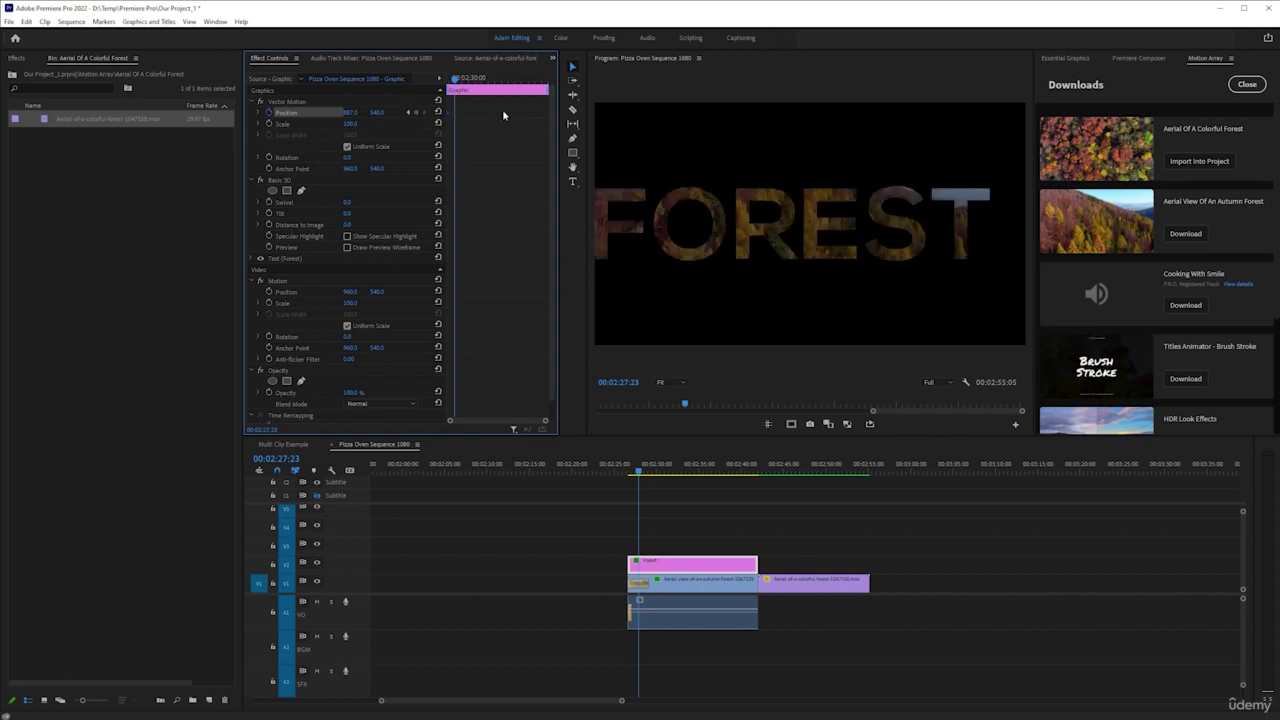
{"action": "left_click_drag", "start_coordinate": [458, 88], "coordinate": [547, 88]}
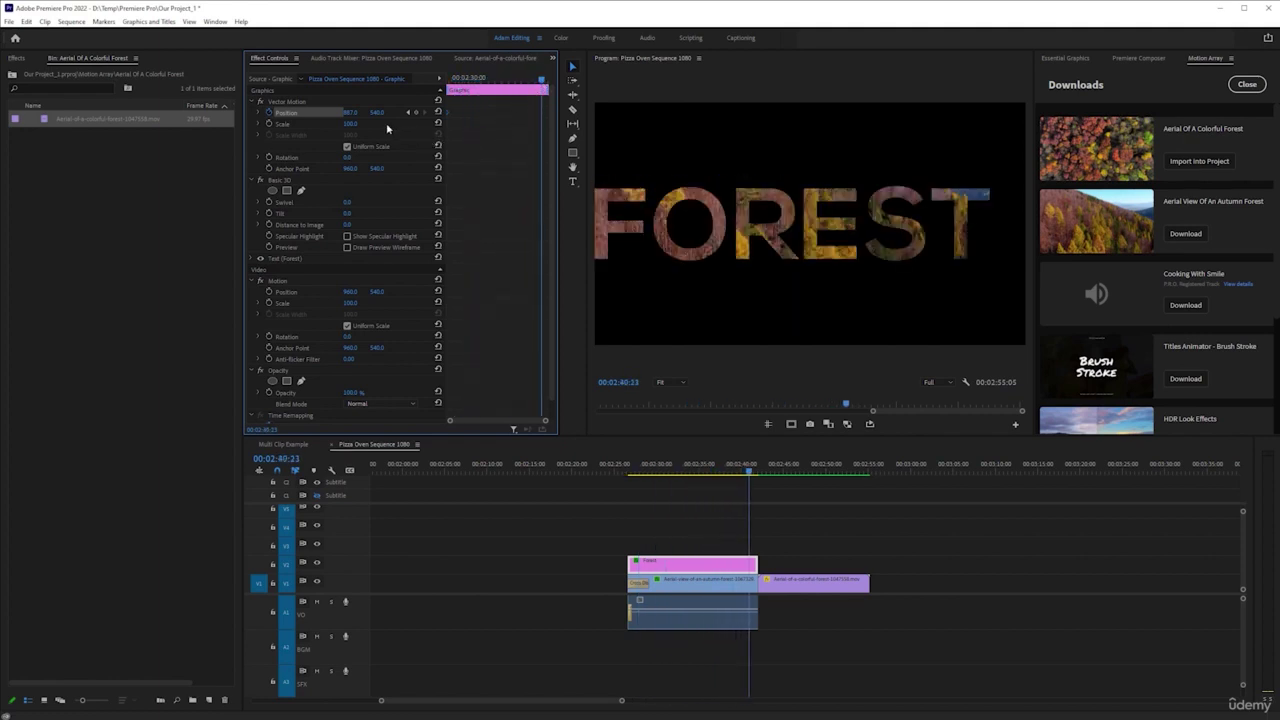
{"action": "left_click_drag", "start_coordinate": [355, 113], "coordinate": [357, 114]}
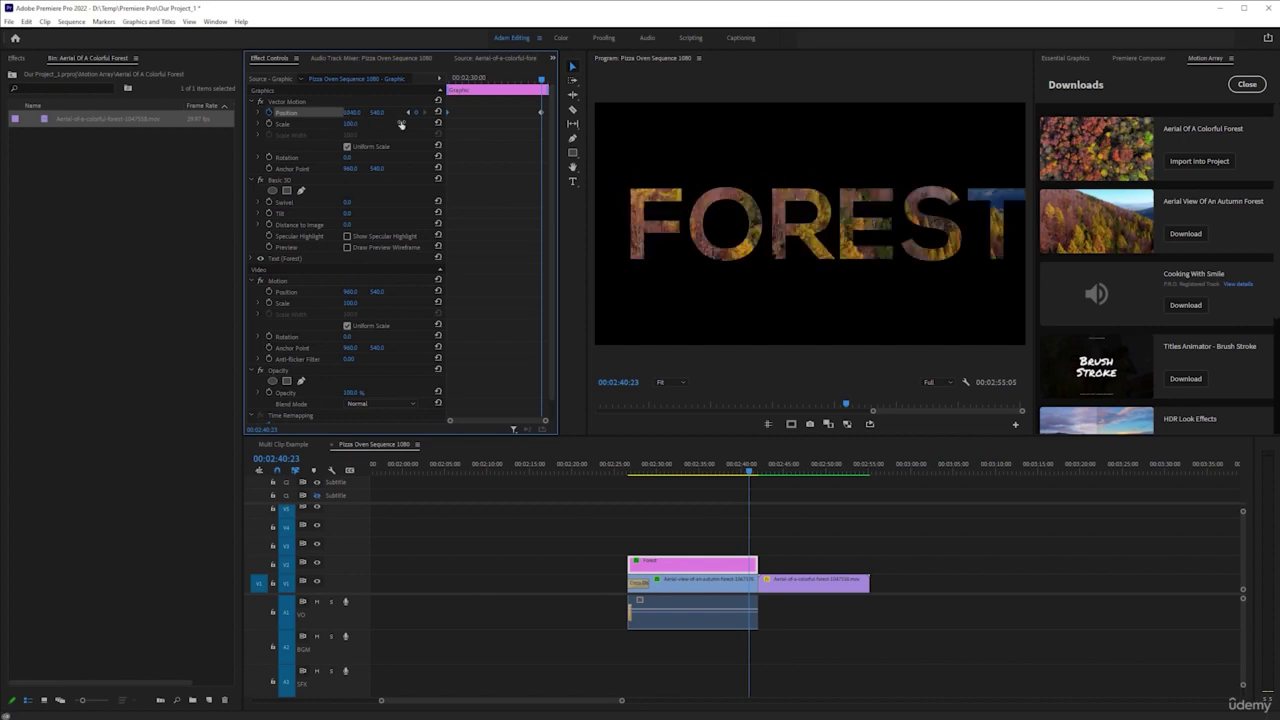
{"action": "left_click", "coordinate": [629, 464]}
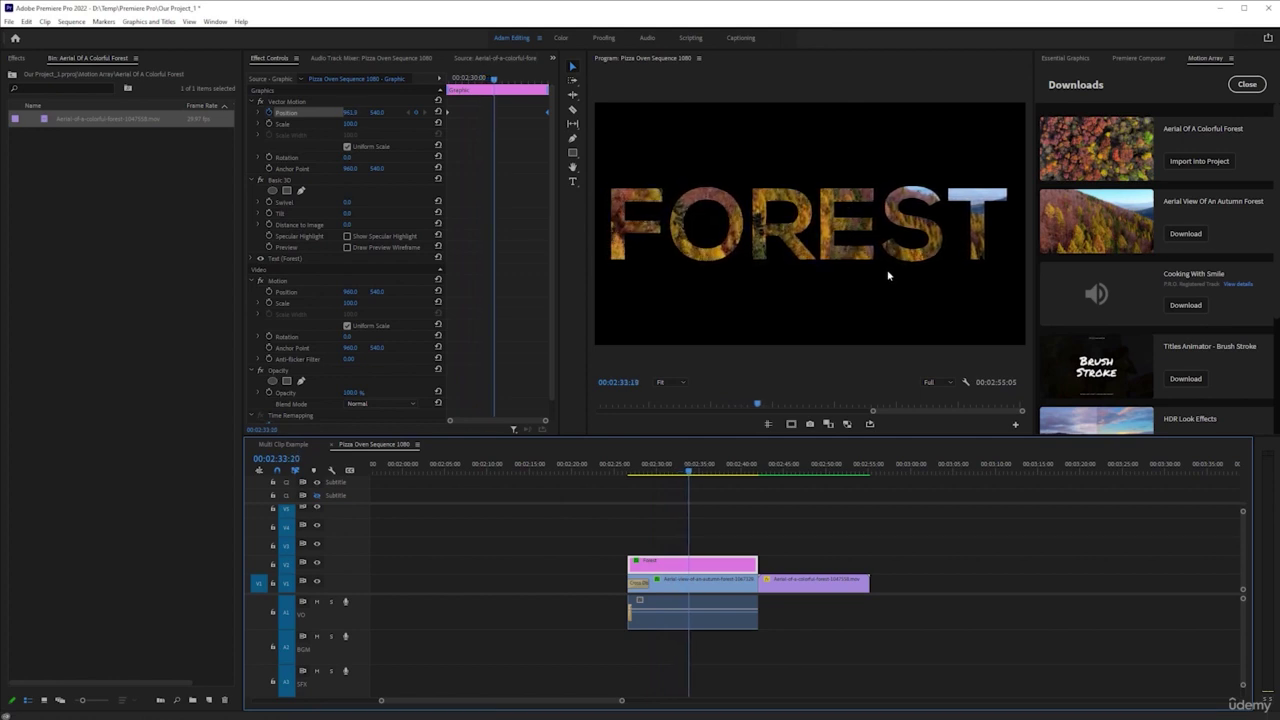
{"action": "key", "text": "space"}
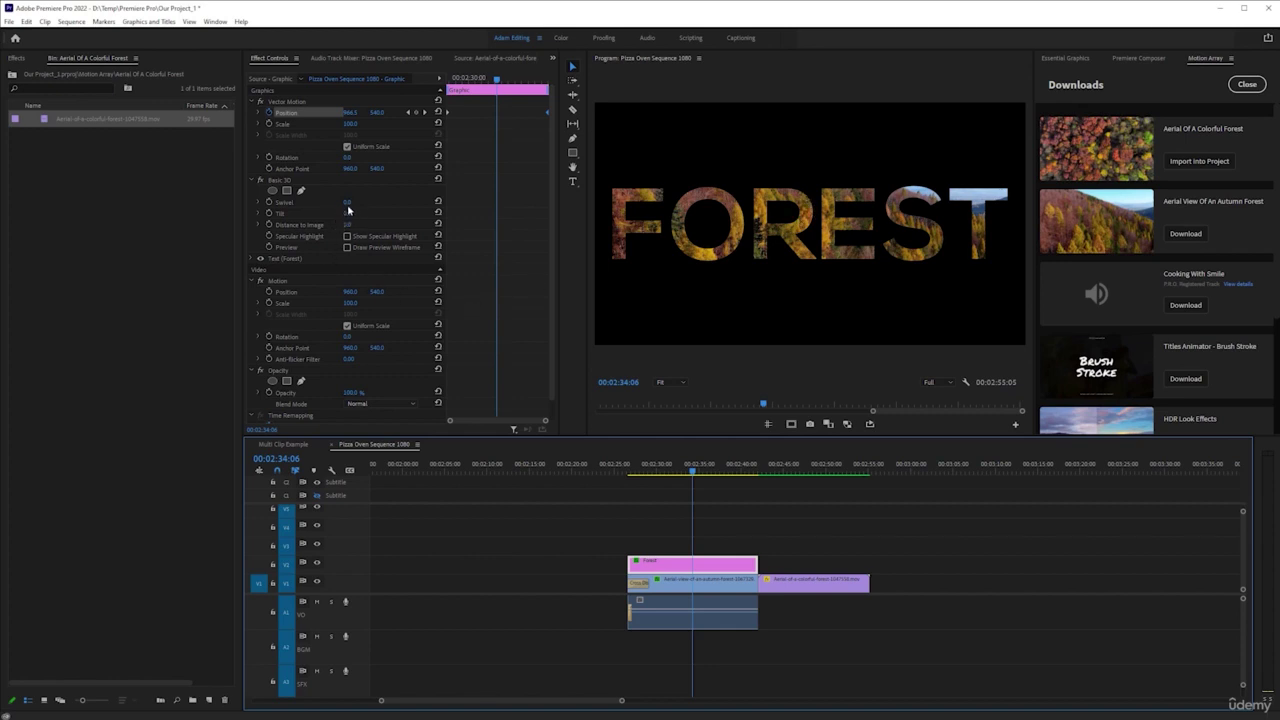
- Set the Forest title's Basic 3D Swivel to about -88° and delete its Position keyframes
{"action": "left_click_drag", "start_coordinate": [348, 209], "coordinate": [296, 208]}
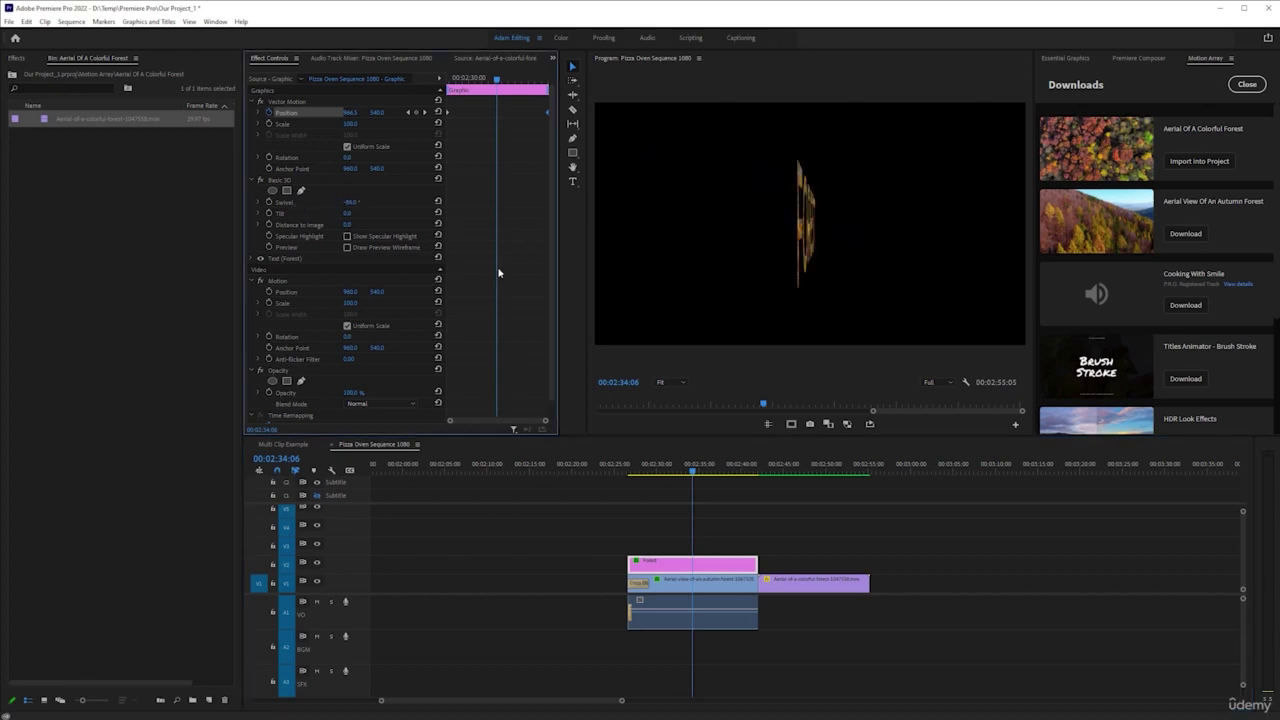
{"action": "left_click", "coordinate": [270, 112]}
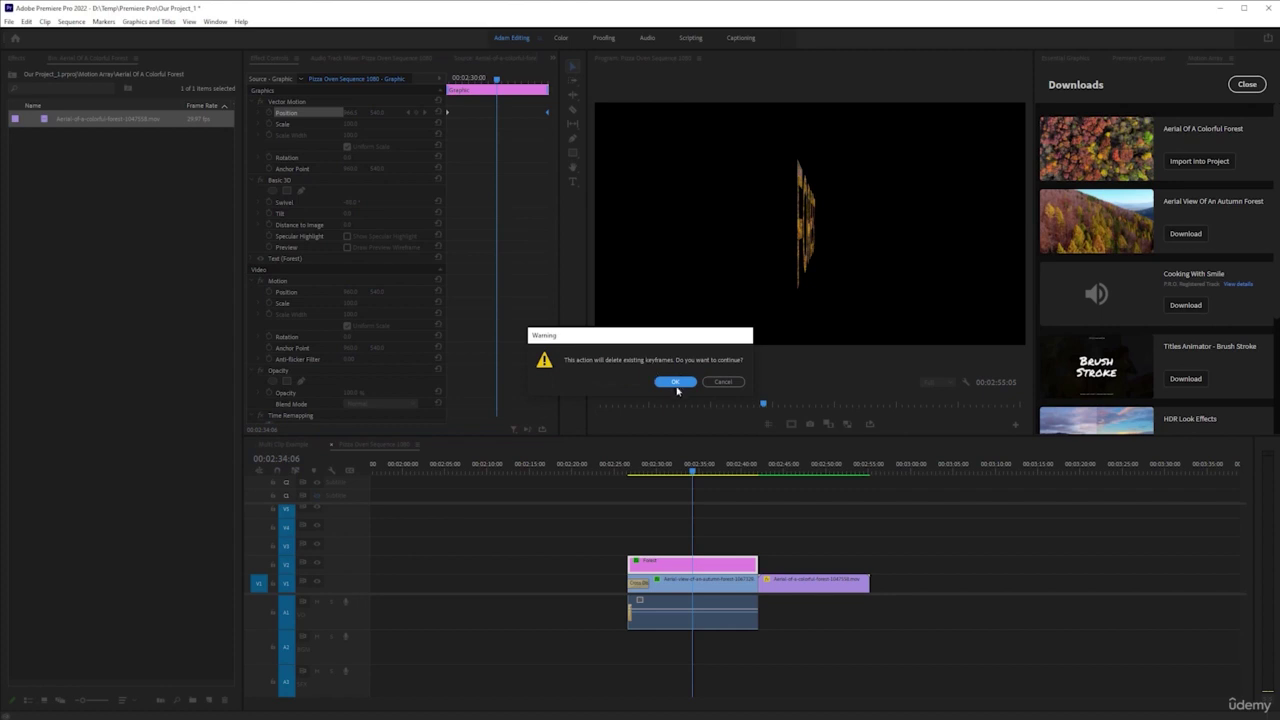
{"action": "left_click", "coordinate": [676, 382]}
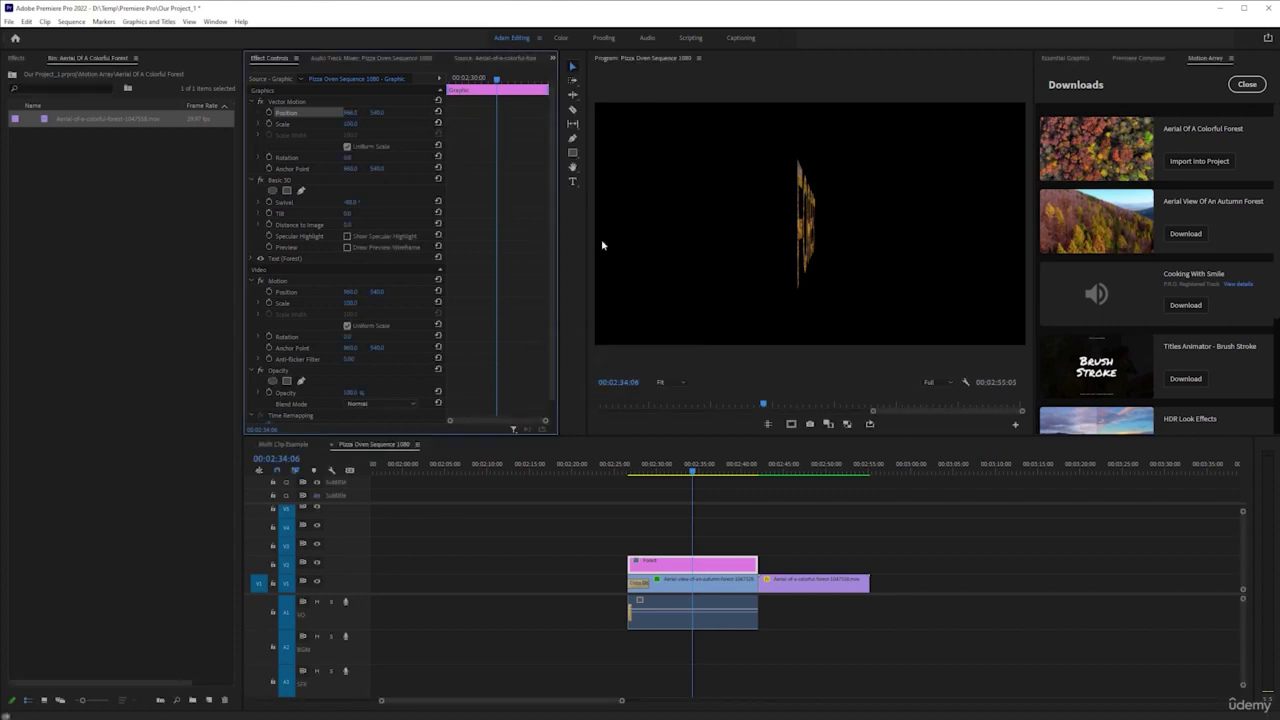
- Keyframe the title's Swivel from about -88° at the clip's start to 88° at its end, and enable Show Specular Highlight
{"action": "left_click", "coordinate": [269, 202]}
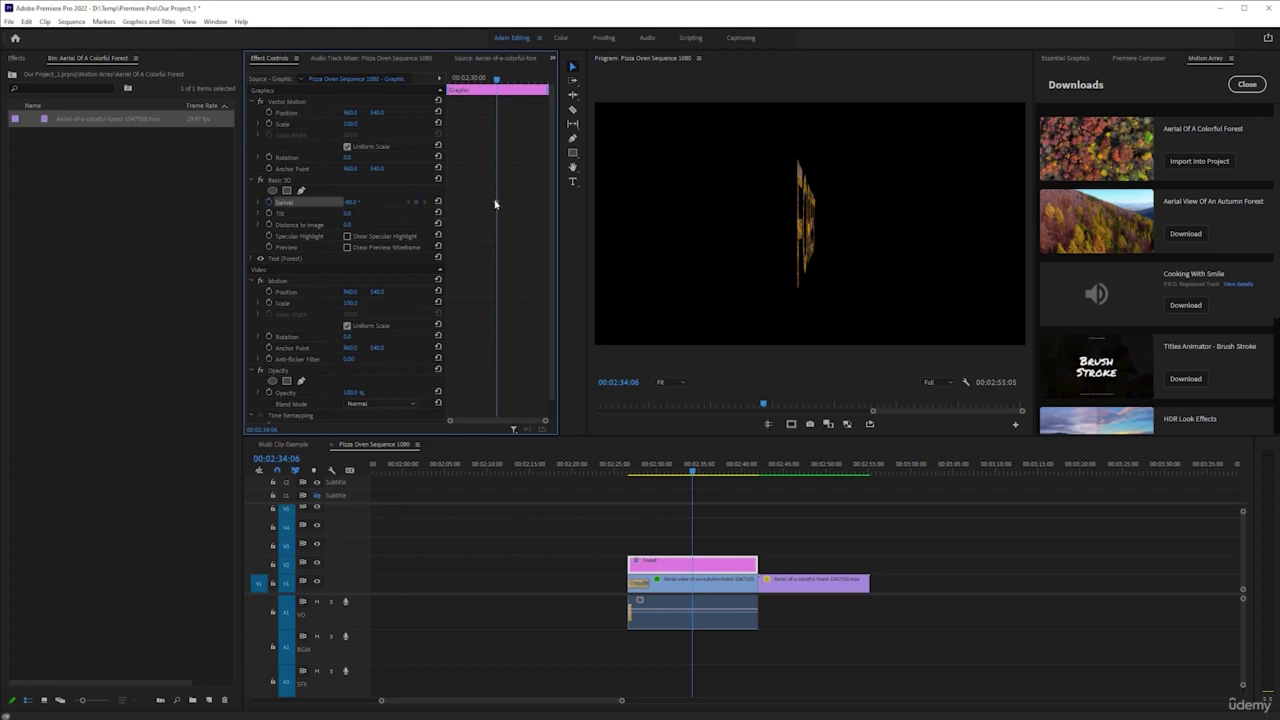
{"action": "left_click", "coordinate": [352, 202]}
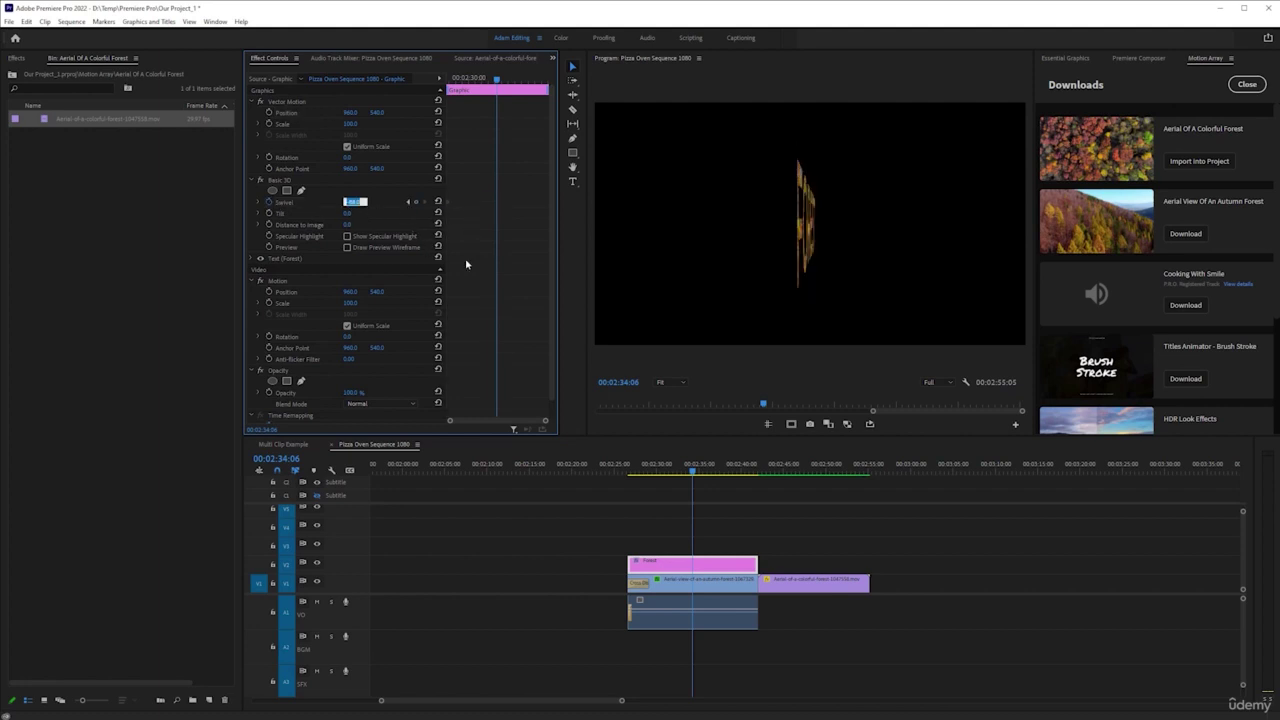
{"action": "type", "text": "88"}
{"action": "key", "text": "Return"}
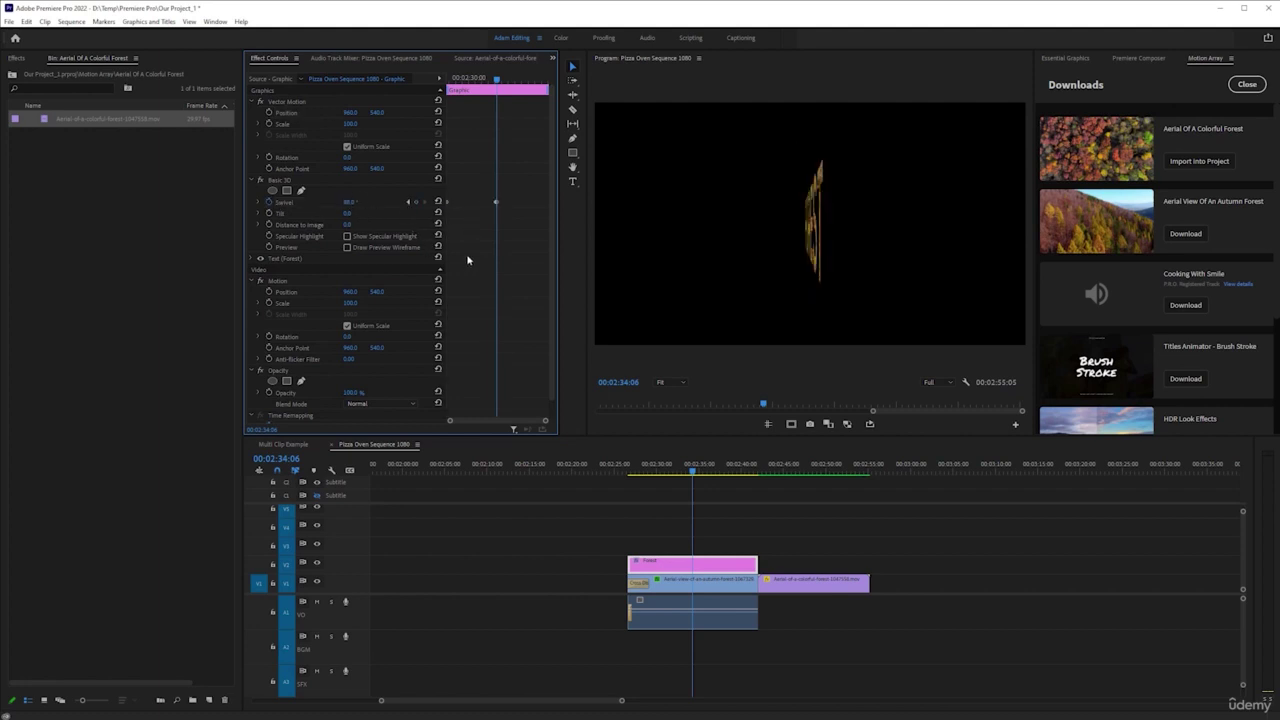
{"action": "left_click_drag", "start_coordinate": [497, 204], "coordinate": [547, 202]}
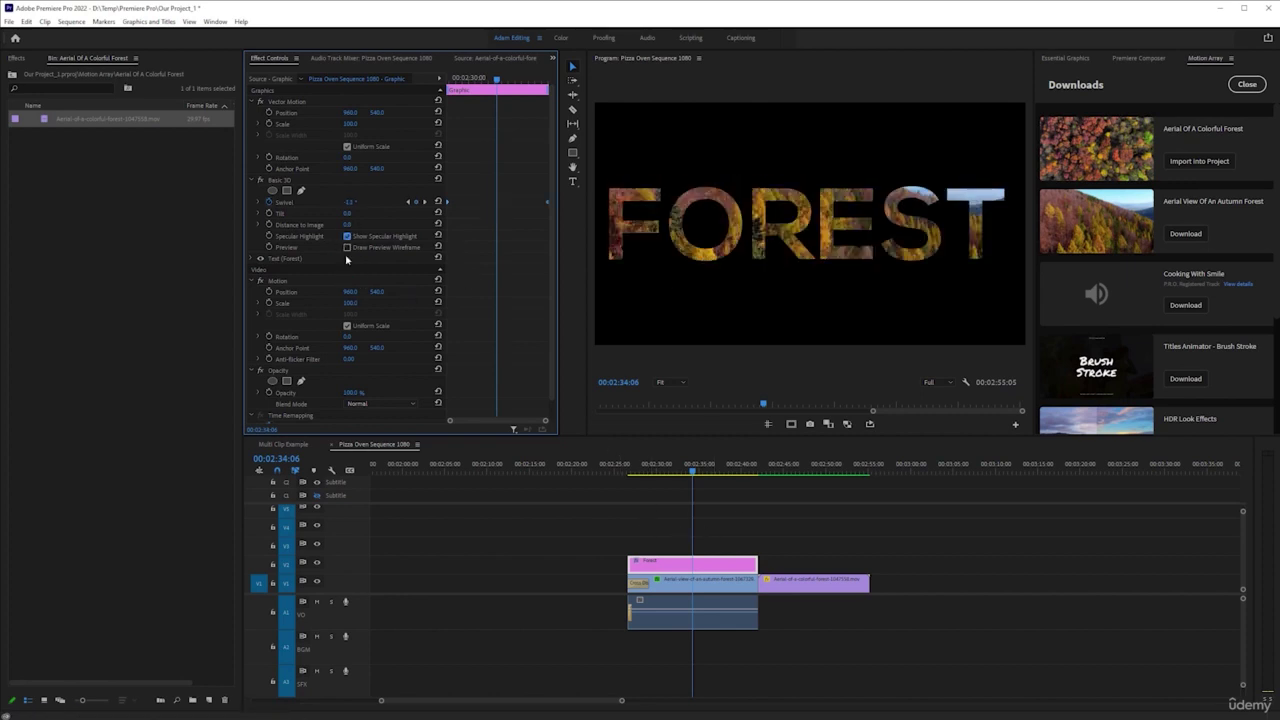
- Mark in and out points around the Forest title clip, render that range, and clear the in and out points
{"action": "left_click", "coordinate": [628, 463]}
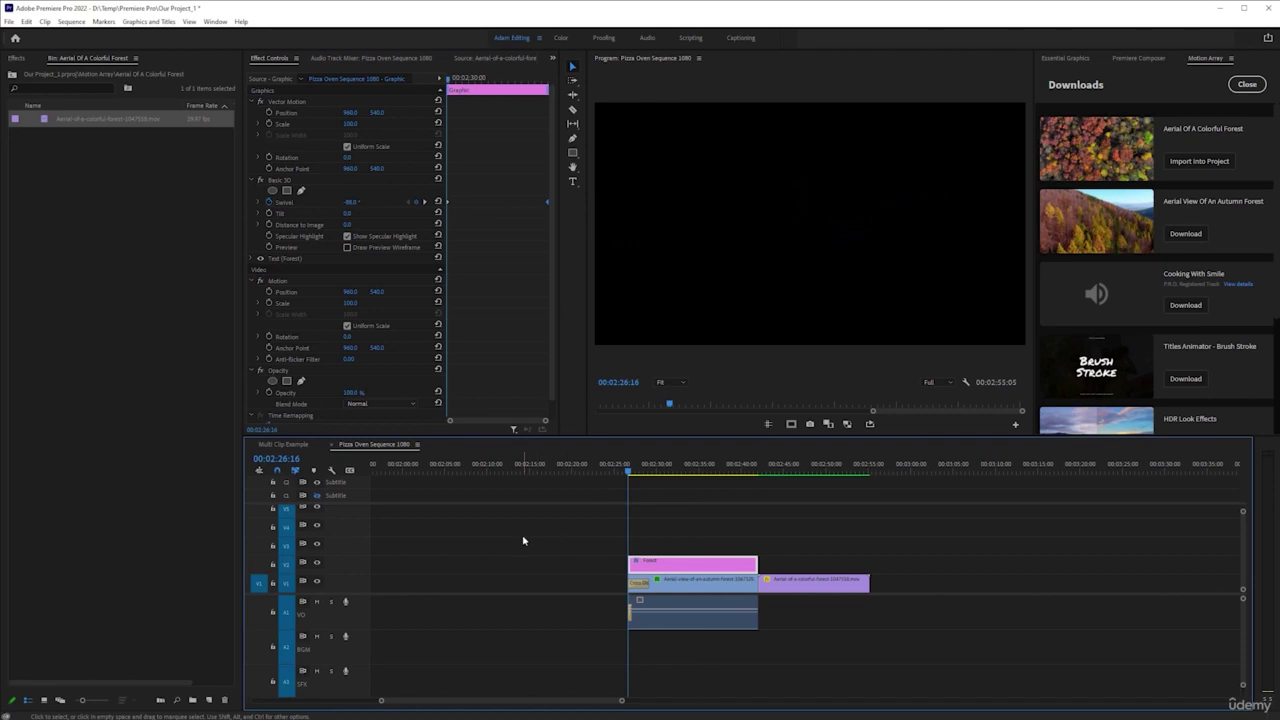
{"action": "key", "text": "space"}
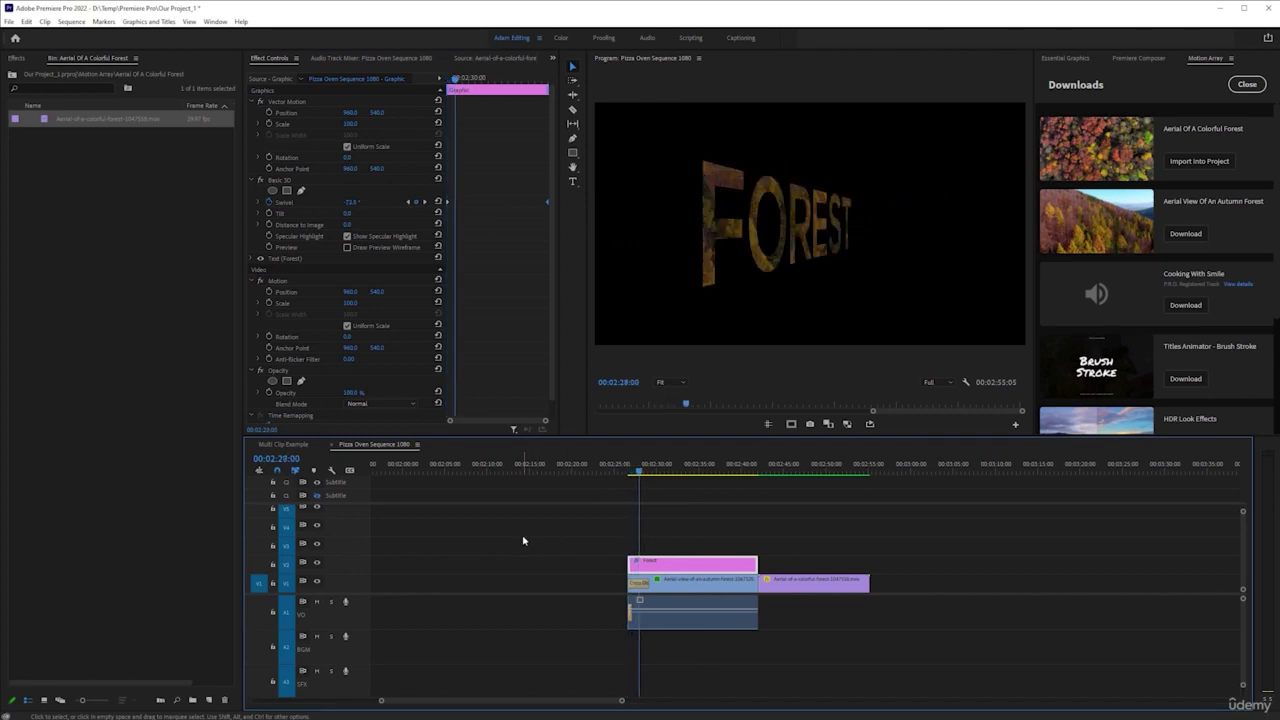
{"action": "key", "text": "space"}
{"action": "key", "text": "i"}
{"action": "key", "text": "Down"}
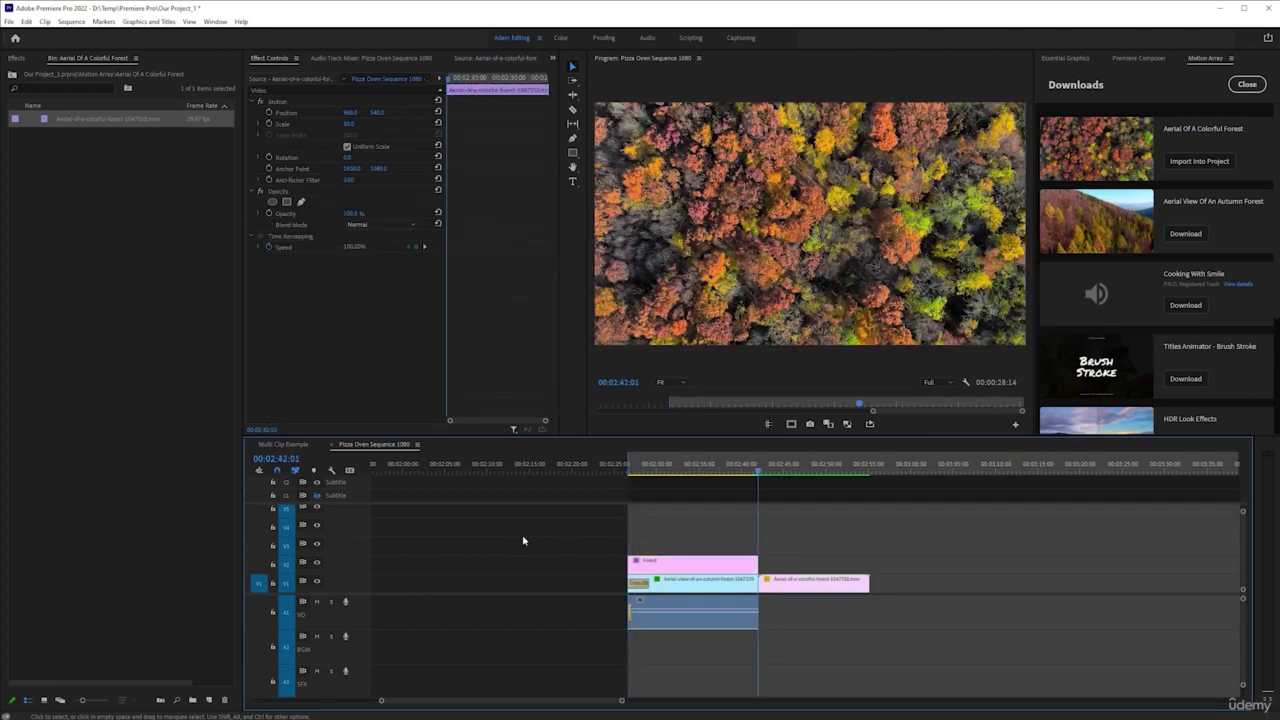
{"action": "key", "text": "o"}
{"action": "key", "text": "Return"}
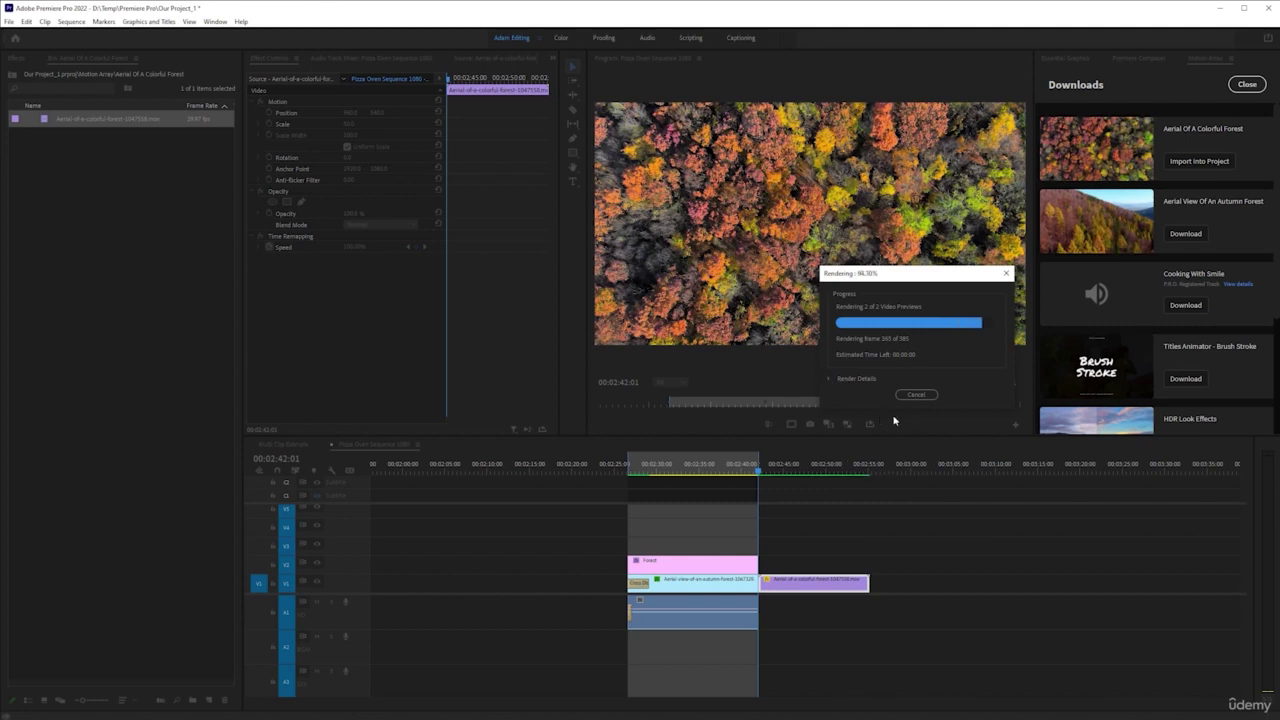
{"action": "right_click", "coordinate": [689, 463]}
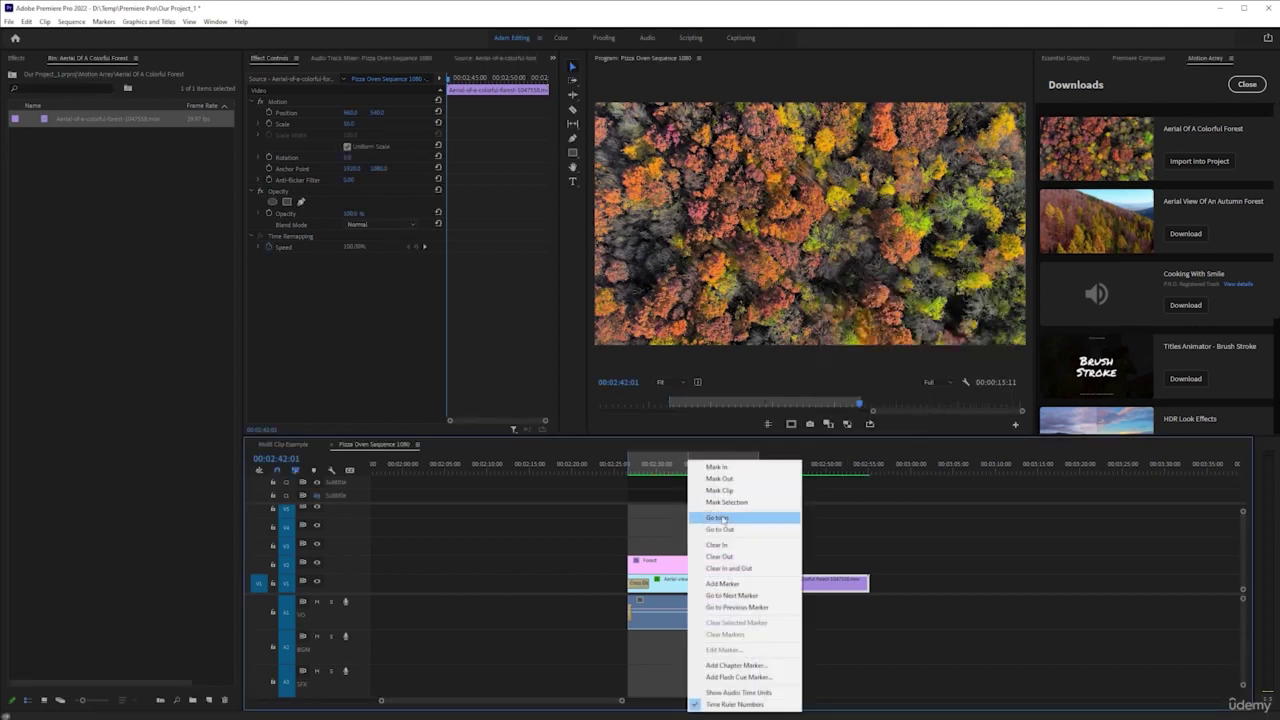
{"action": "left_click", "coordinate": [728, 568]}
- Play back the rendered swivel animation from the start of the Forest title clip
{"action": "key", "text": "Up"}
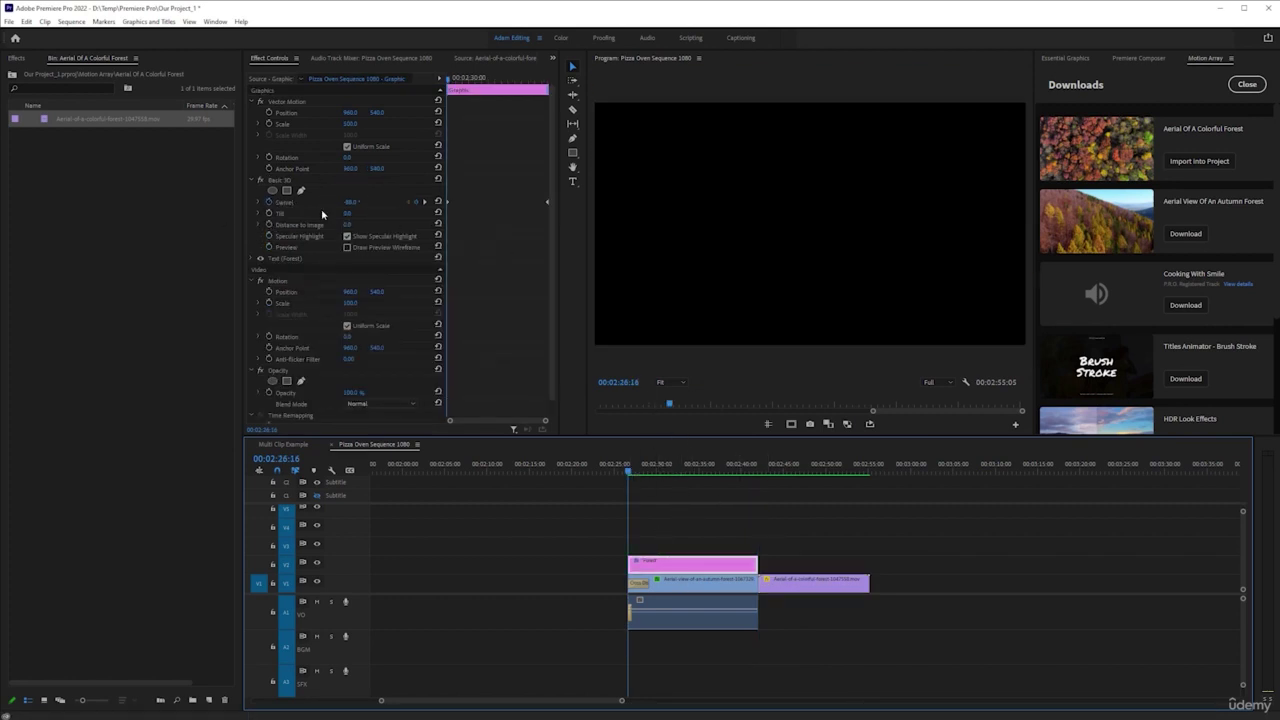
{"action": "key", "text": "space"}
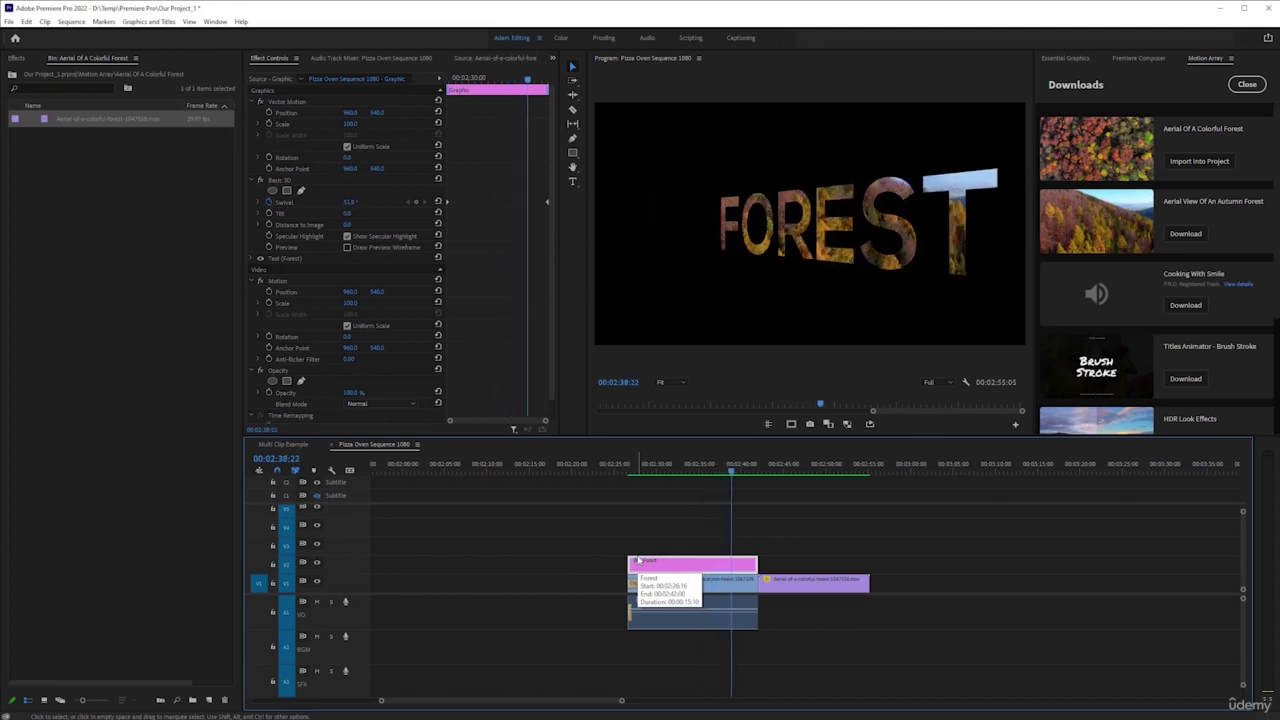
{"action": "key", "text": "space"}
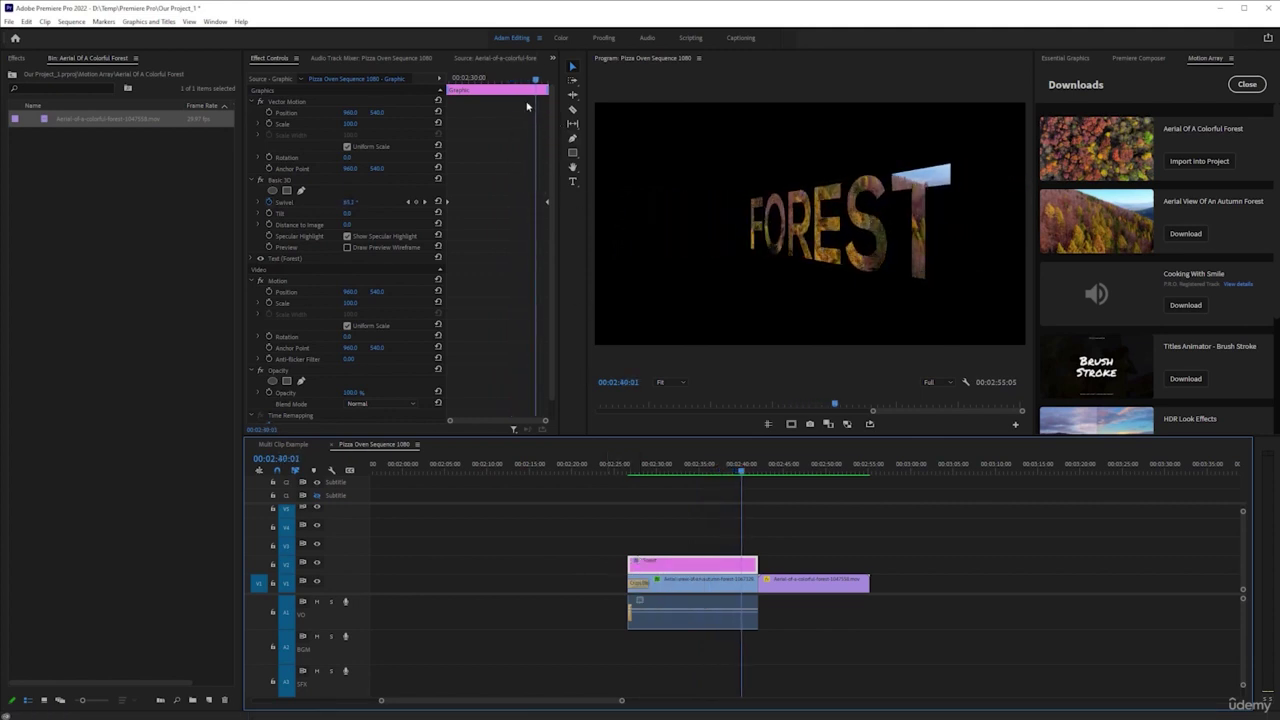
- Rework the title's Swivel keyframes to hold about 25° until 00:02:36:16 and turn toward front-facing by the clip's end
{"action": "left_click_drag", "start_coordinate": [536, 87], "coordinate": [514, 97]}
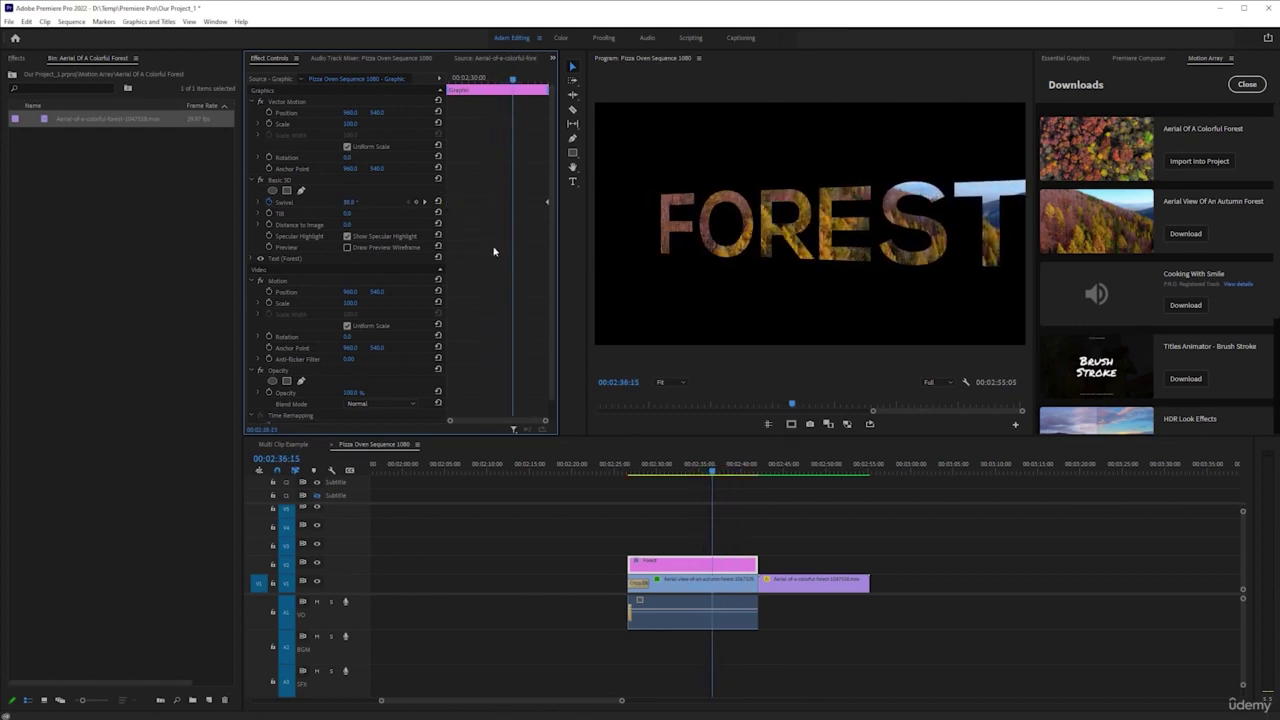
{"action": "key", "text": "ctrl+z"}
{"action": "left_click", "coordinate": [416, 202]}
{"action": "left_click", "coordinate": [423, 202]}
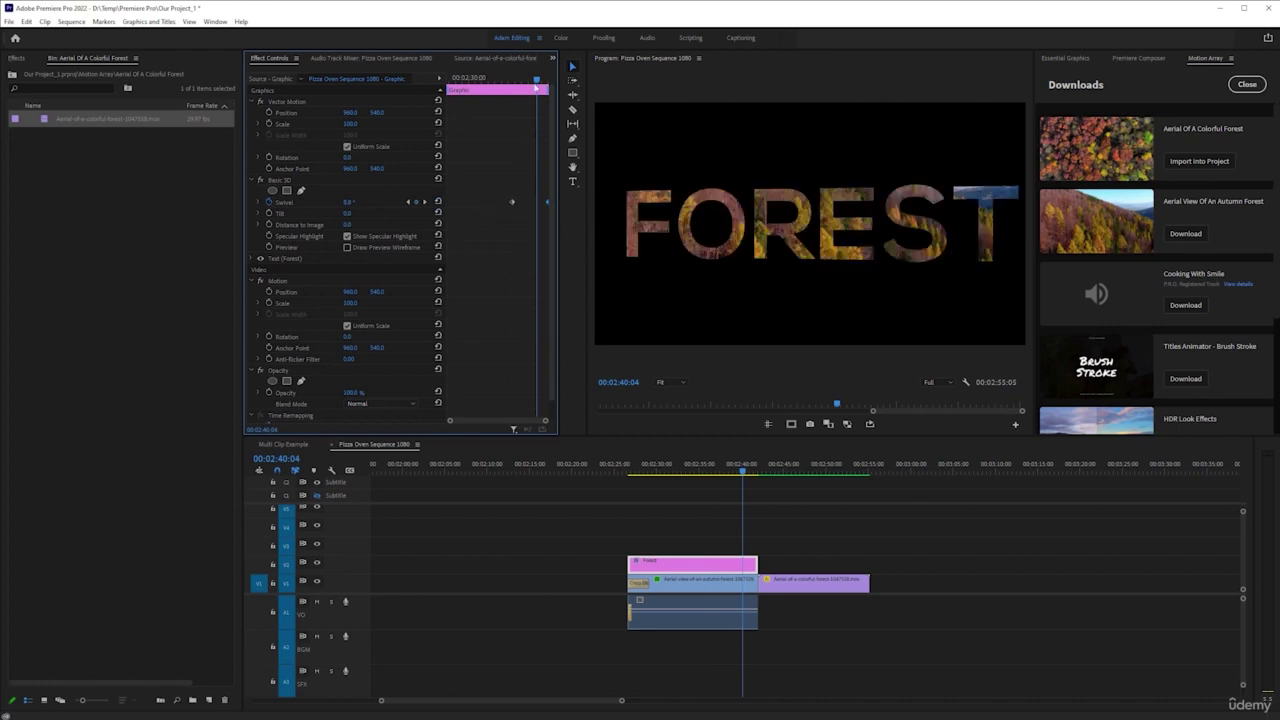
- Render the revised Forest title animation between in and out points at the clip's start and end, and clear both points
{"action": "left_click_drag", "start_coordinate": [535, 88], "coordinate": [447, 90]}
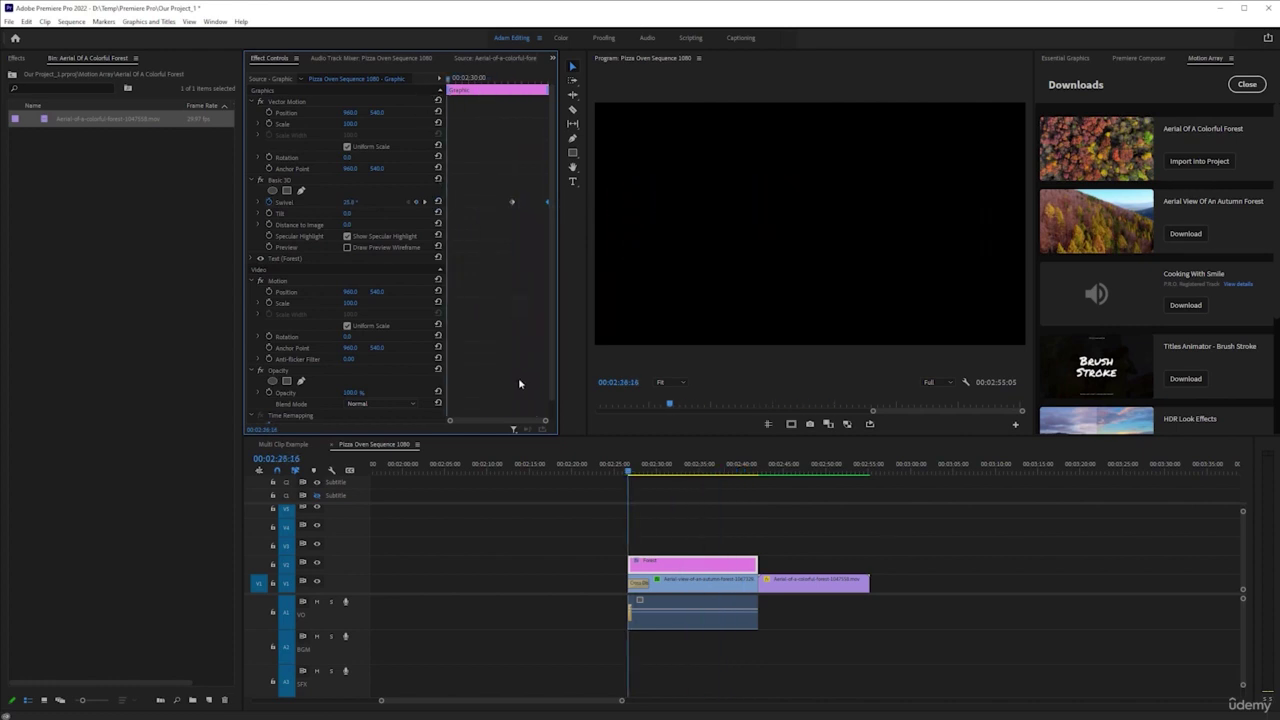
{"action": "key", "text": "space"}
{"action": "key", "text": "space"}
{"action": "key", "text": "i"}
{"action": "key", "text": "Down"}
{"action": "key", "text": "o"}
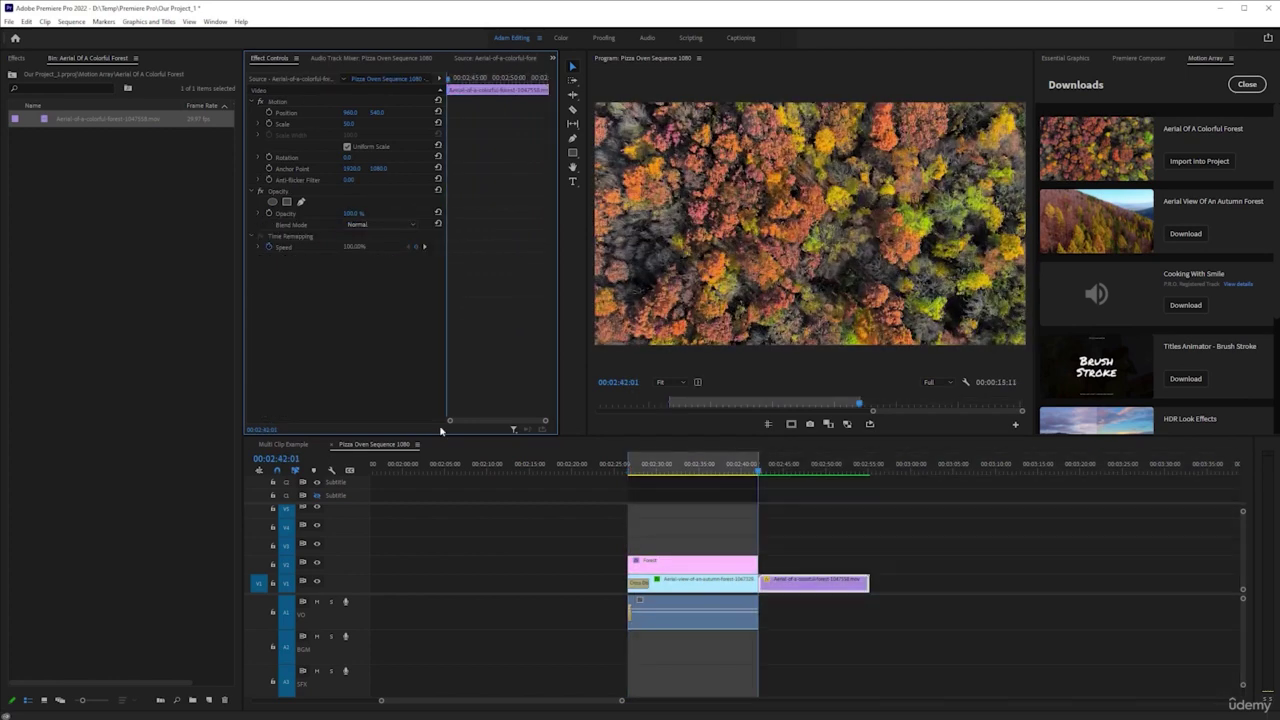
{"action": "key", "text": "Return"}
{"action": "right_click", "coordinate": [668, 460]}
{"action": "left_click", "coordinate": [712, 566]}
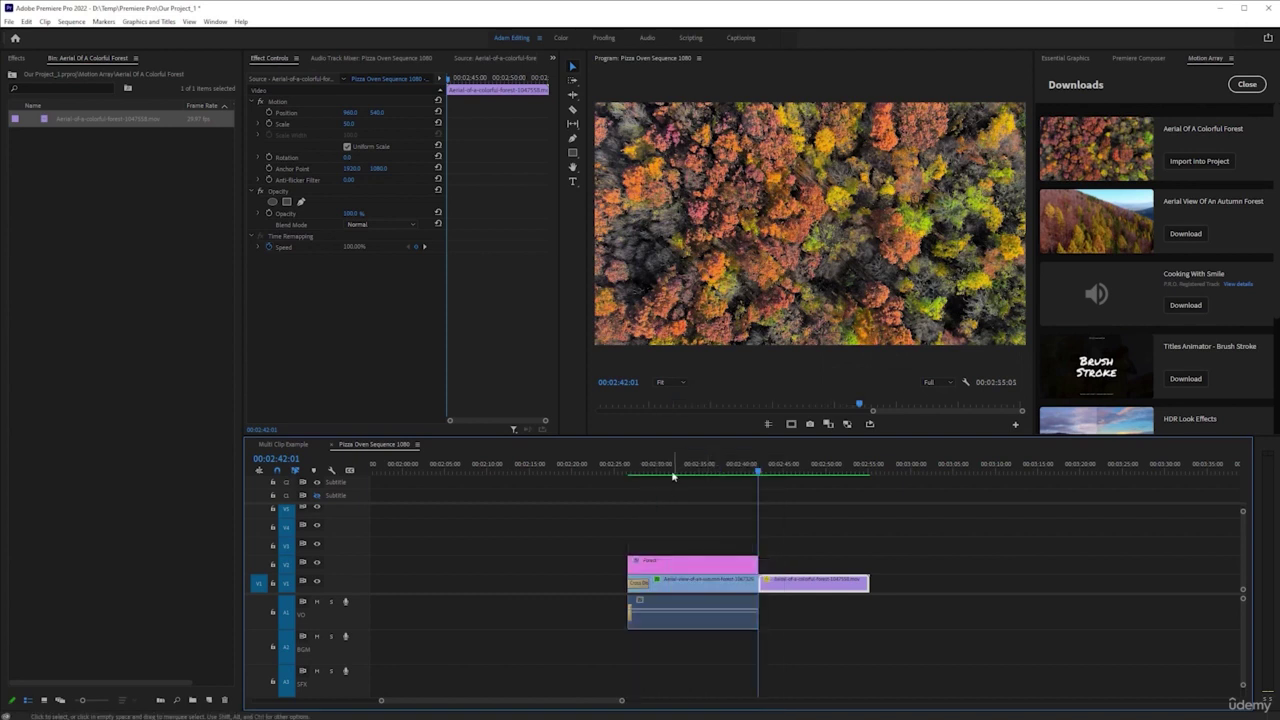
- Play back the re-rendered title, return to 00:02:36:16, and close the Motion Array Downloads list
{"action": "left_click", "coordinate": [651, 467]}
{"action": "key", "text": "space"}
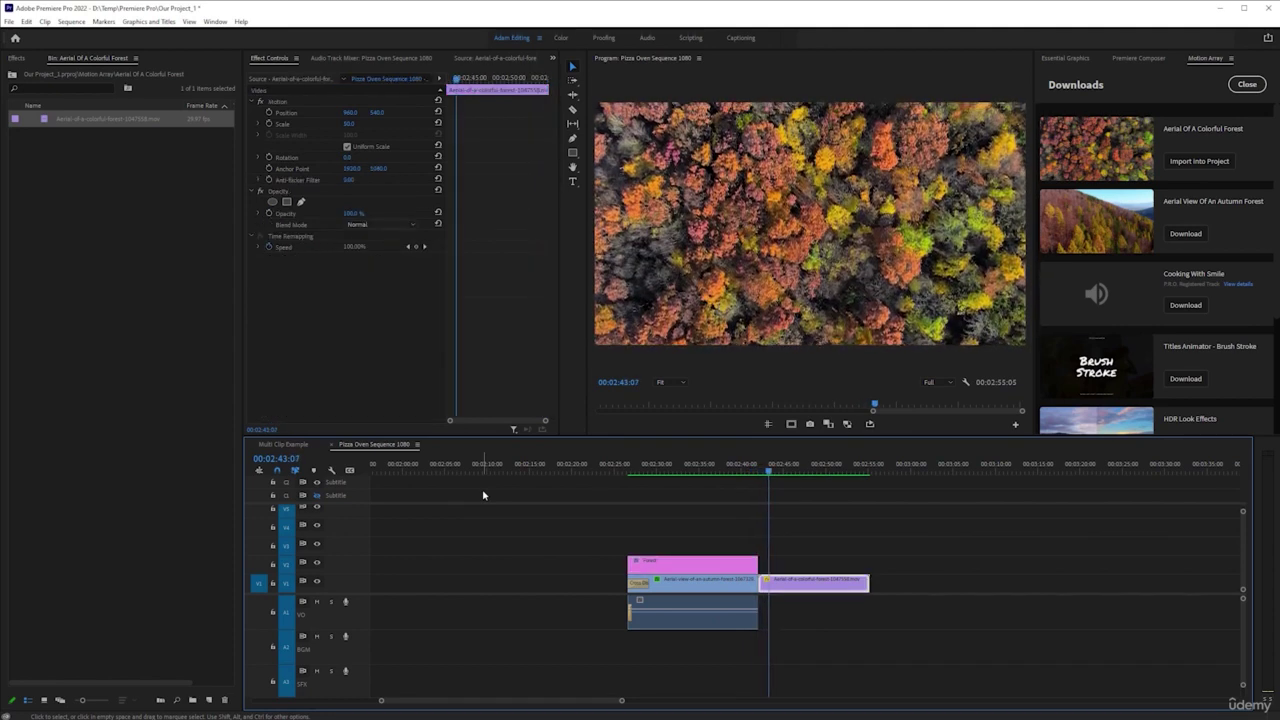
{"action": "left_click", "coordinate": [713, 463]}
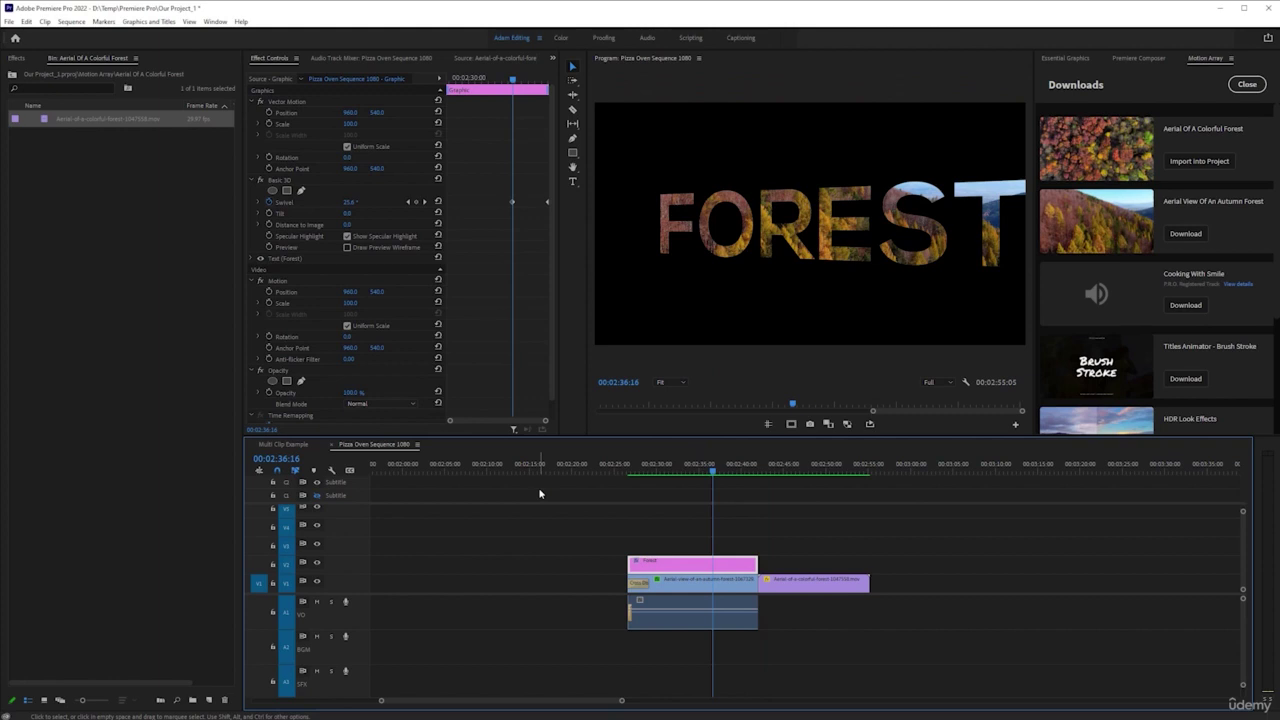
{"action": "left_click", "coordinate": [1245, 84]}
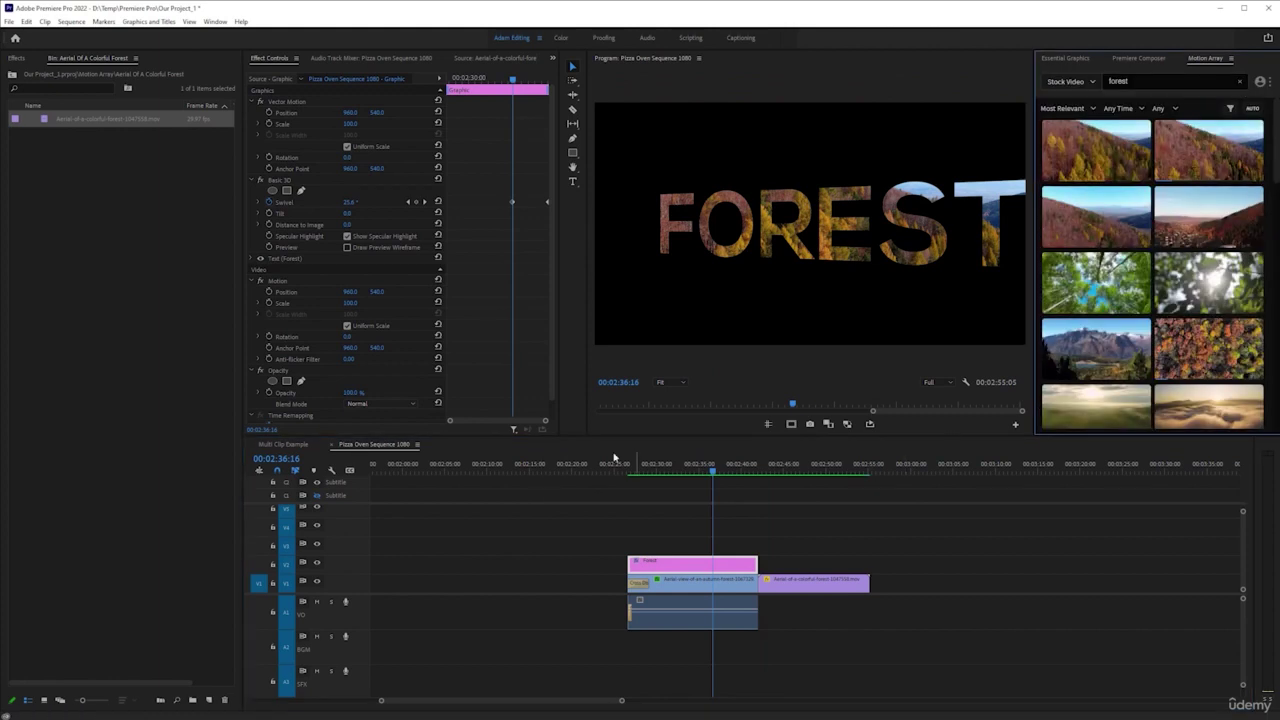